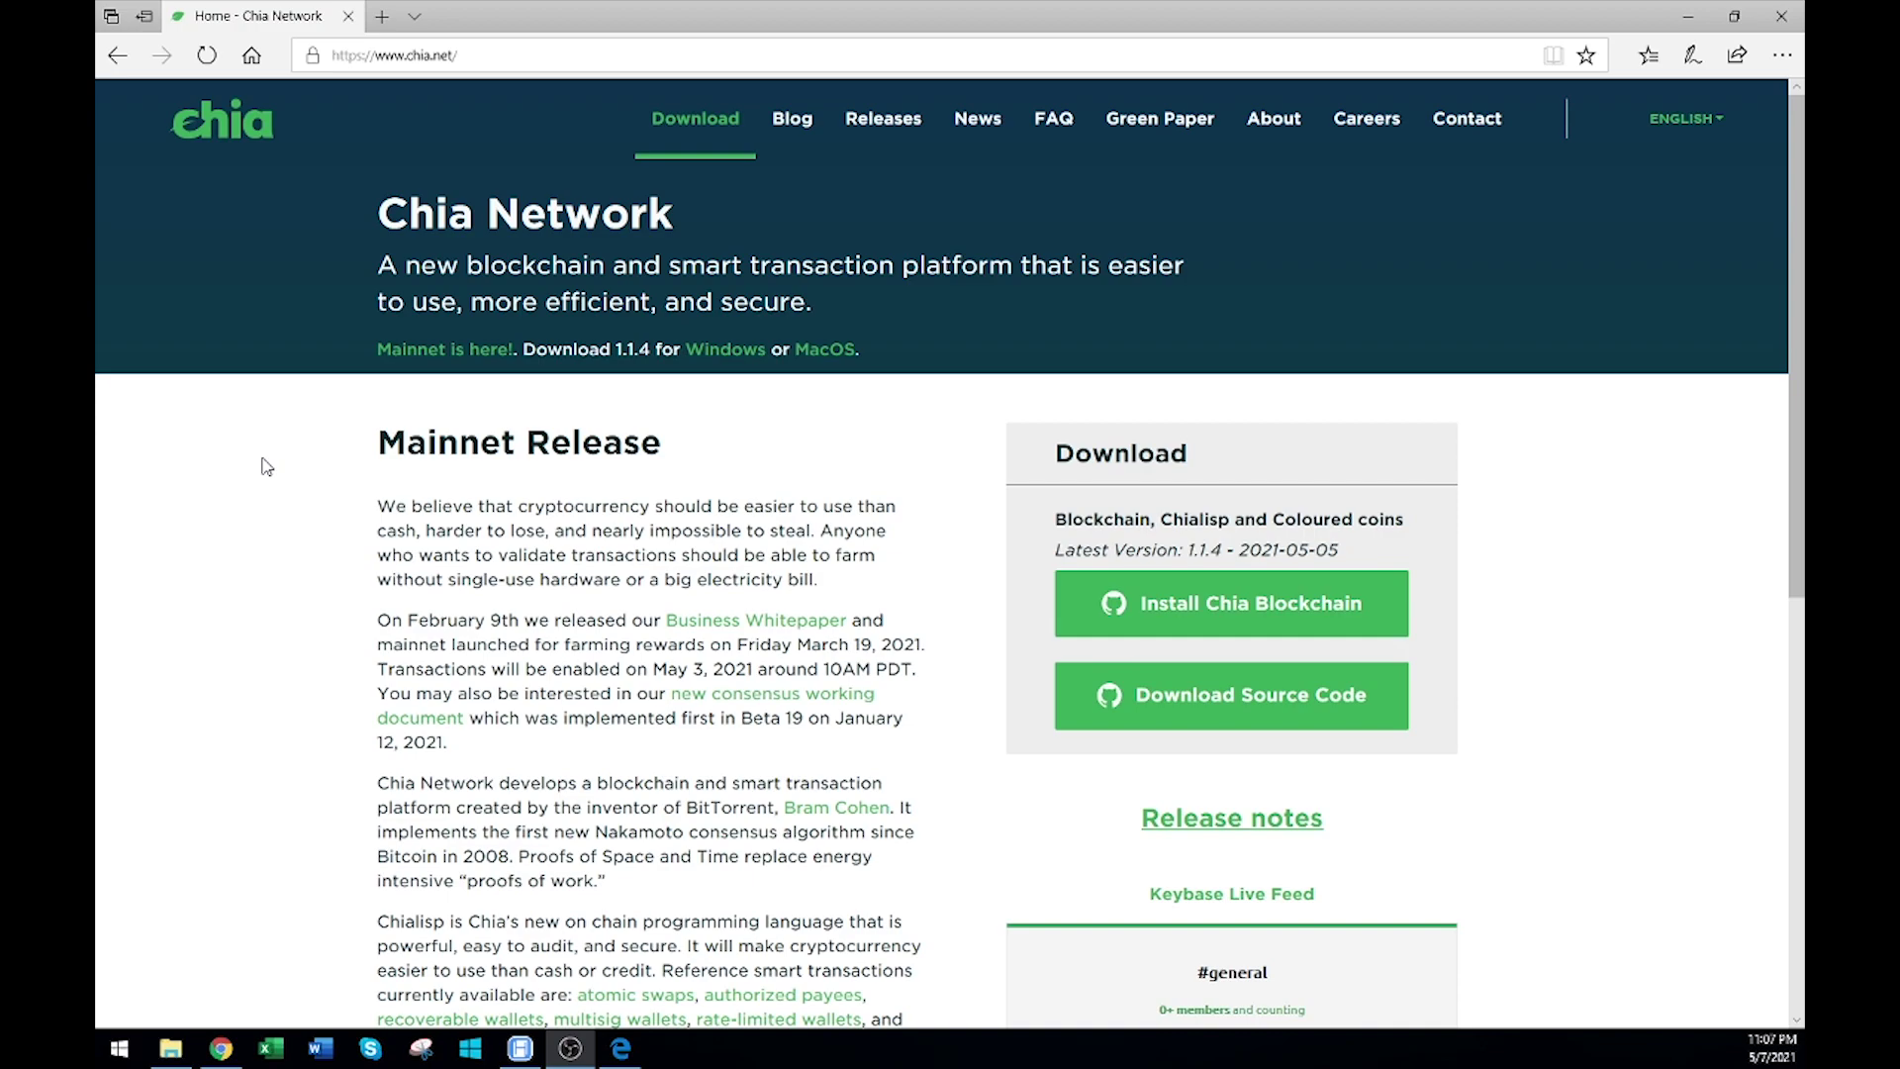
Open the Install Chia Blockchain page from the Chia website and go to its Windows section.
click(472, 55)
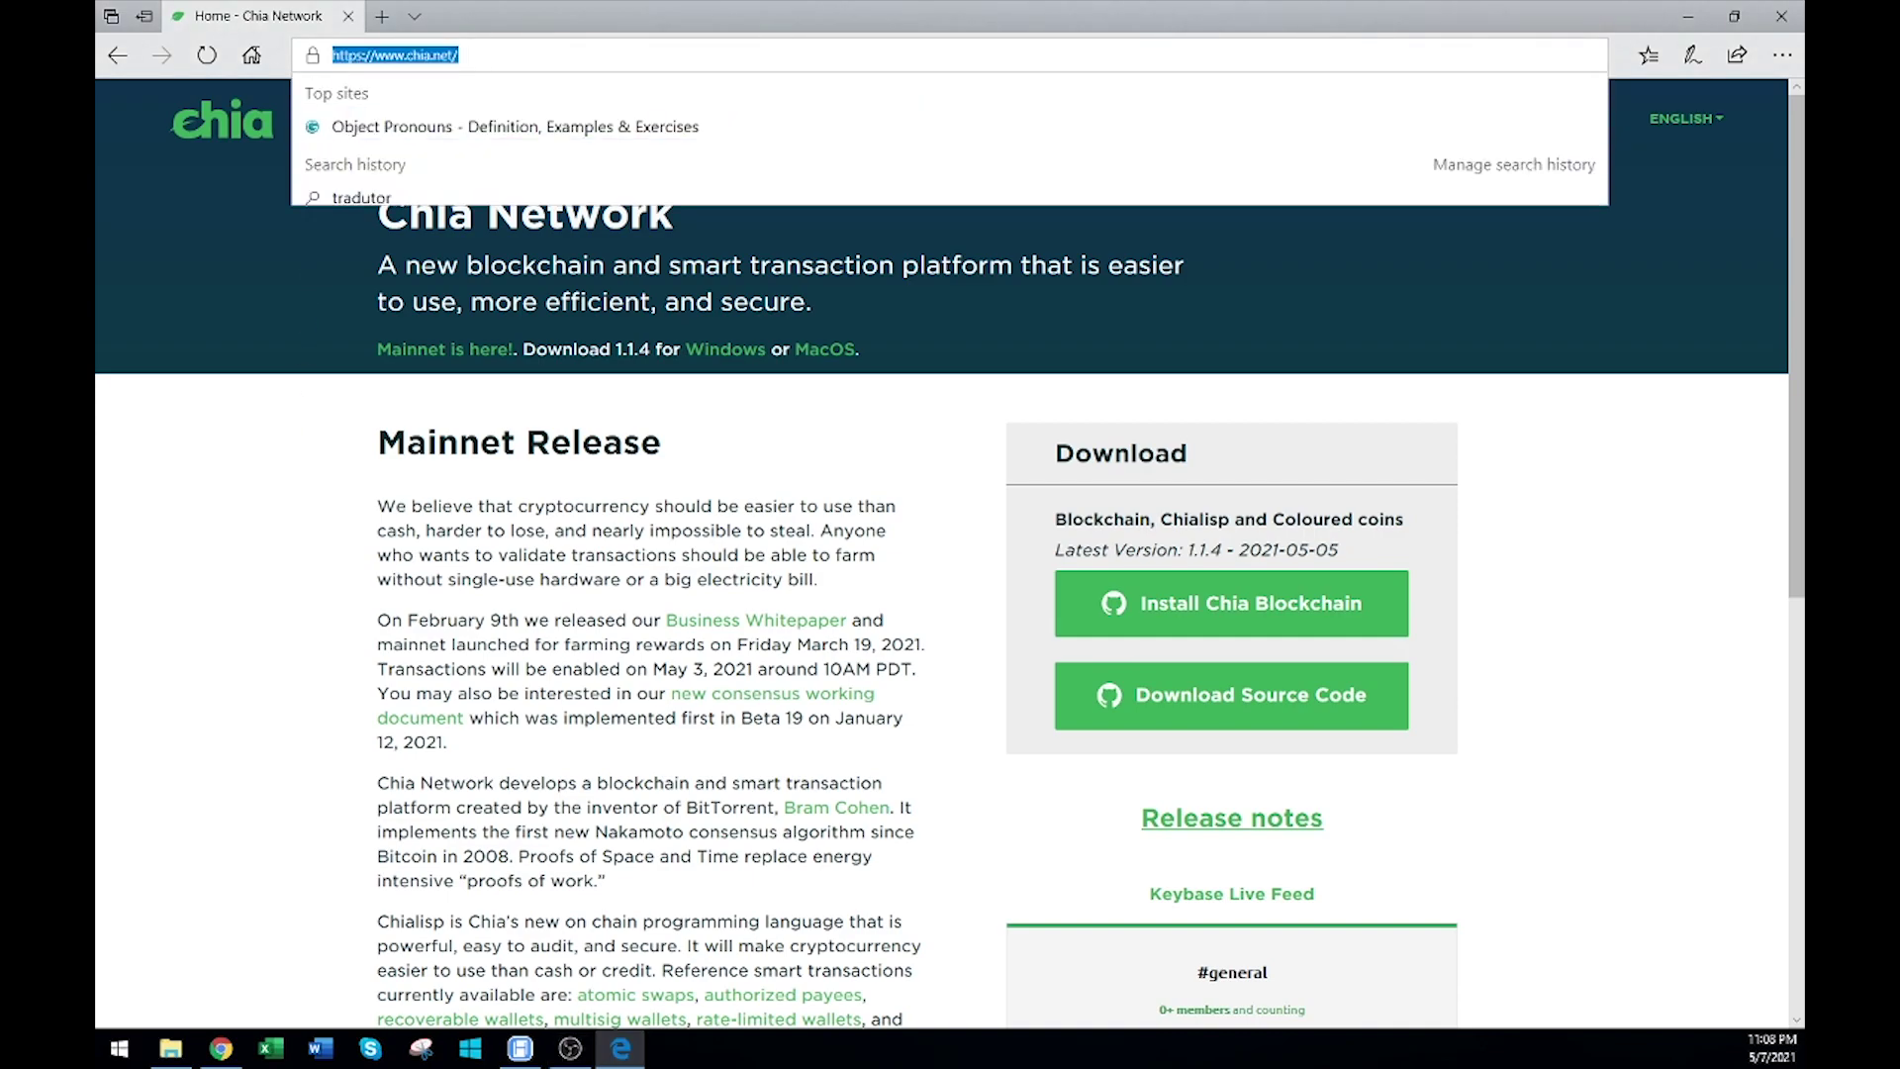
click(244, 551)
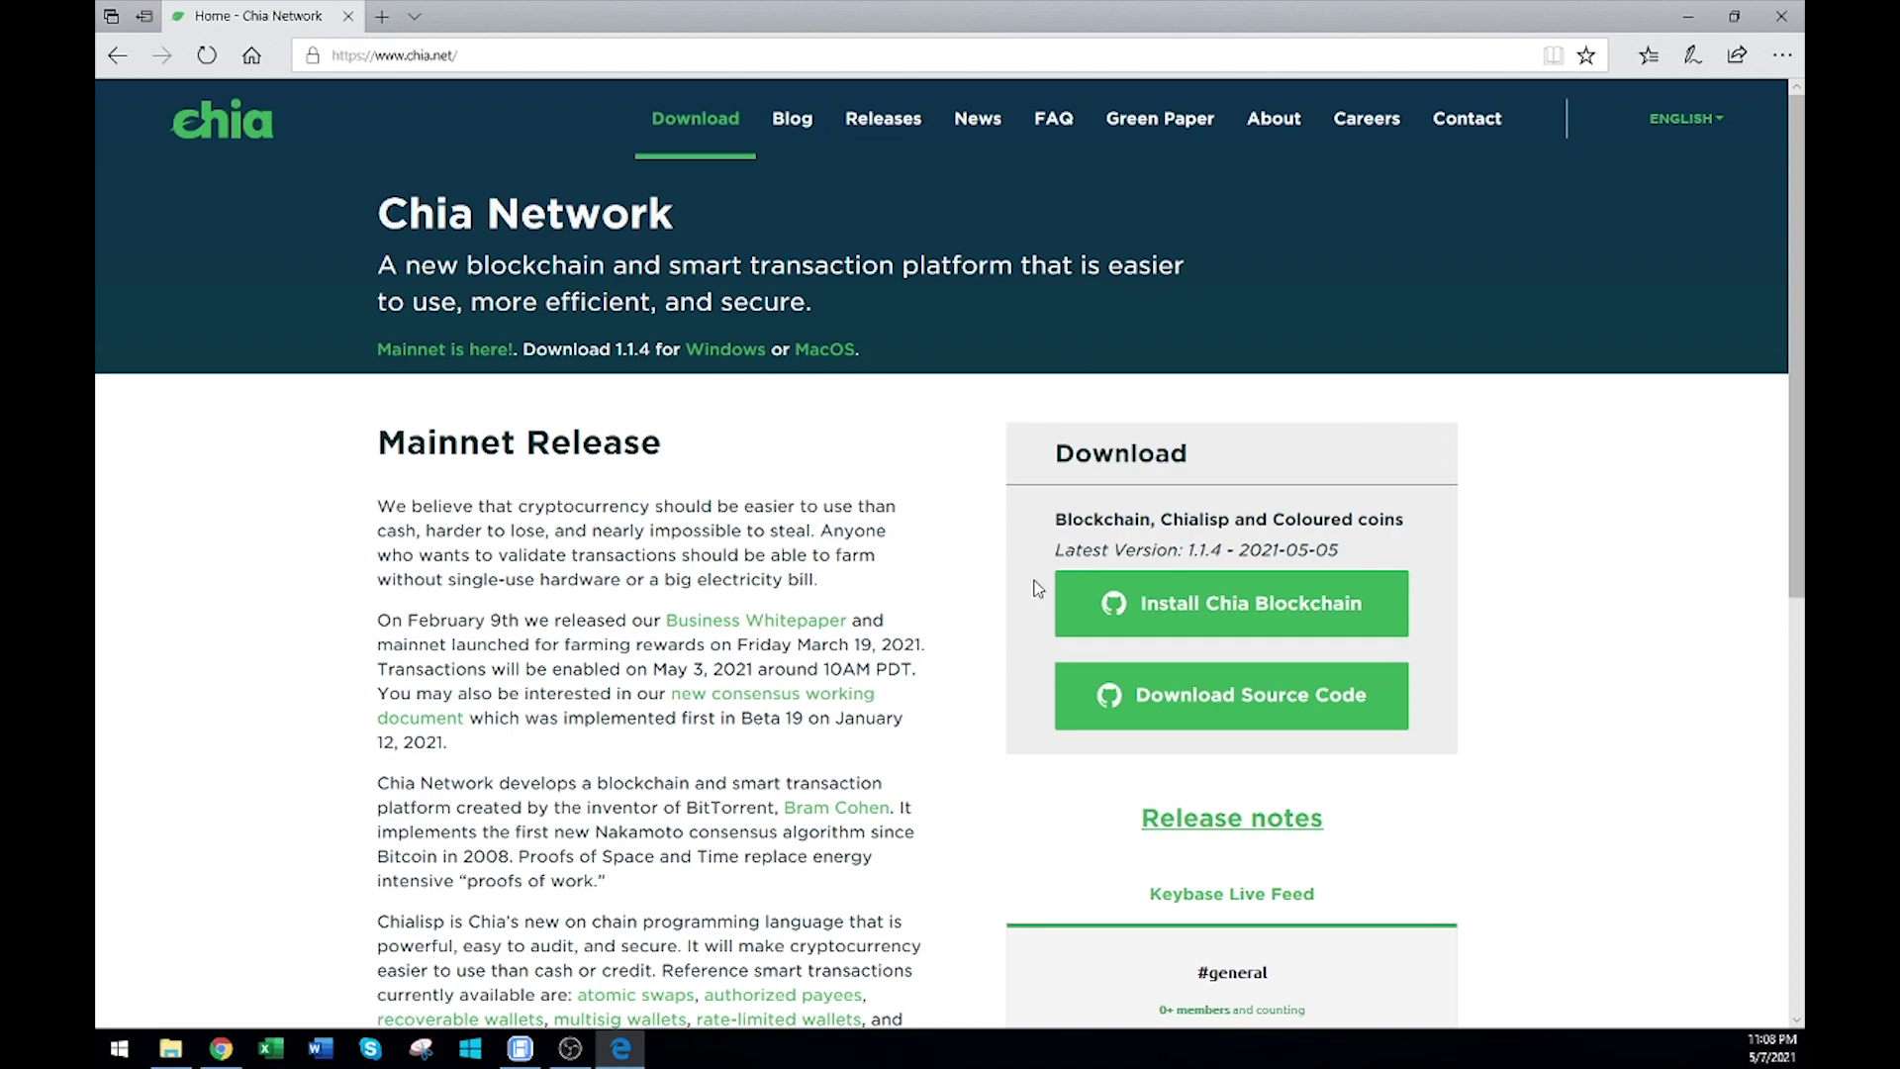
click(1227, 606)
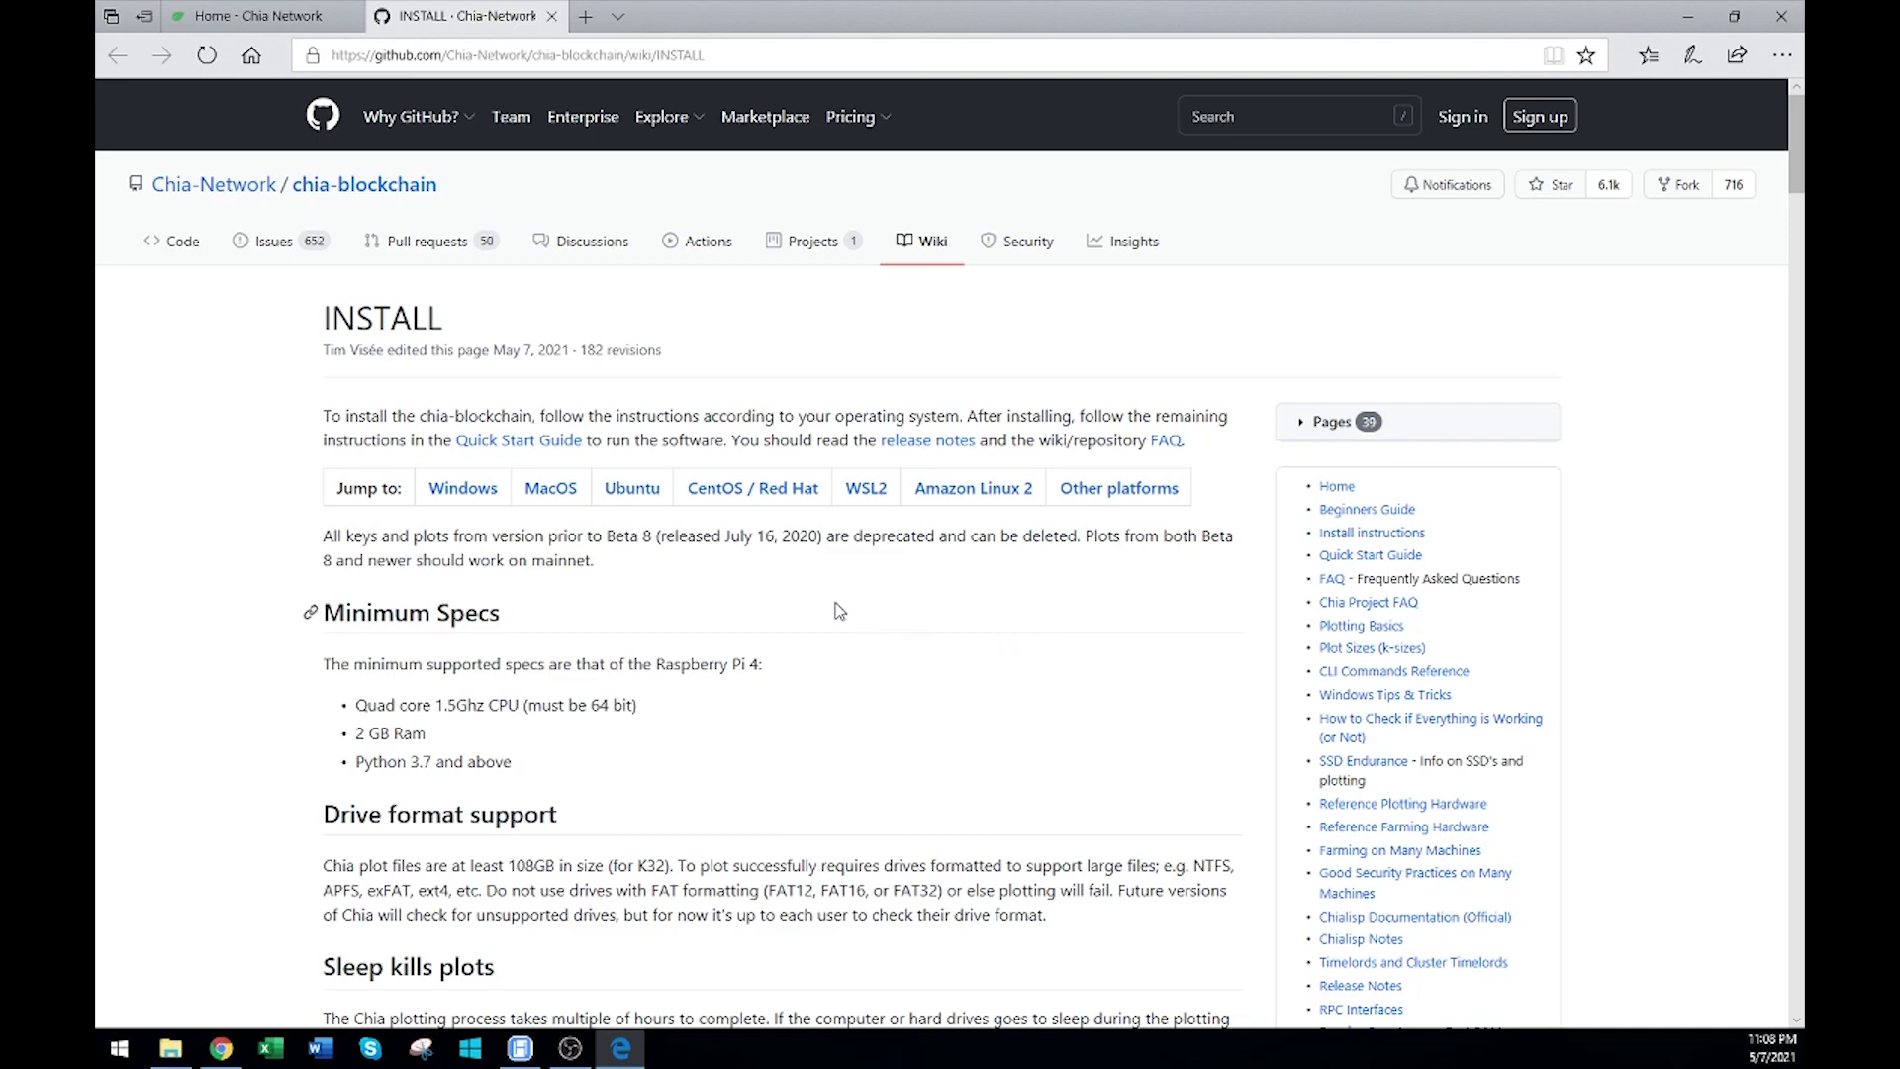
click(463, 489)
scroll(469, 498, down, 9)
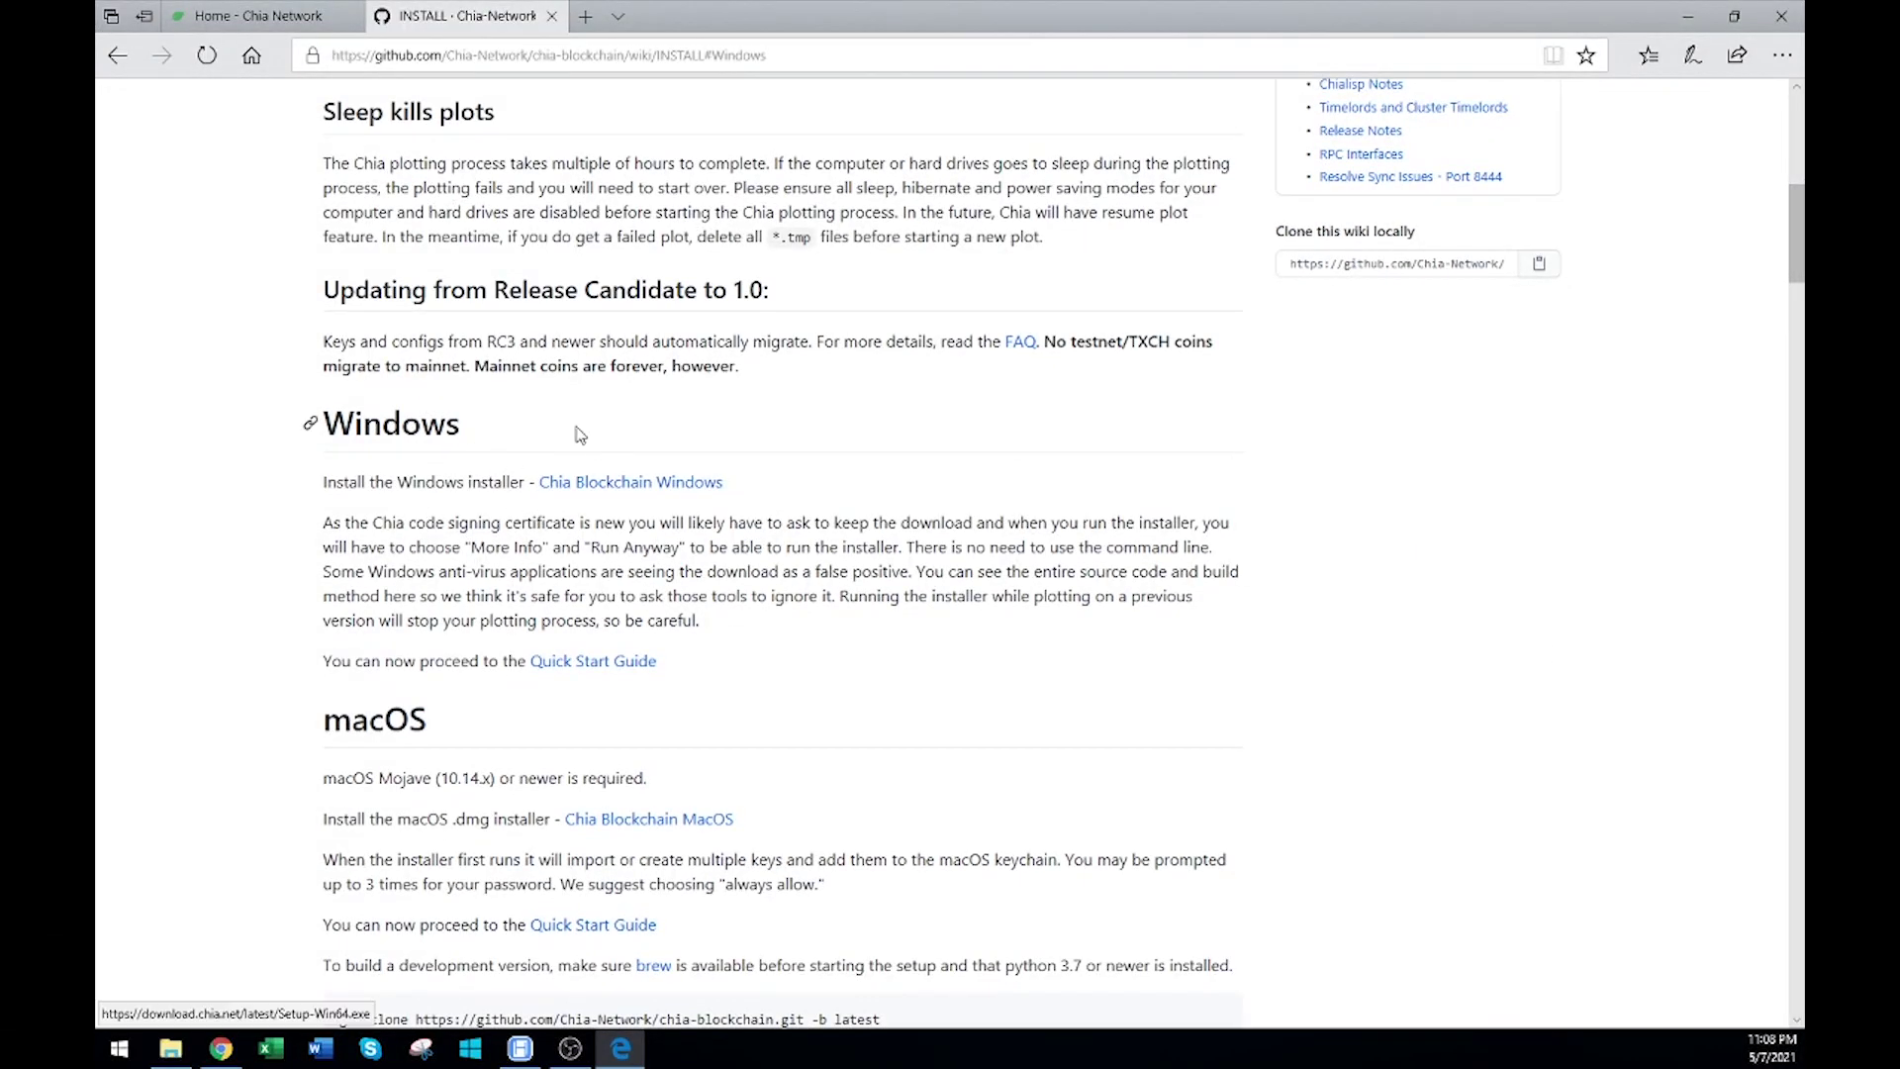
Download the Chia Blockchain Windows installer ChiaSetup-1.1.4.exe and run it, accepting the security warning.
click(607, 485)
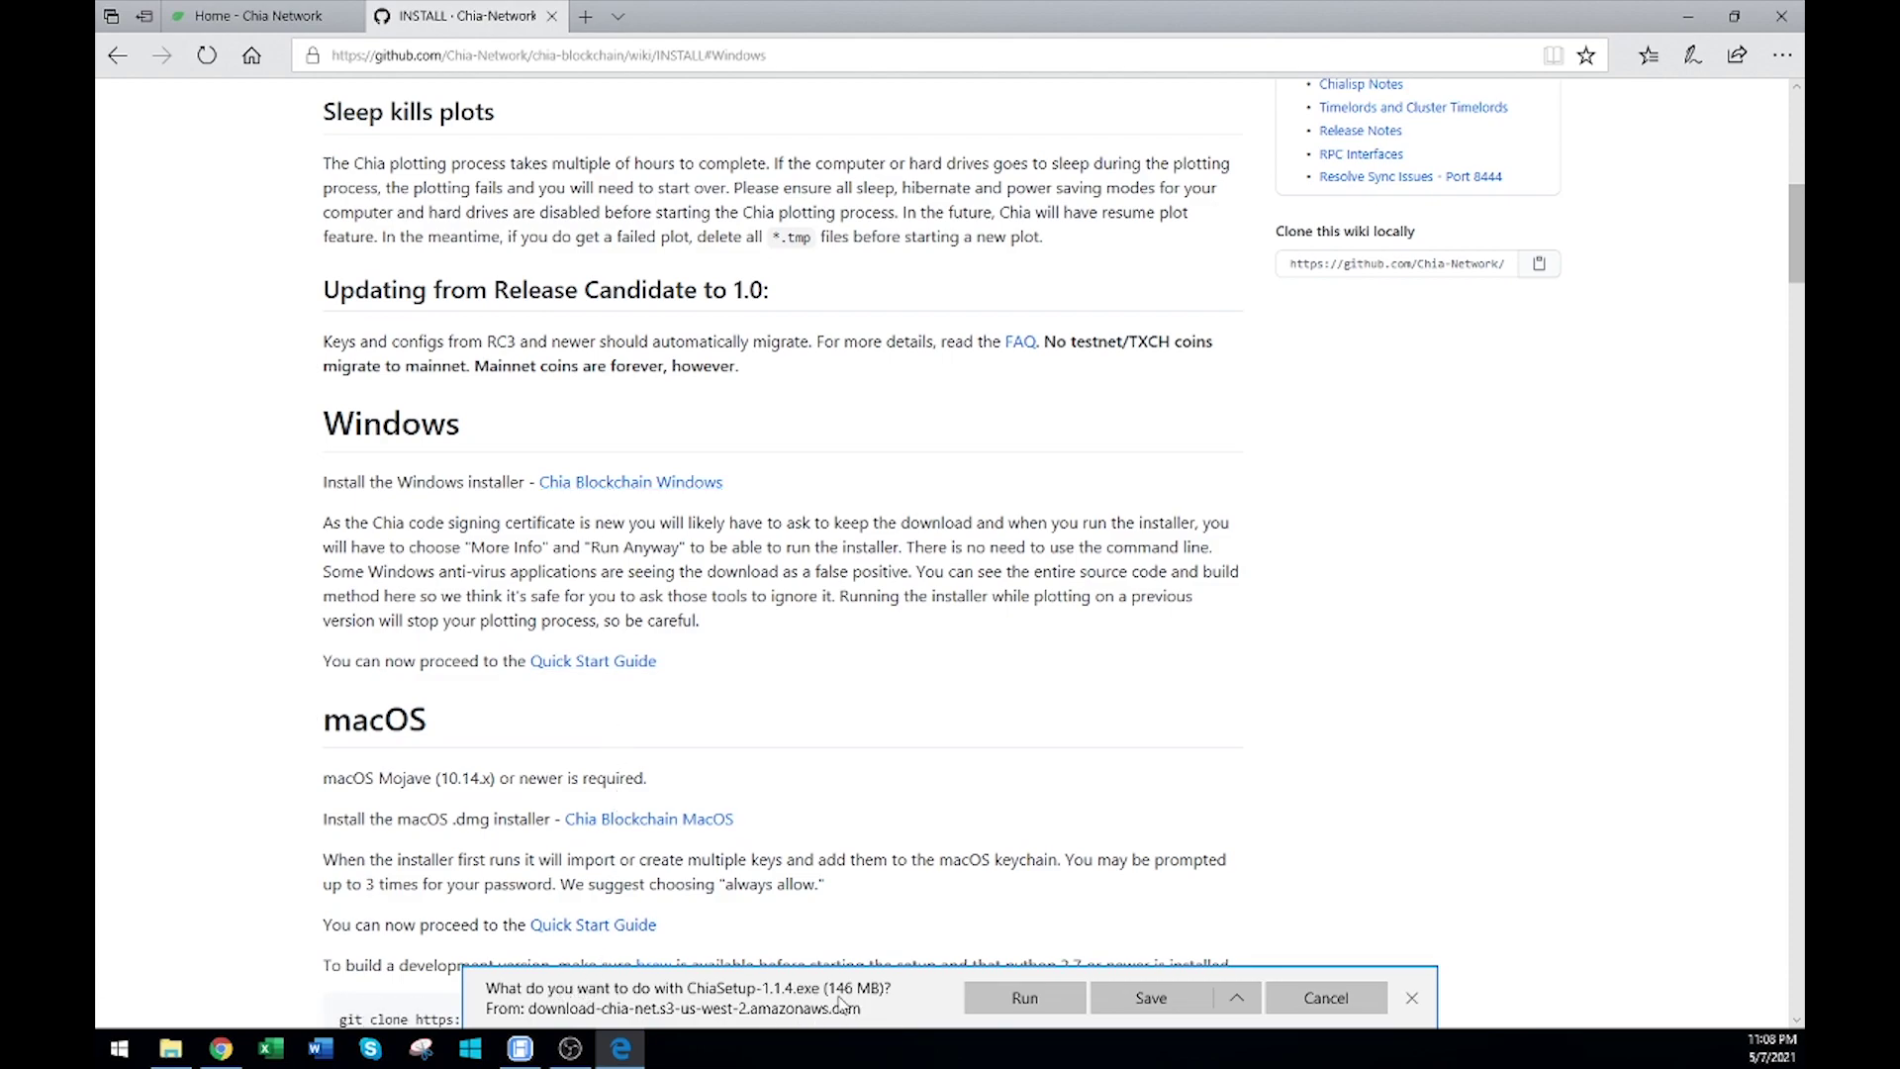
click(1007, 986)
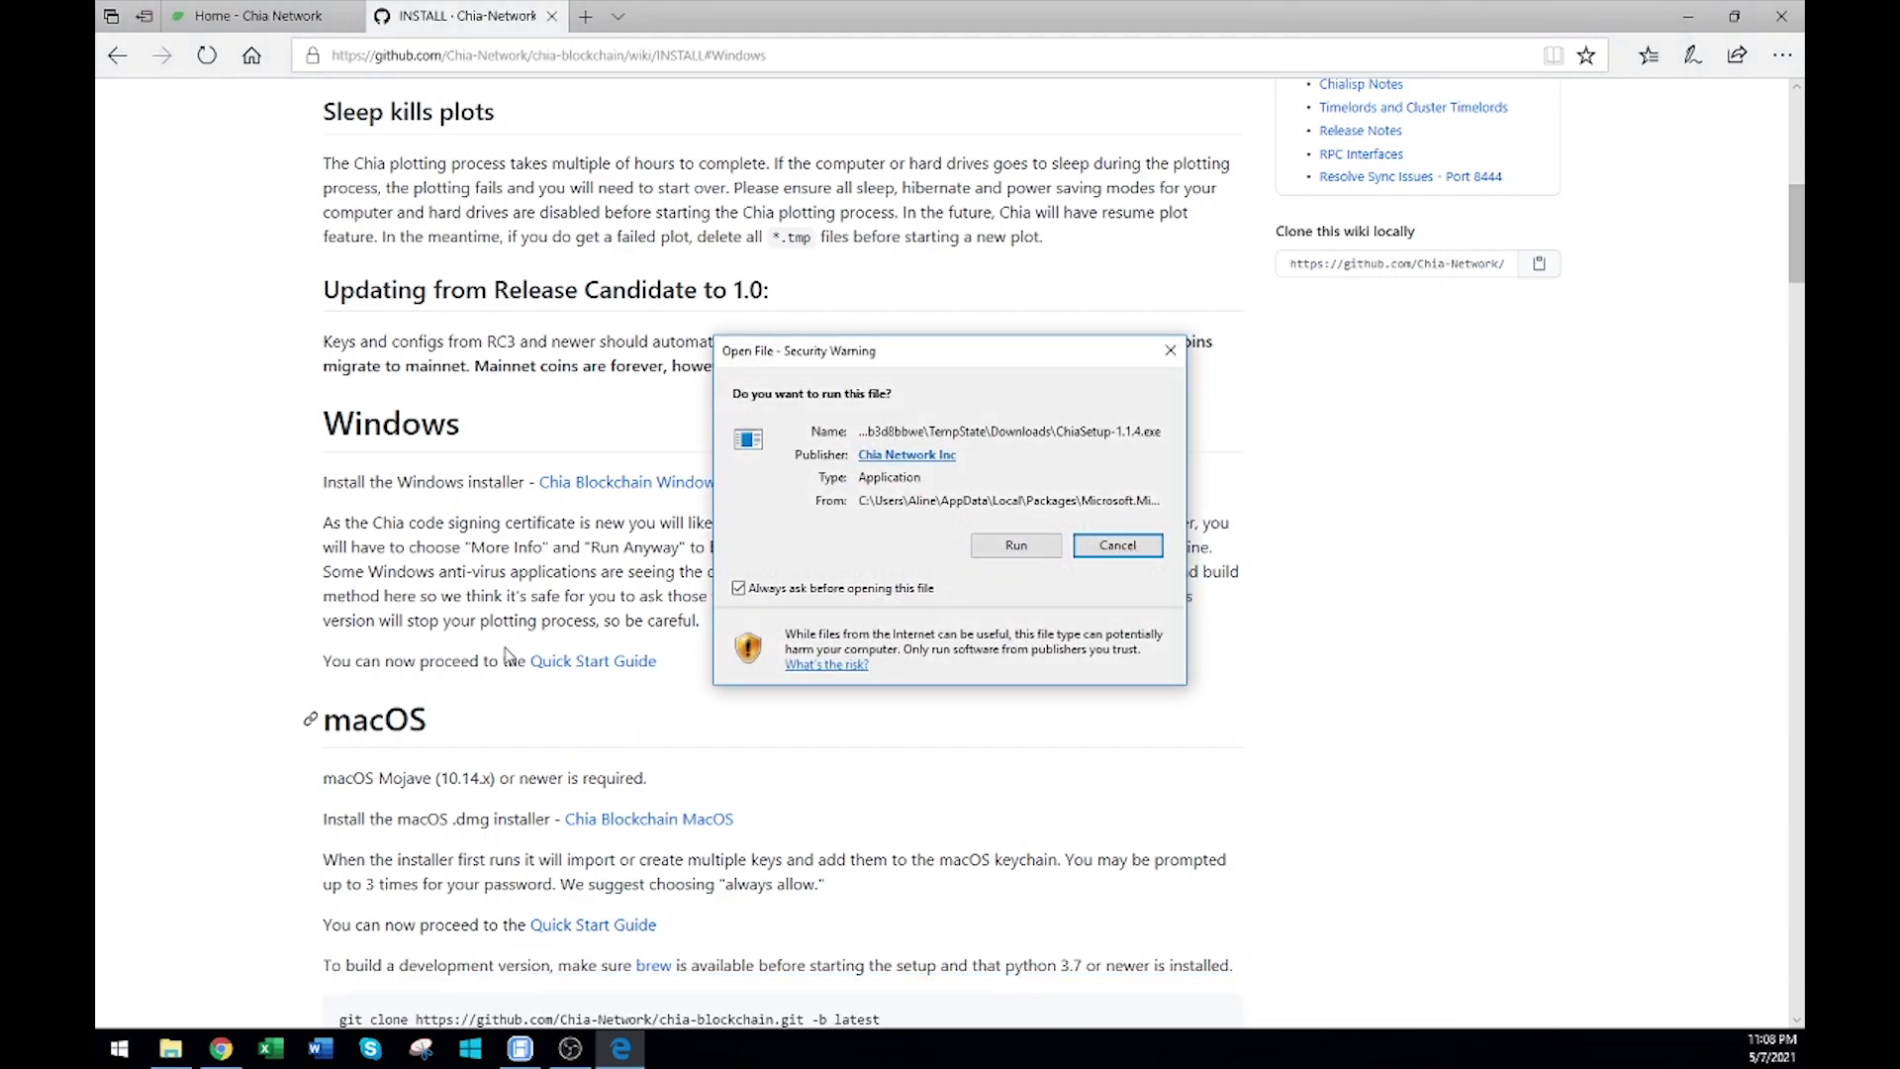
click(1013, 549)
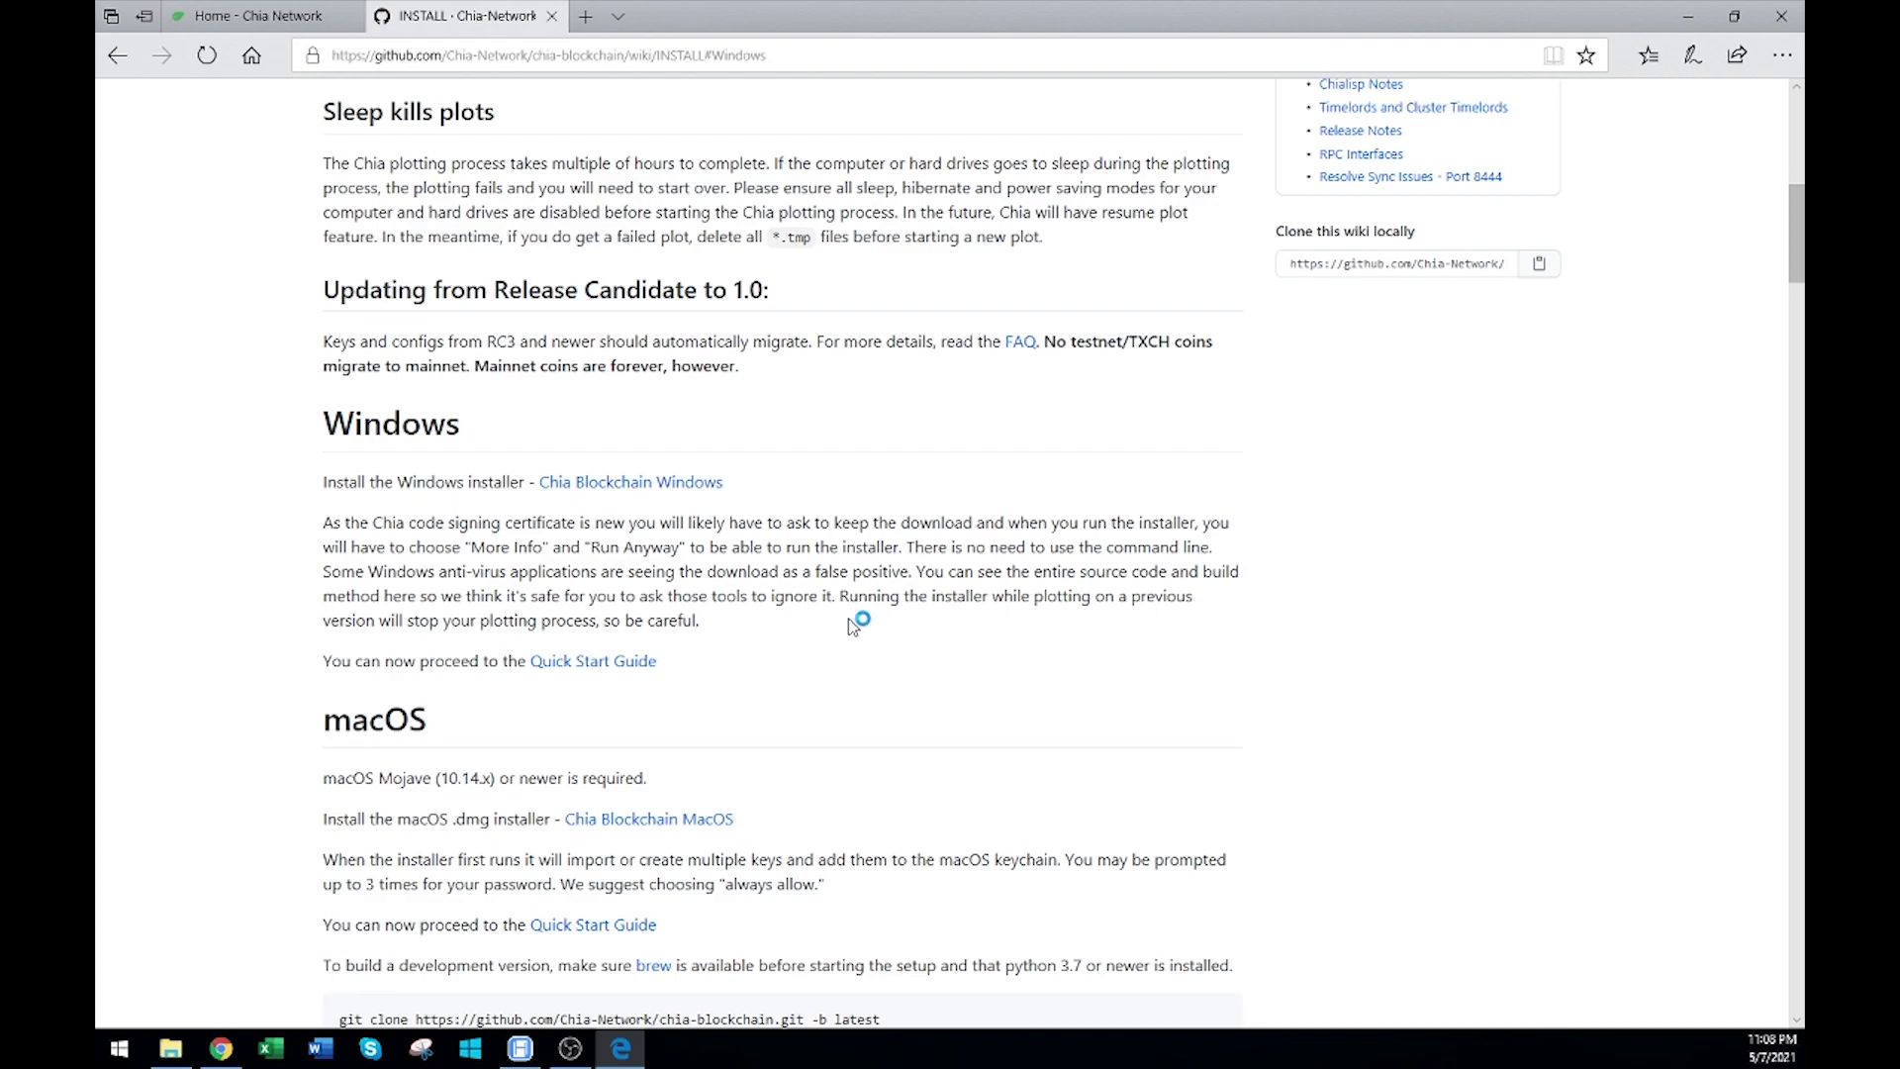
Look through the installation instructions for Ubuntu/Debian, CentOS/Red Hat/Fedora and WSL2.
scroll(796, 651, down, 10)
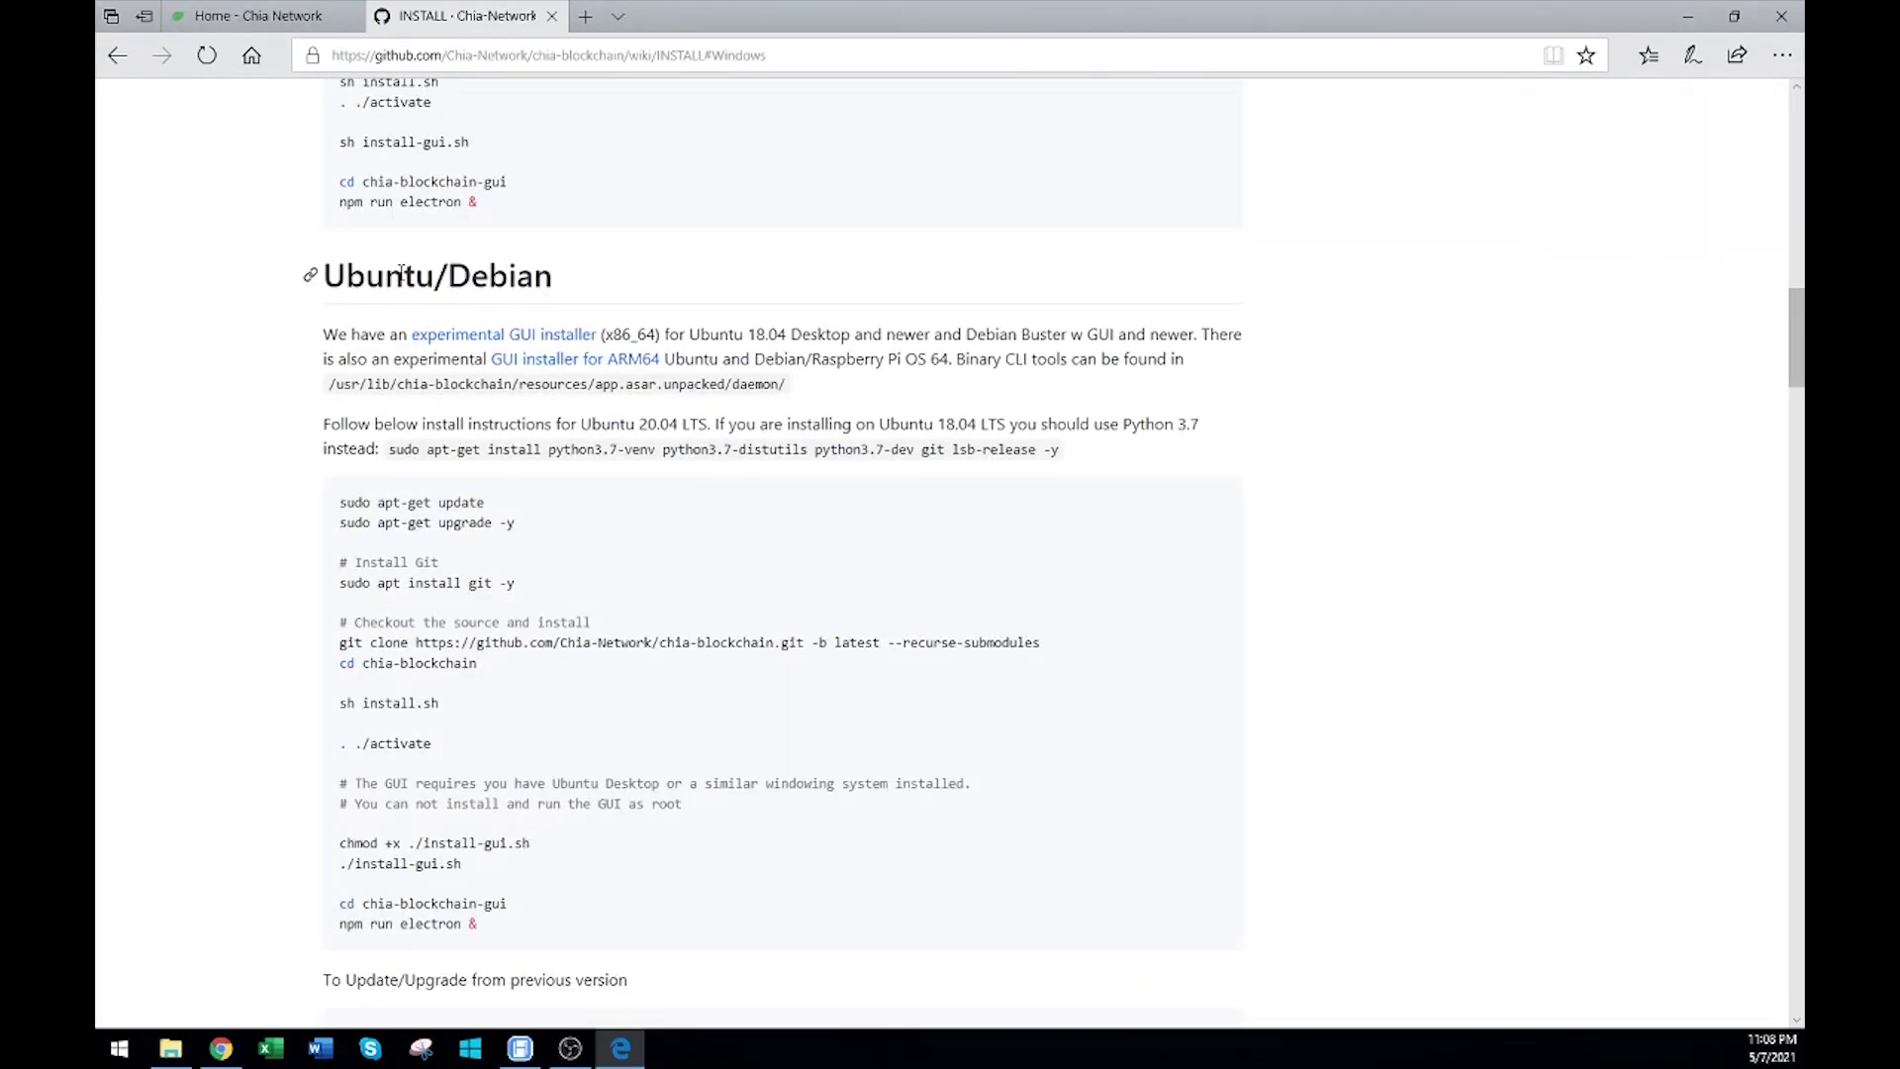
scroll(745, 579, down, 4)
scroll(749, 575, down, 8)
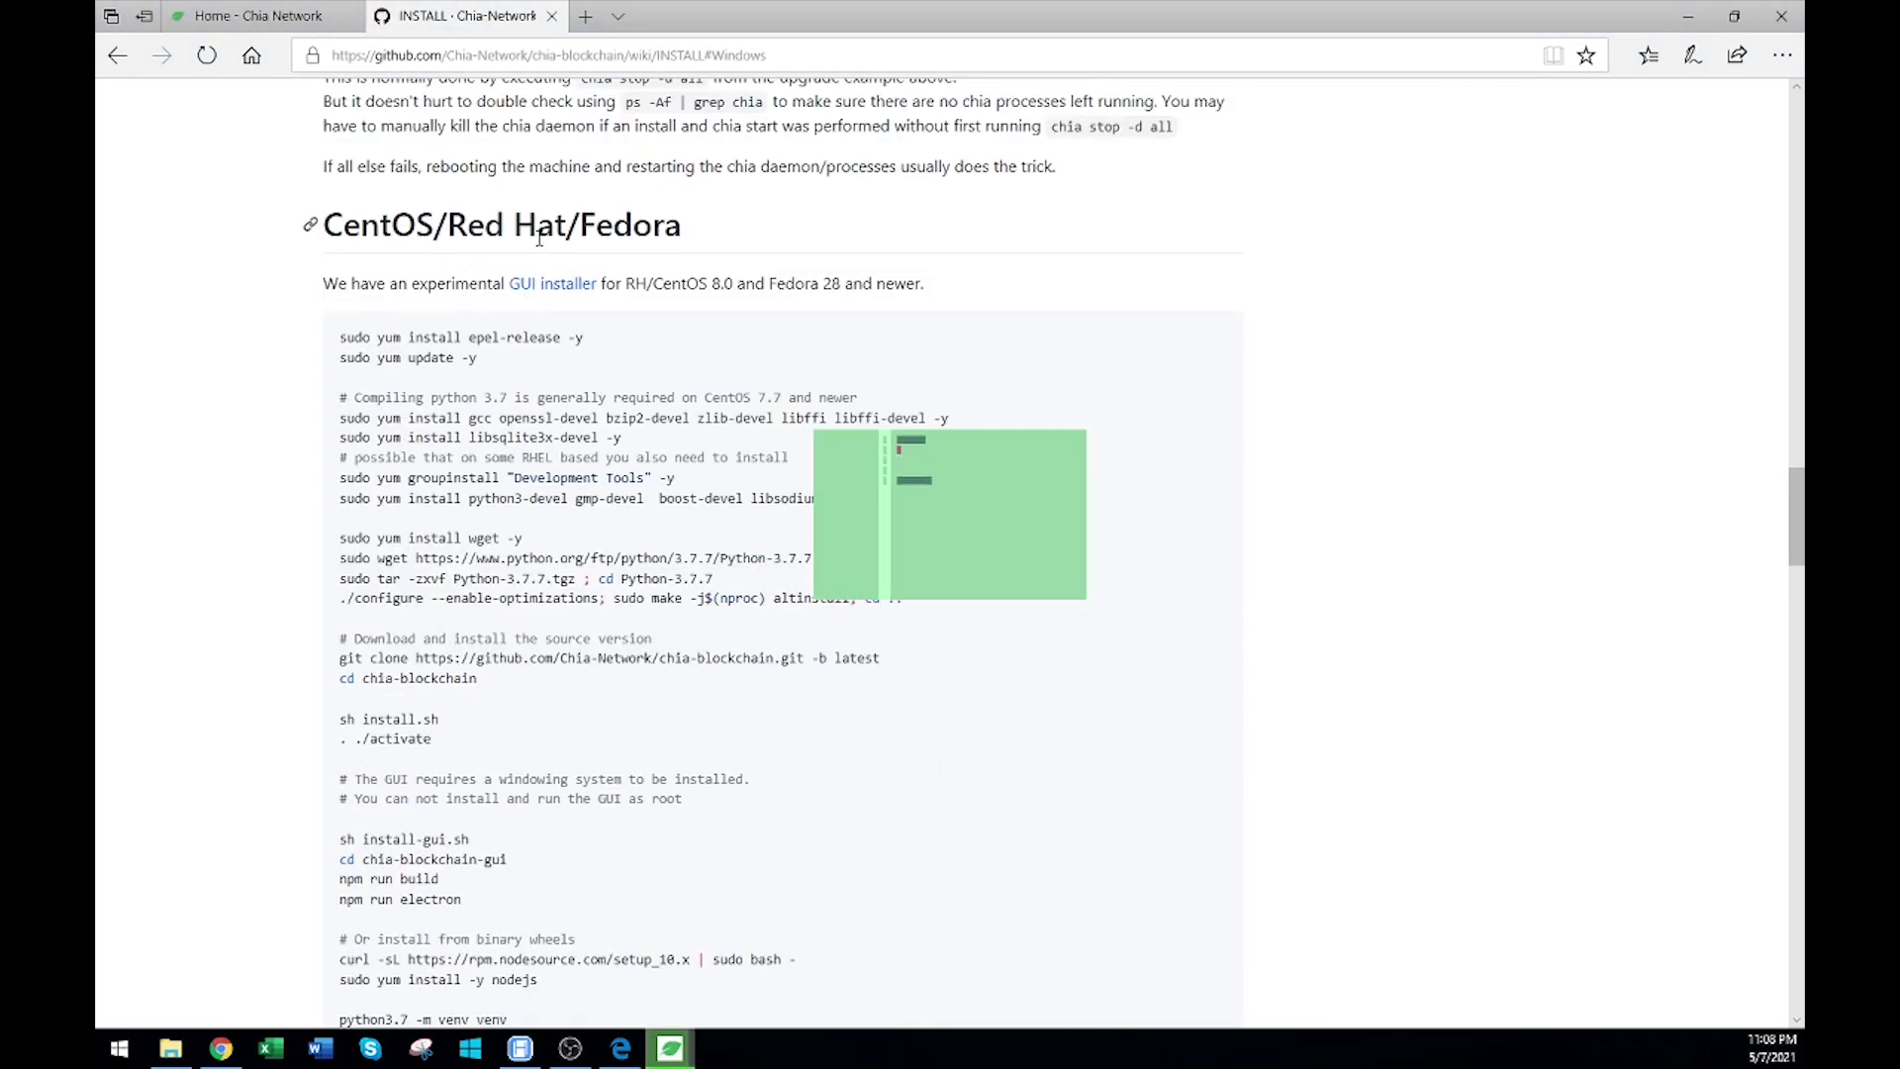
scroll(520, 500, down, 6)
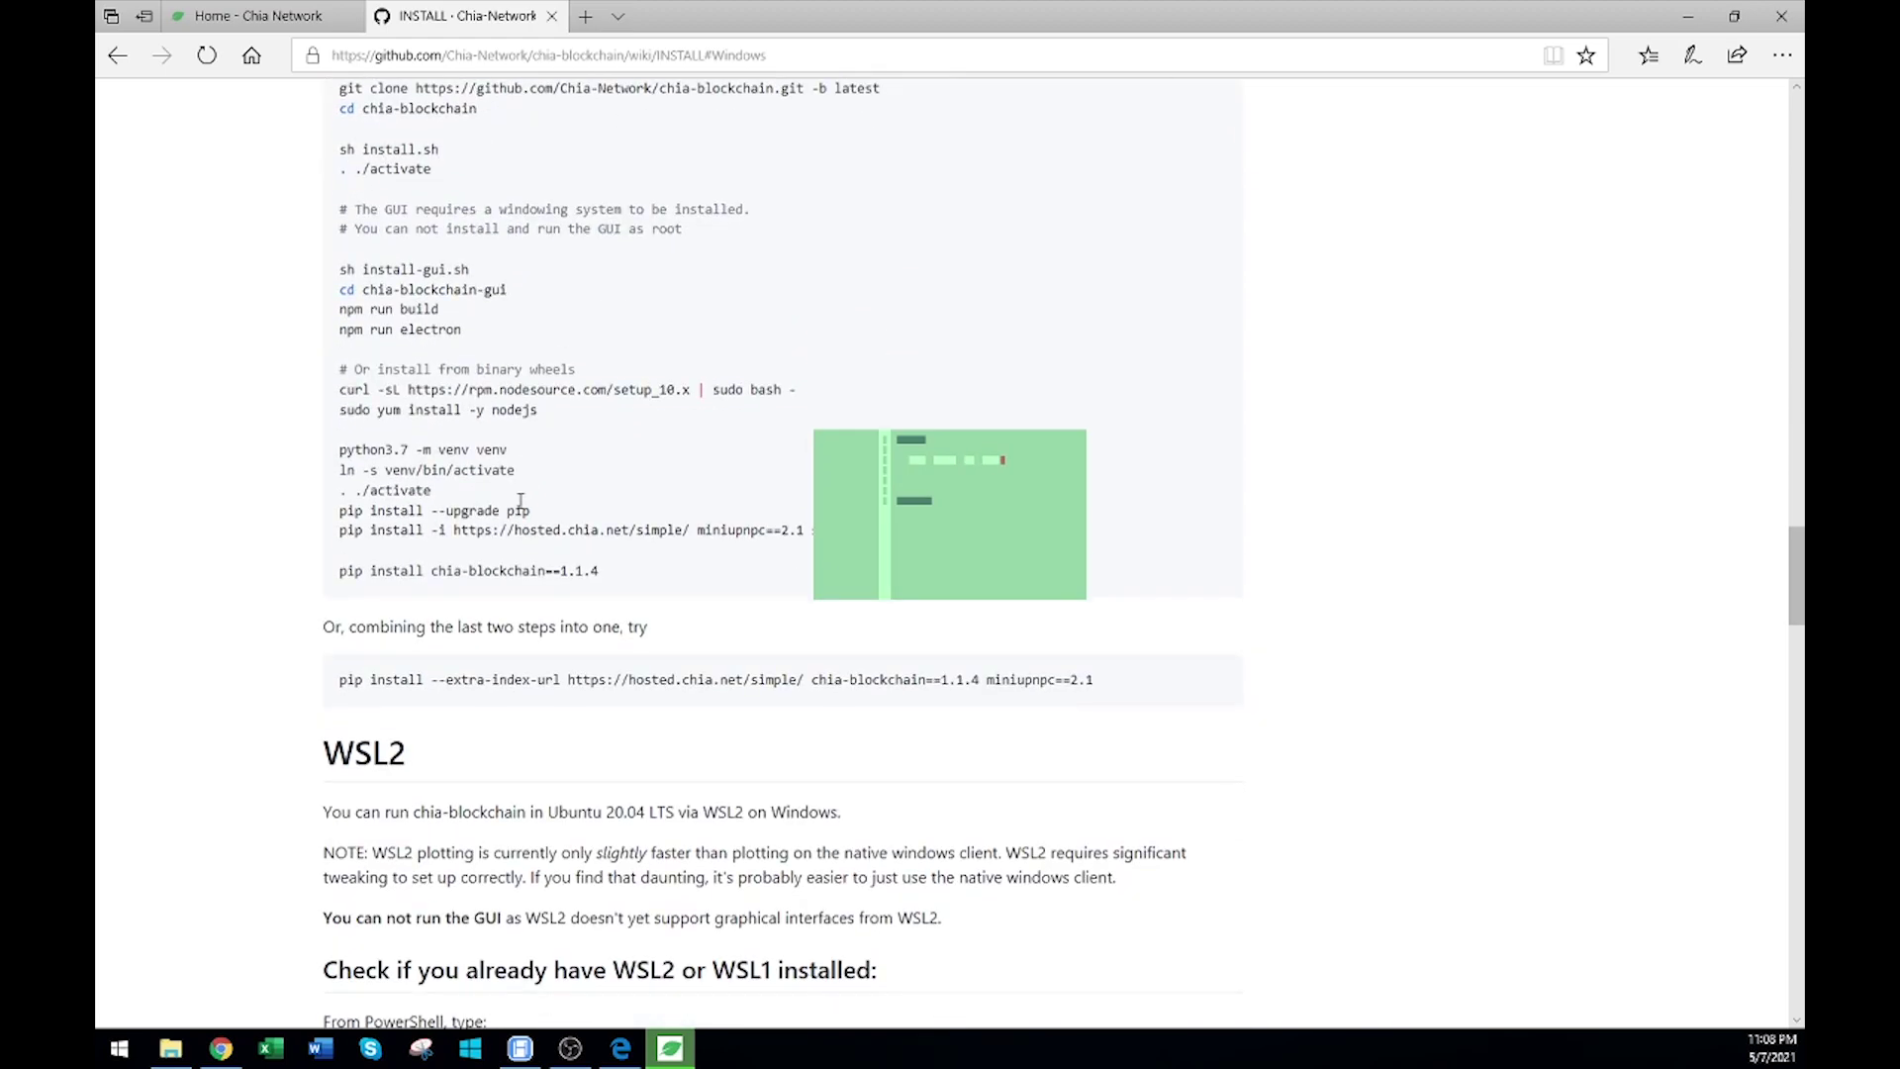
scroll(520, 500, down, 4)
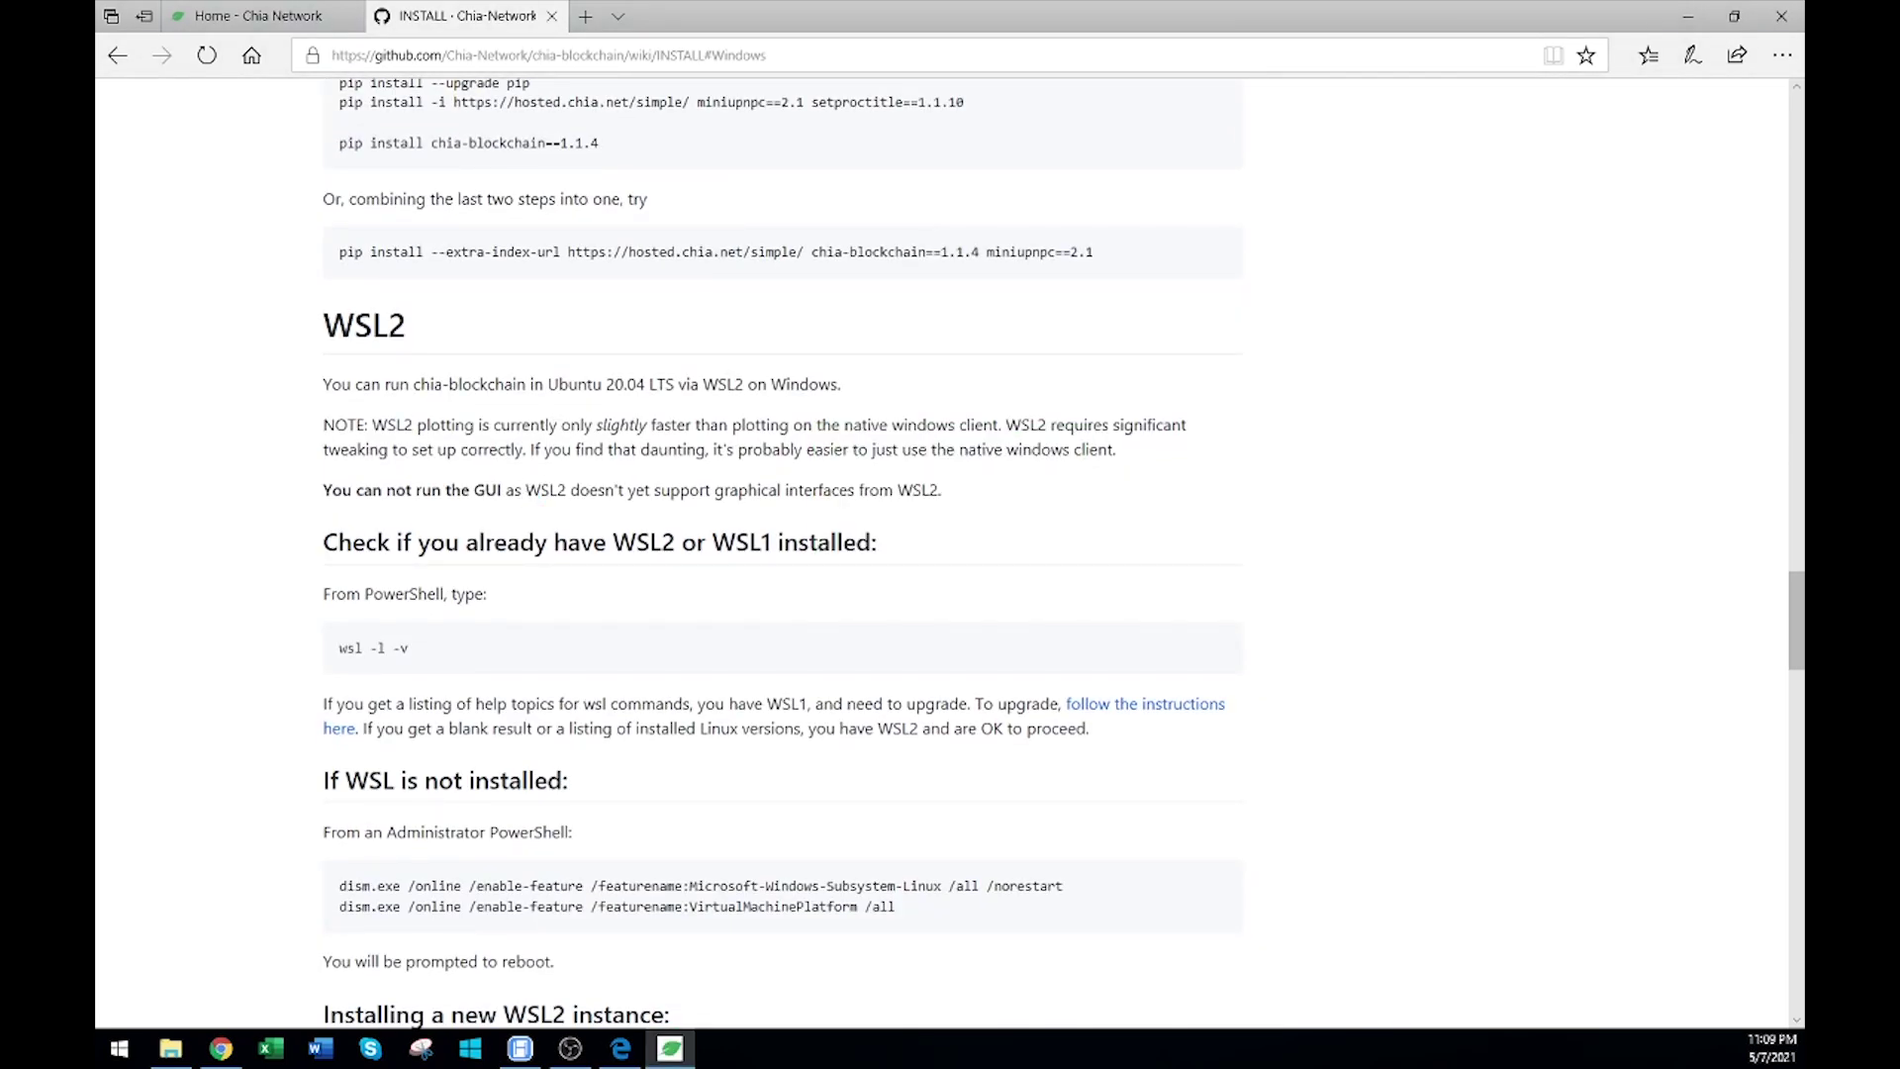
Minimize the browser and This PC windows and allow start_full_node.exe access through the firewall on public networks.
drag(538, 122, 584, 126)
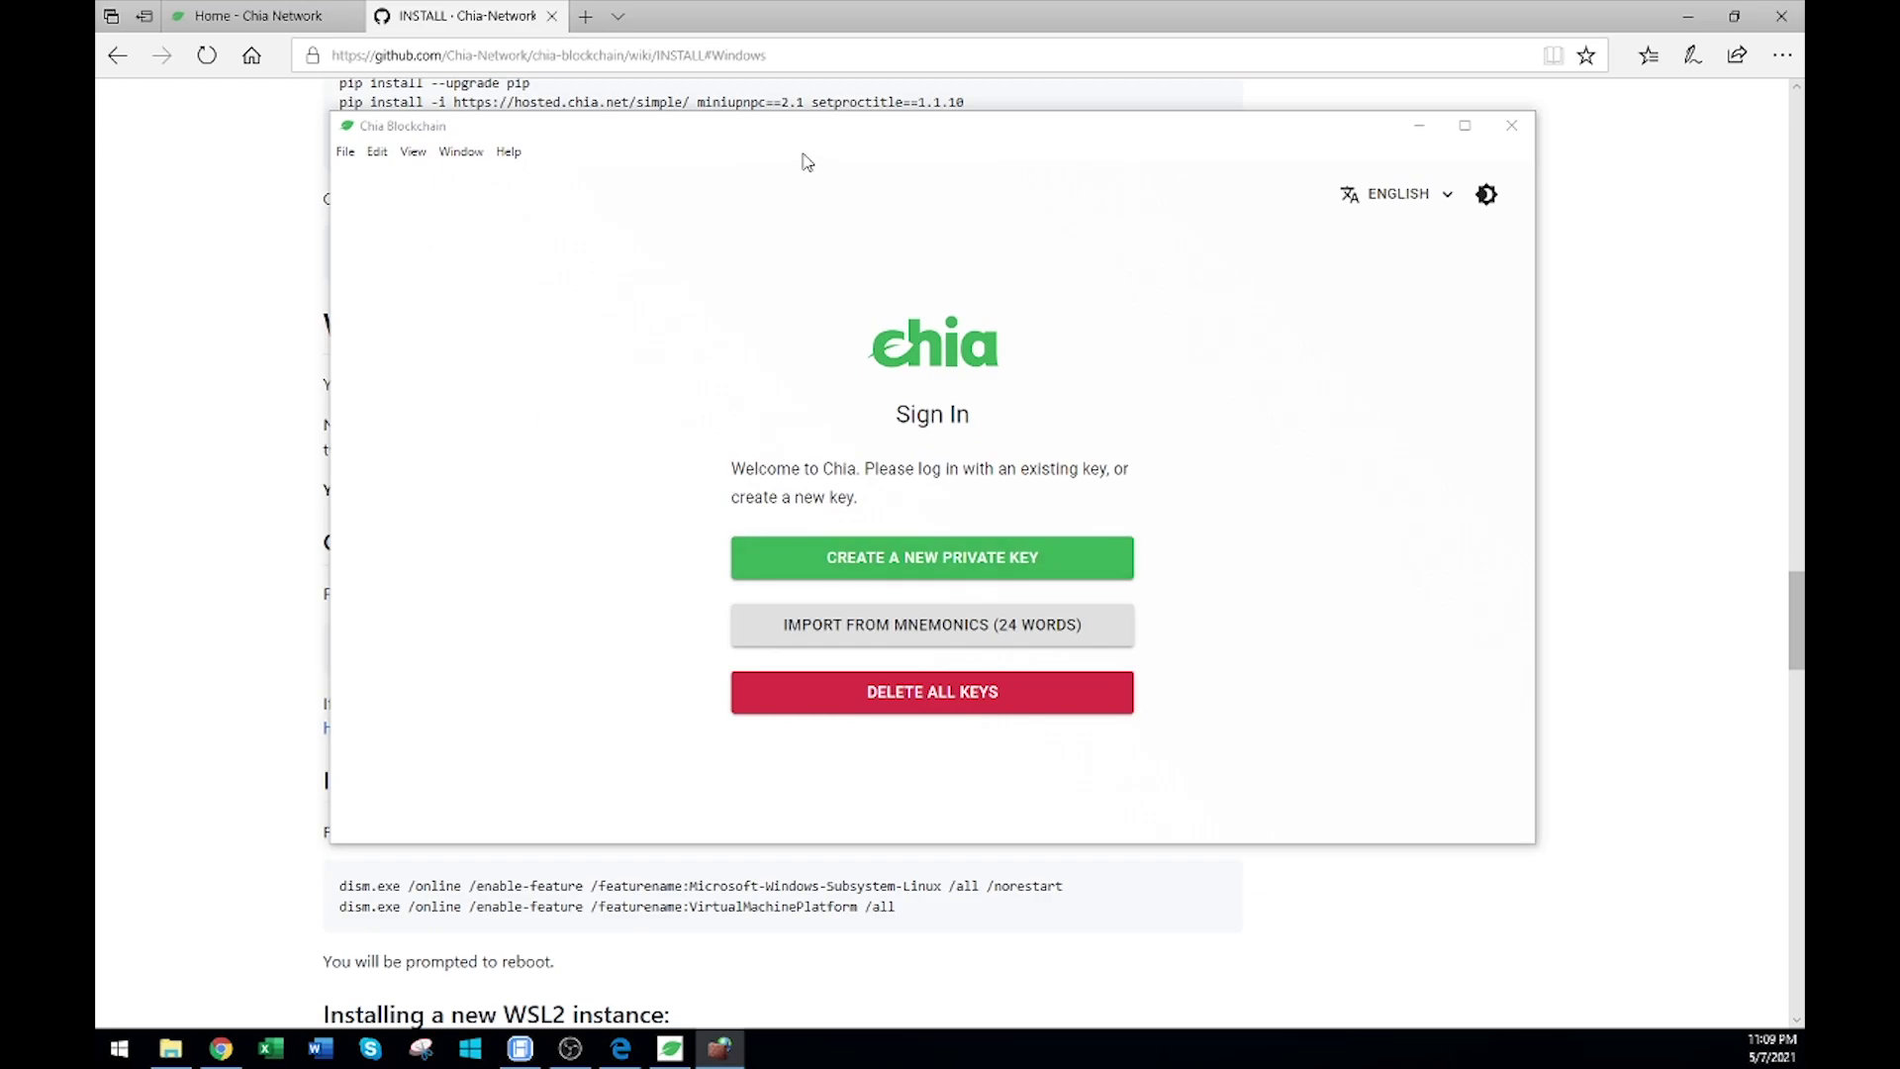
click(1693, 22)
click(1693, 21)
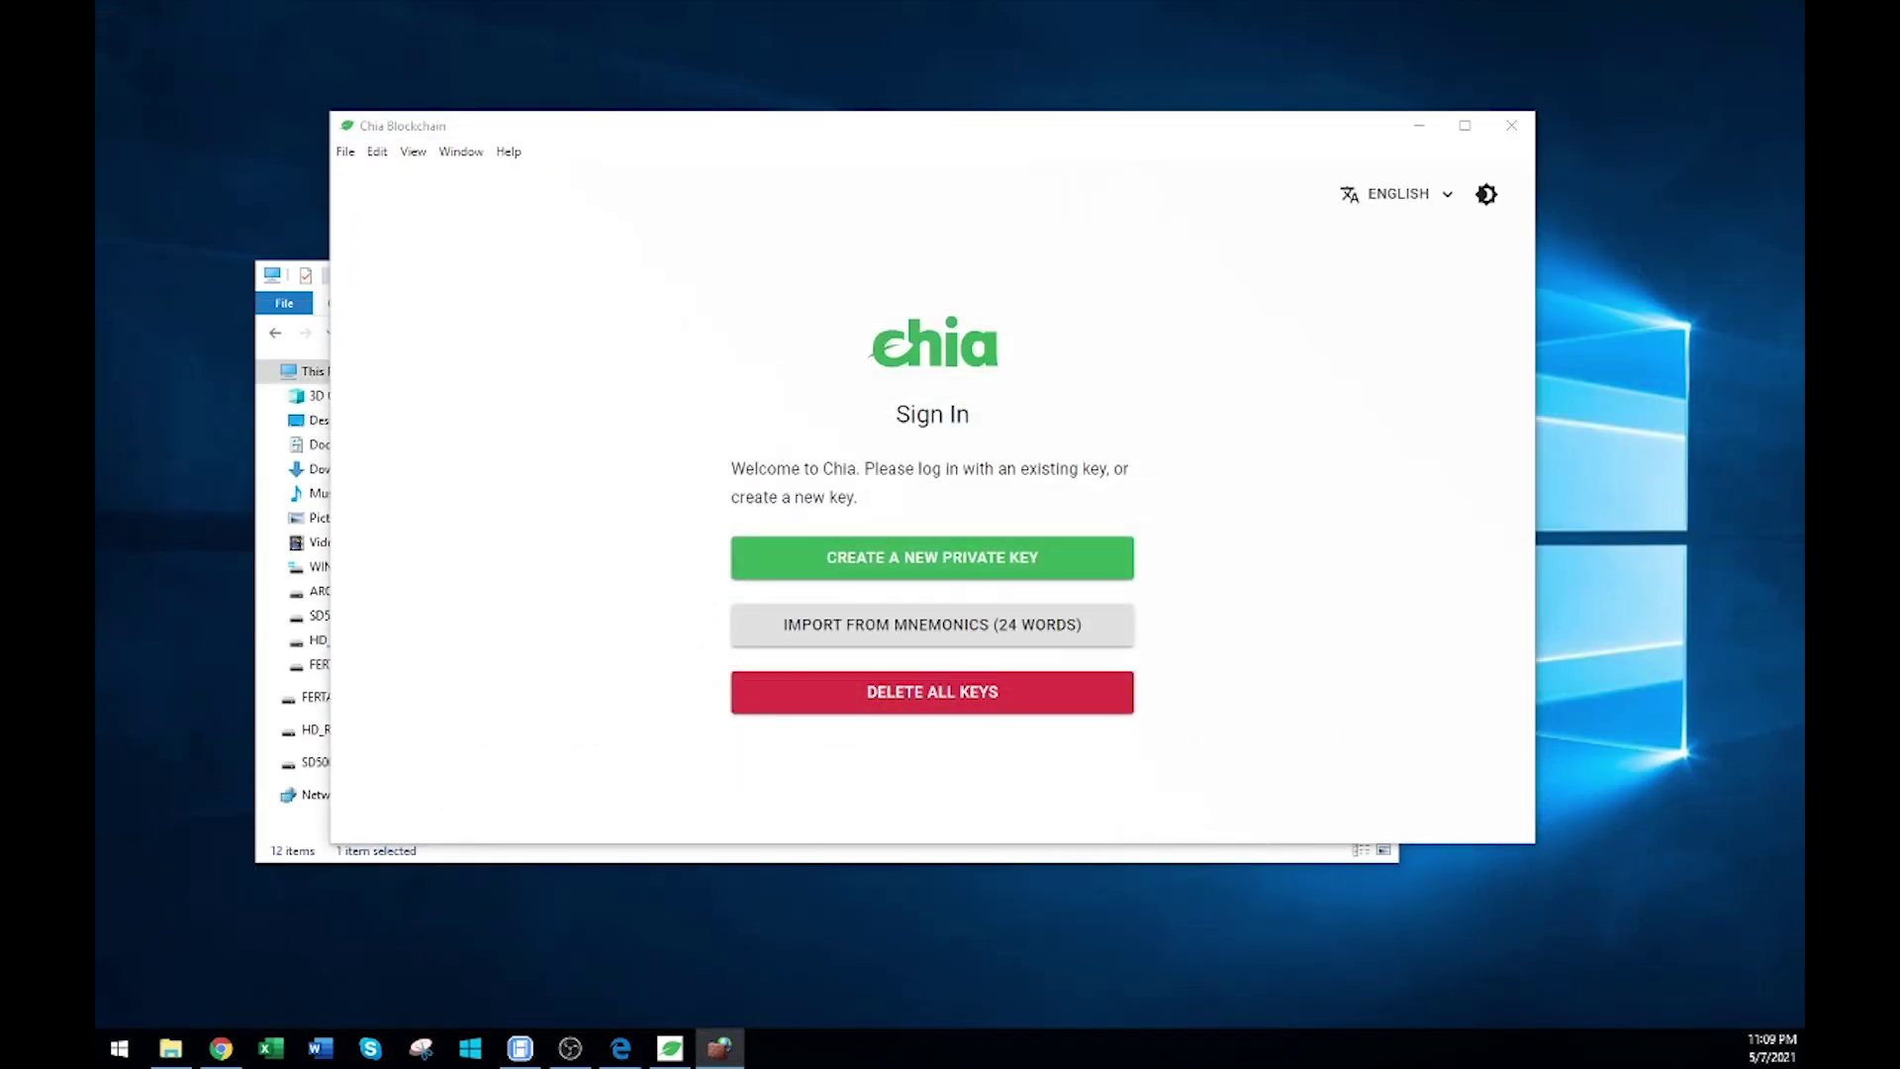
mouse_move(824, 211)
mouse_down()
mouse_move(802, 304)
mouse_move(843, 325)
mouse_move(819, 286)
mouse_up()
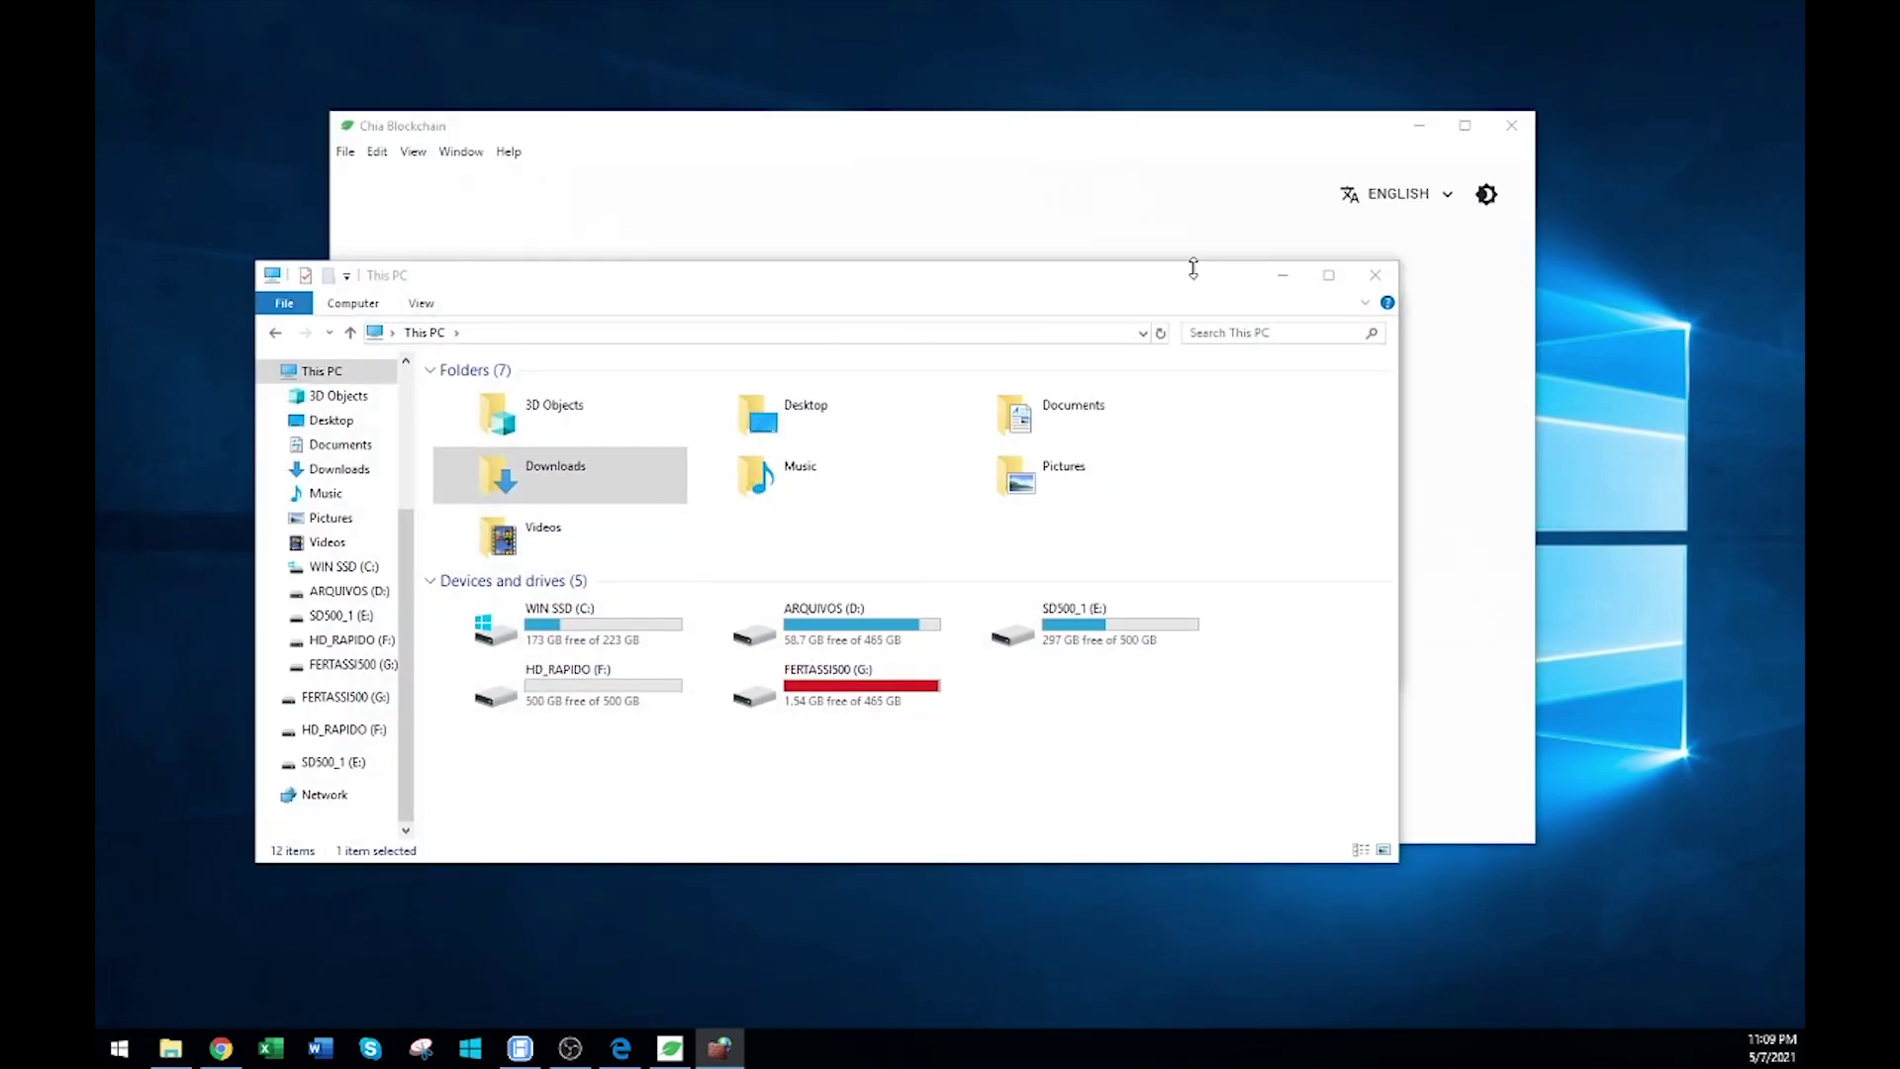
click(1276, 283)
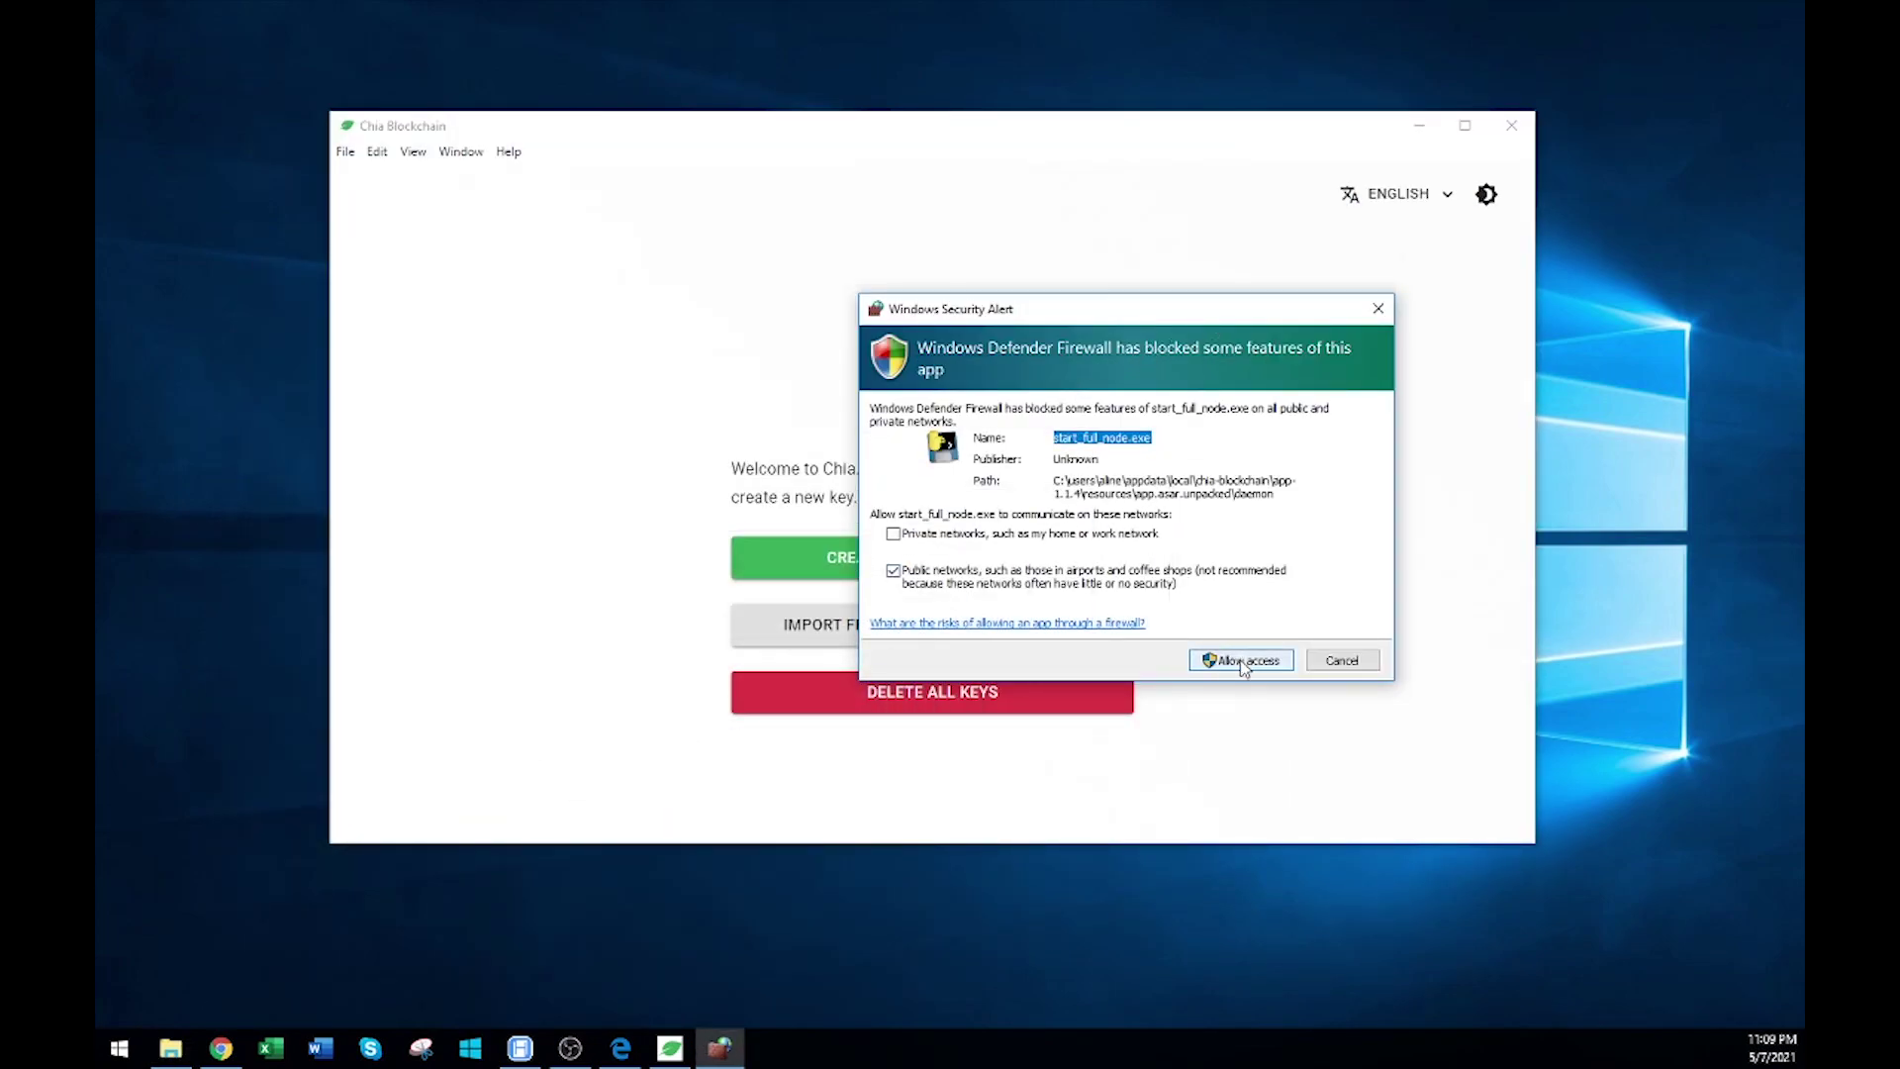
click(1243, 662)
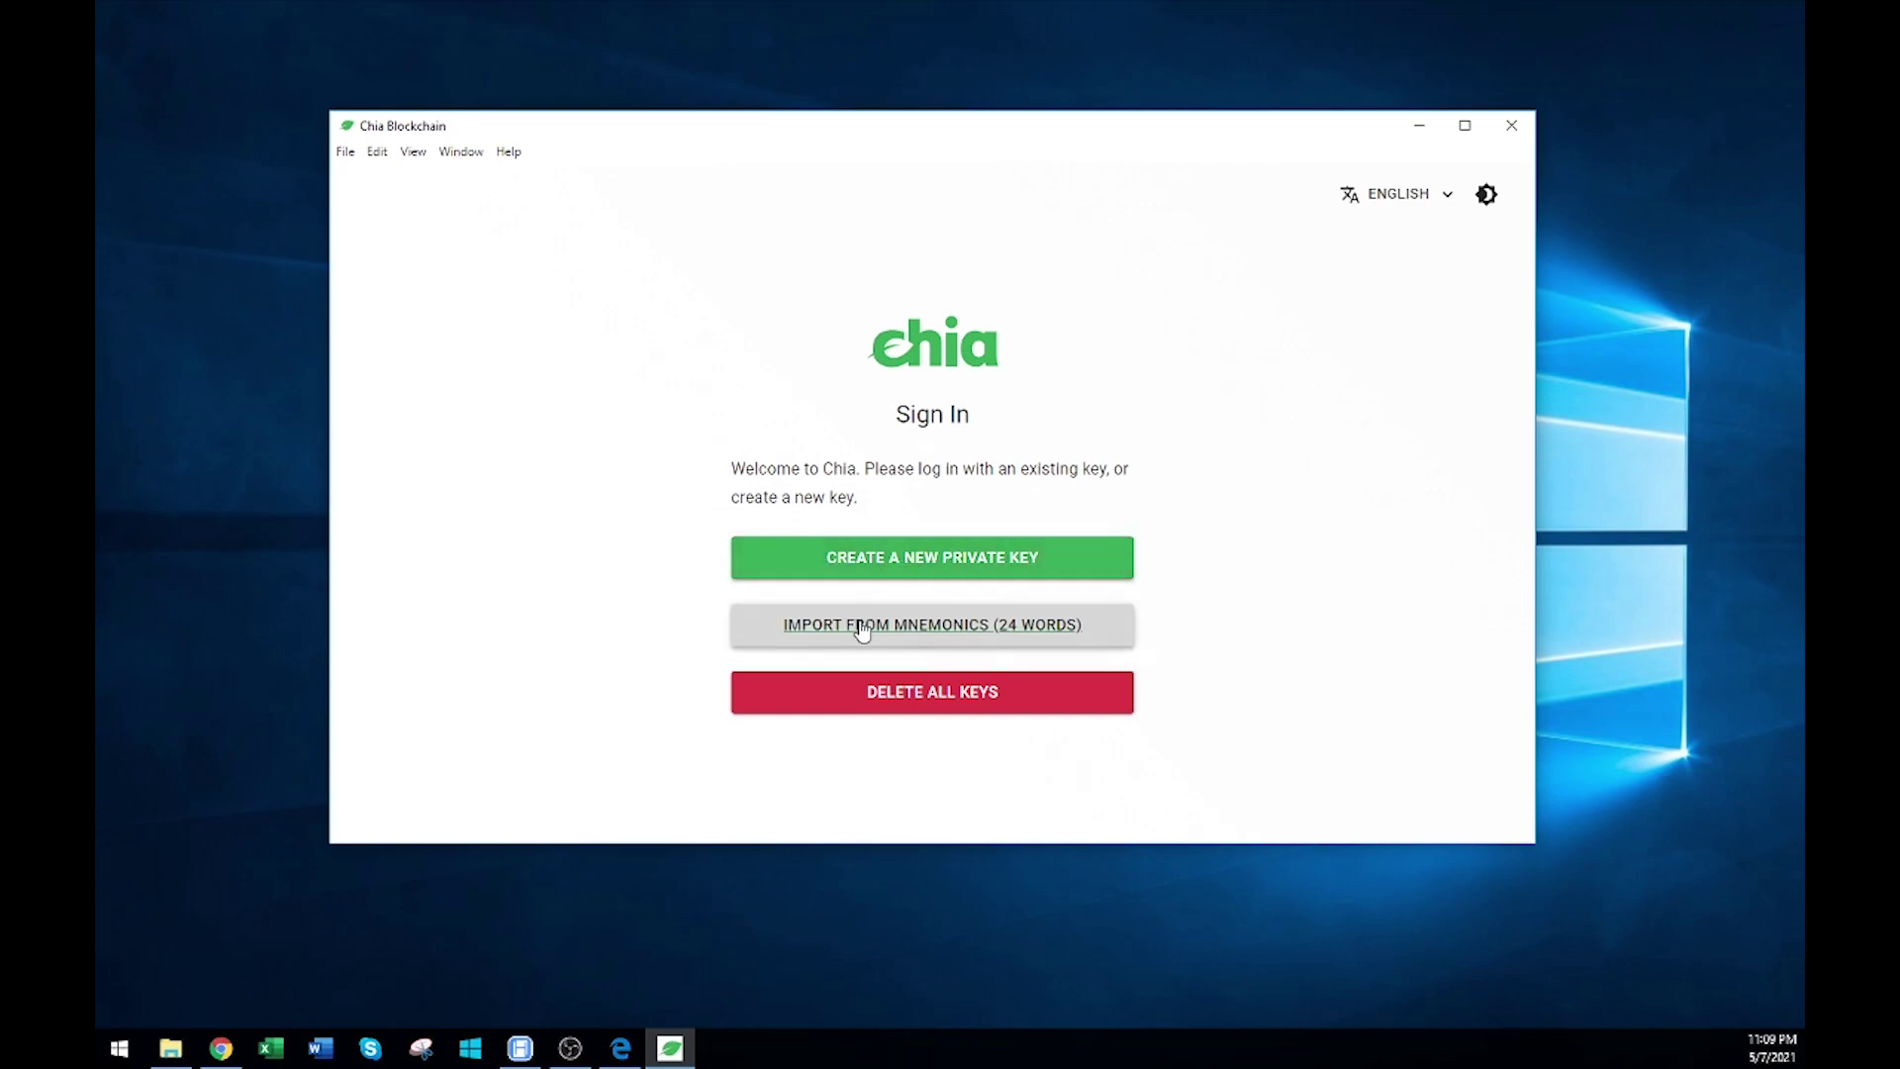
View the form for importing a wallet from a 24-word mnemonic and return to the sign-in screen.
click(912, 636)
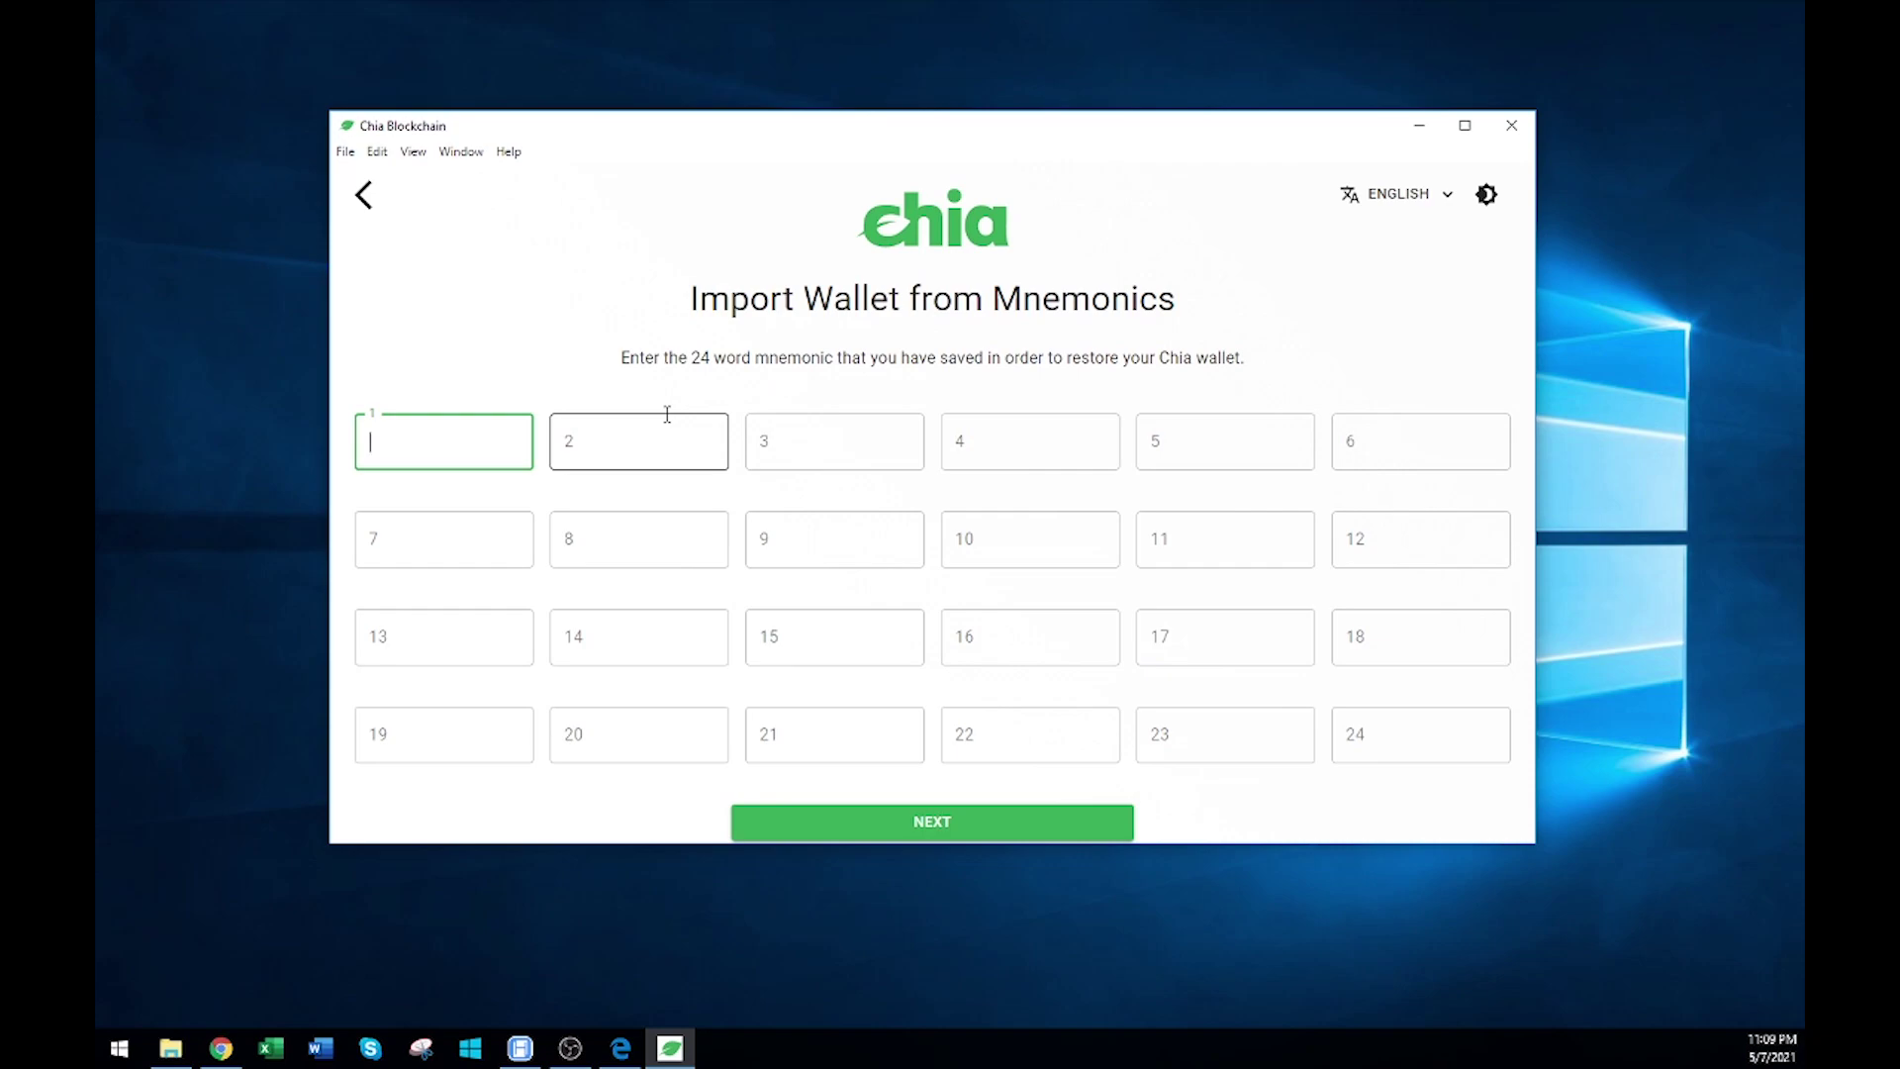
click(363, 198)
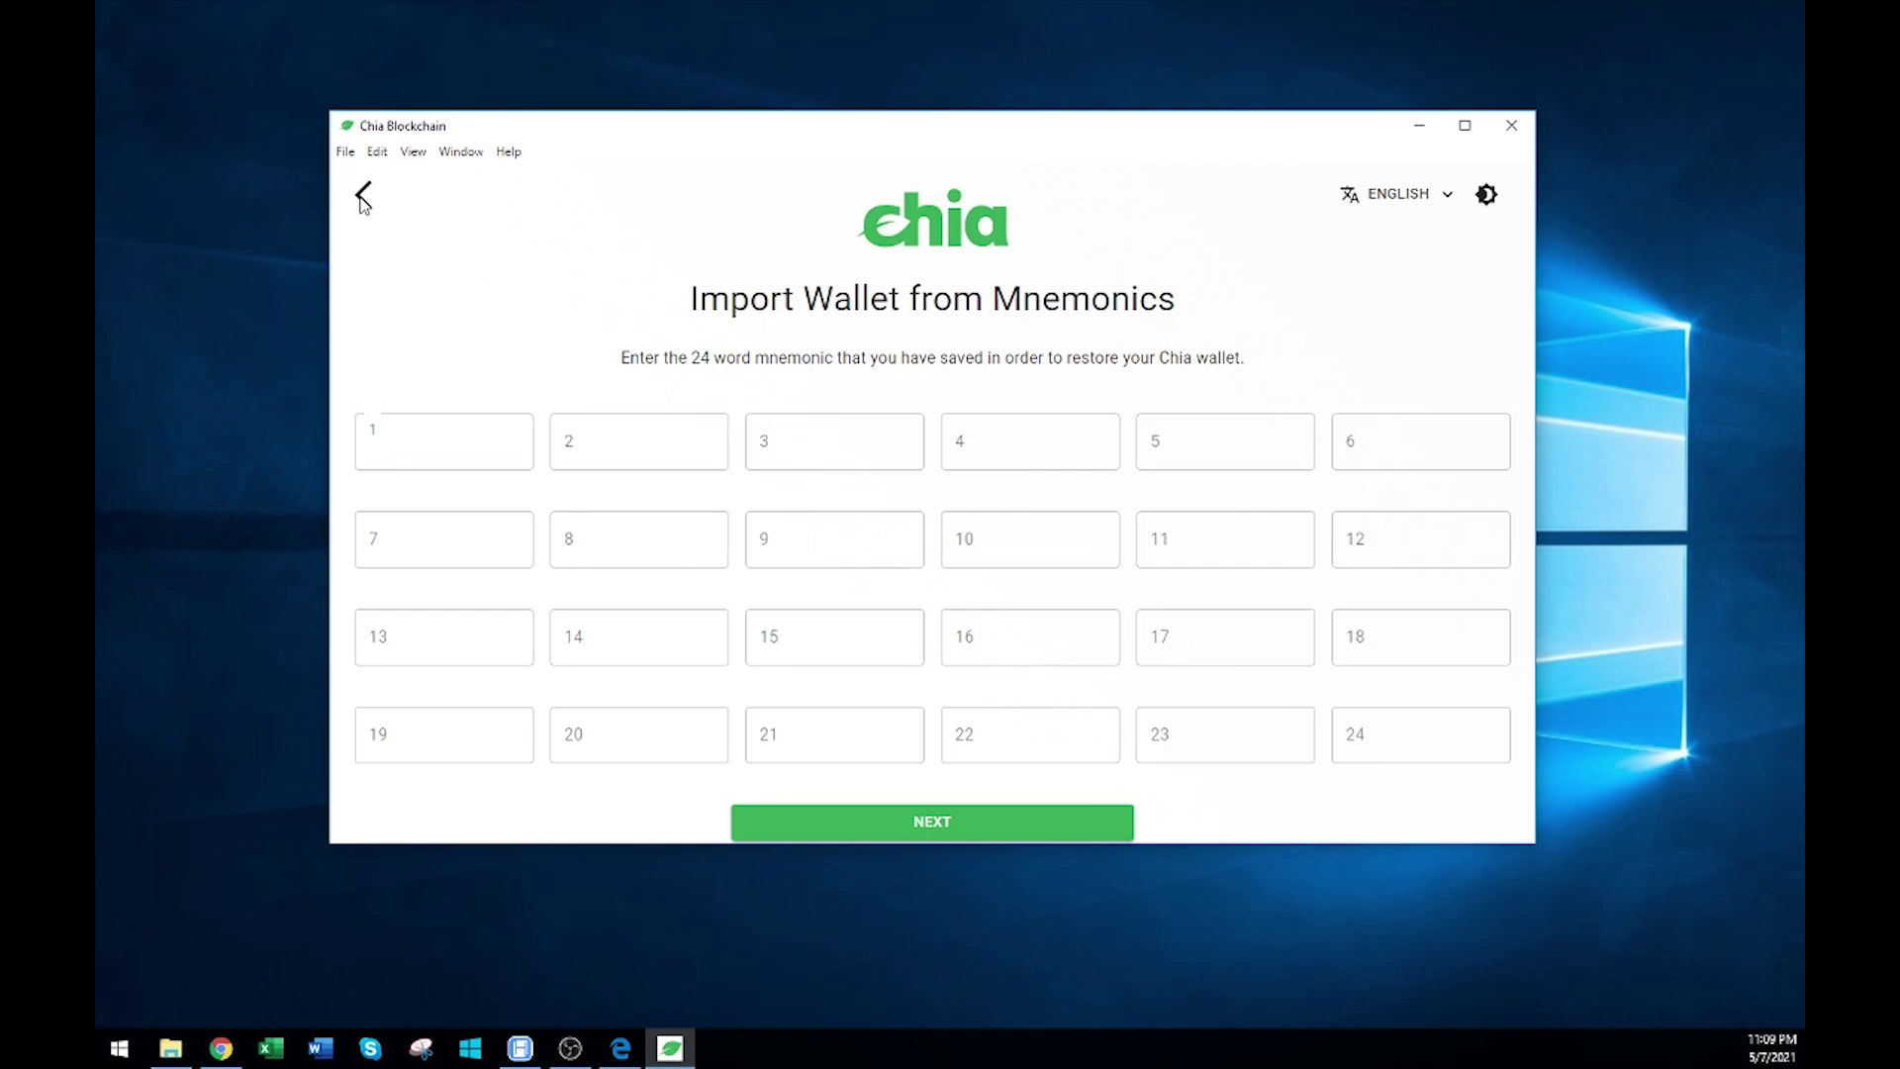
Set the Chia interface language to Português (Brasil).
click(1408, 194)
scroll(1370, 518, down, 3)
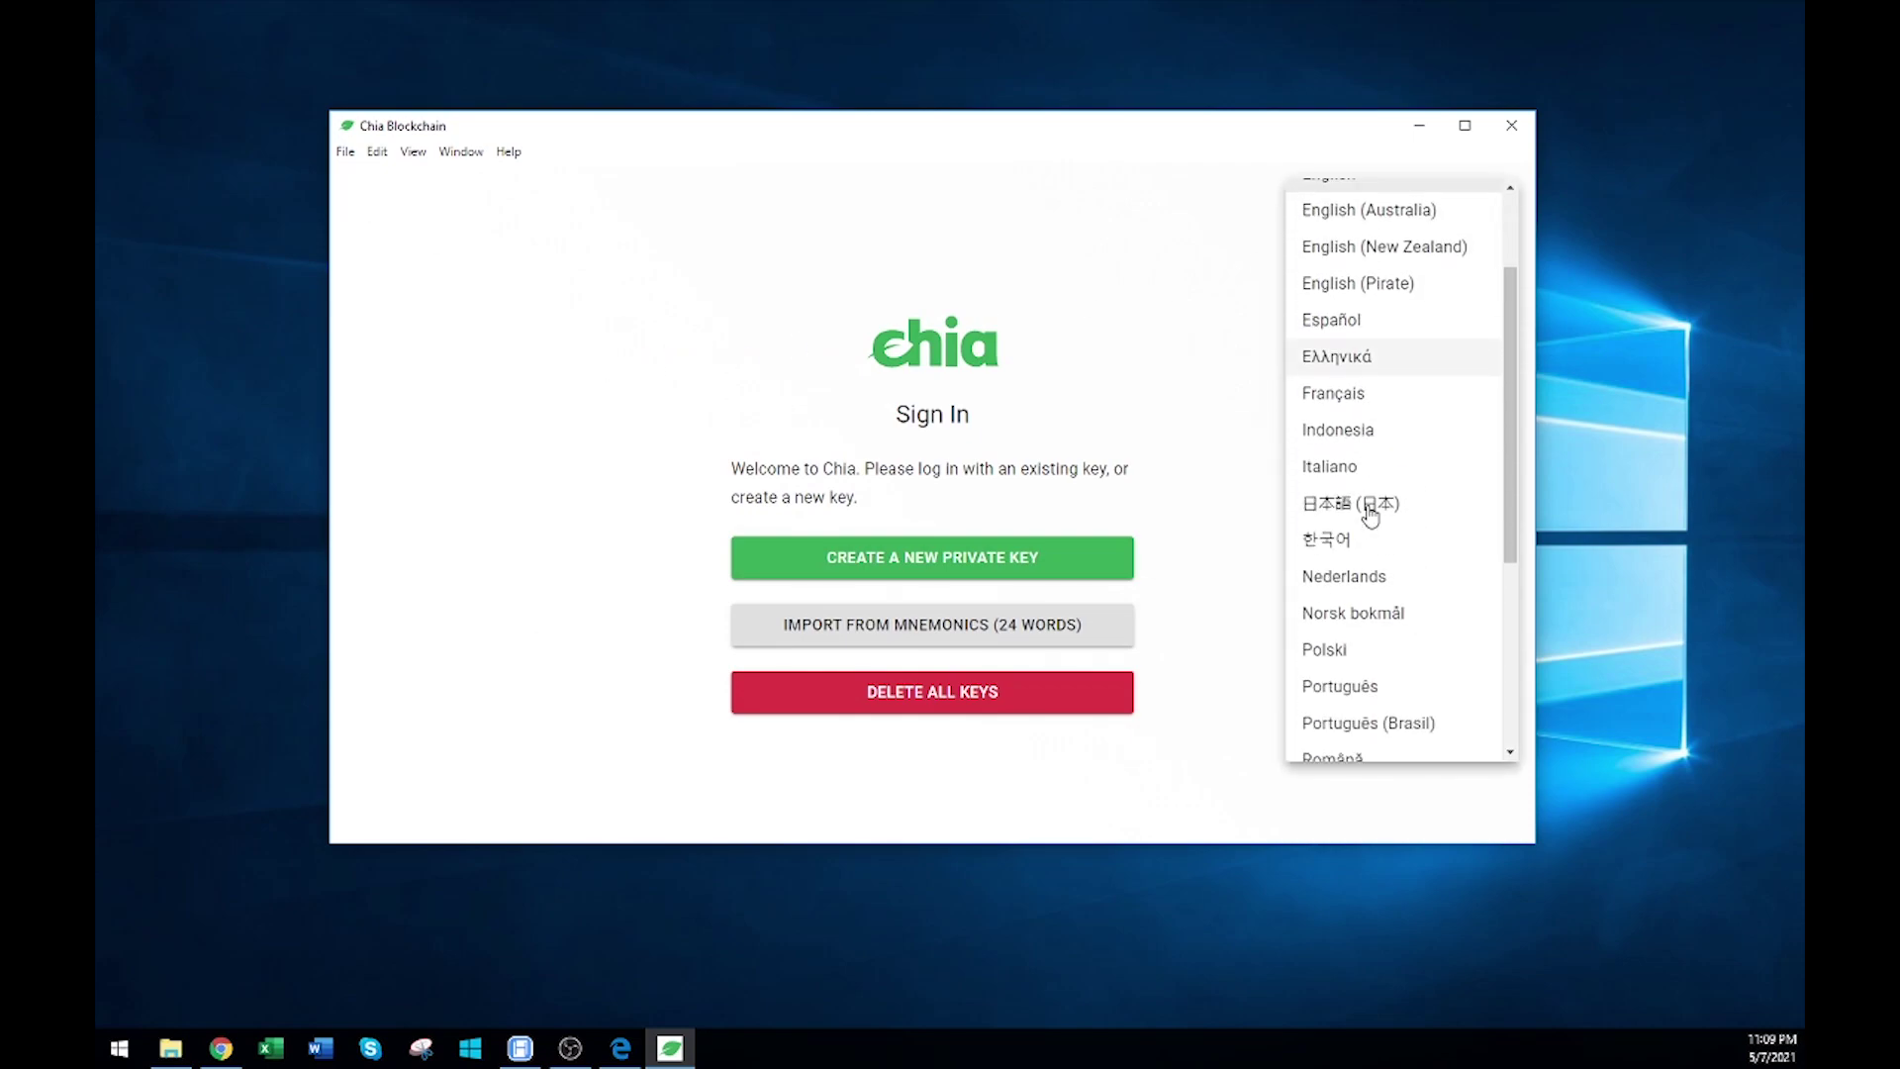
click(1360, 558)
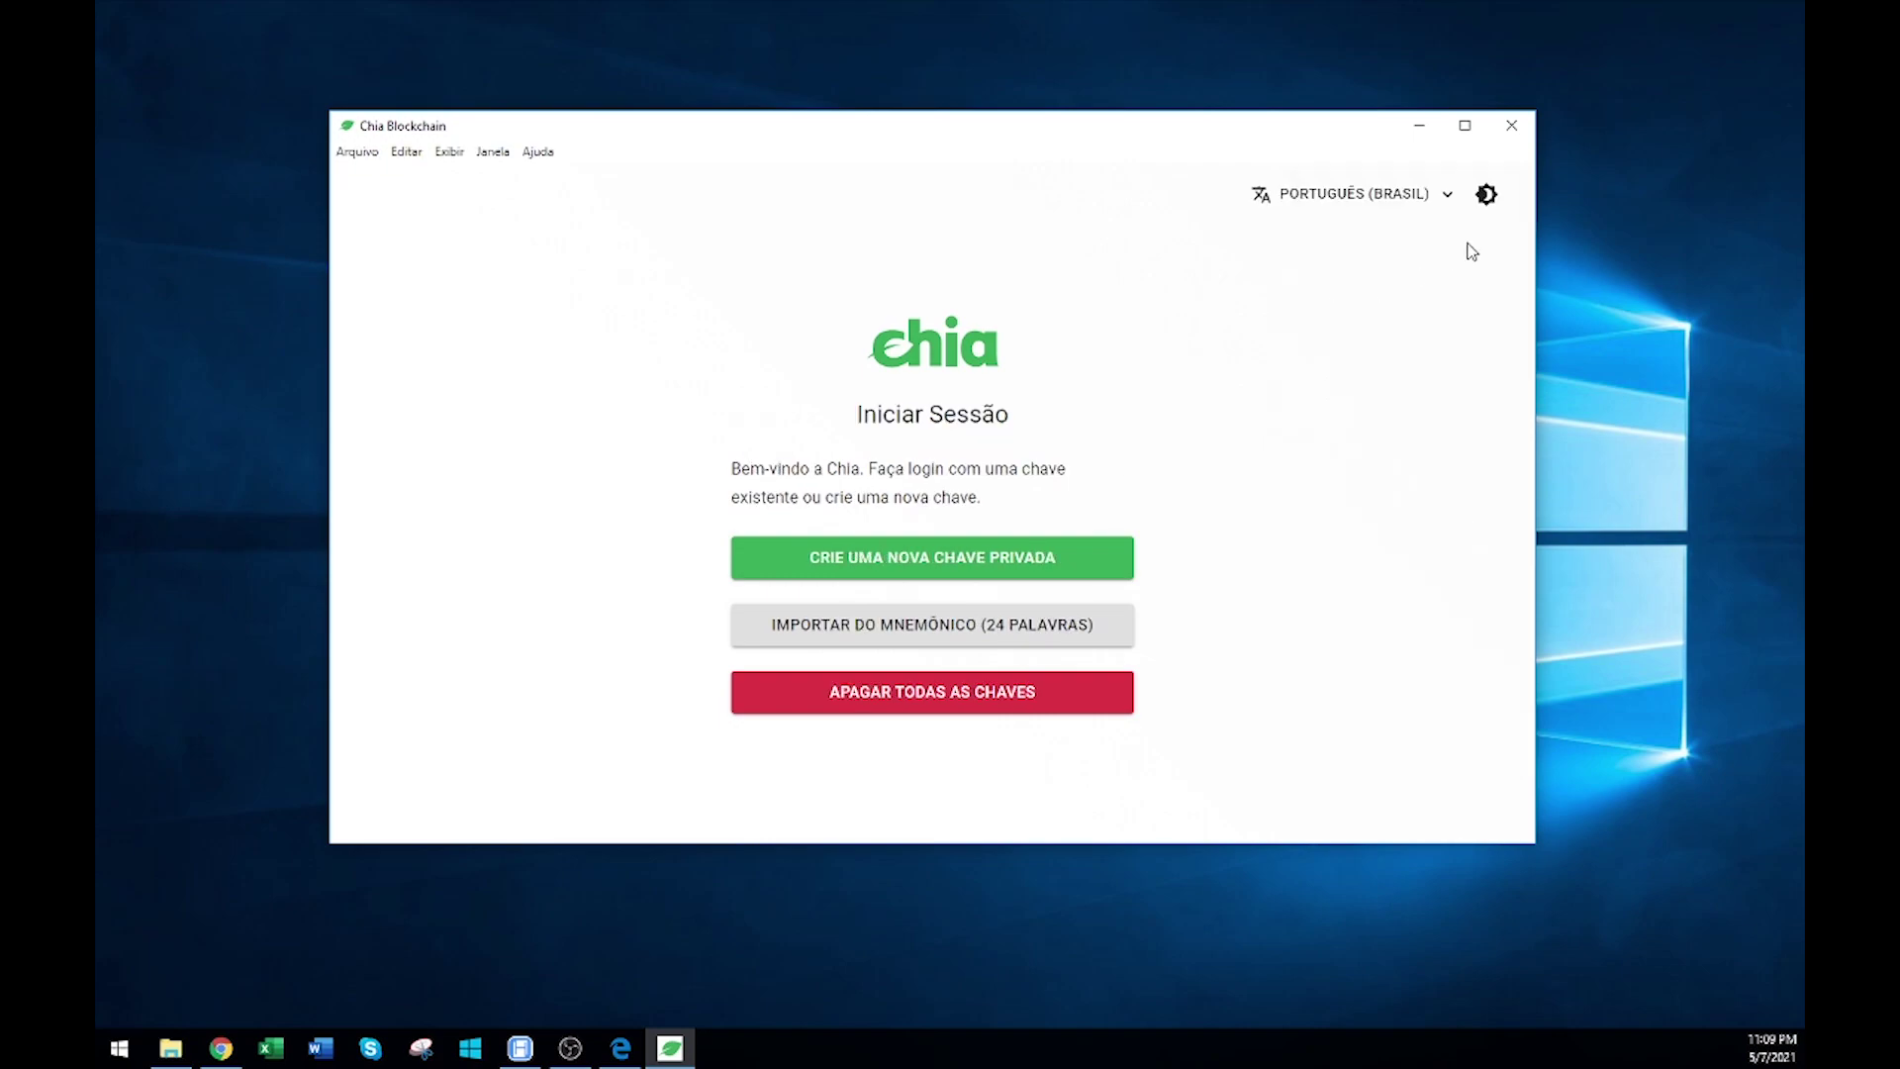
Switch the Chia interface to the dark theme and maximize its window.
click(1488, 202)
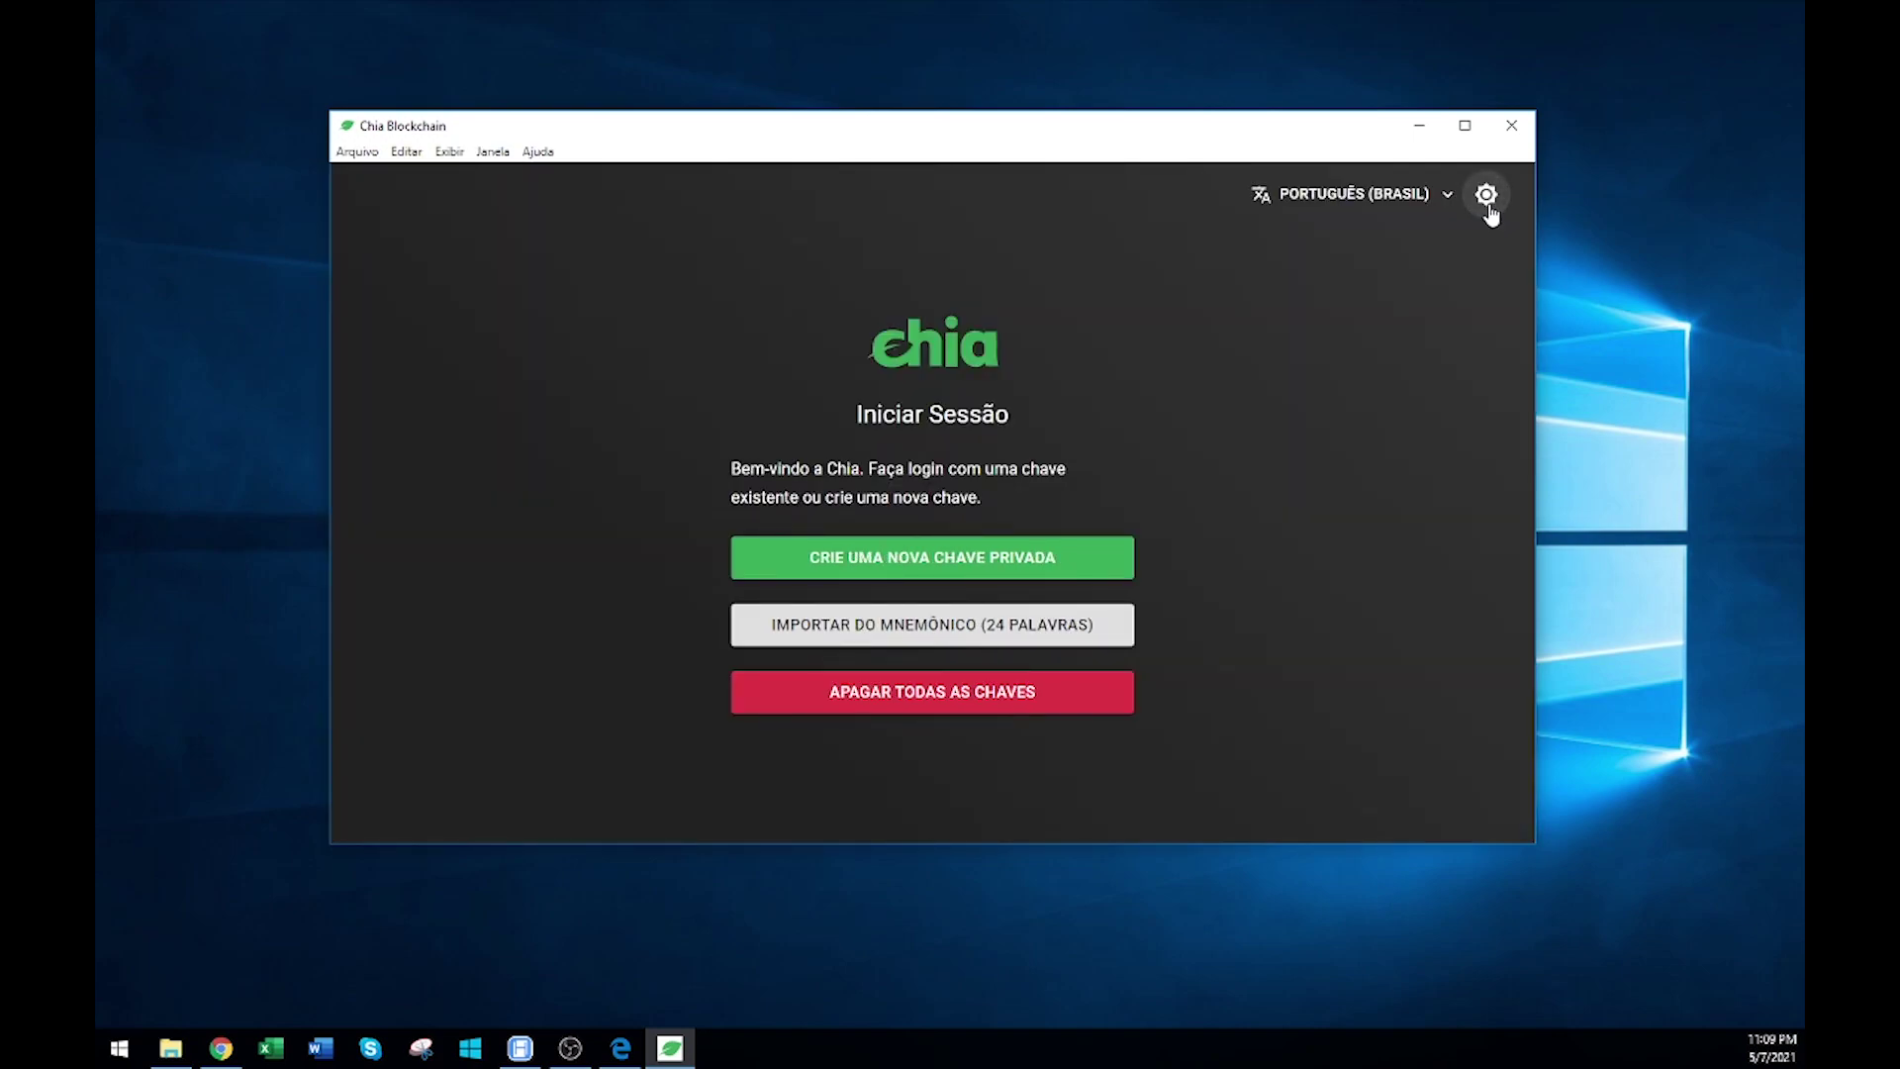
click(1486, 198)
click(1485, 198)
click(1465, 126)
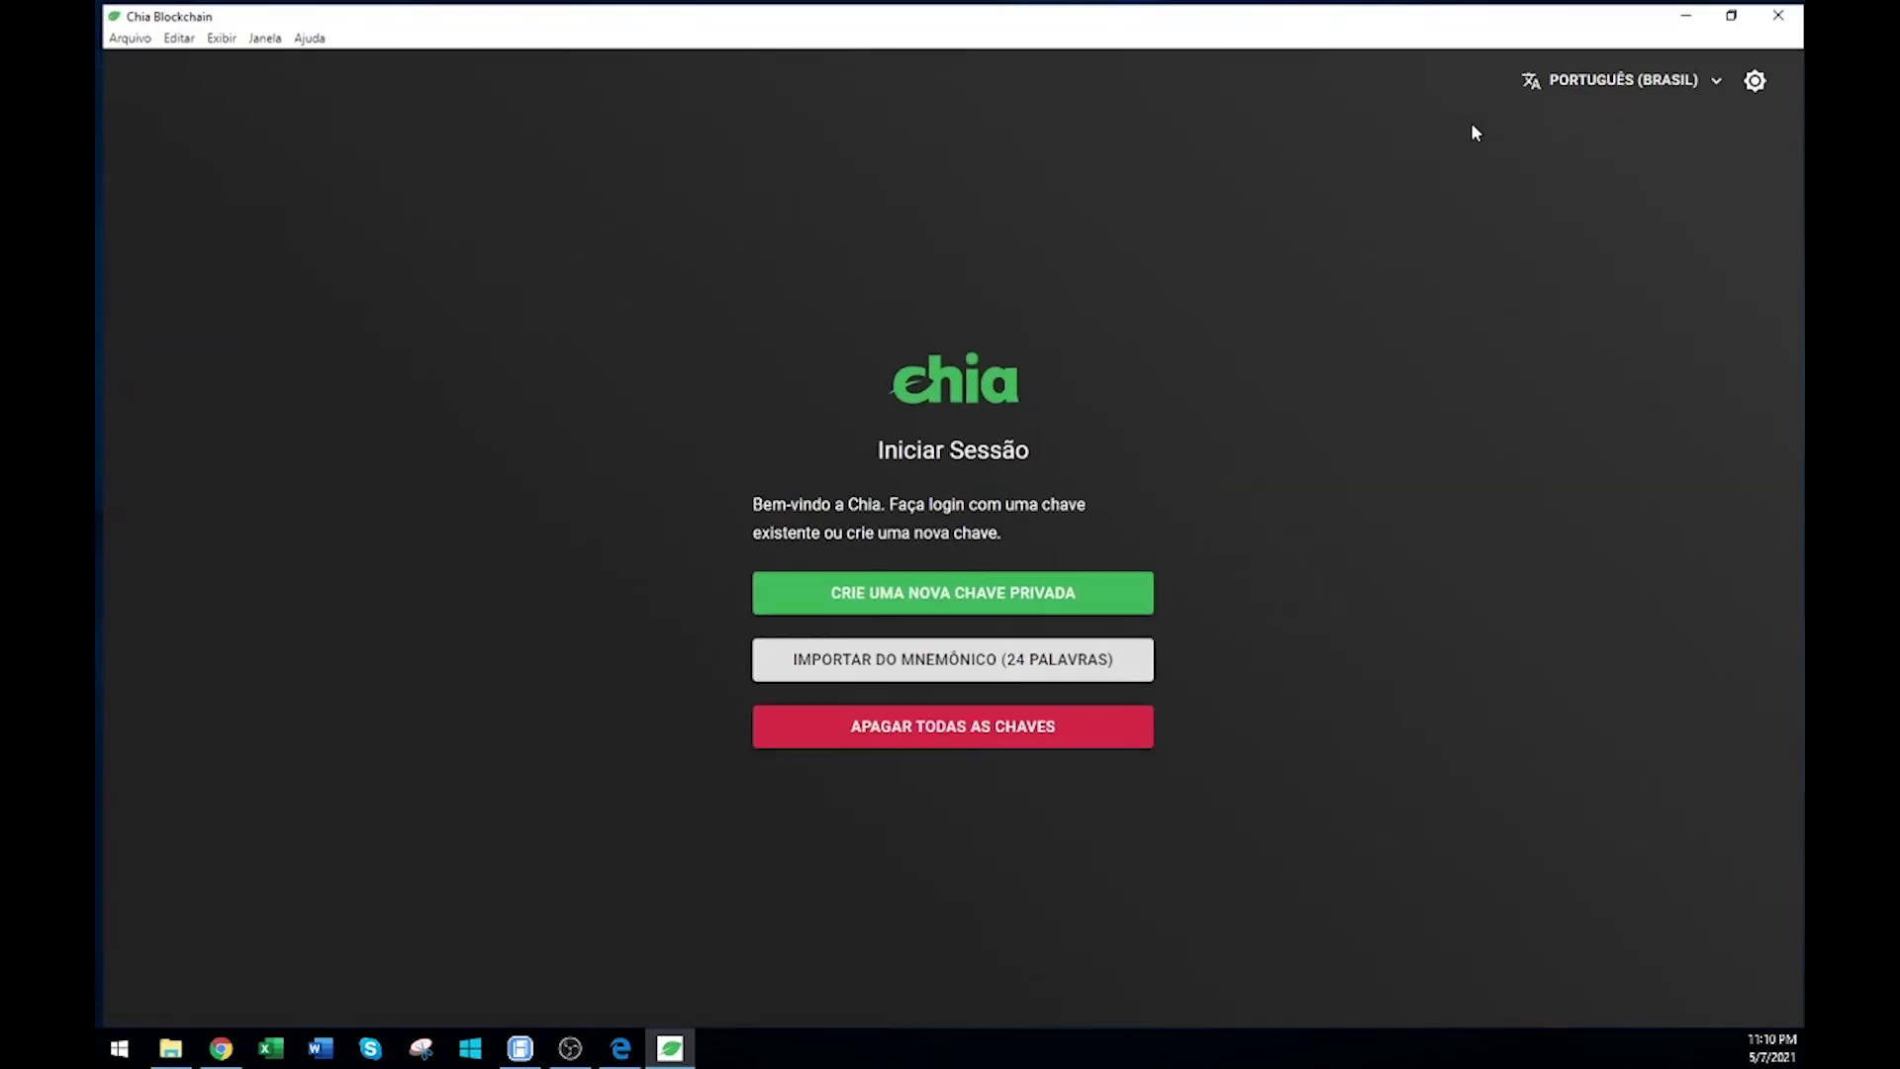
Create a new private key and proceed past the new wallet's backup words page.
click(916, 600)
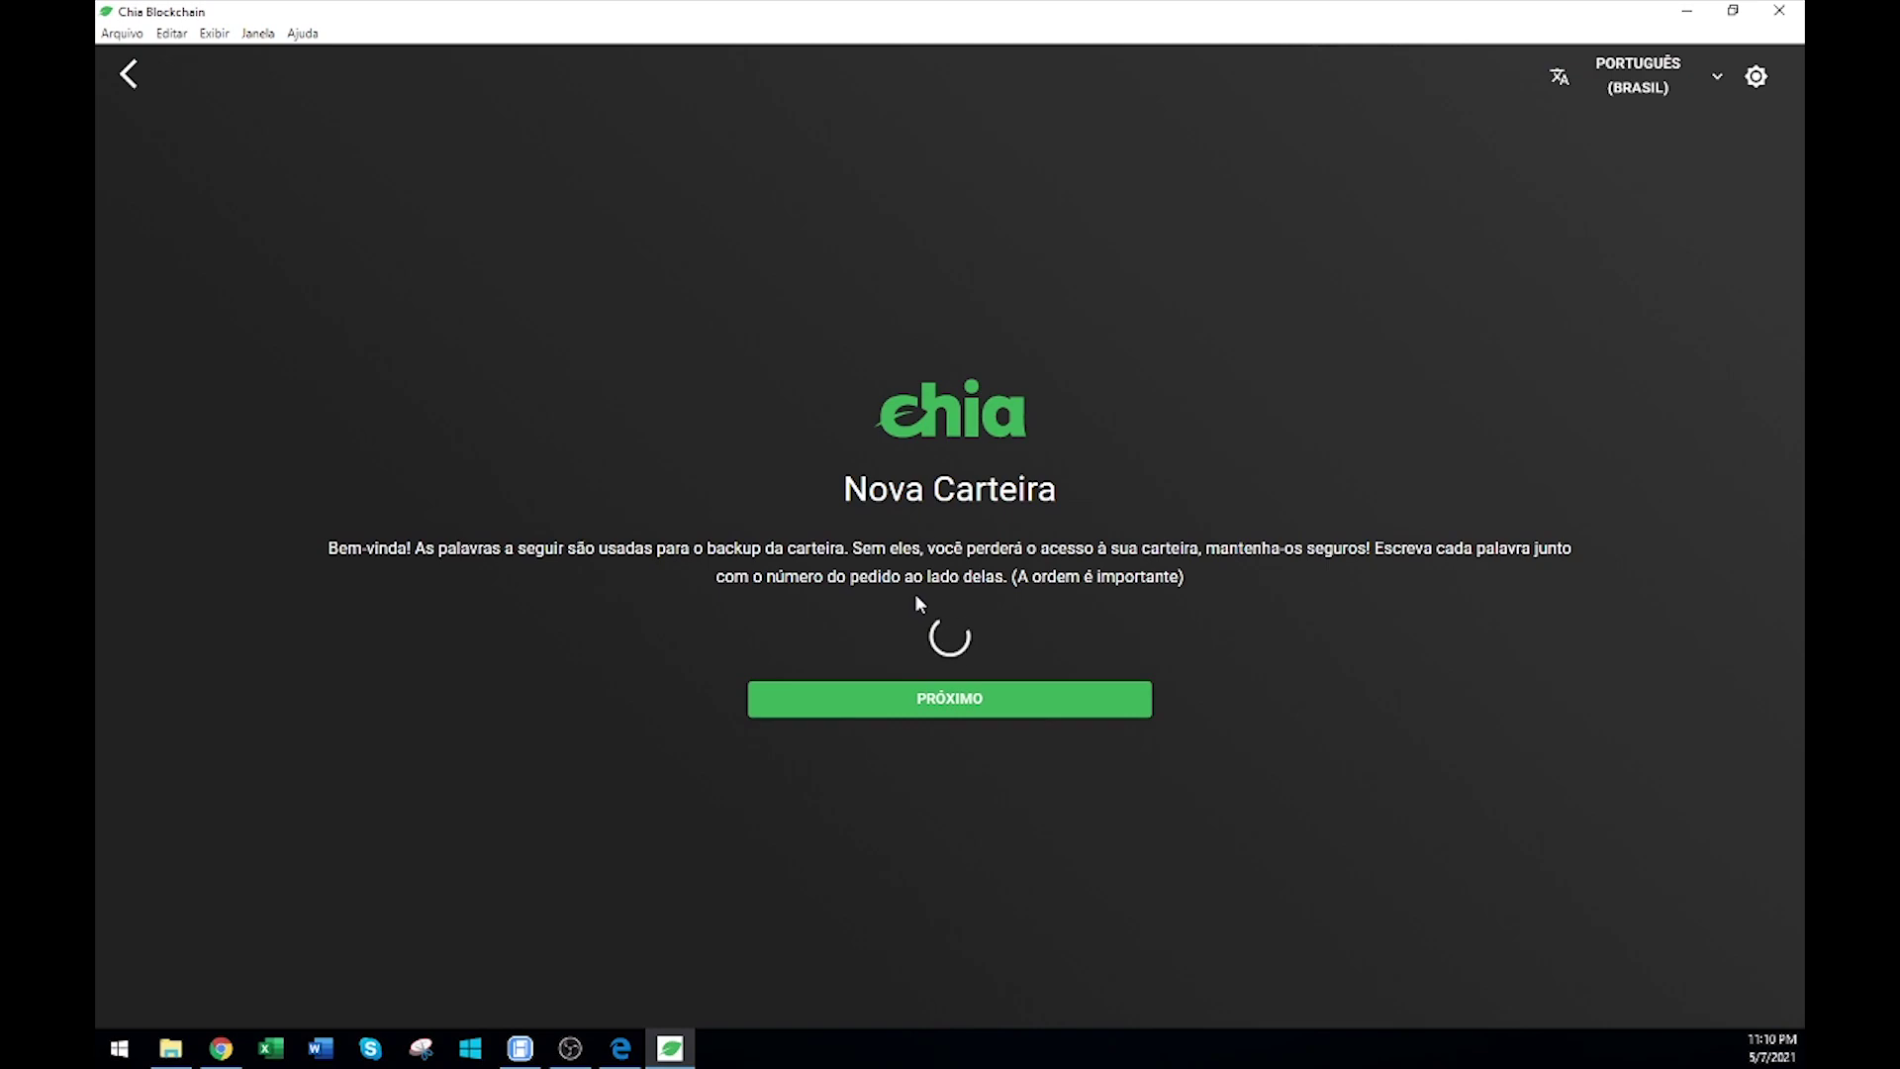
click(931, 708)
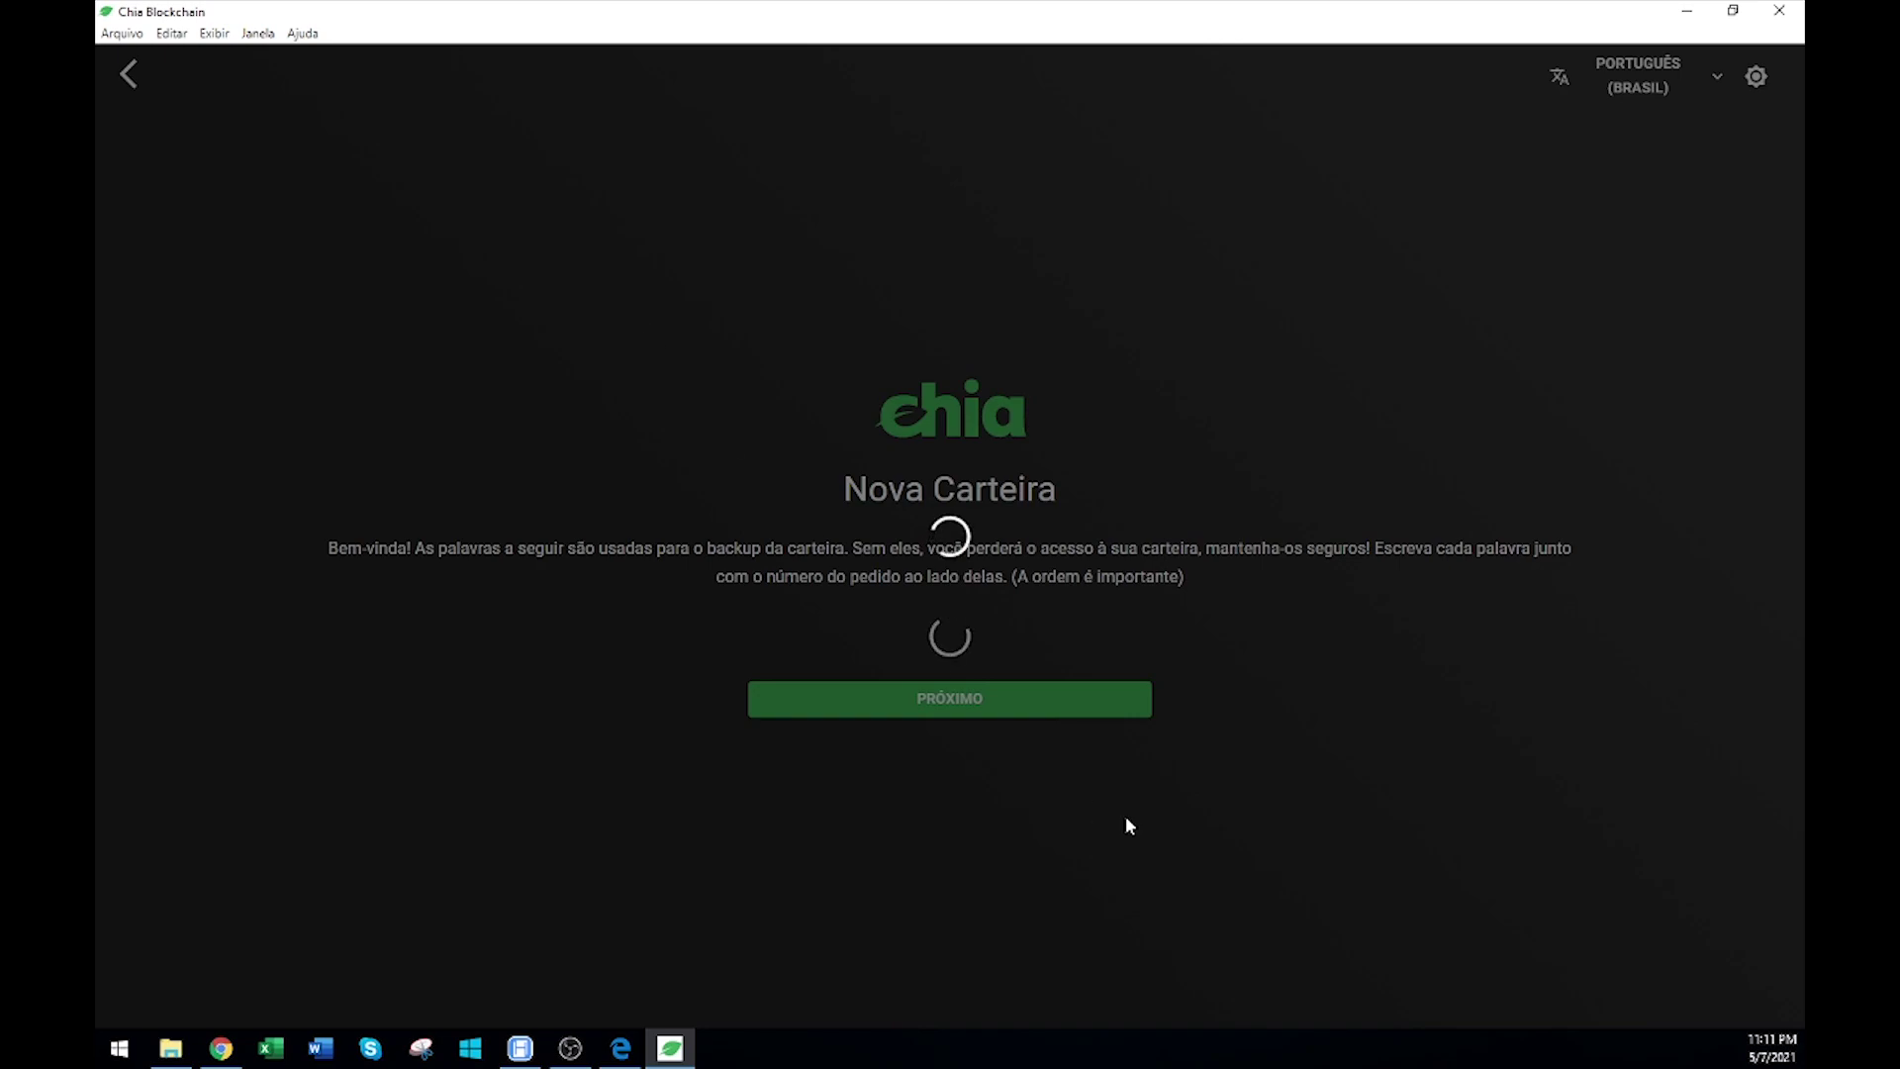
Switch to the browser, resize it as a smaller window over the Chia wallet, and return to the beginning of the INSTALL page.
click(627, 1049)
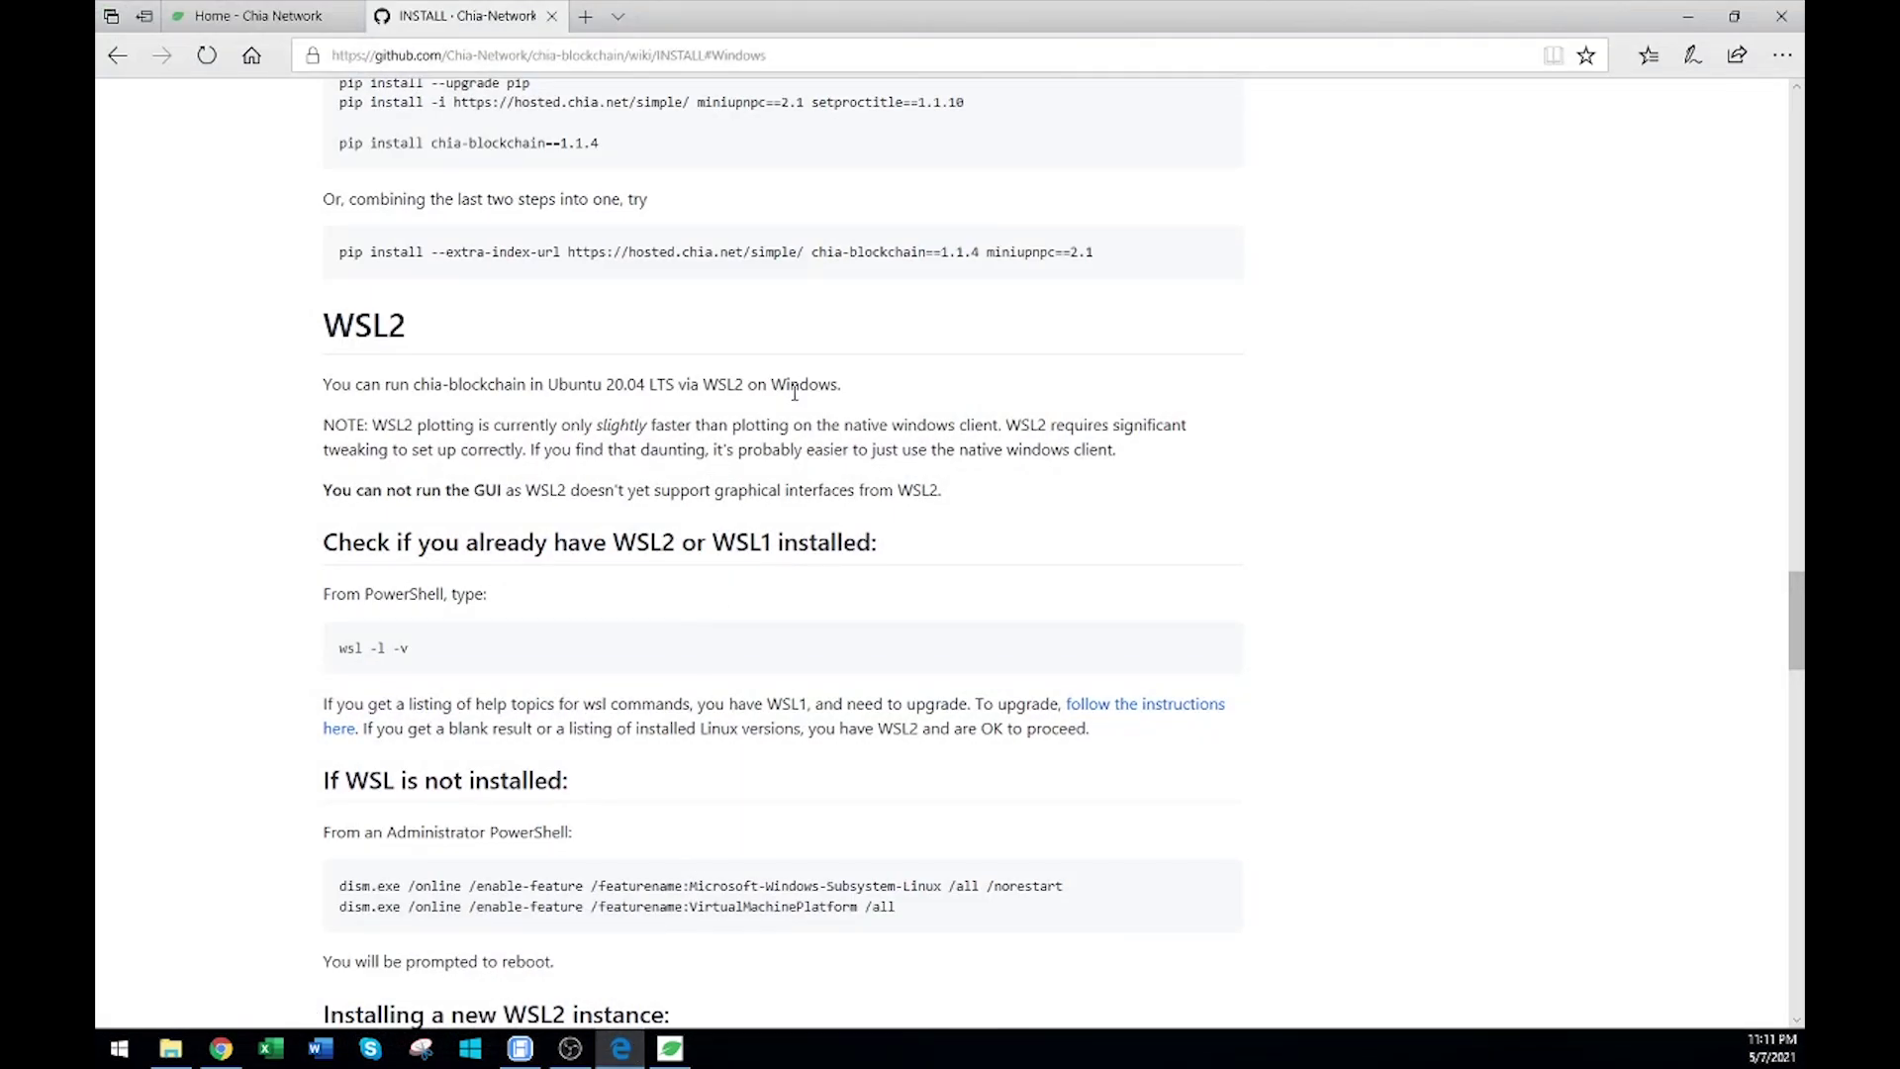
double_click(958, 43)
drag(958, 135, 1463, 262)
scroll(1410, 452, up, 10)
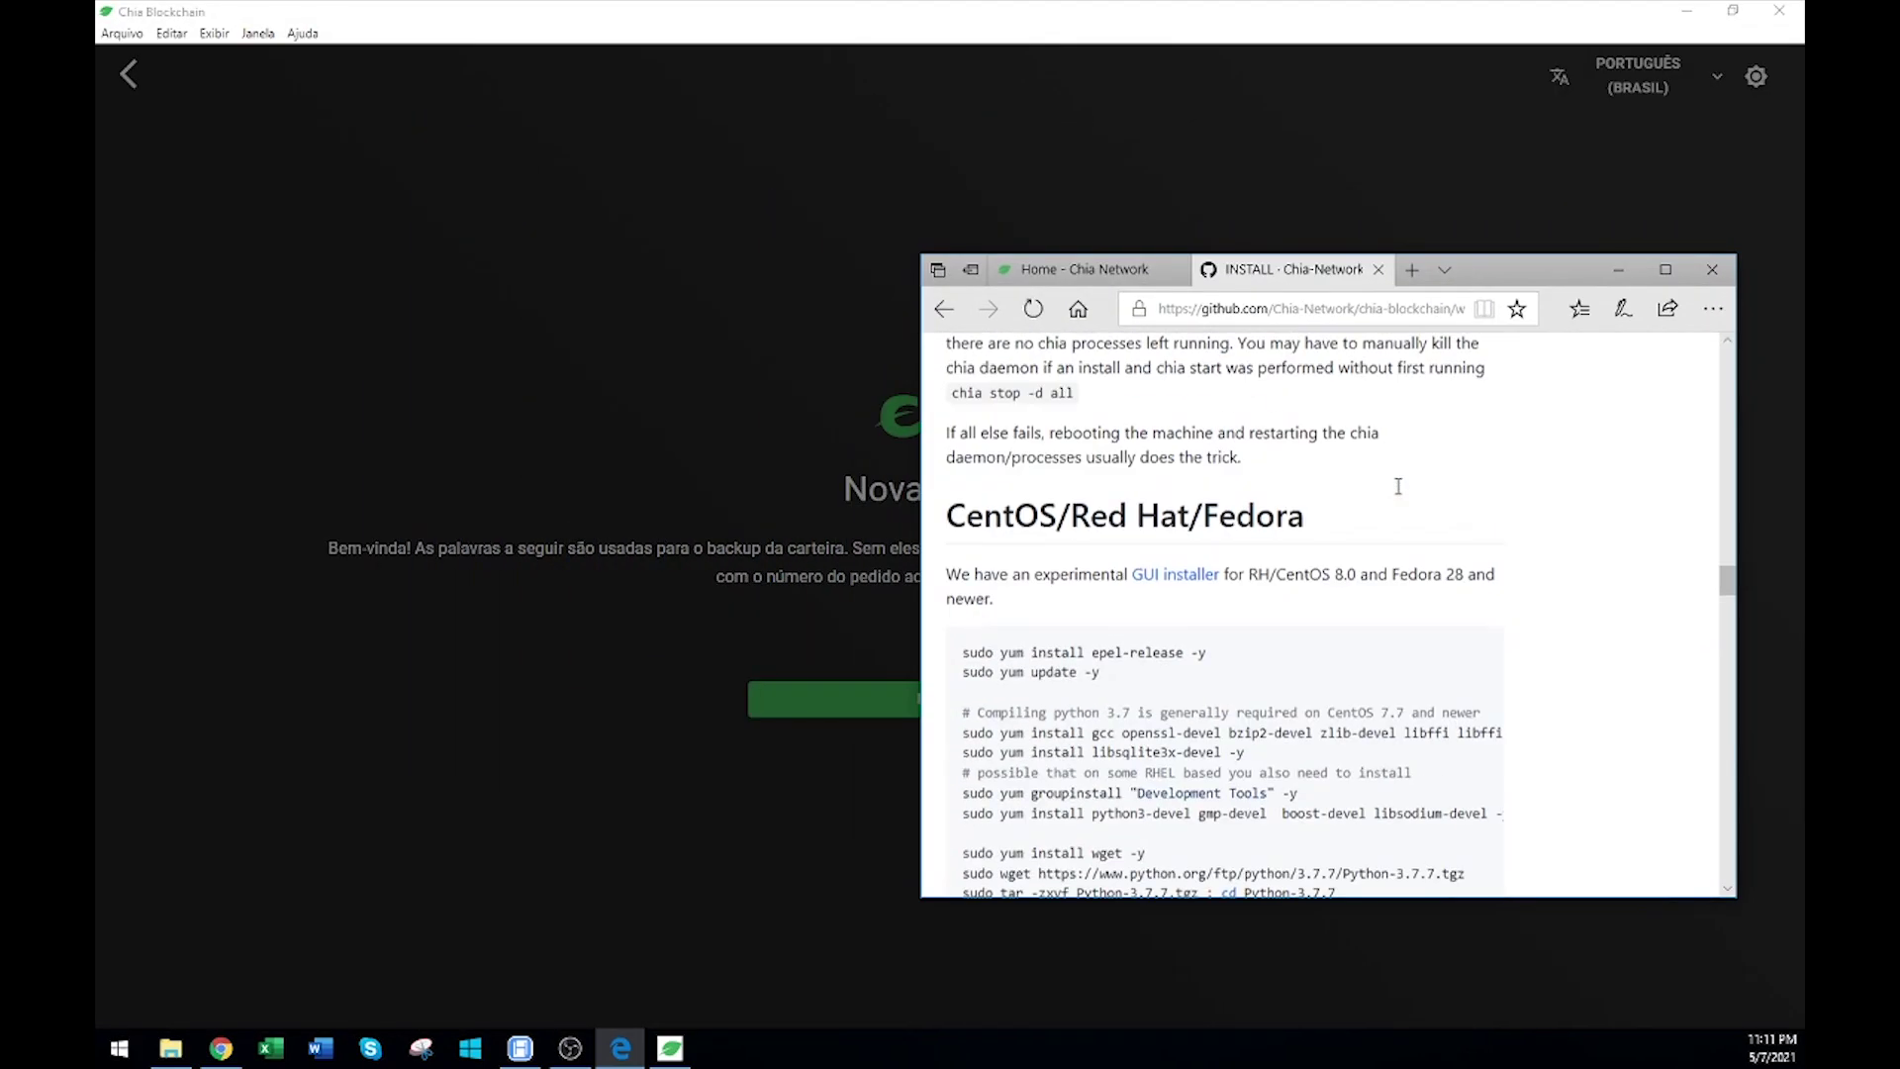
drag(1723, 502, 1731, 370)
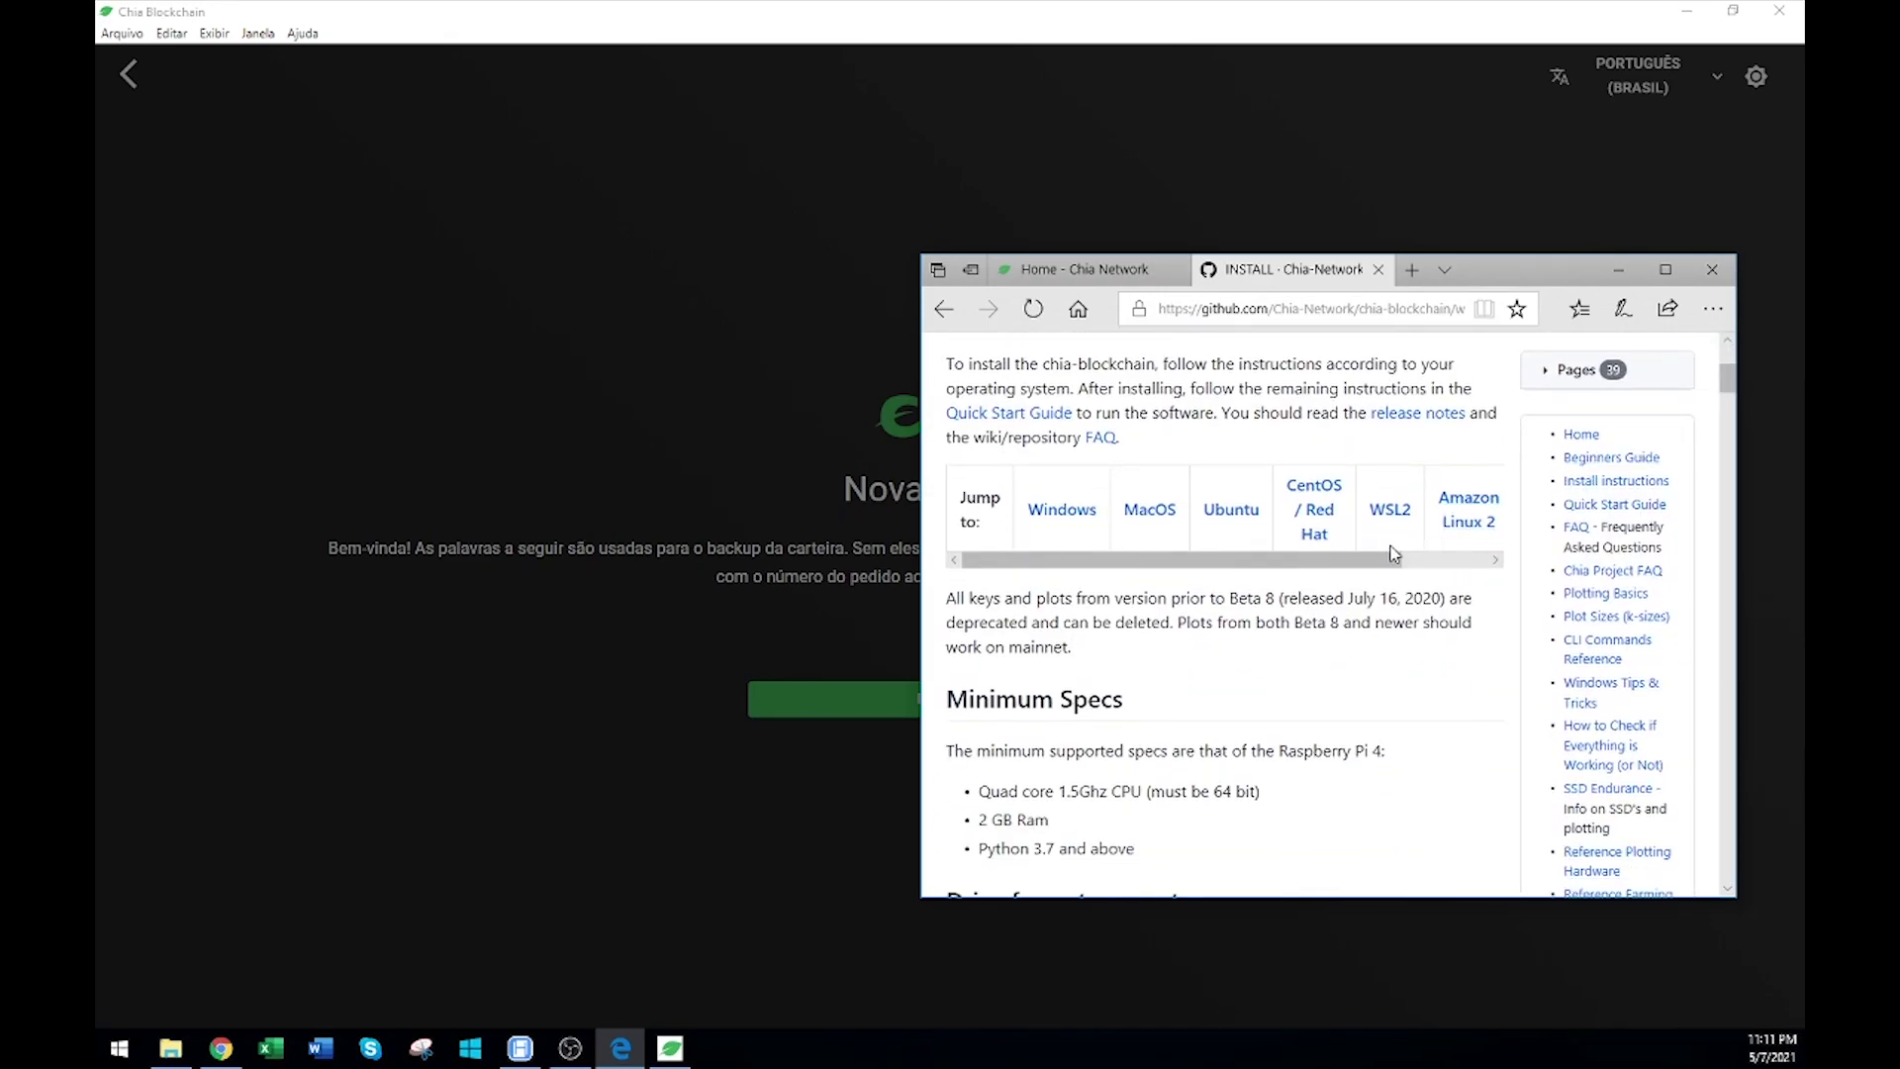
drag(1370, 559, 1459, 559)
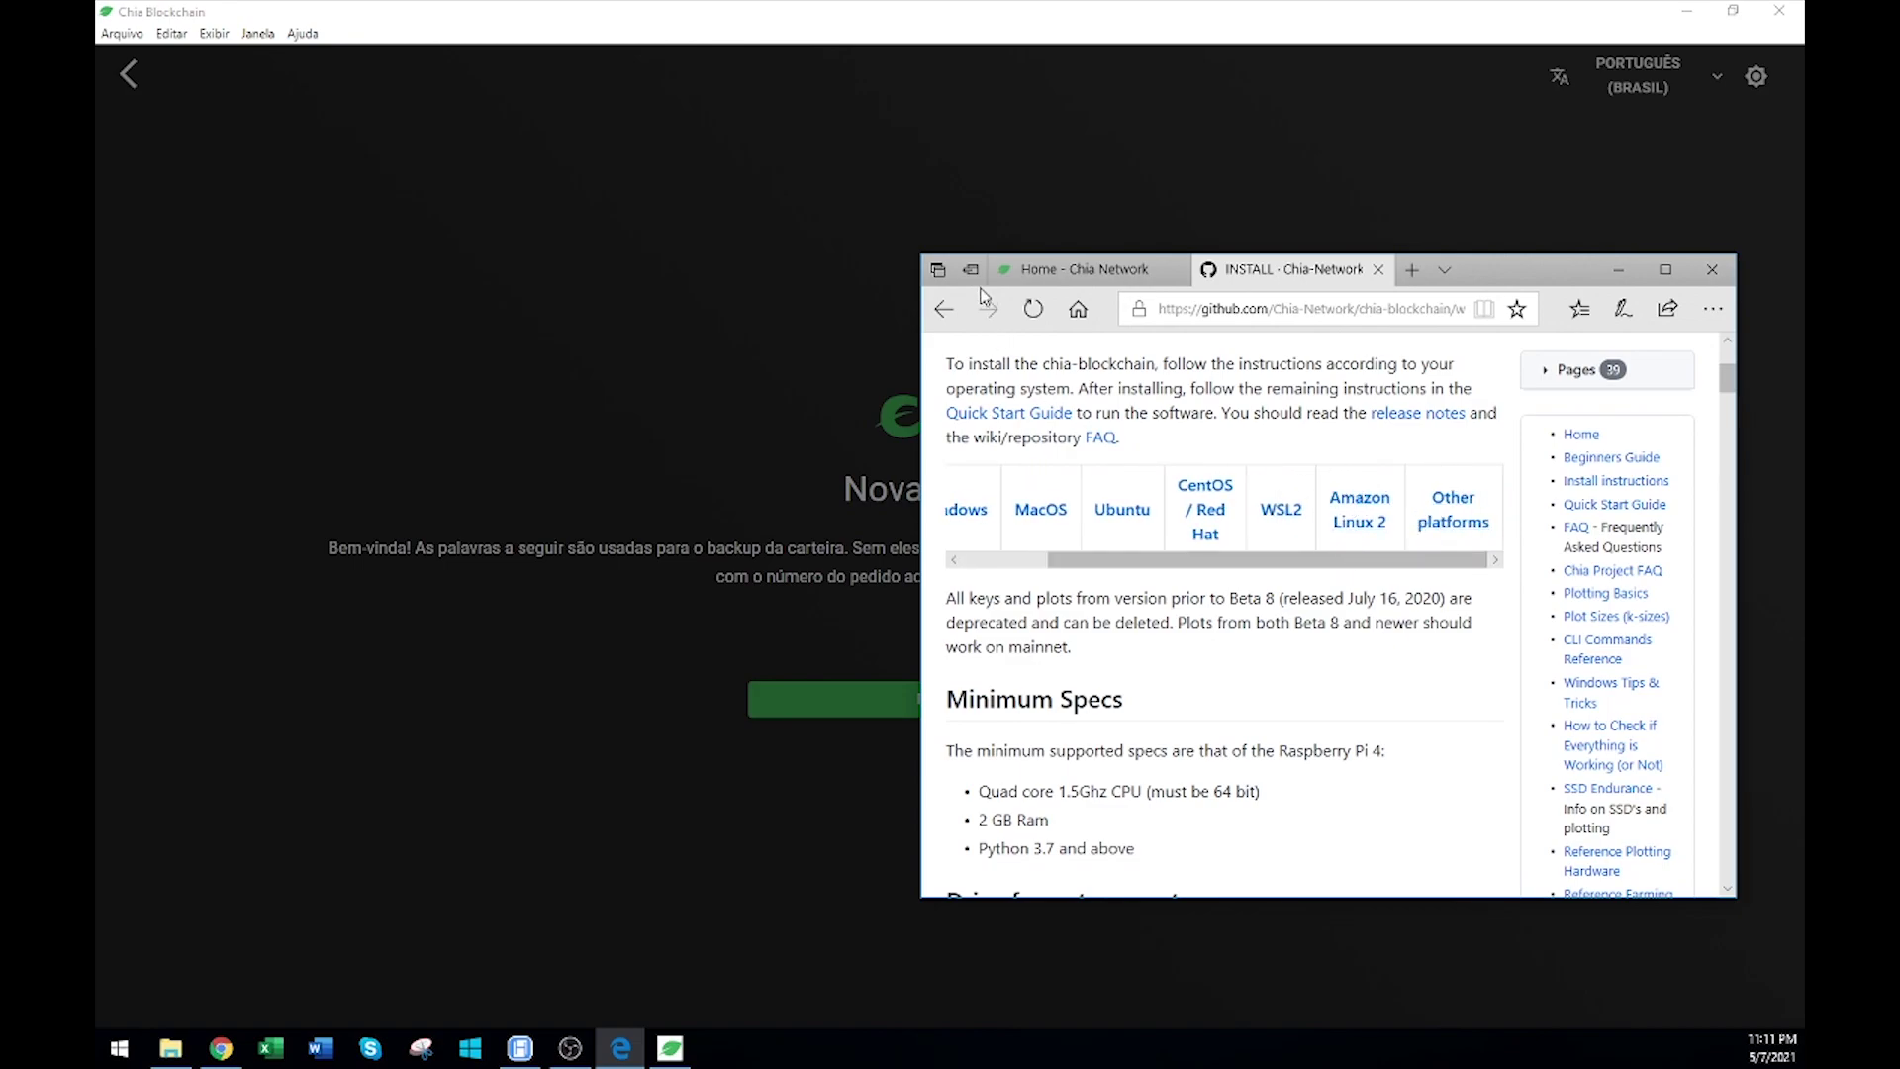
drag(921, 256, 886, 104)
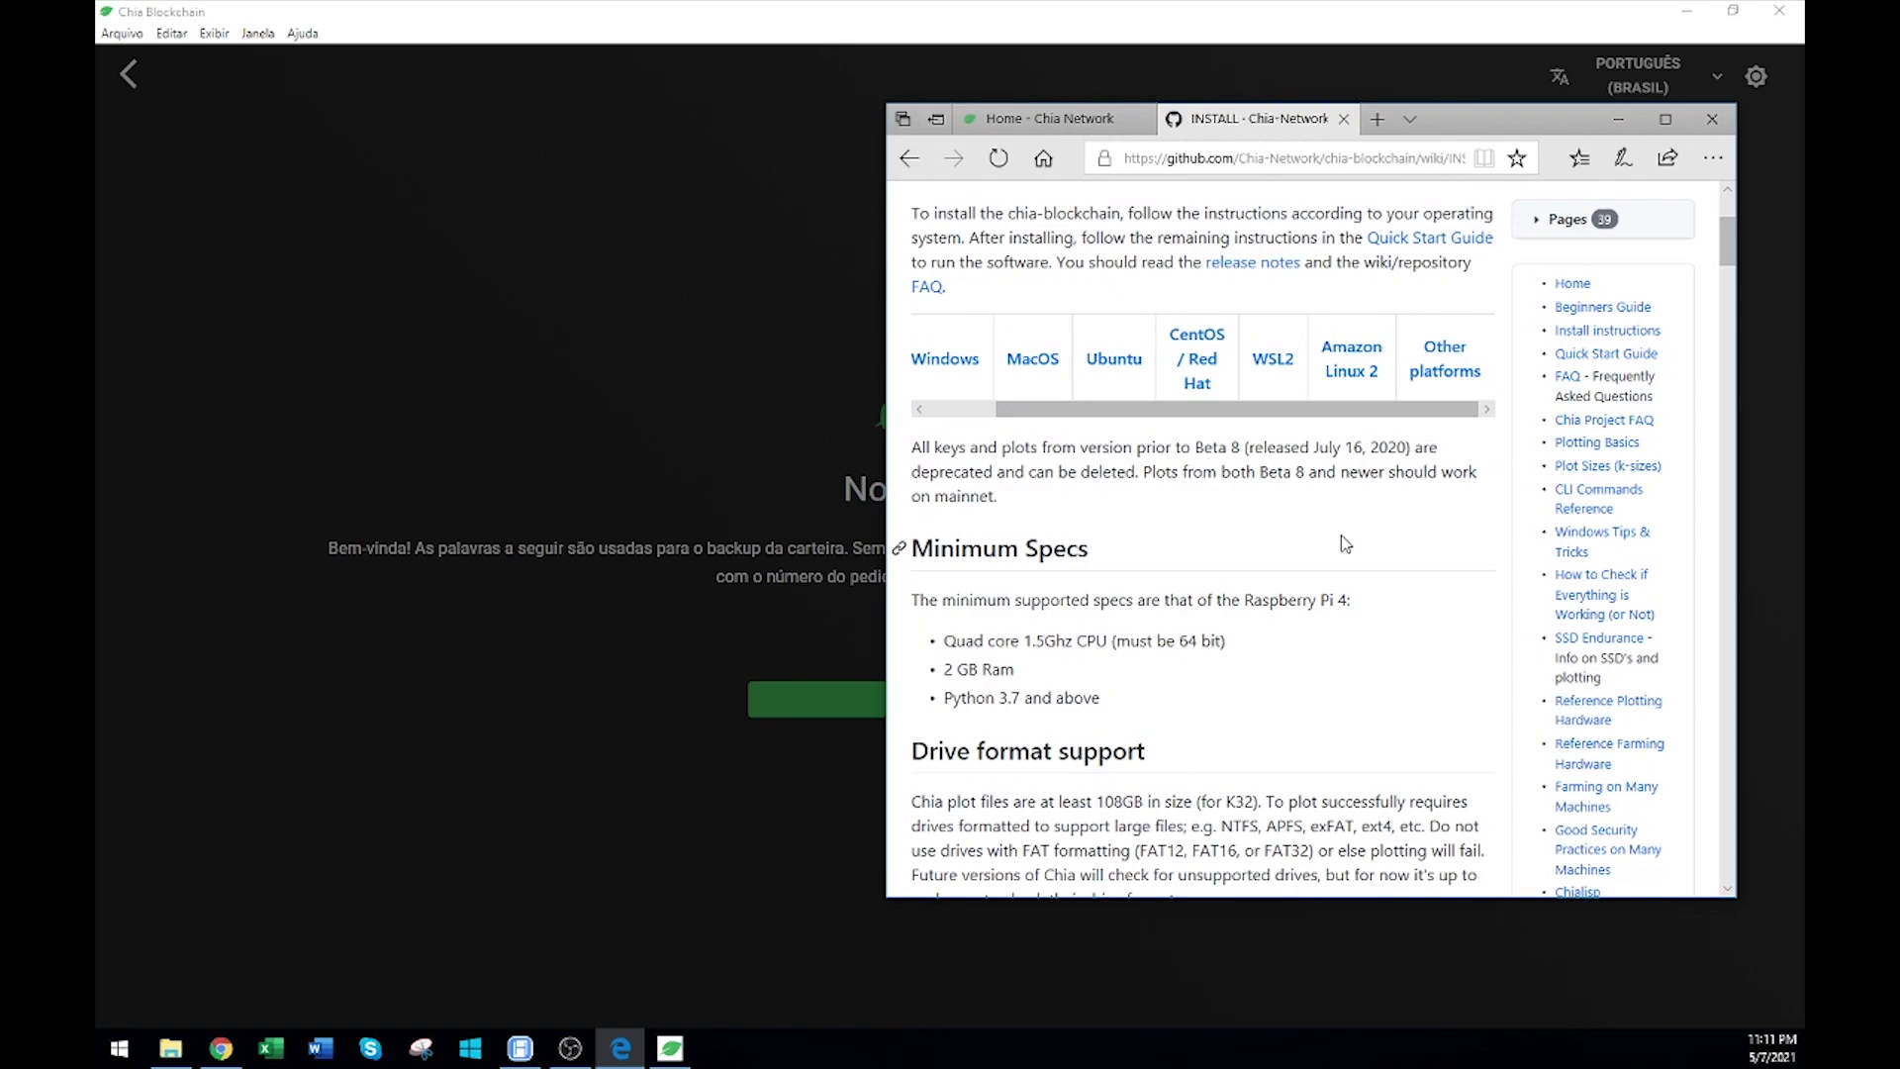
Examine the minimum specs, drive format support, sleep warning and Windows installation notes on the INSTALL page.
scroll(1351, 543, up, 2)
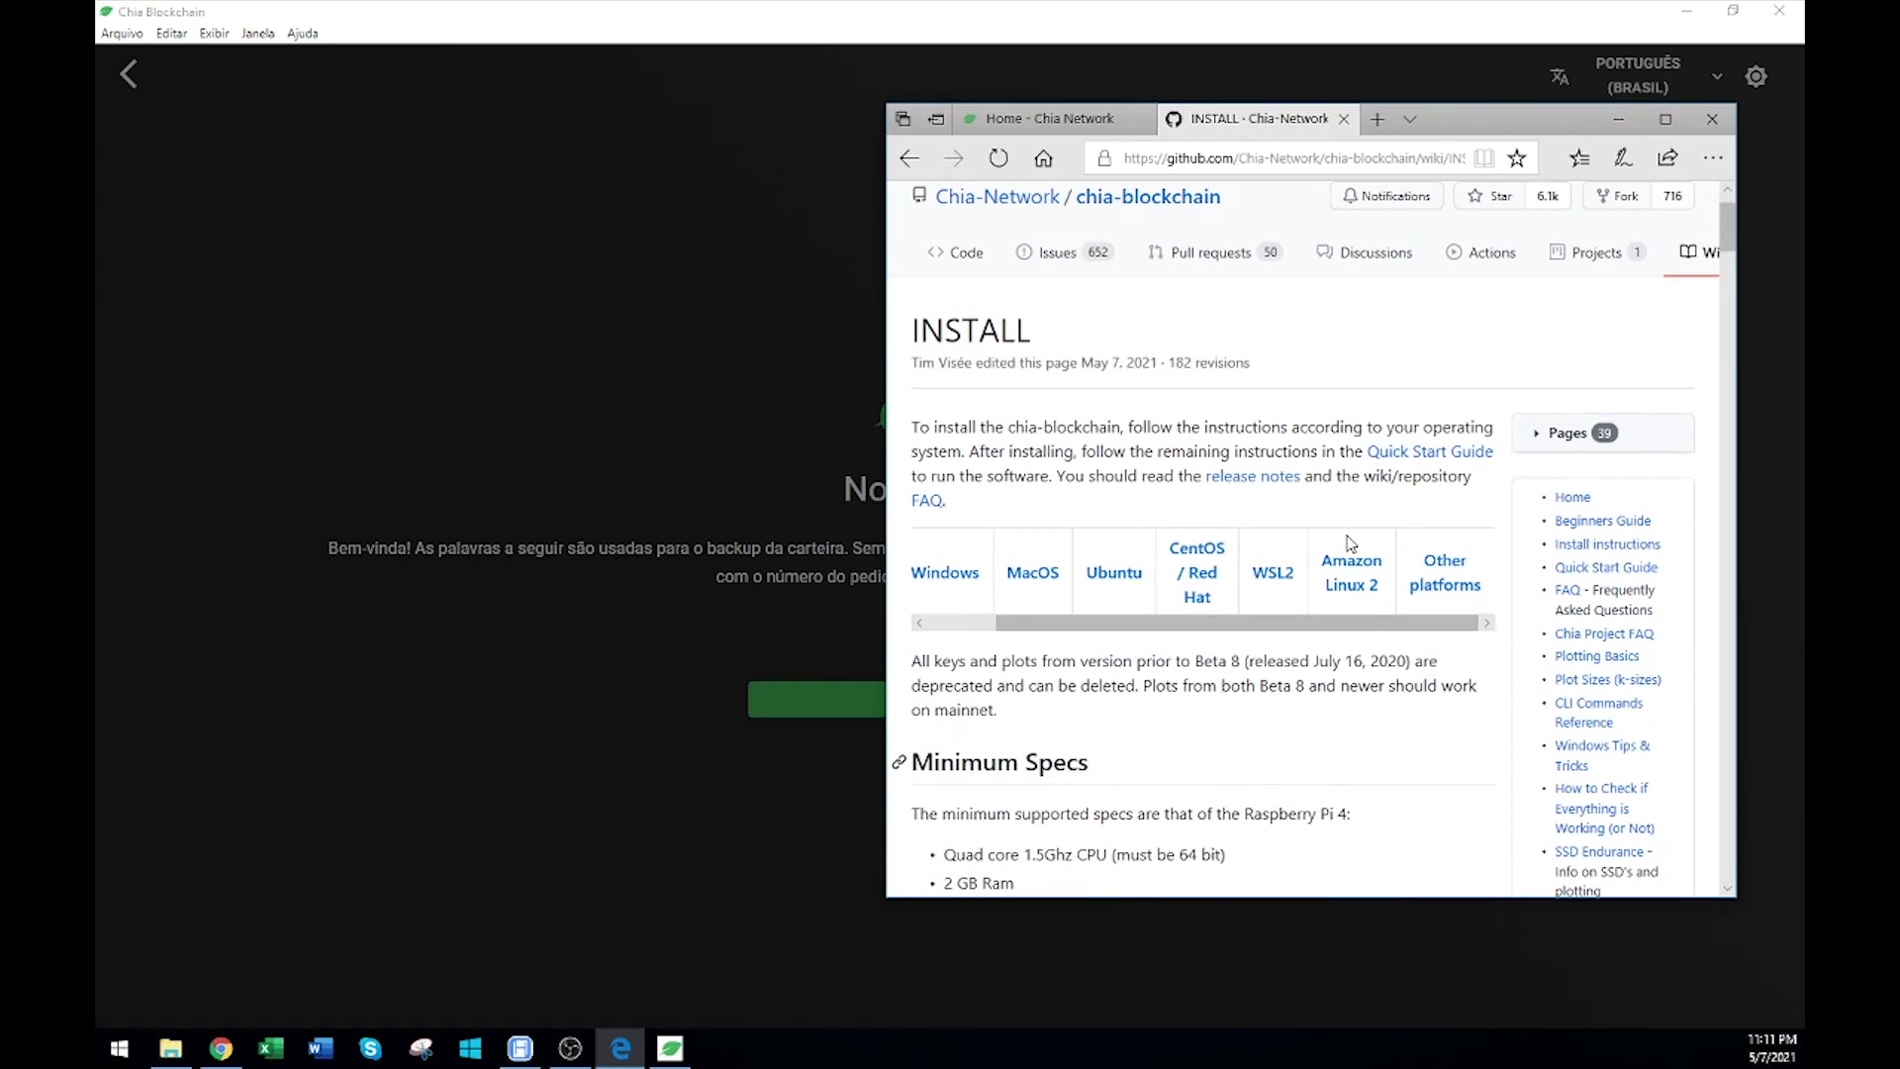
scroll(1351, 542, down, 1)
scroll(1351, 542, down, 2)
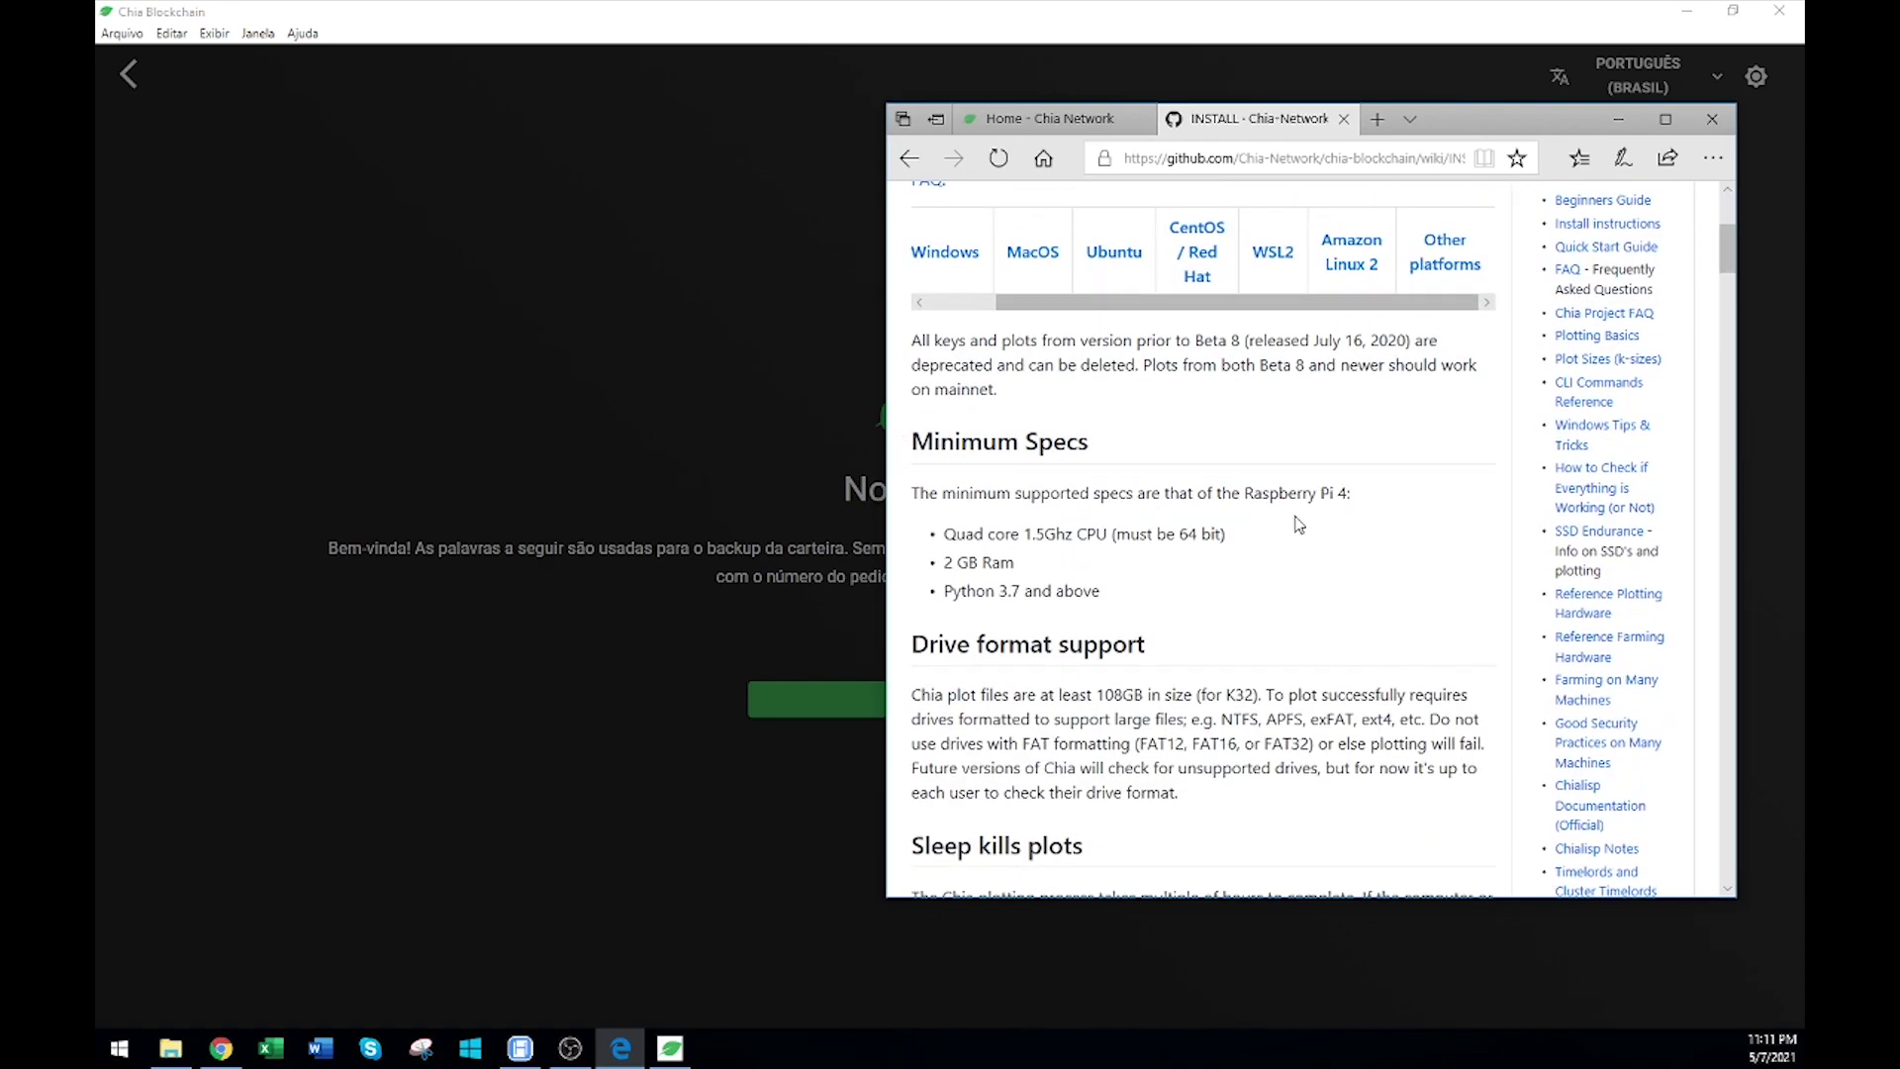
scroll(1299, 525, down, 2)
scroll(1298, 524, up, 1)
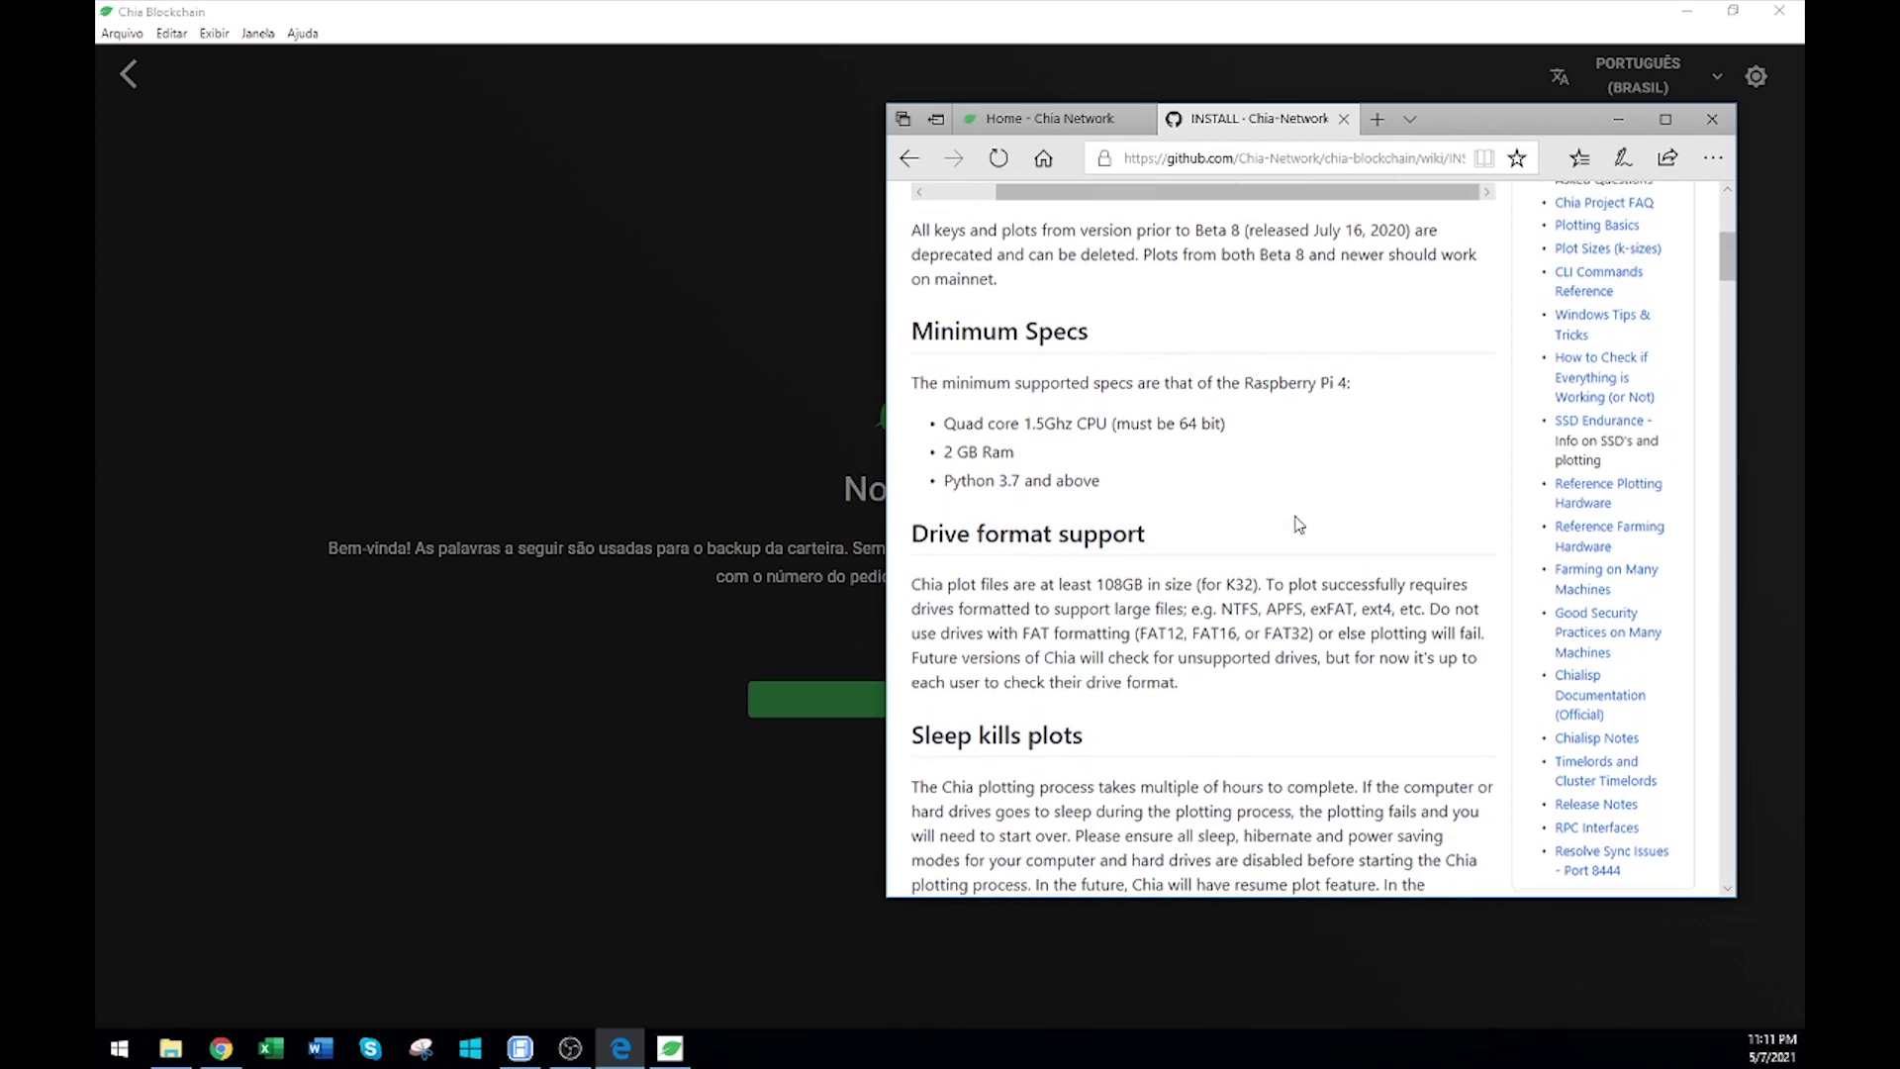
drag(998, 387, 1352, 386)
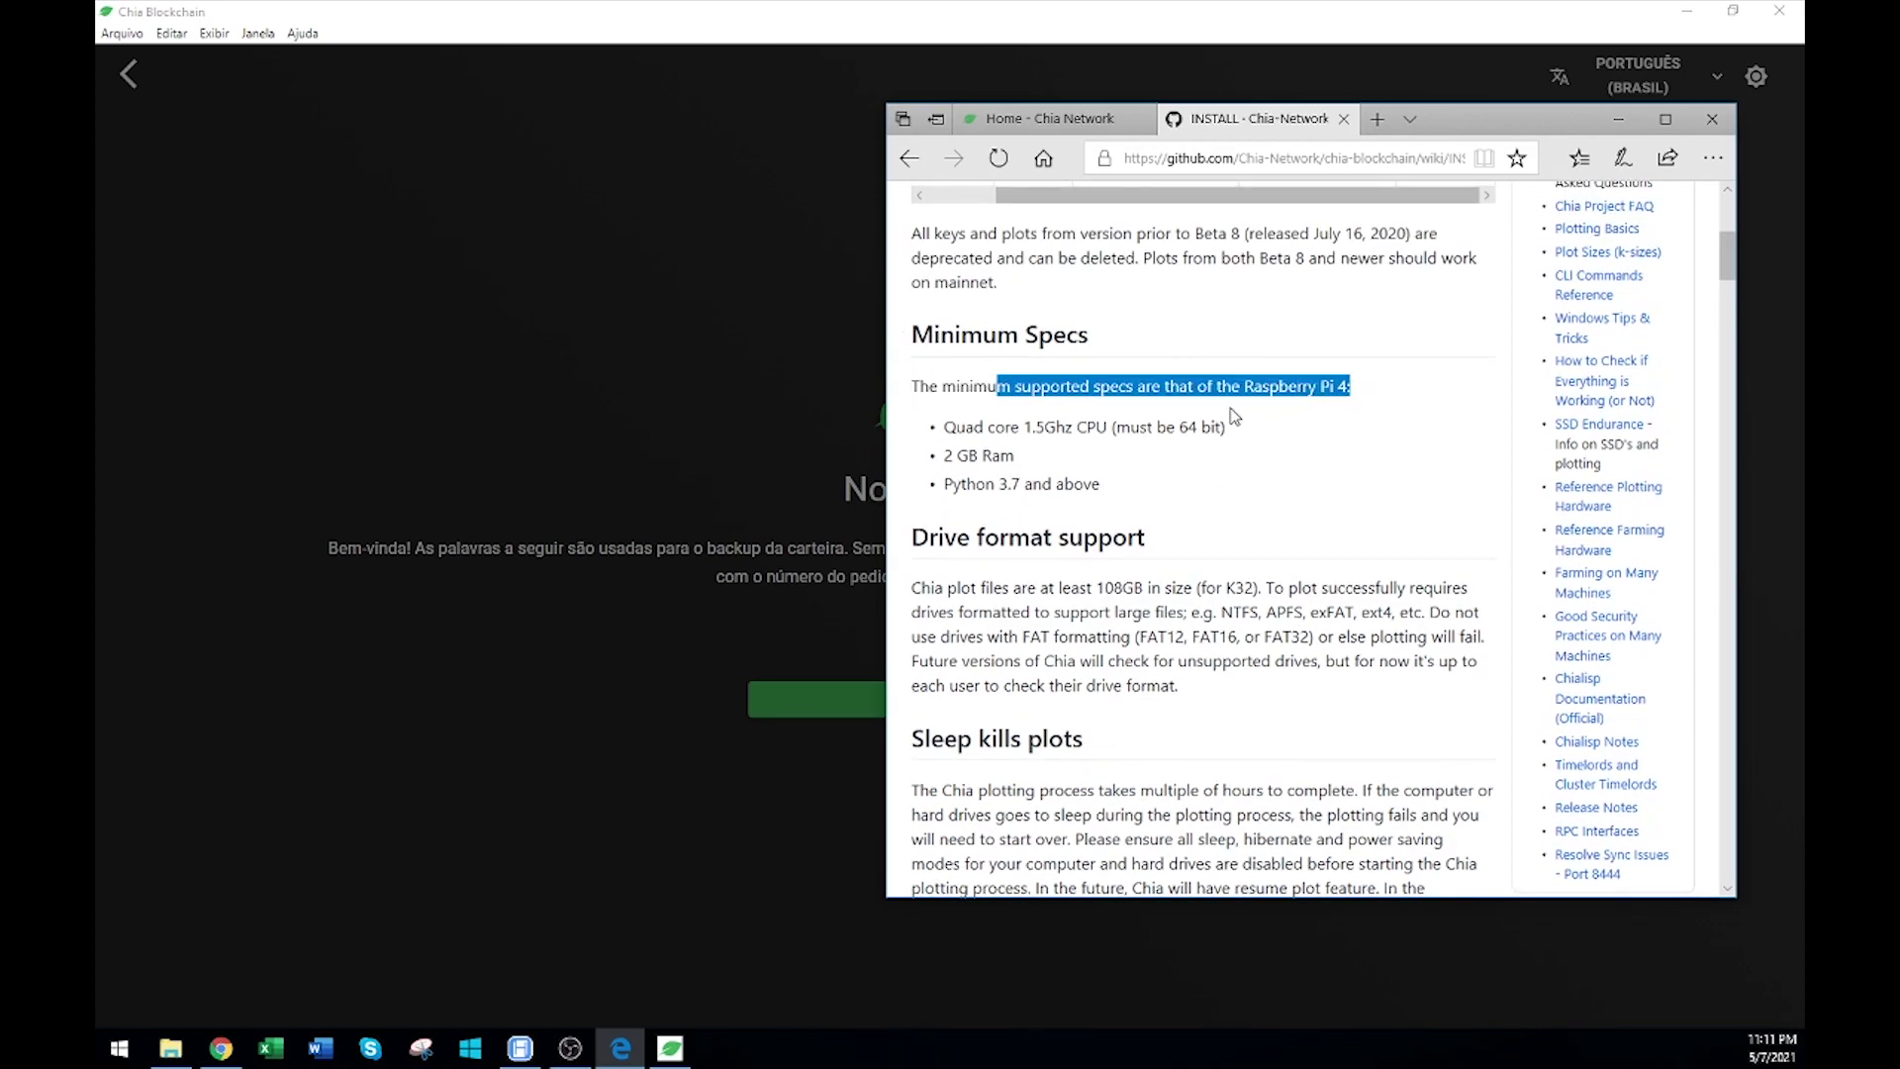
scroll(1214, 450, down, 5)
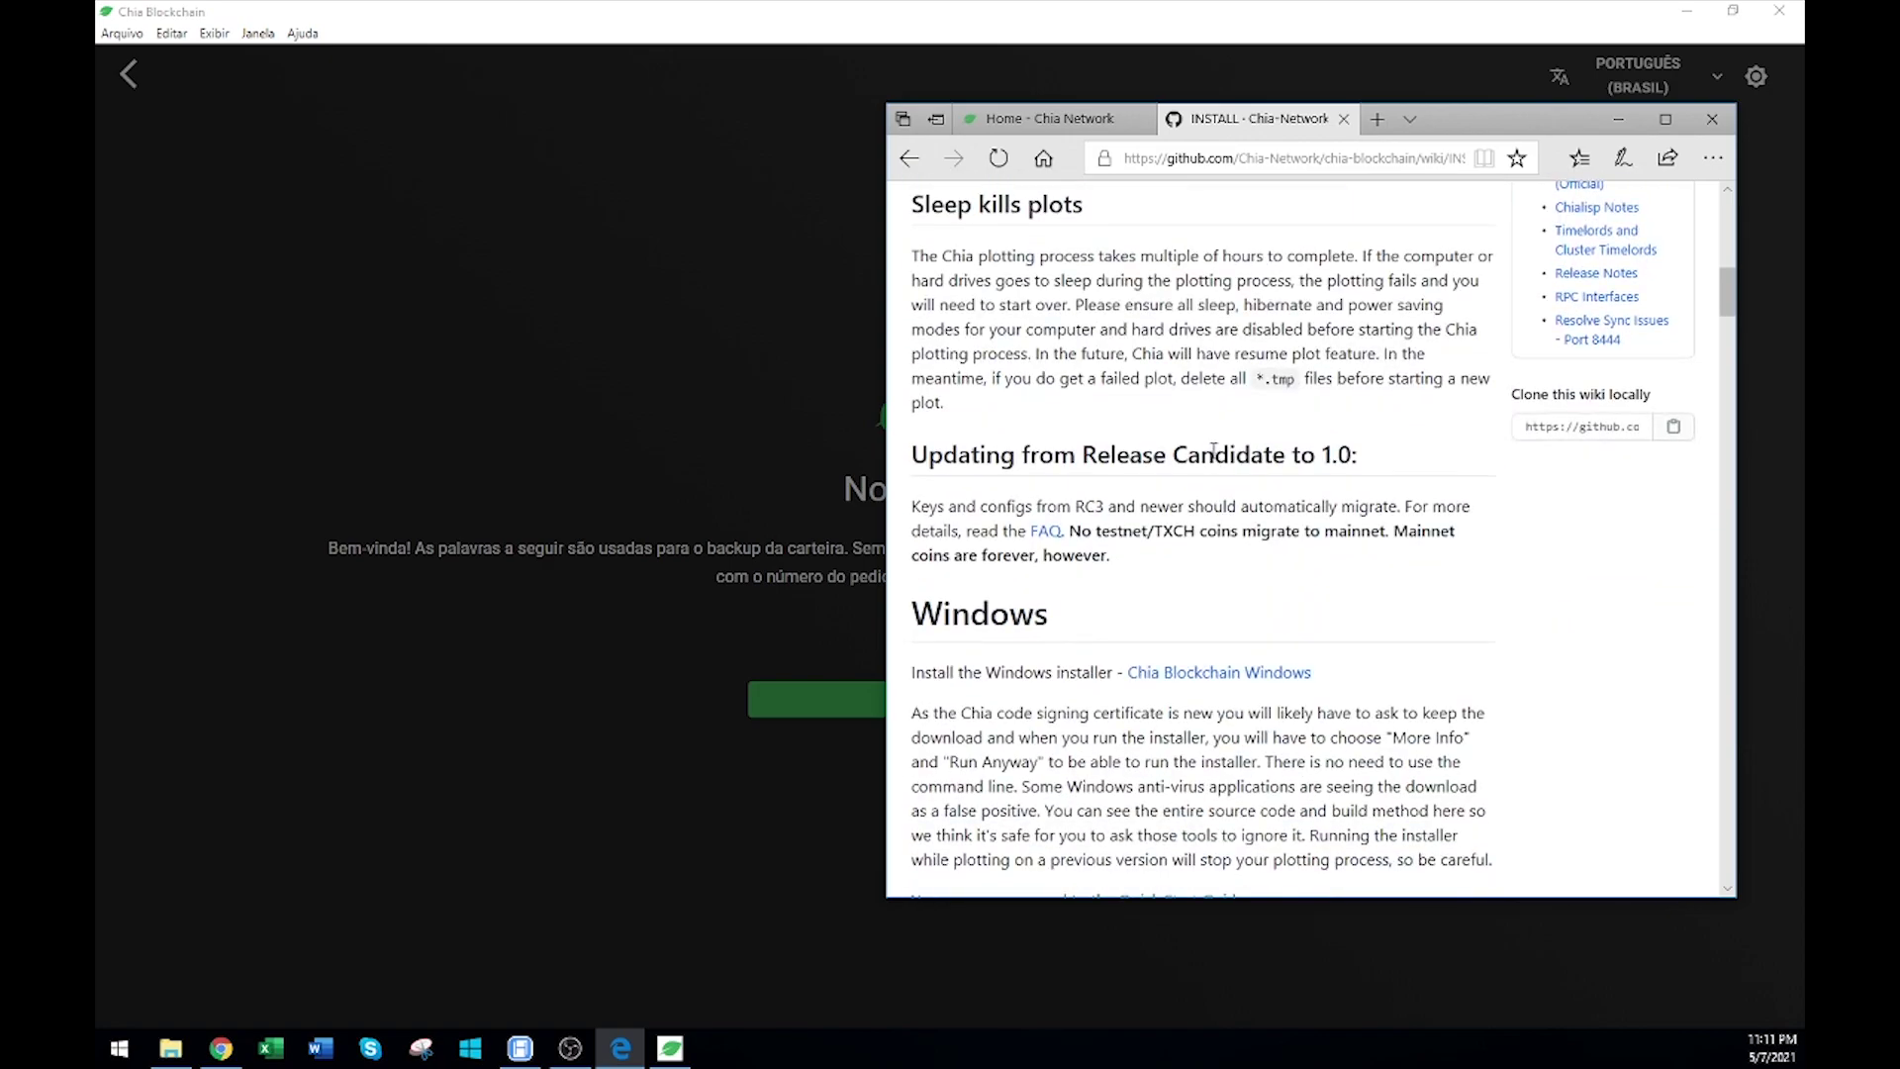
scroll(1213, 450, down, 2)
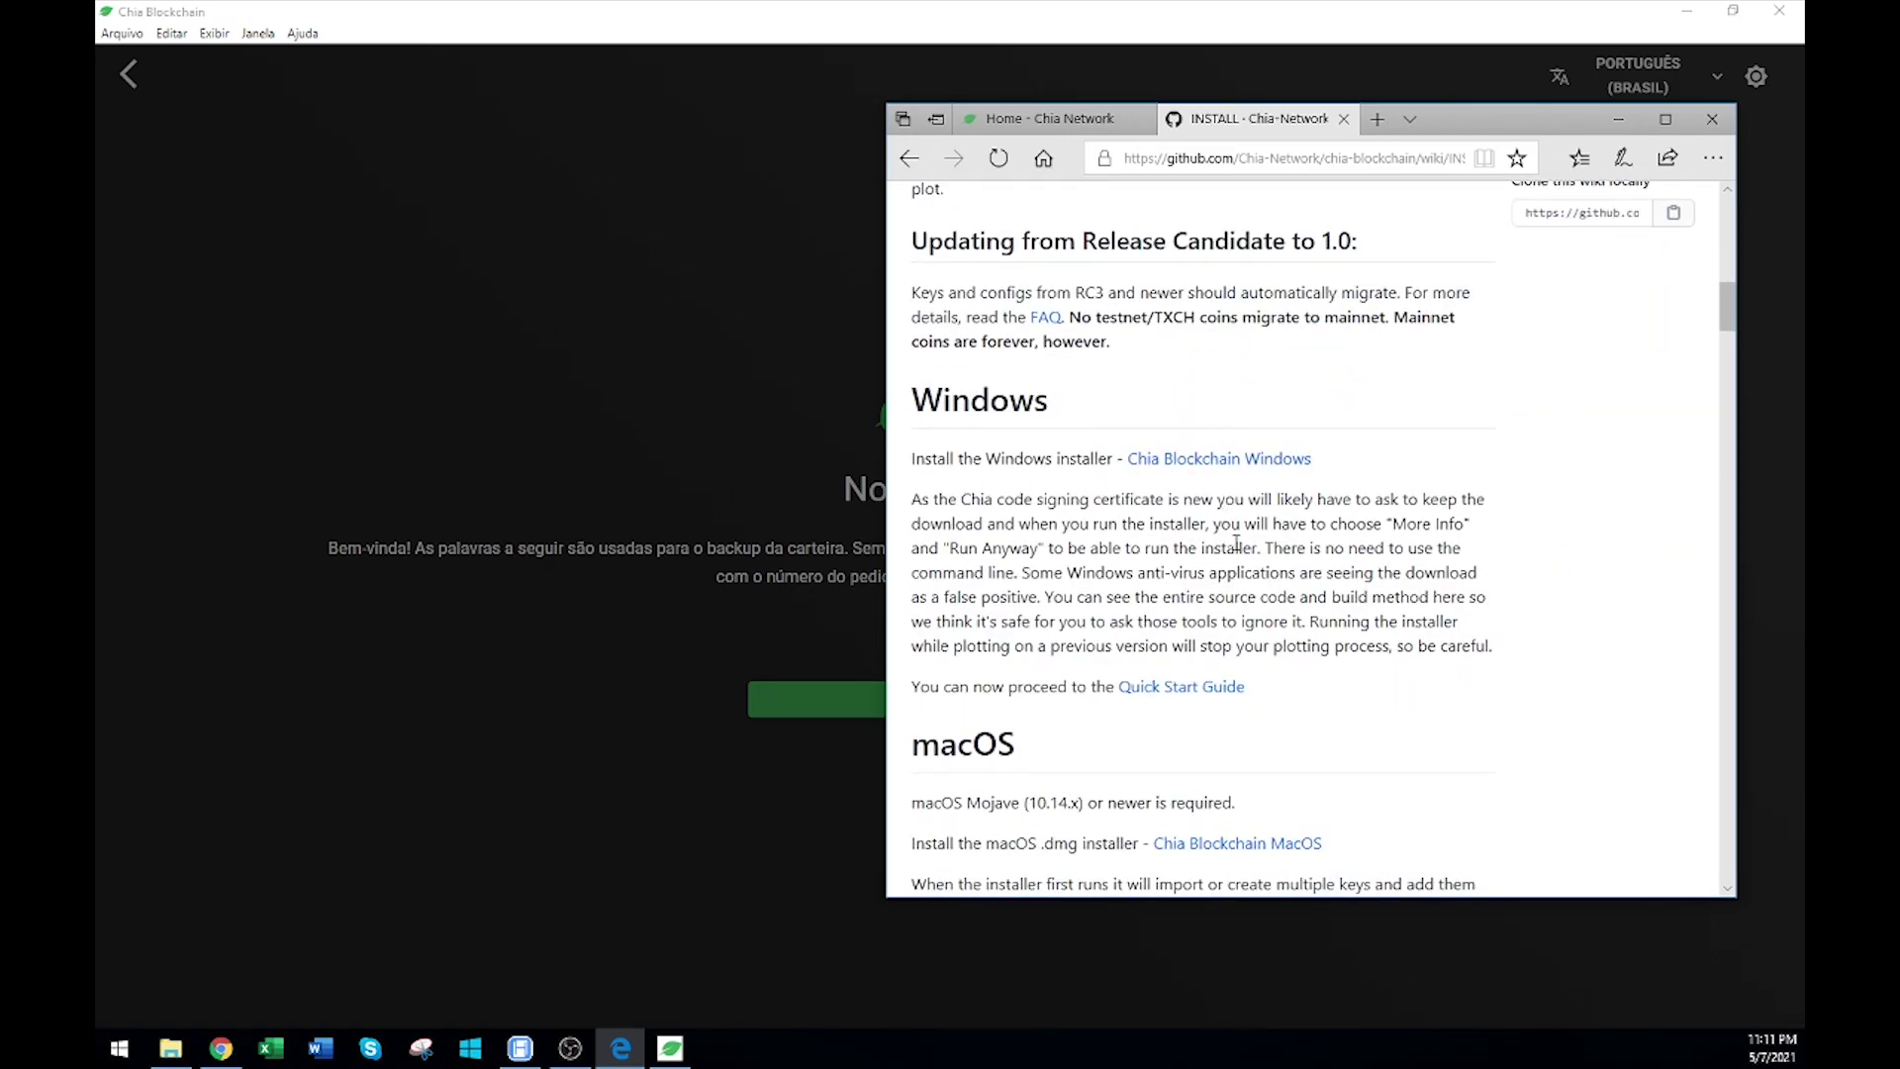
Open the Quick Start Guide linked from the INSTALL page's Windows section and go to its Install section.
scroll(1237, 545, down, 3)
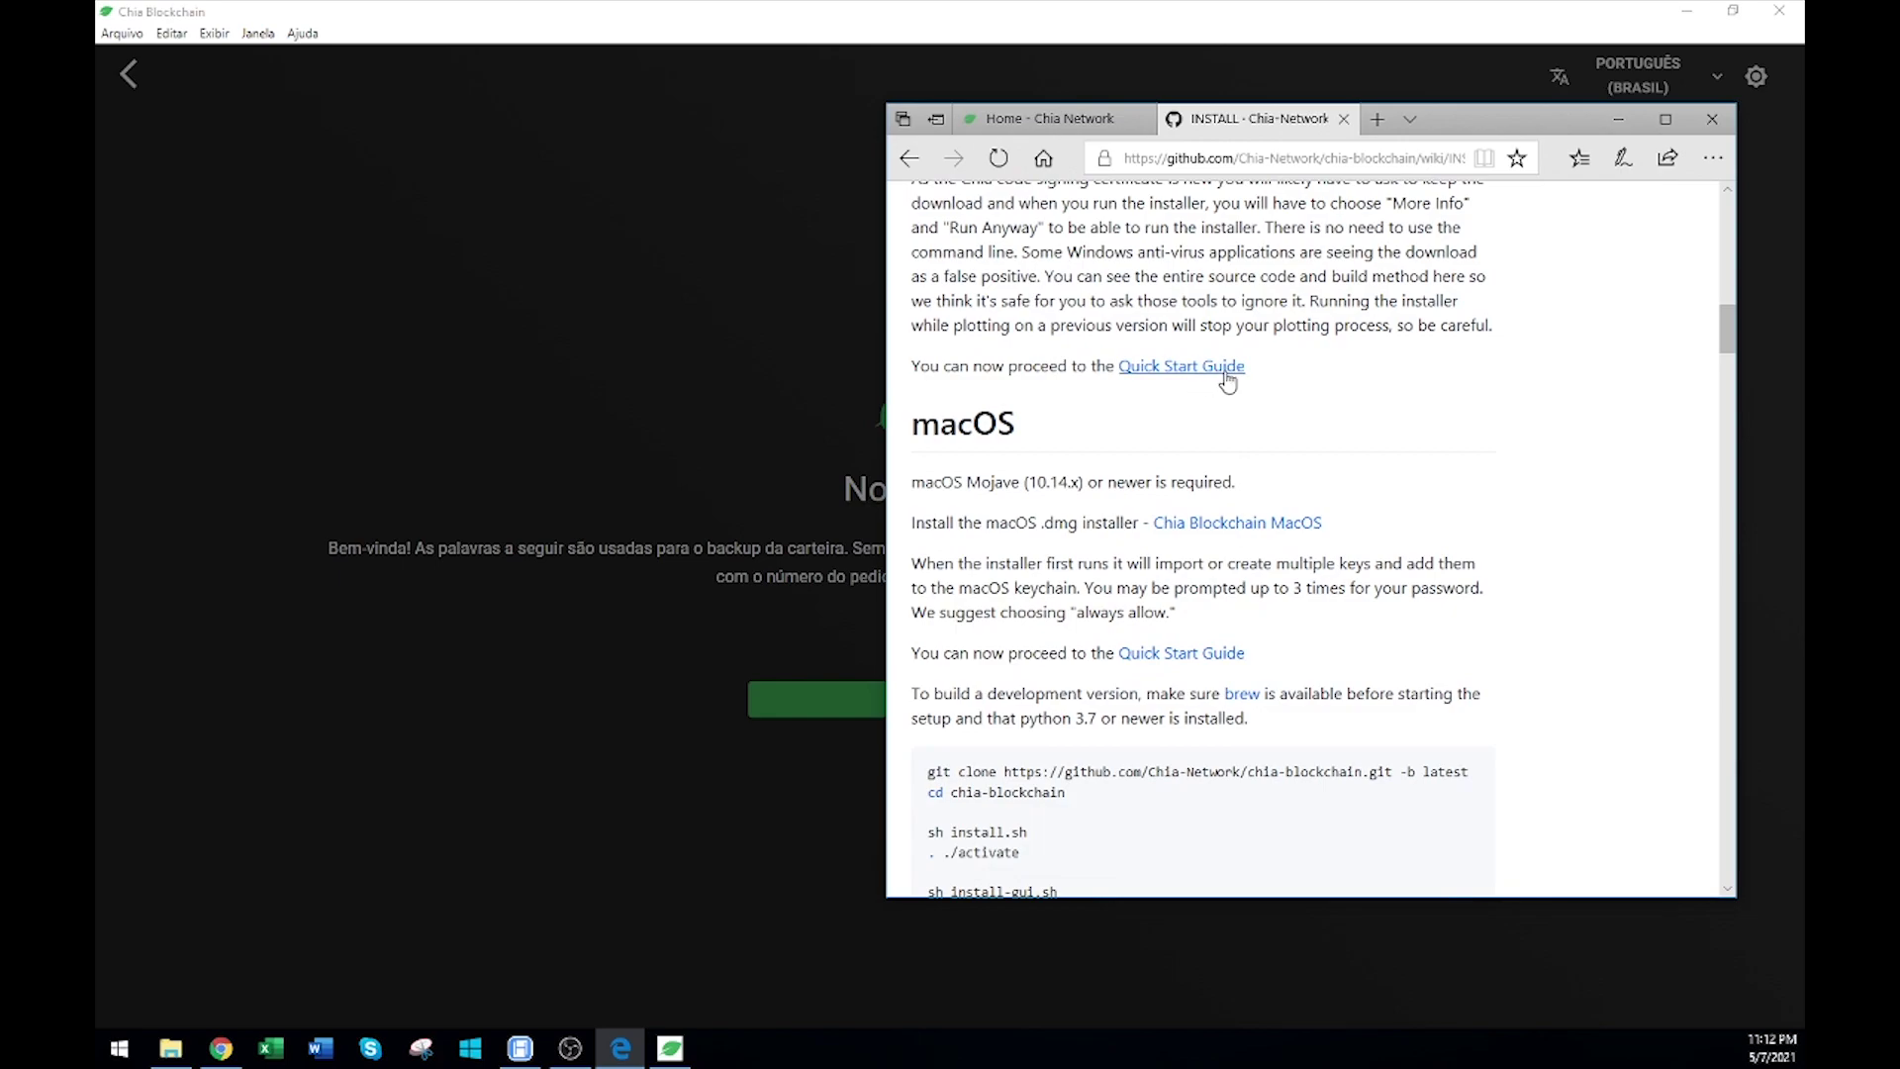
click(1173, 369)
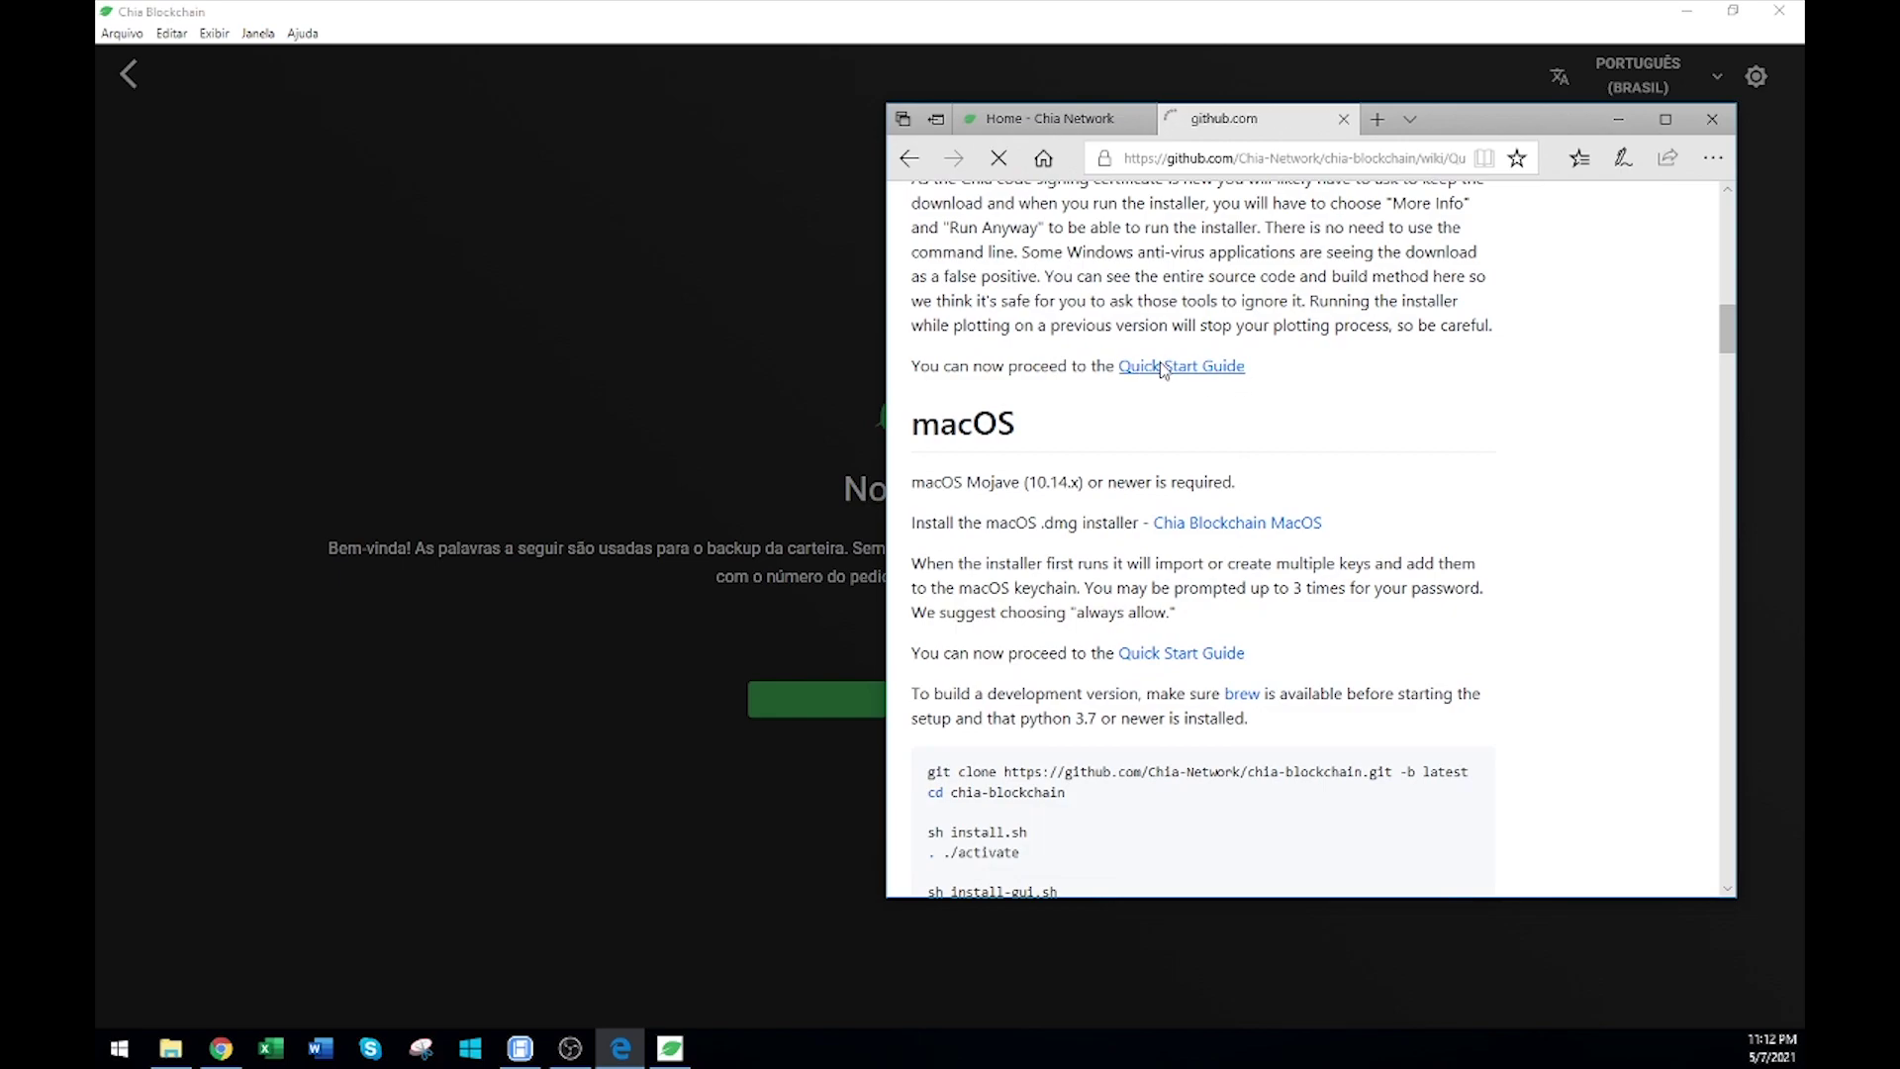
scroll(1162, 528, down, 3)
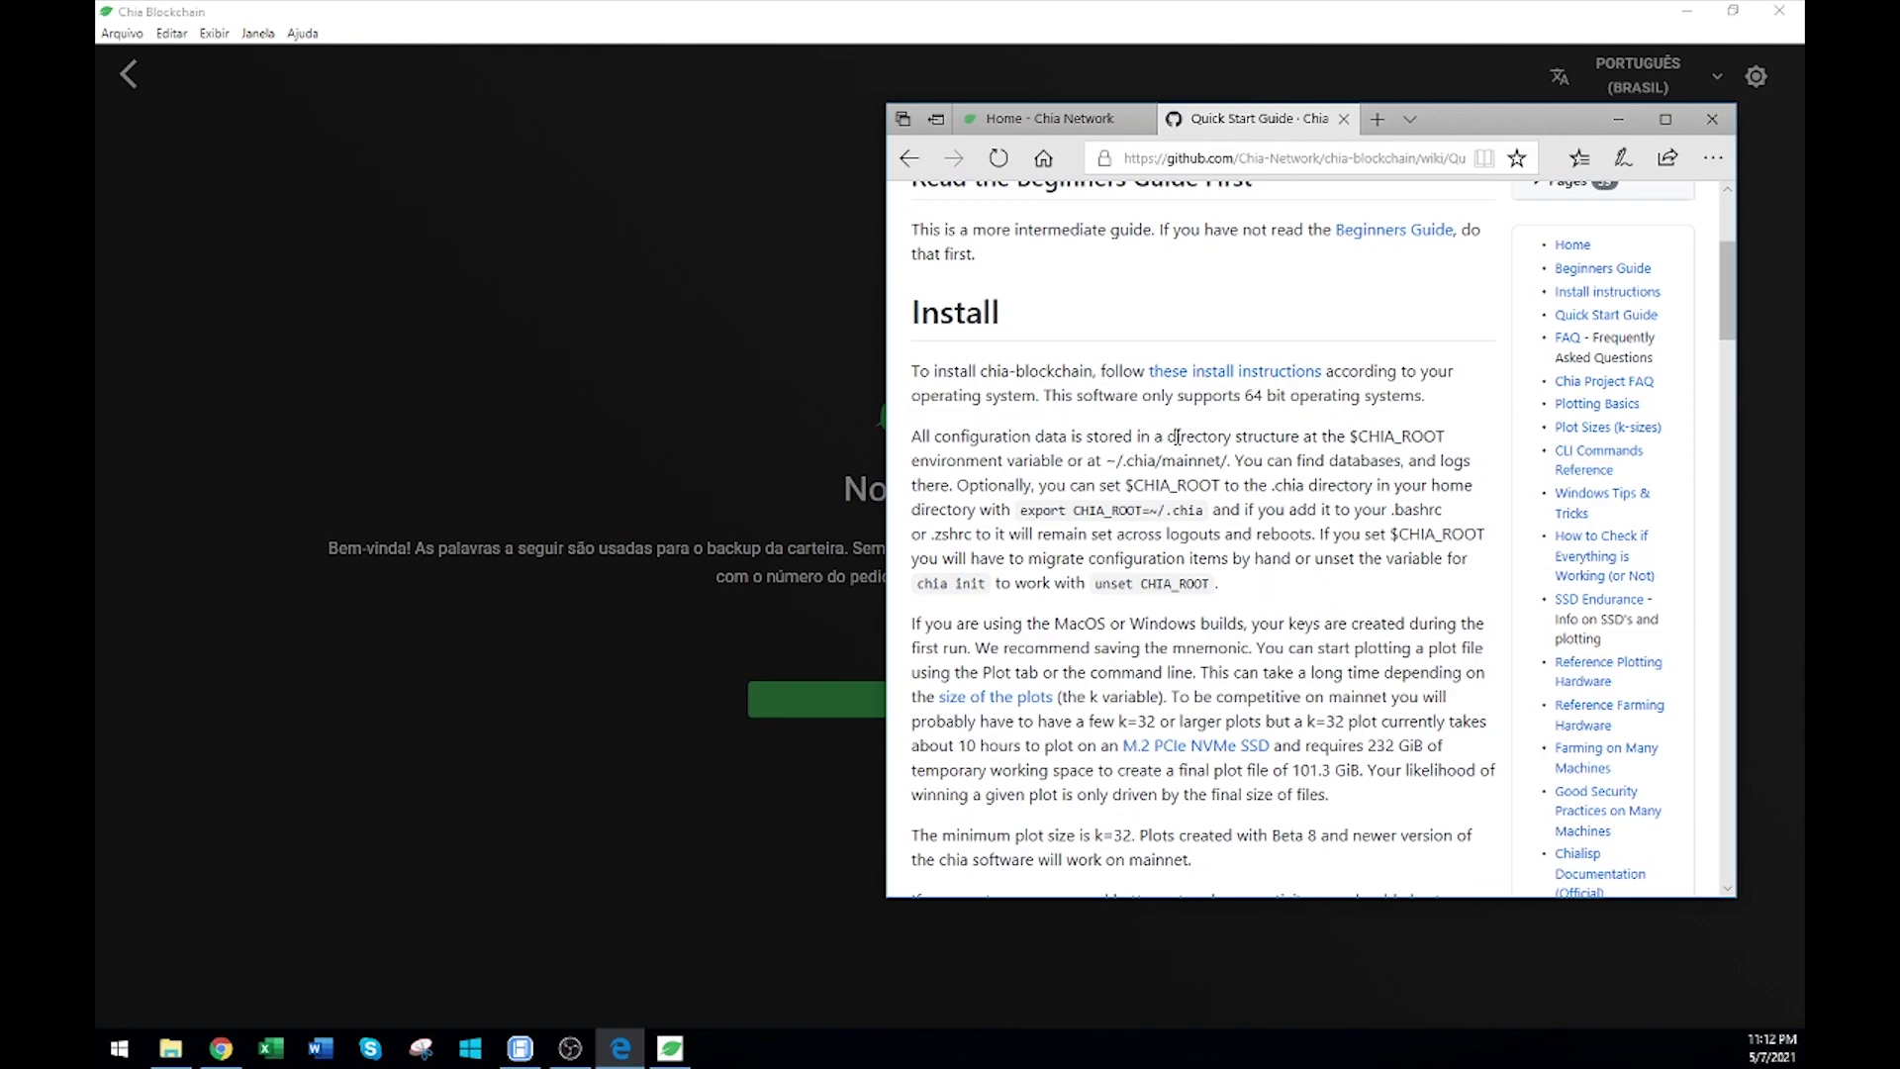
scroll(1188, 441, up, 1)
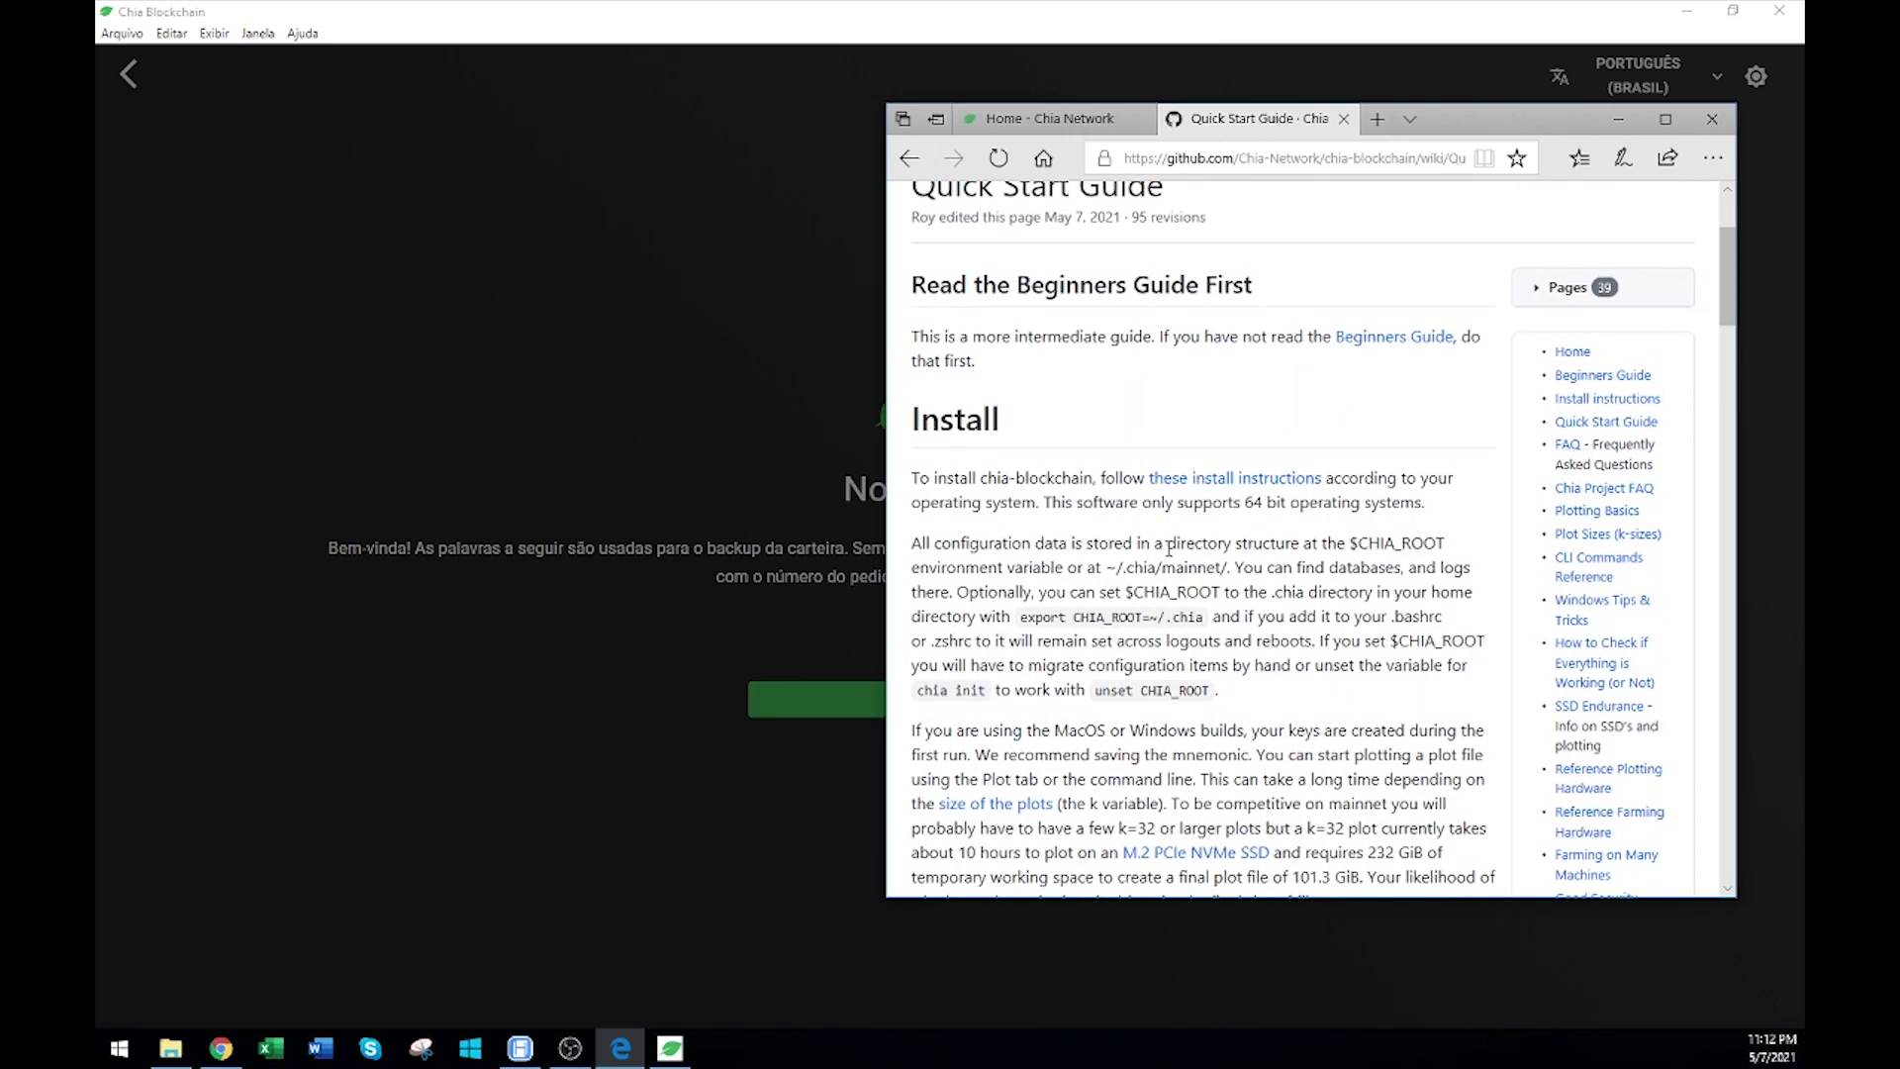
scroll(1193, 525, down, 2)
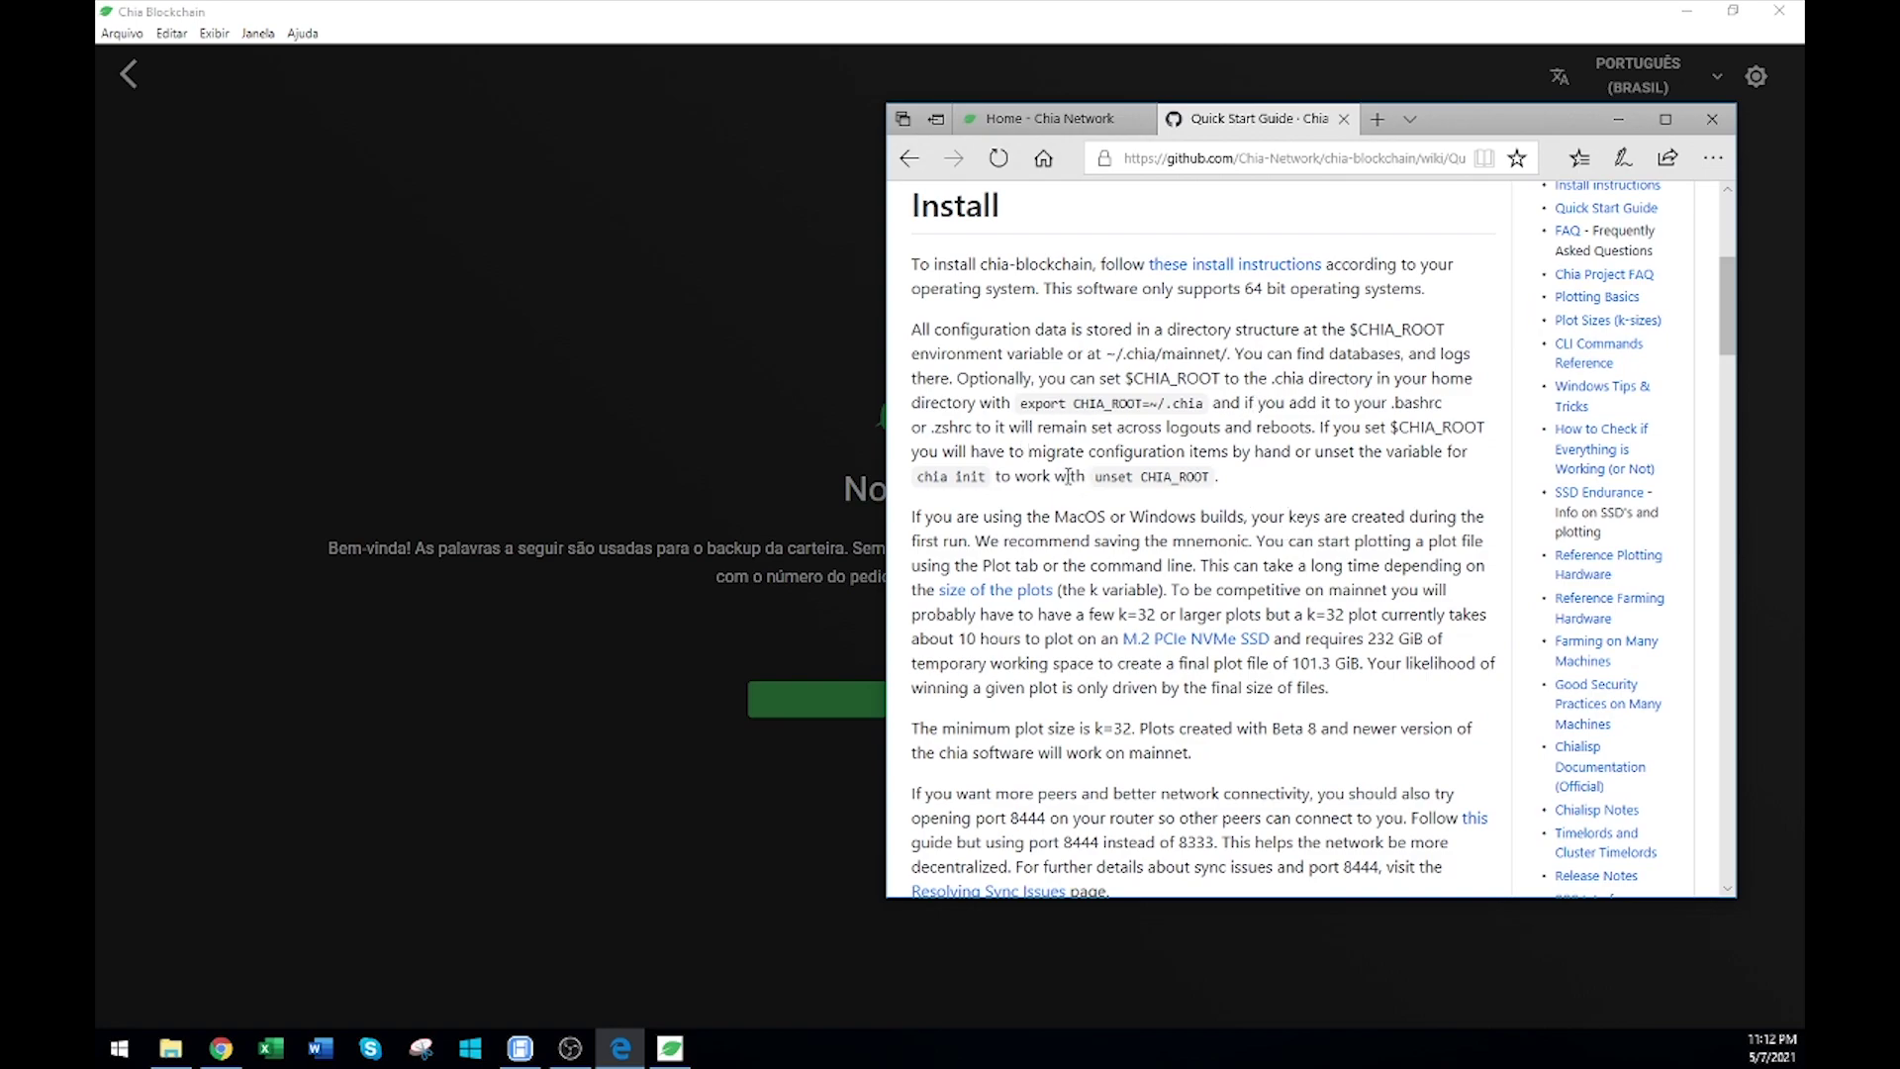
Examine the Install section's notes on k=32 plotting time, temporary space, final plot file size and minimum plot size, highlighting the relevant passages.
drag(1262, 614, 1446, 615)
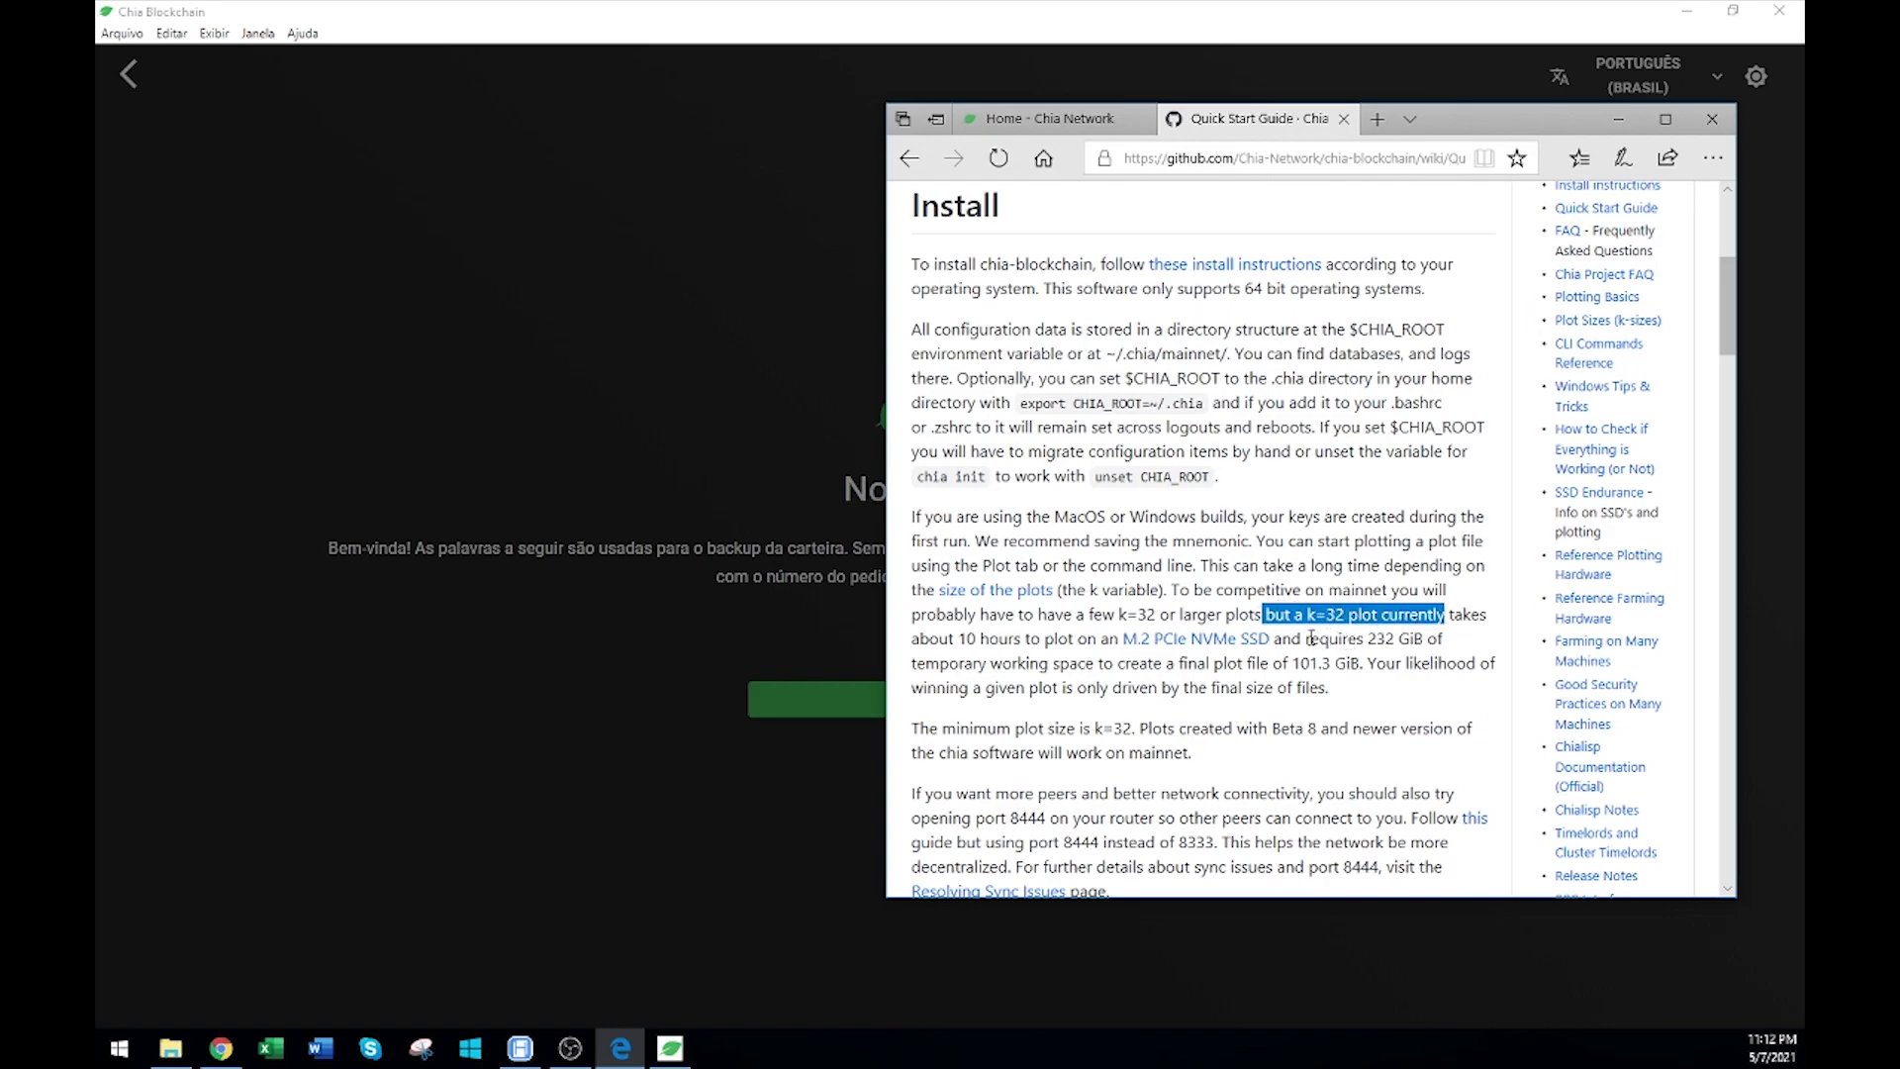
drag(1310, 638, 1428, 639)
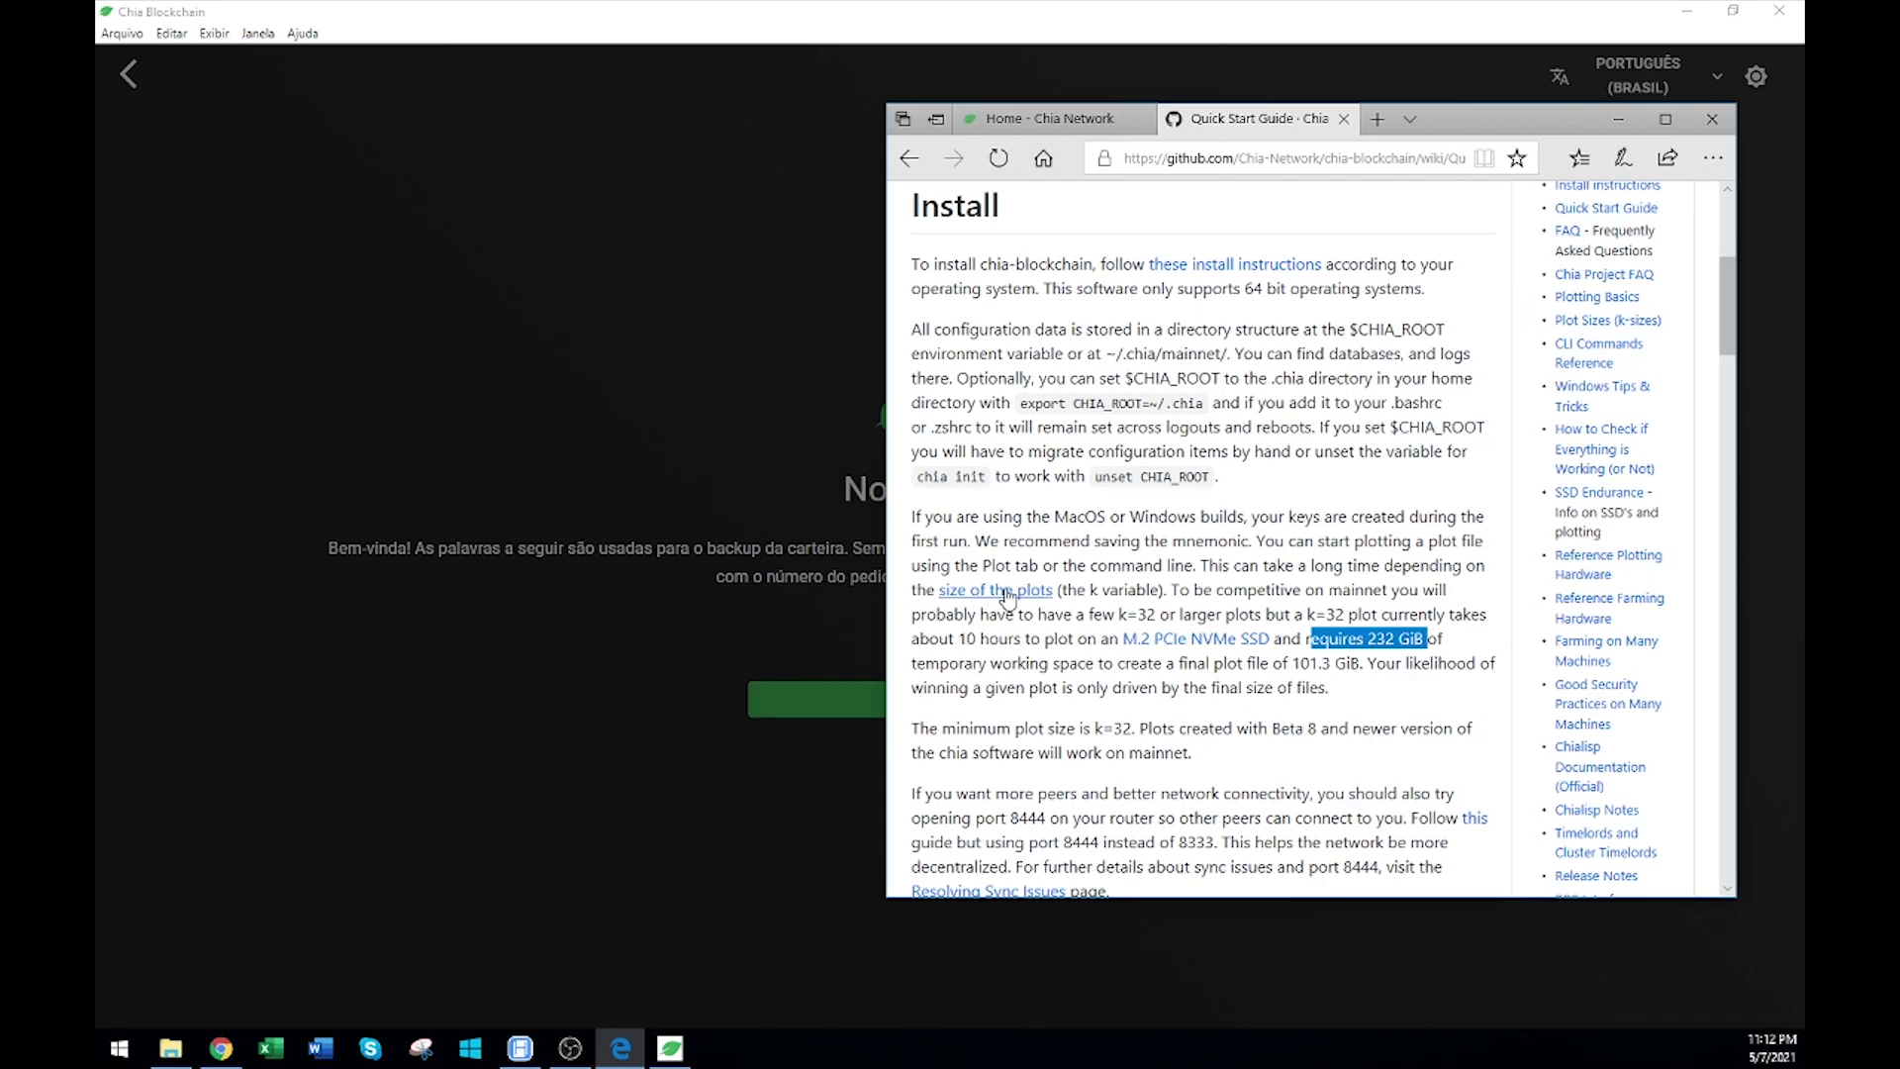
drag(915, 663, 1370, 663)
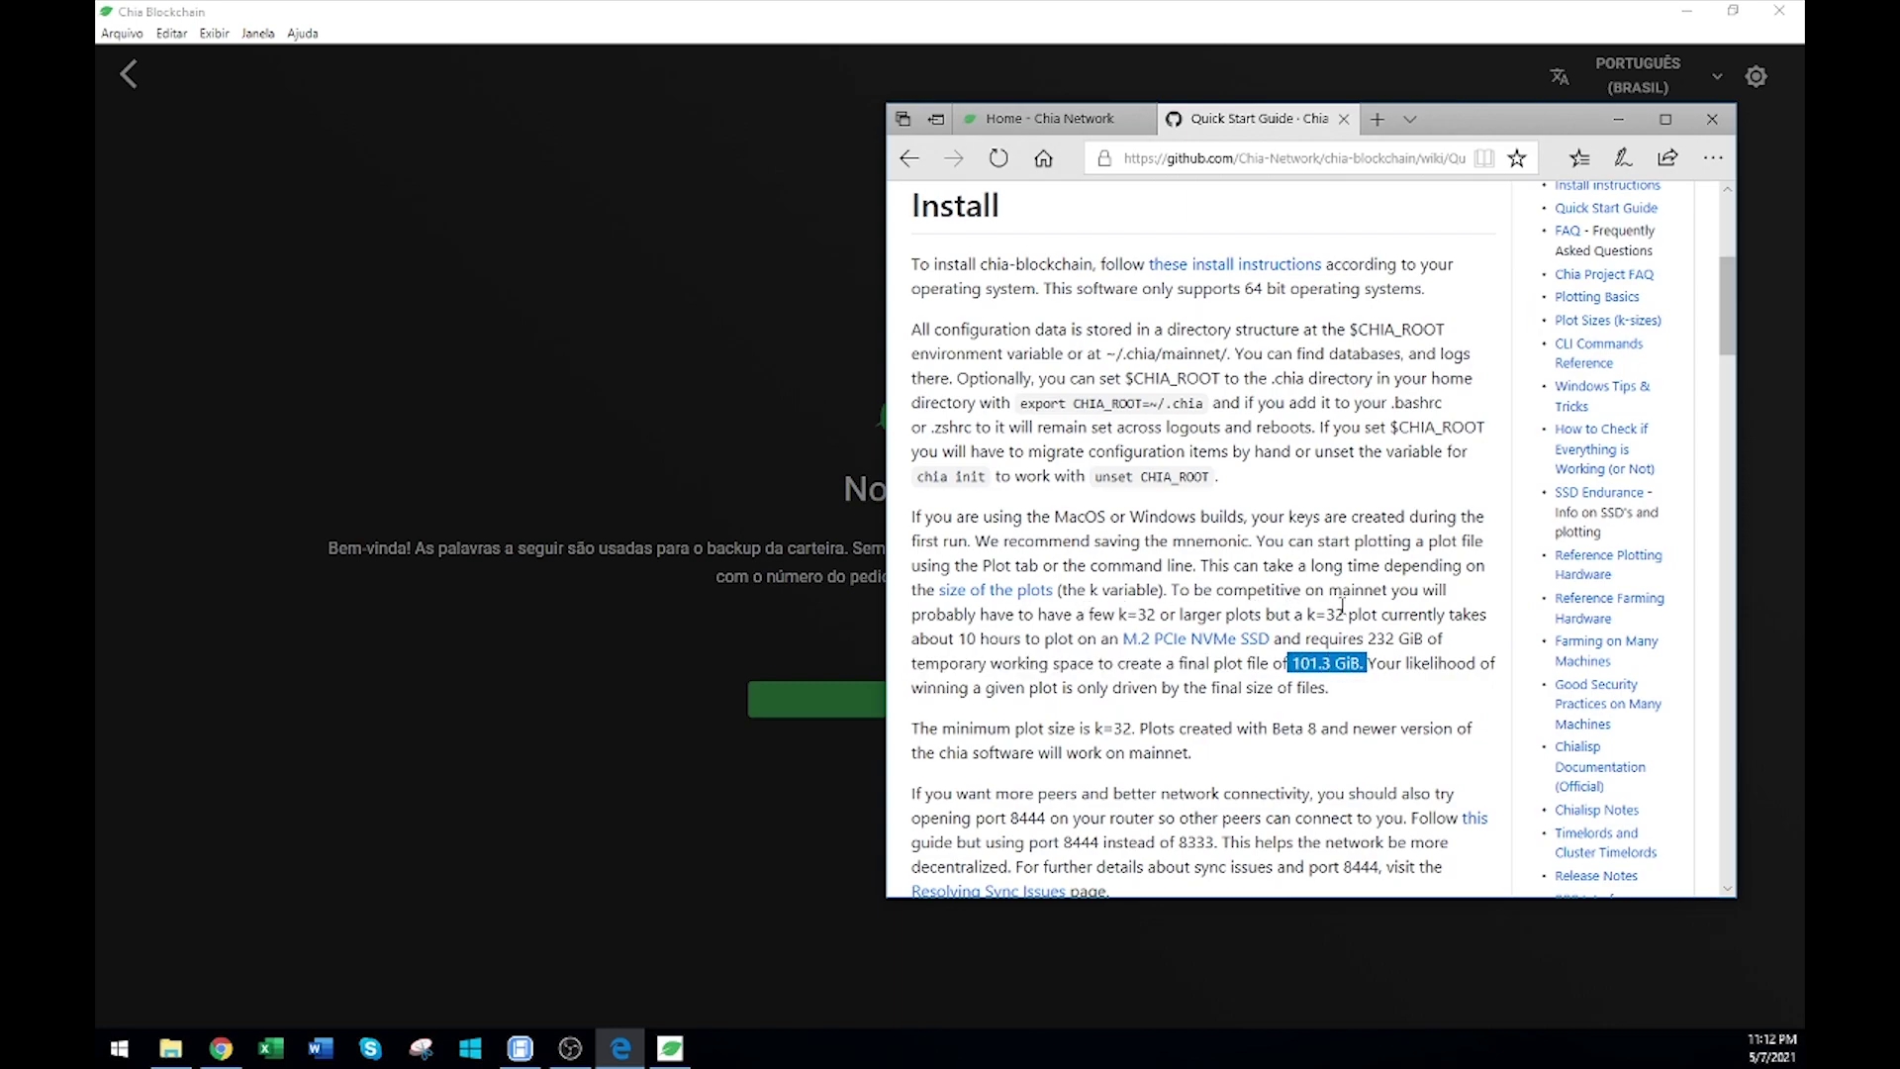
click(1180, 591)
drag(1181, 591, 1068, 631)
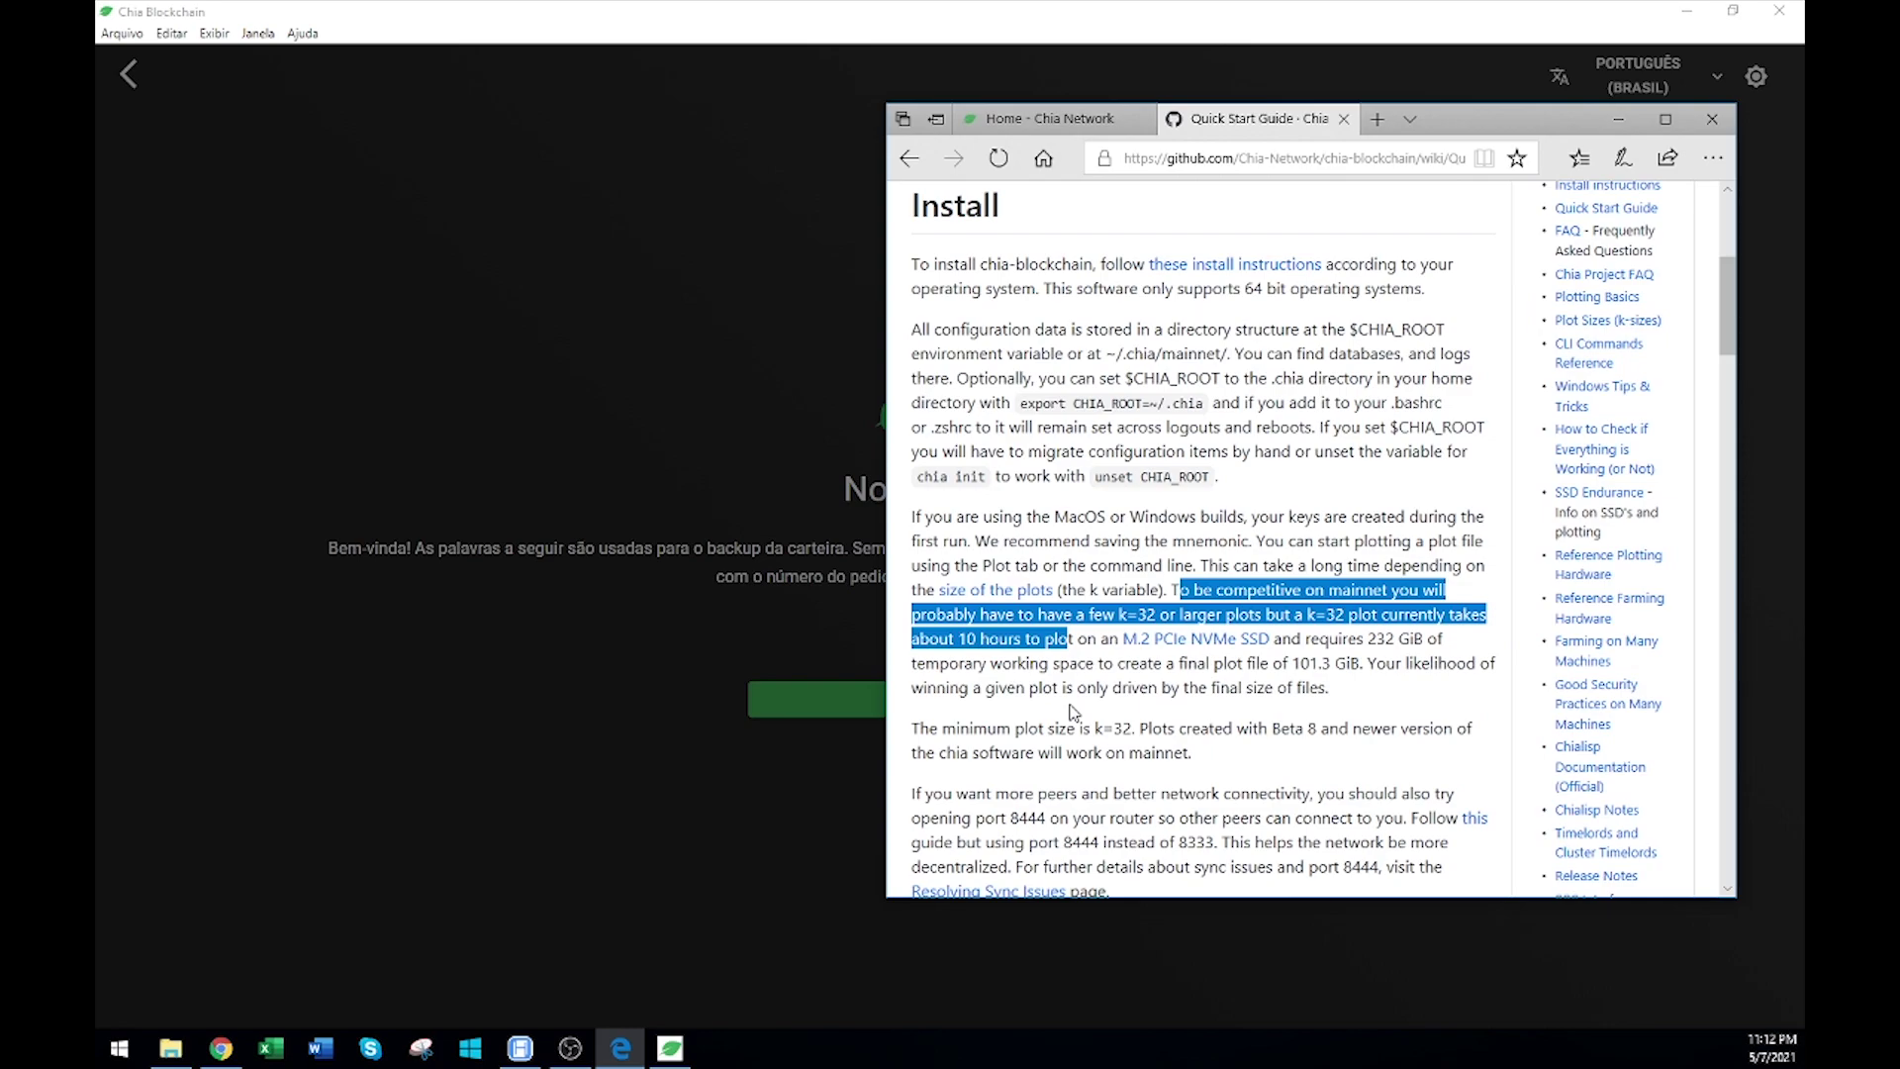
scroll(1069, 711, down, 3)
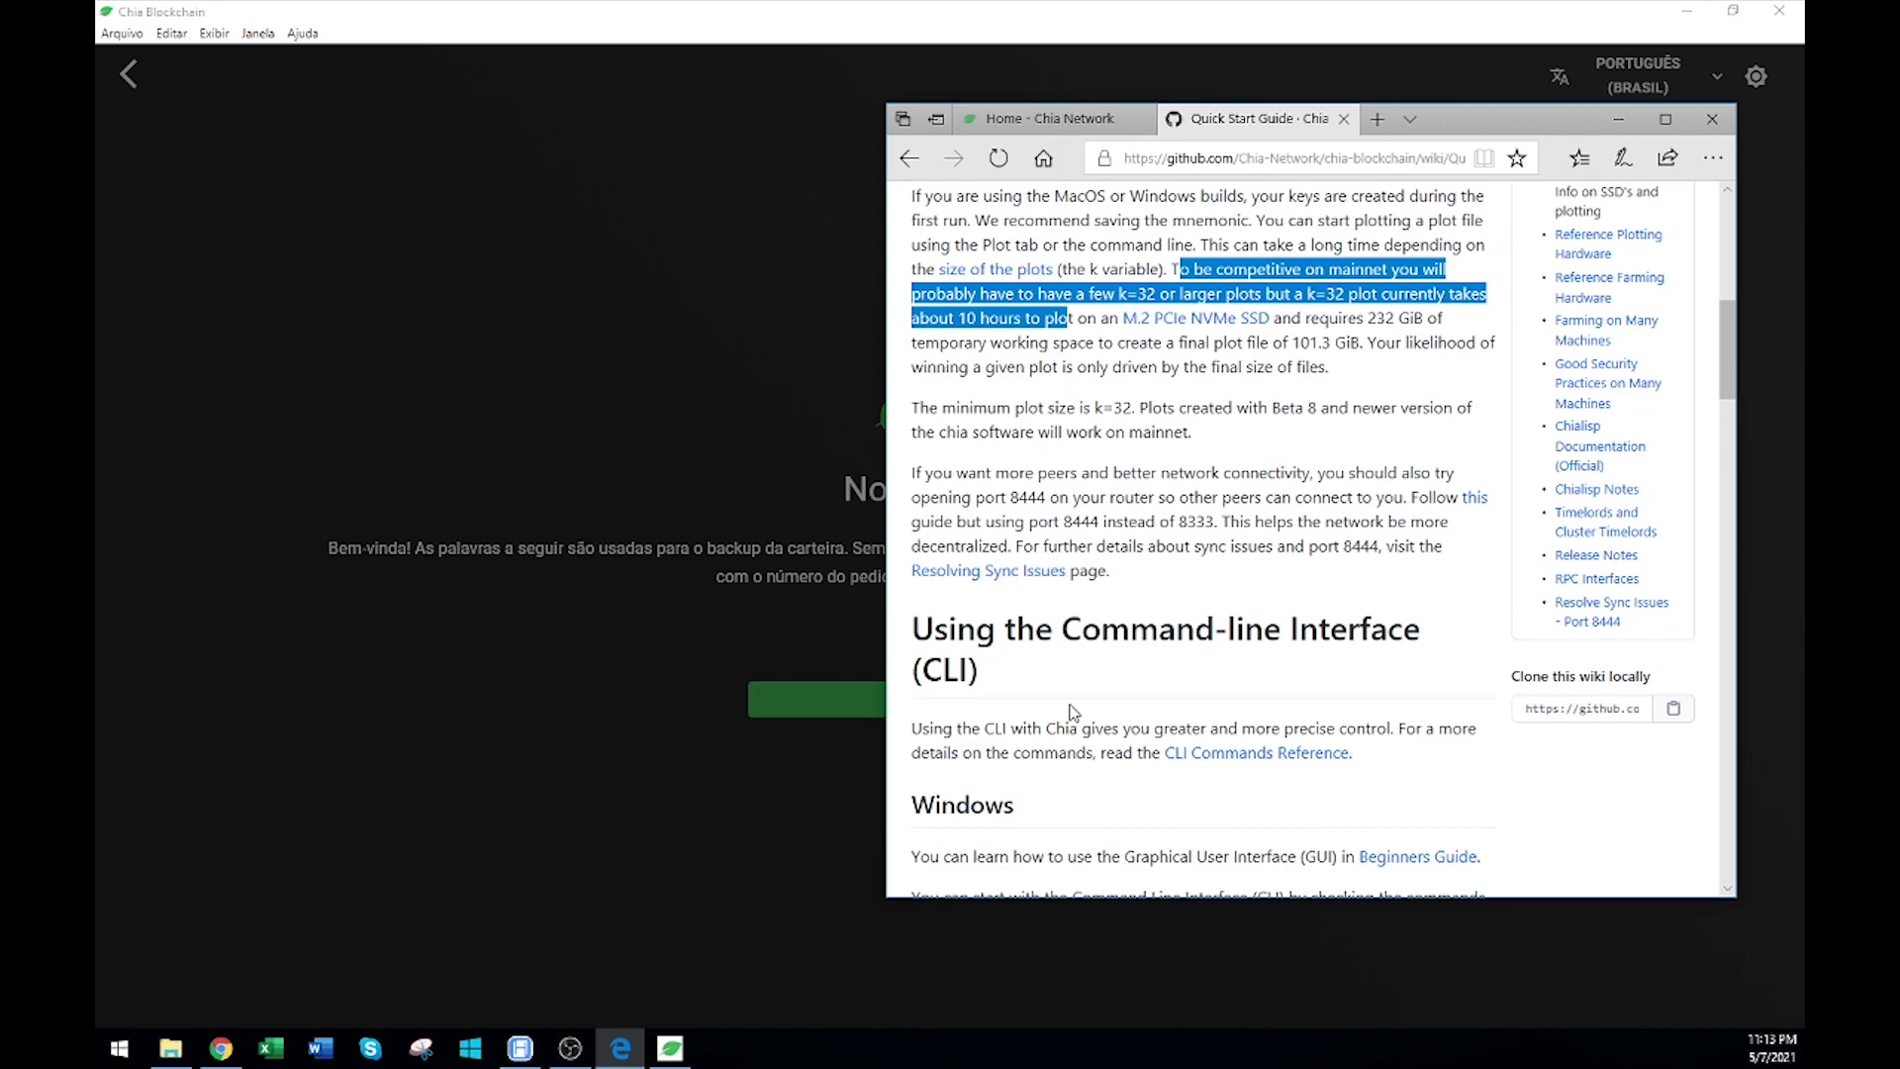
click(1148, 470)
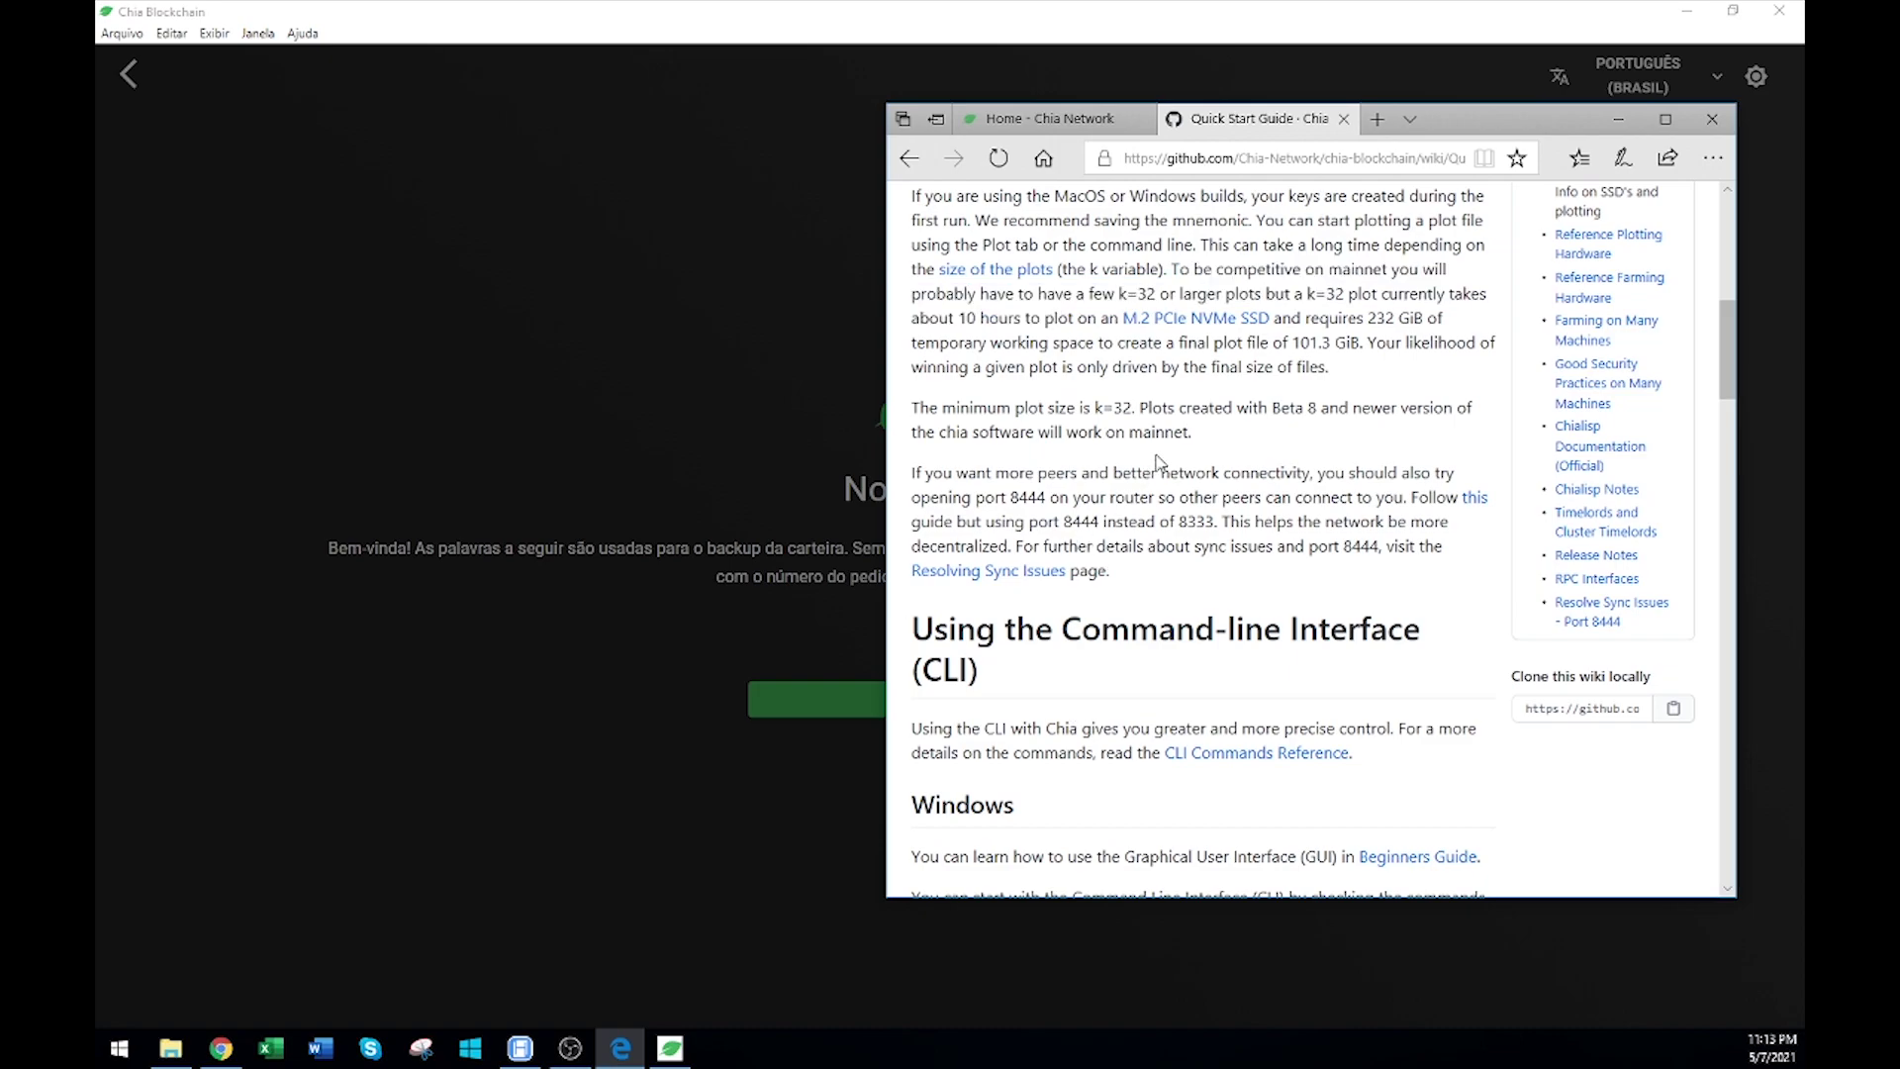
drag(1203, 438, 912, 408)
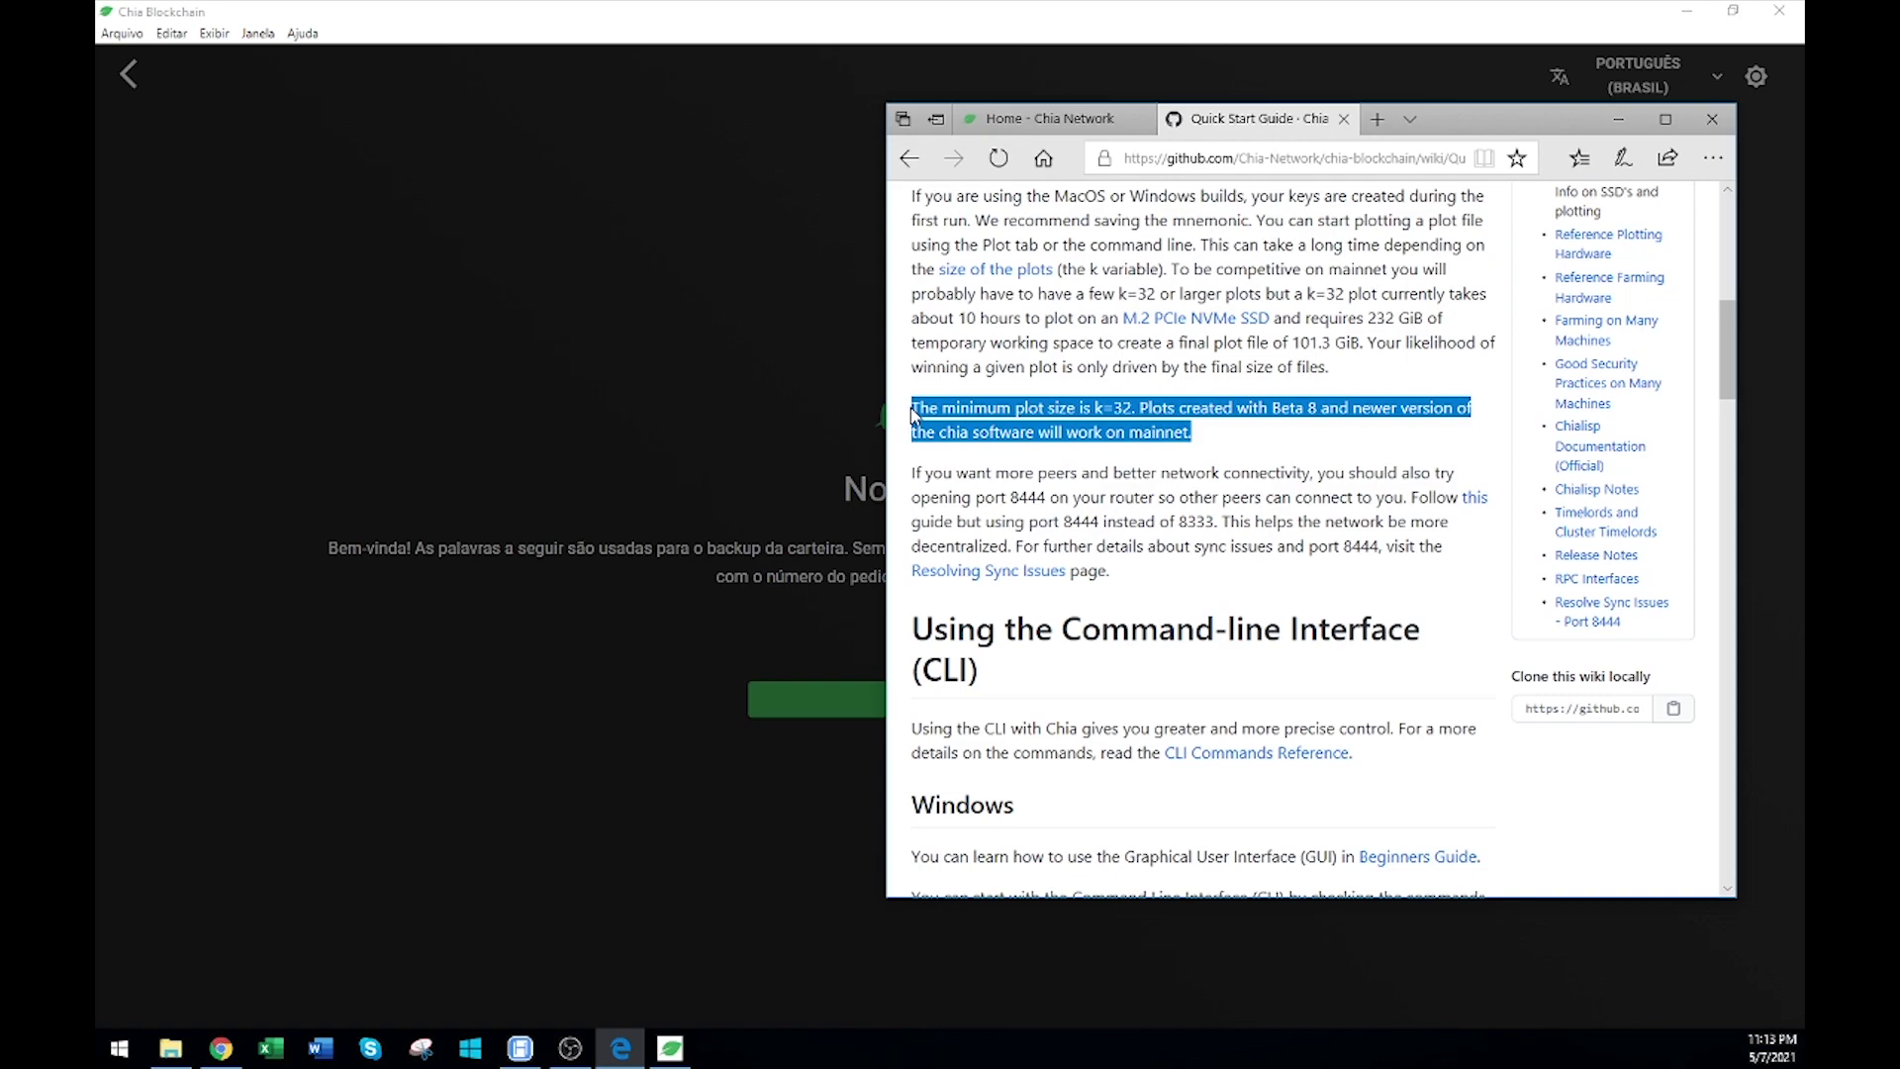
Examine the rest of the Quick Start Guide, from the Command-line Interface instructions through the timelord, local simulation, Tips and RPC Interface sections.
scroll(1227, 639, down, 1)
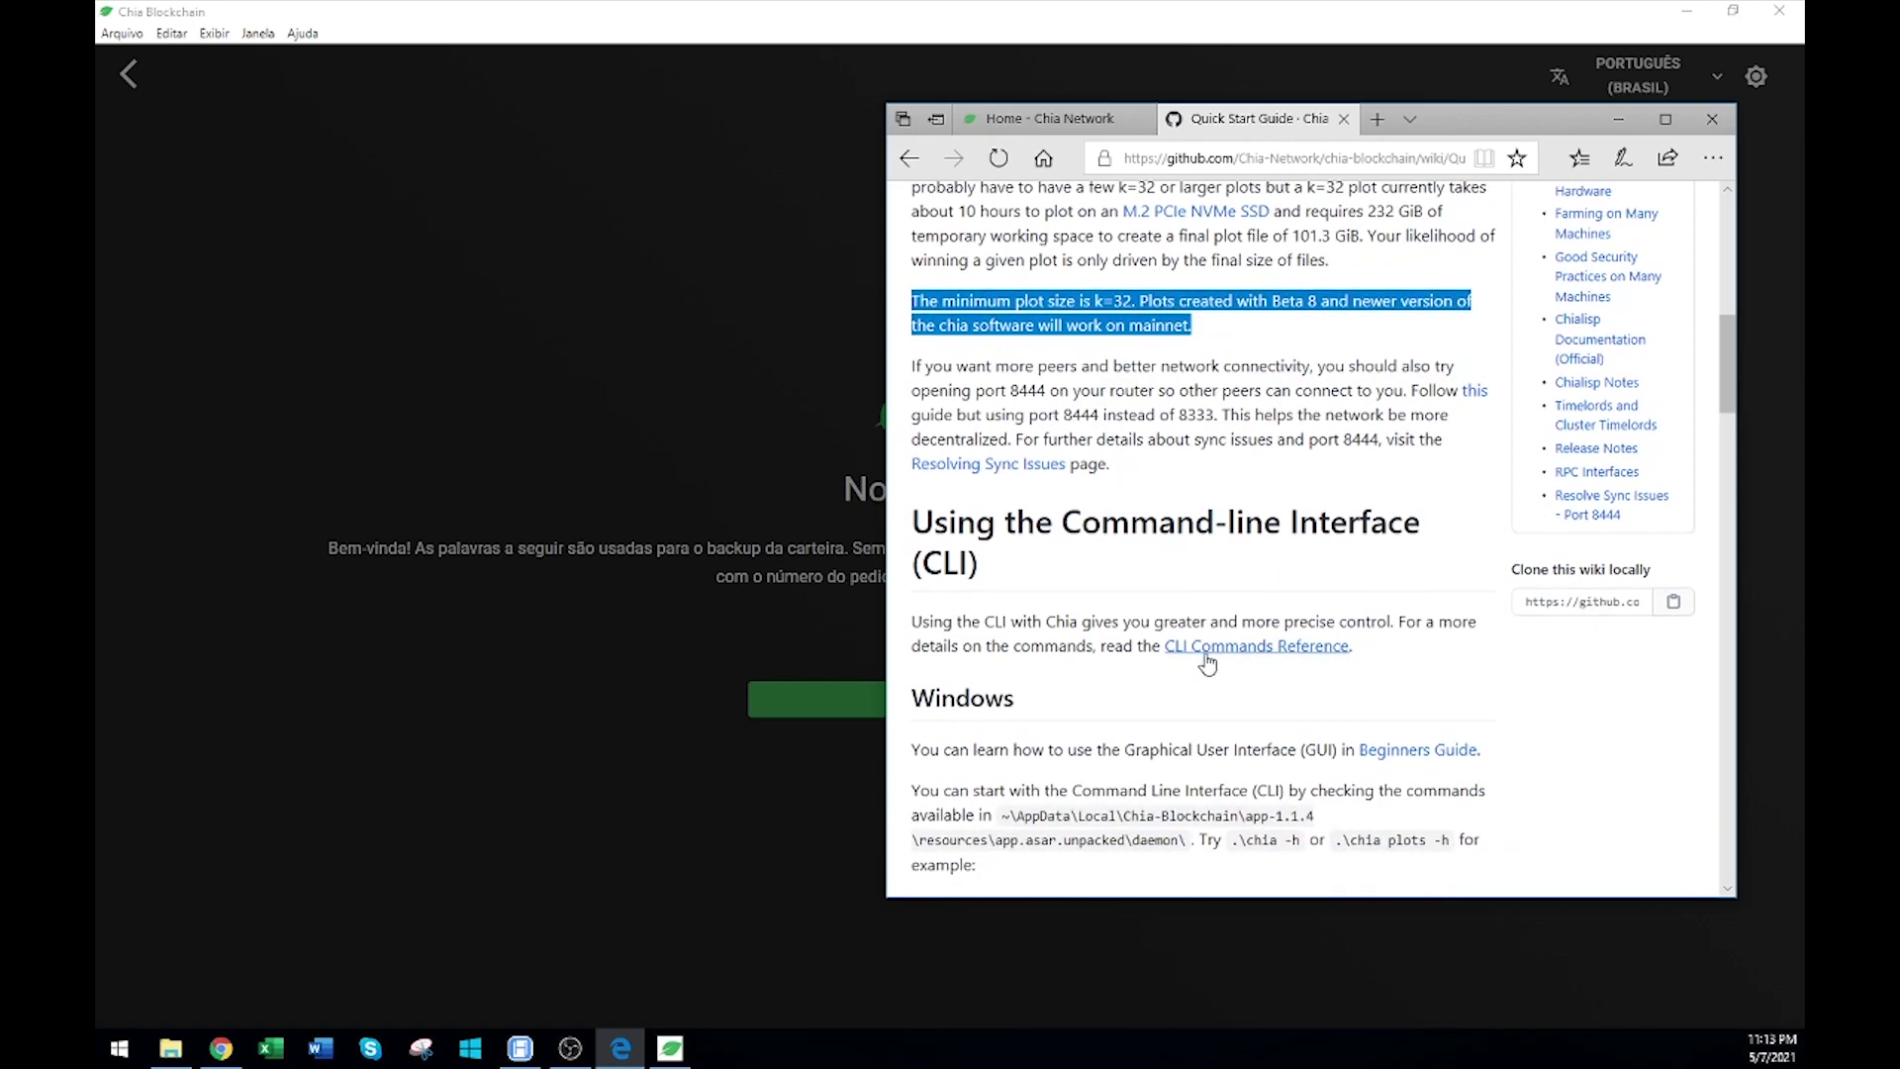
scroll(1200, 659, down, 1)
scroll(1196, 653, down, 3)
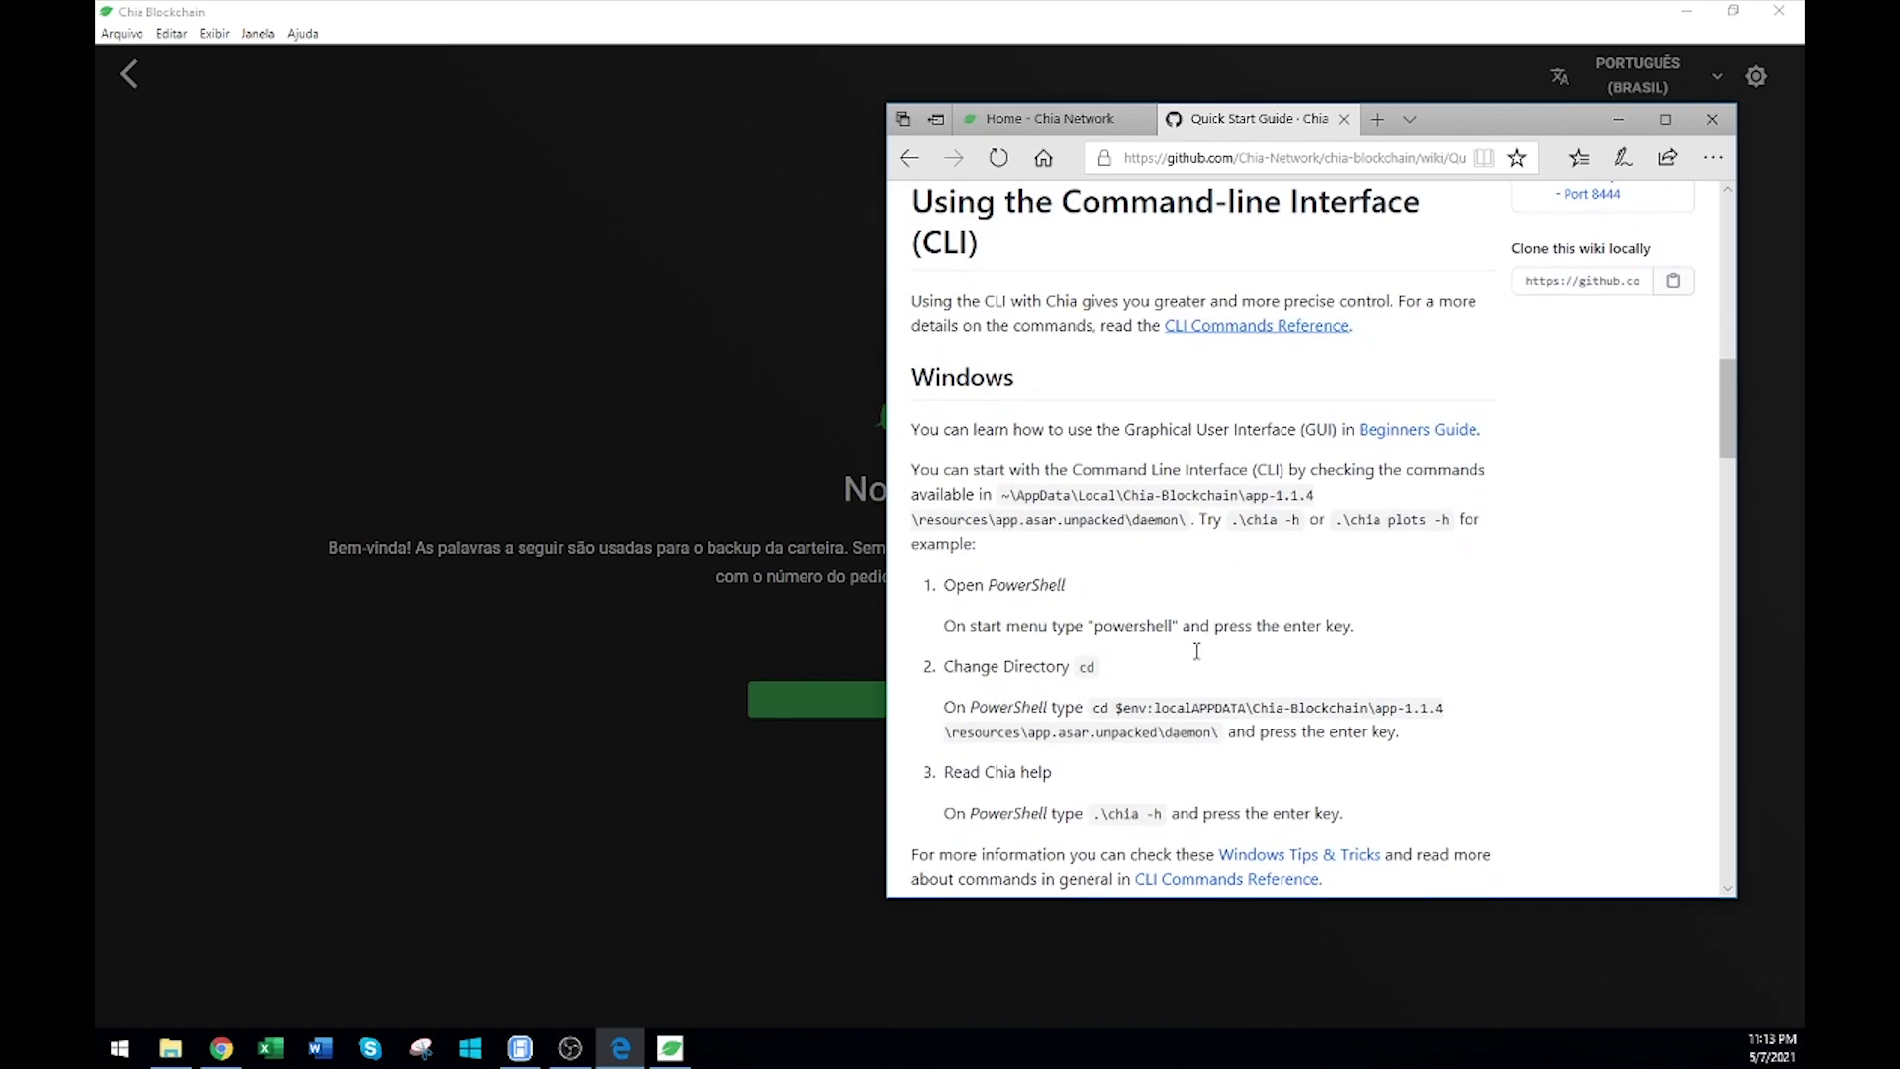
scroll(1196, 651, down, 3)
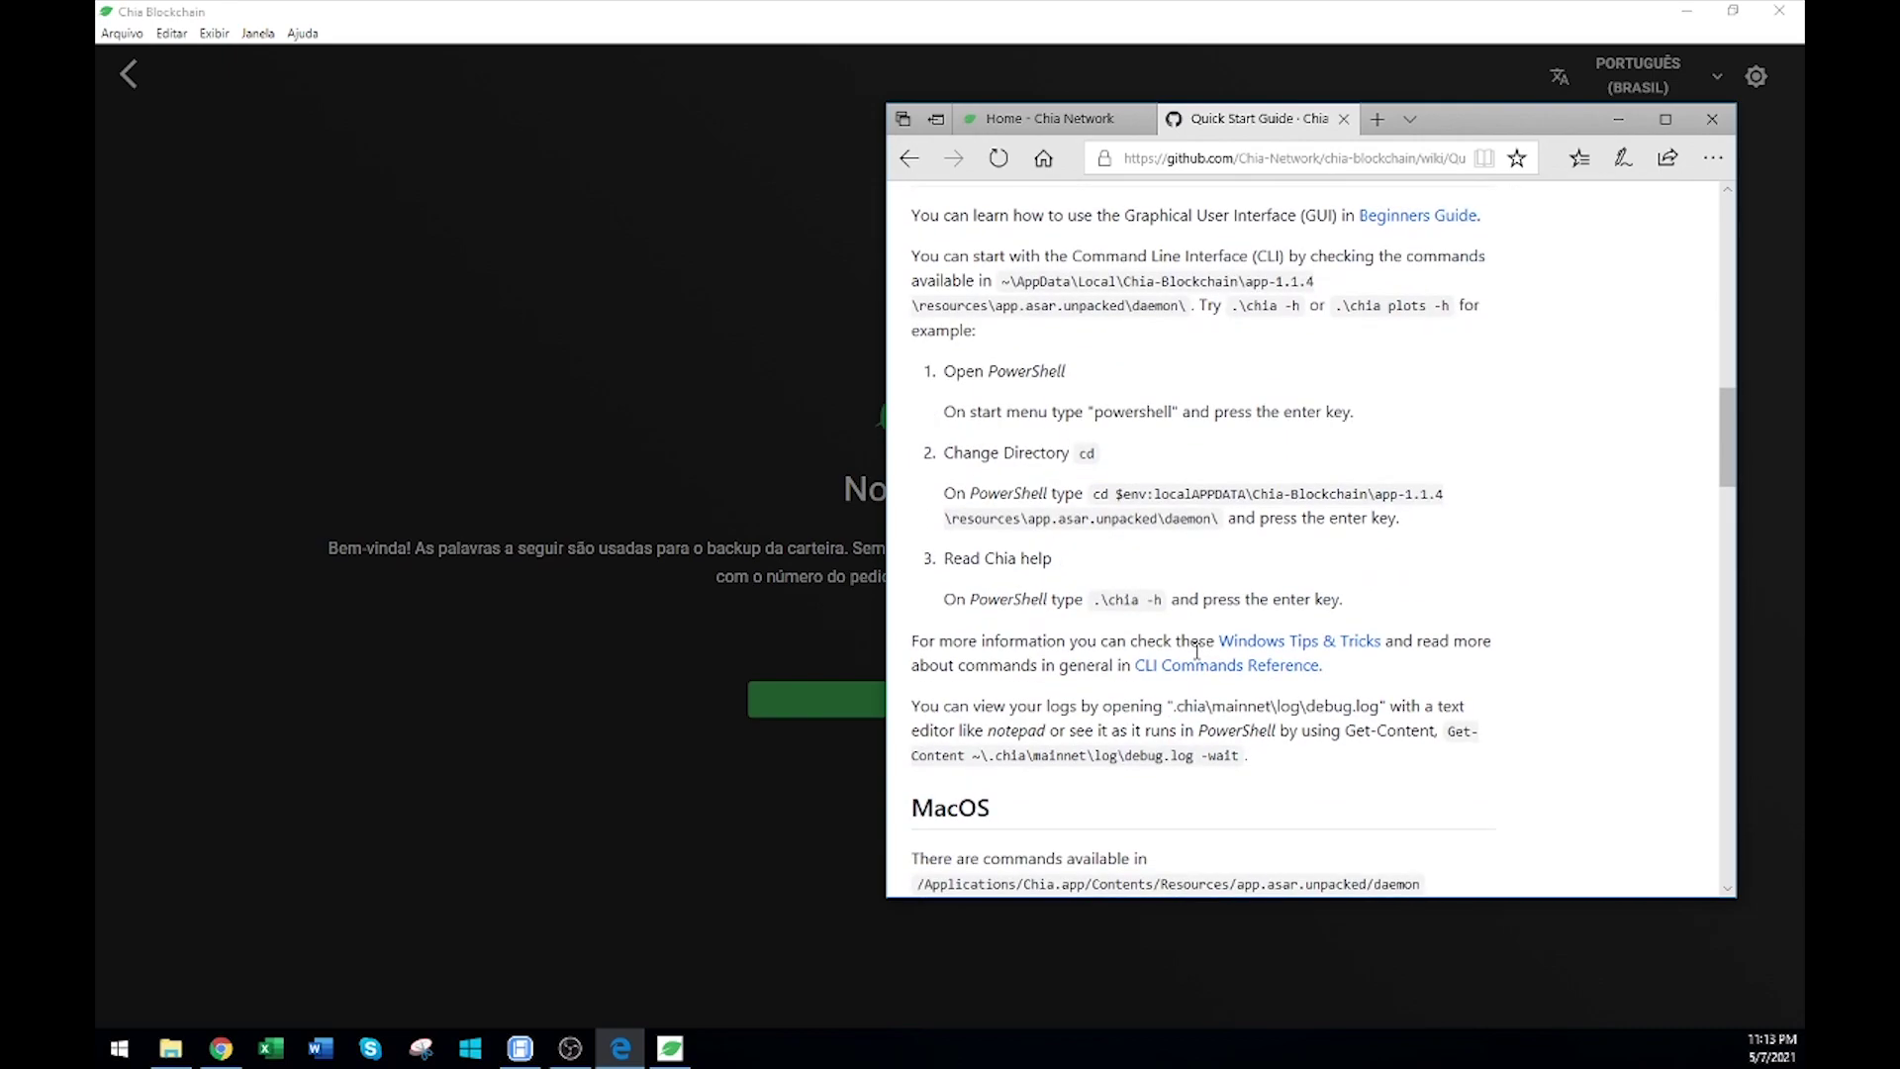
scroll(1197, 651, down, 6)
scroll(1196, 651, up, 4)
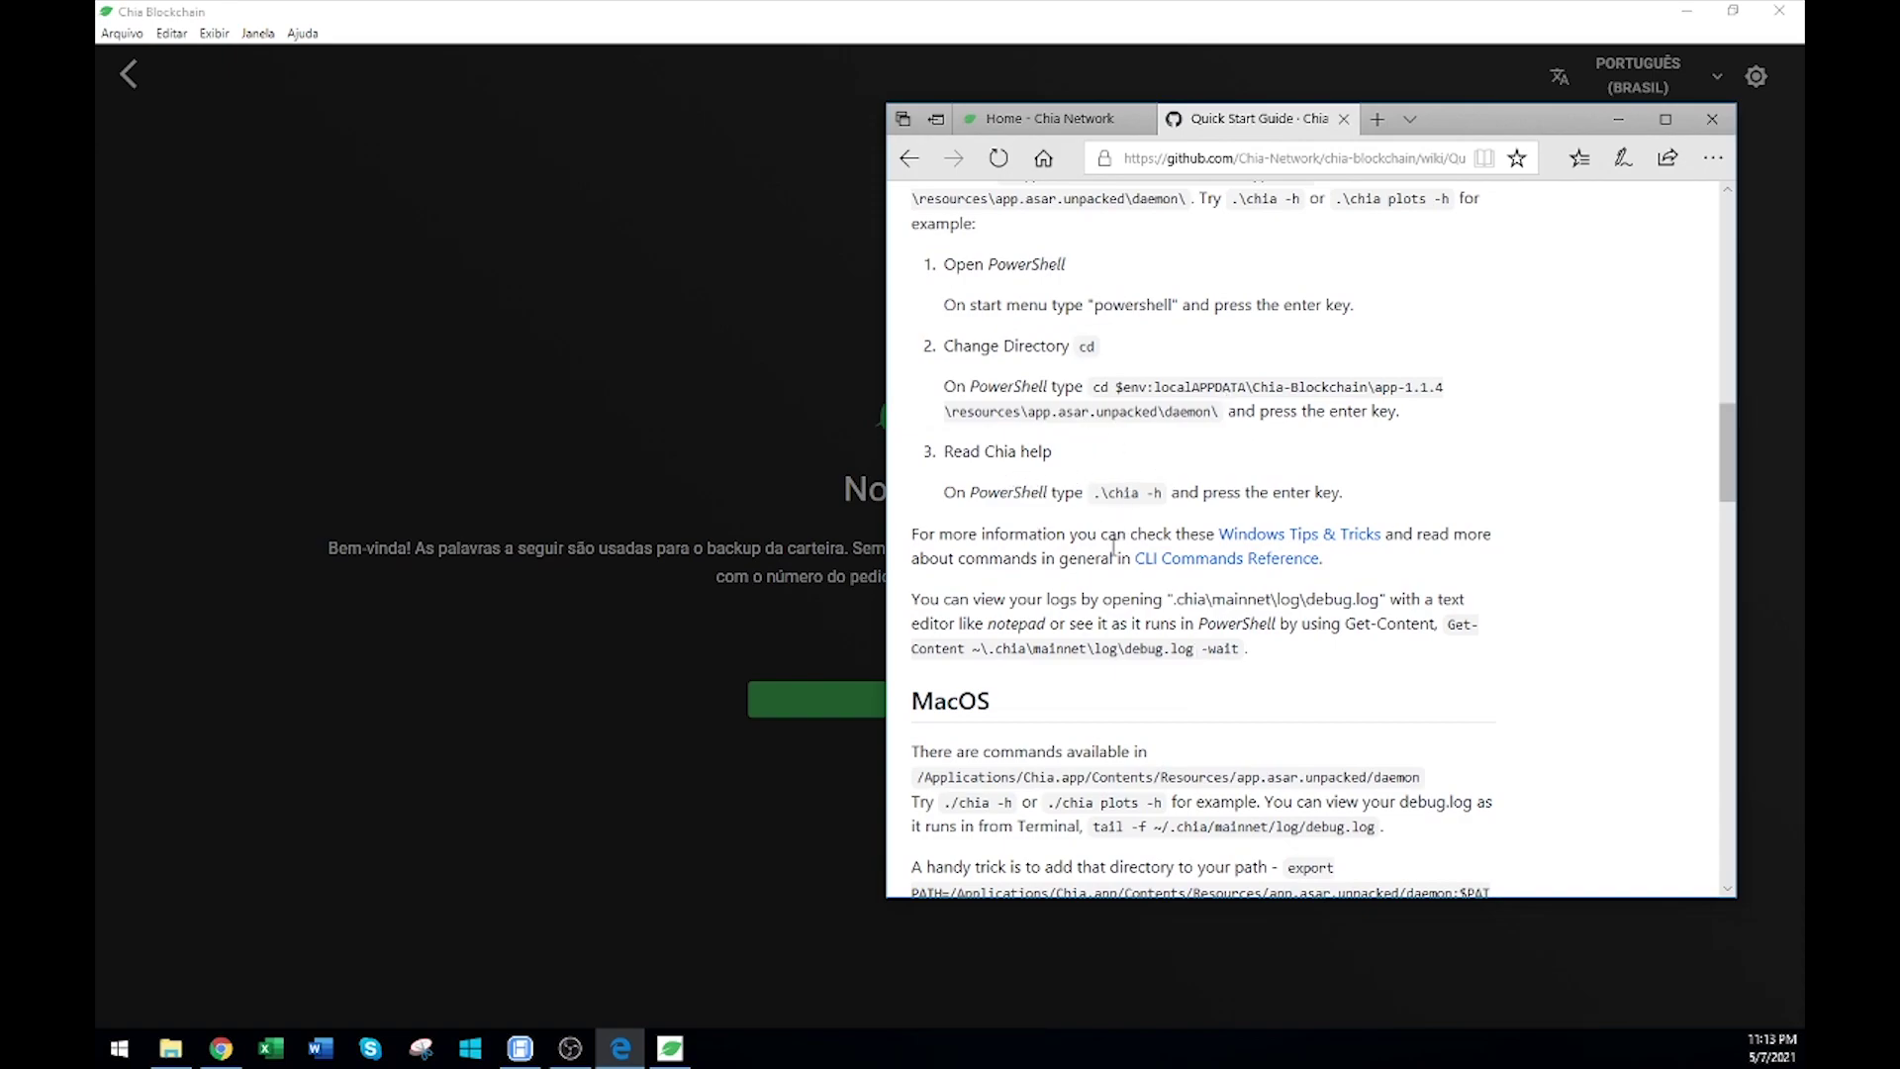
scroll(1114, 547, down, 4)
scroll(1113, 547, down, 2)
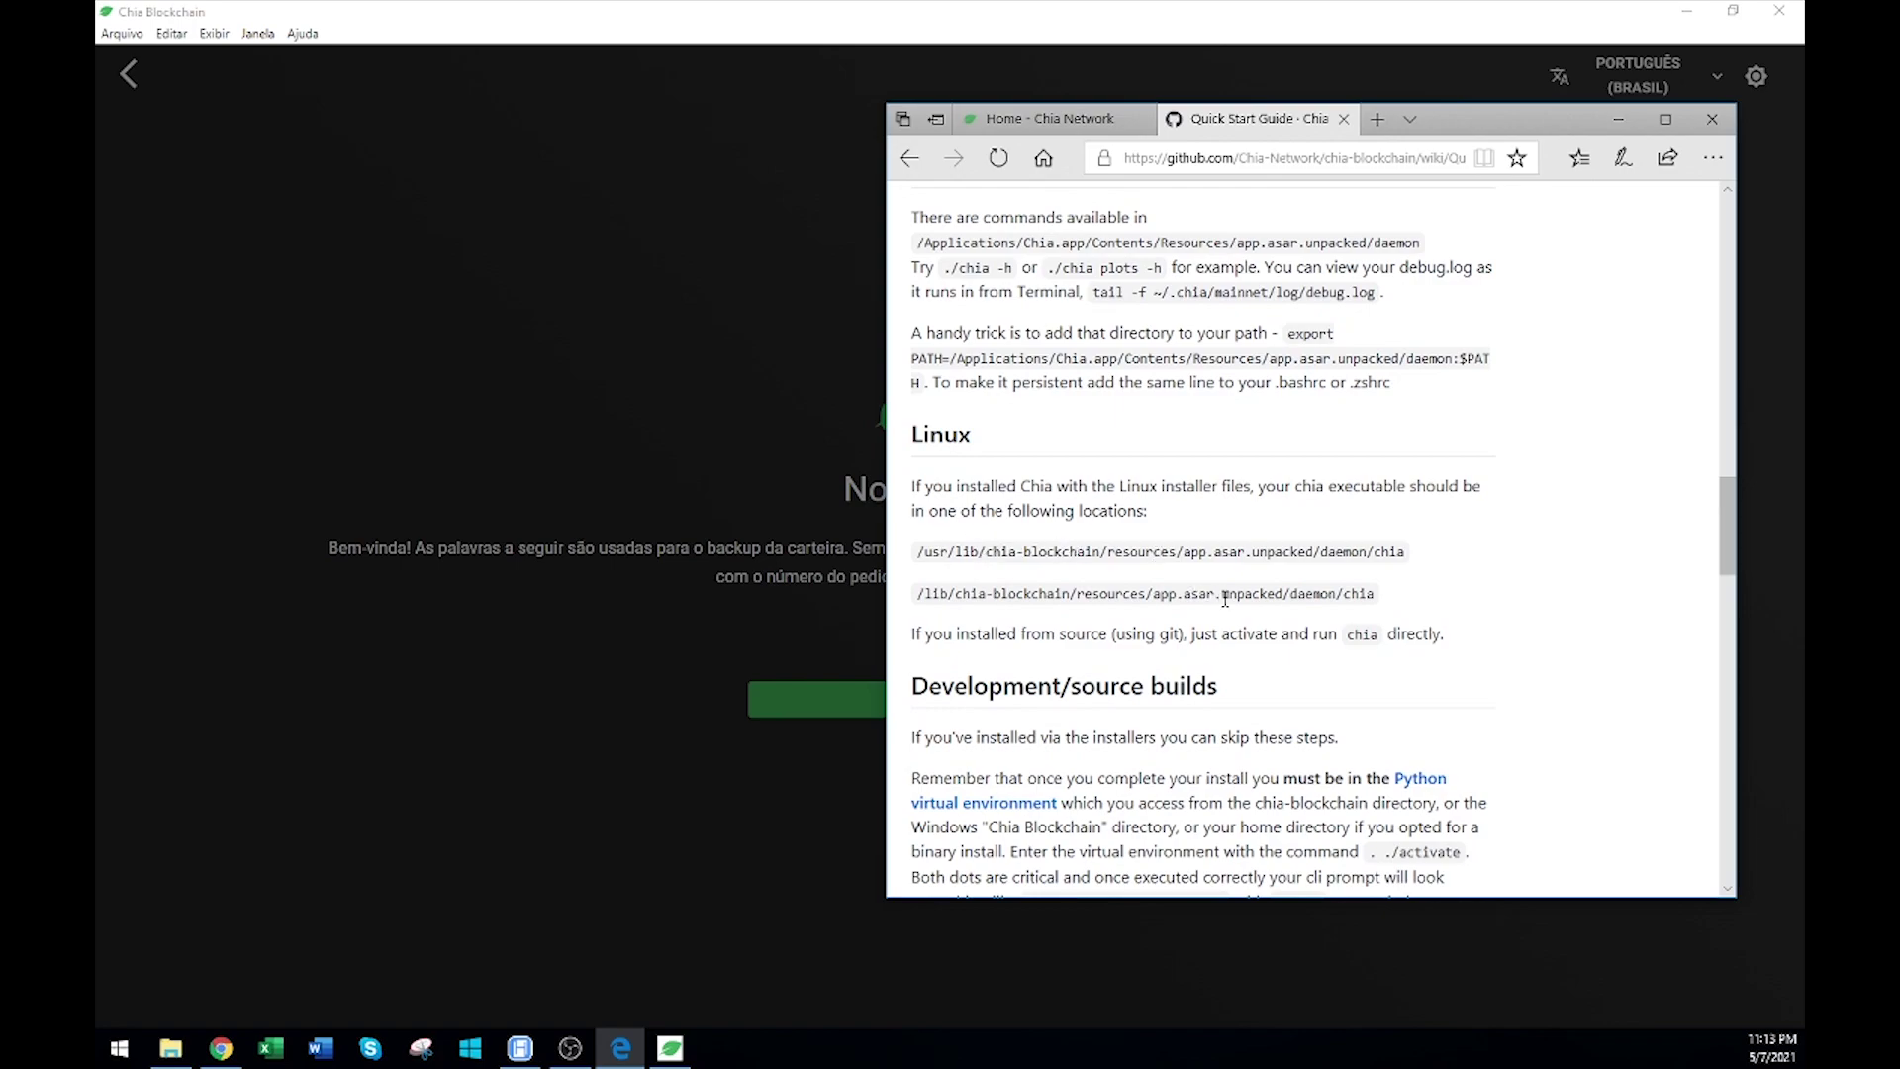
scroll(1225, 598, down, 12)
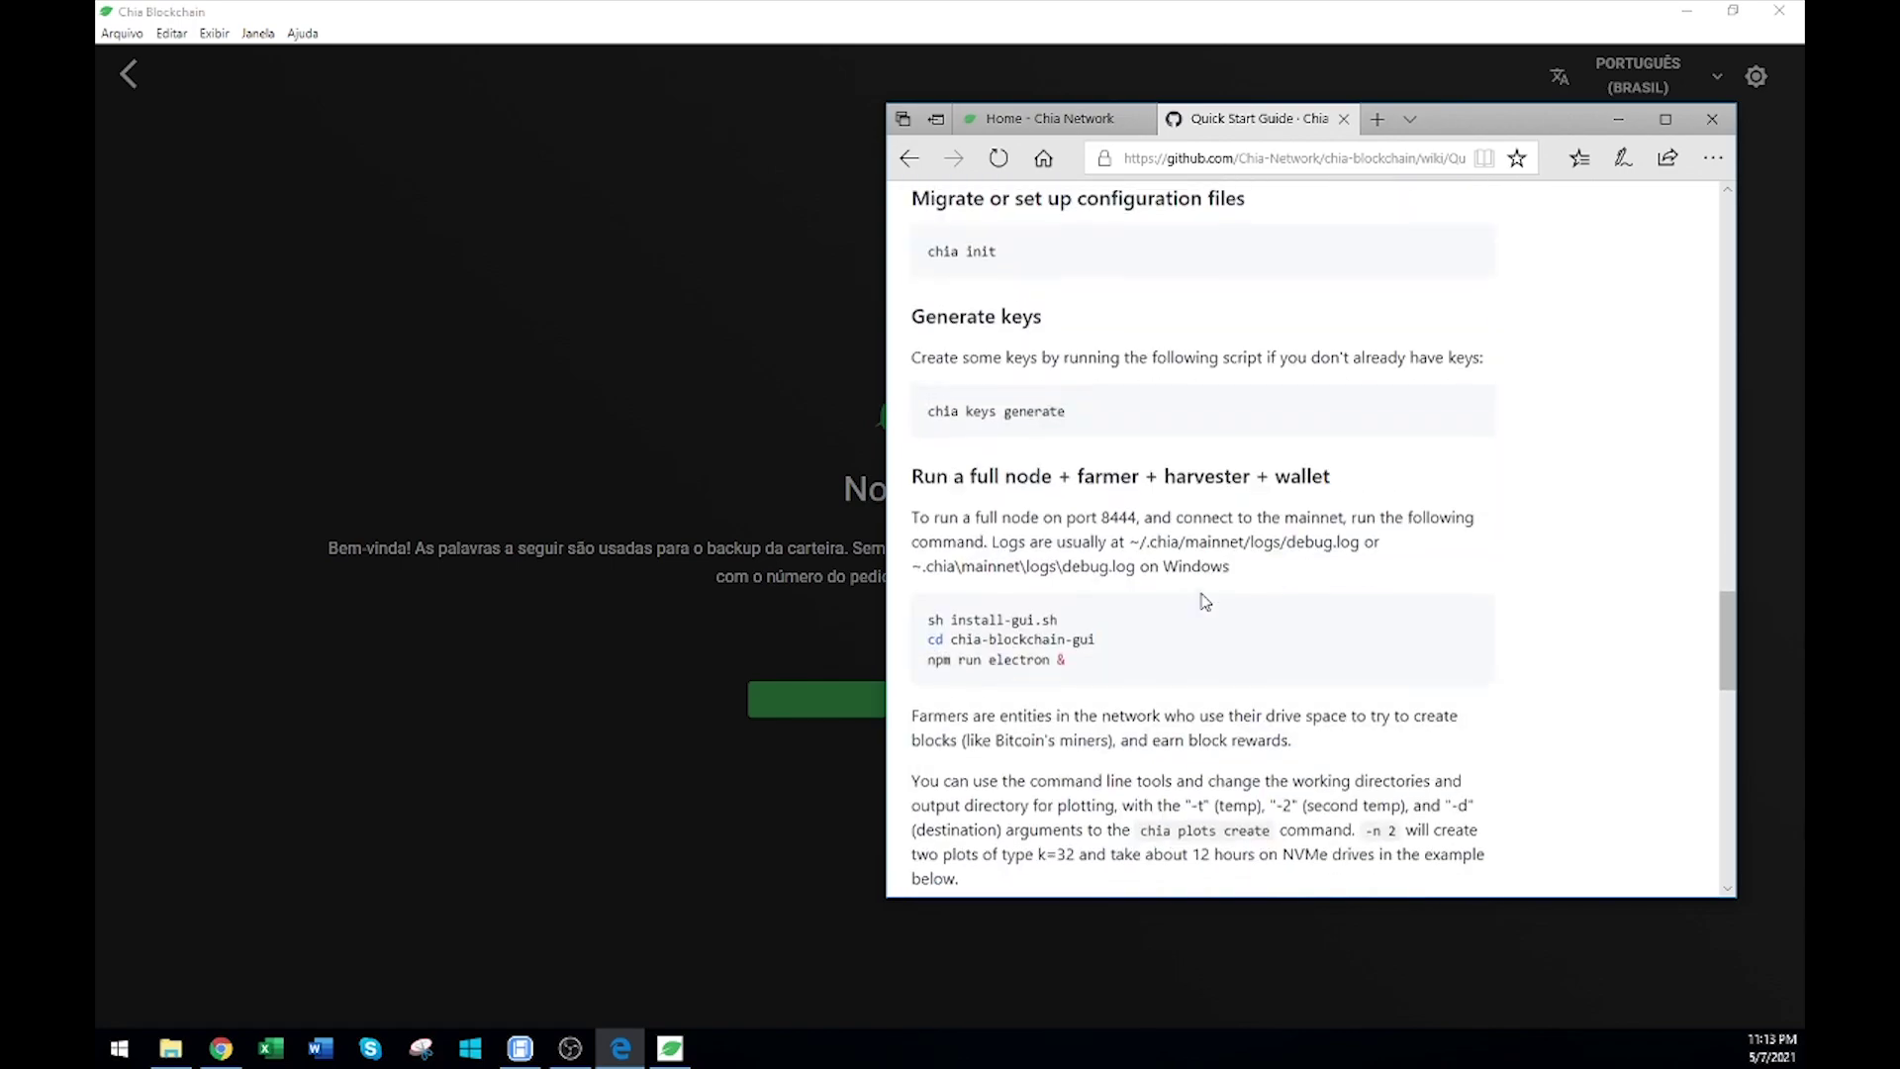
scroll(1202, 592, down, 3)
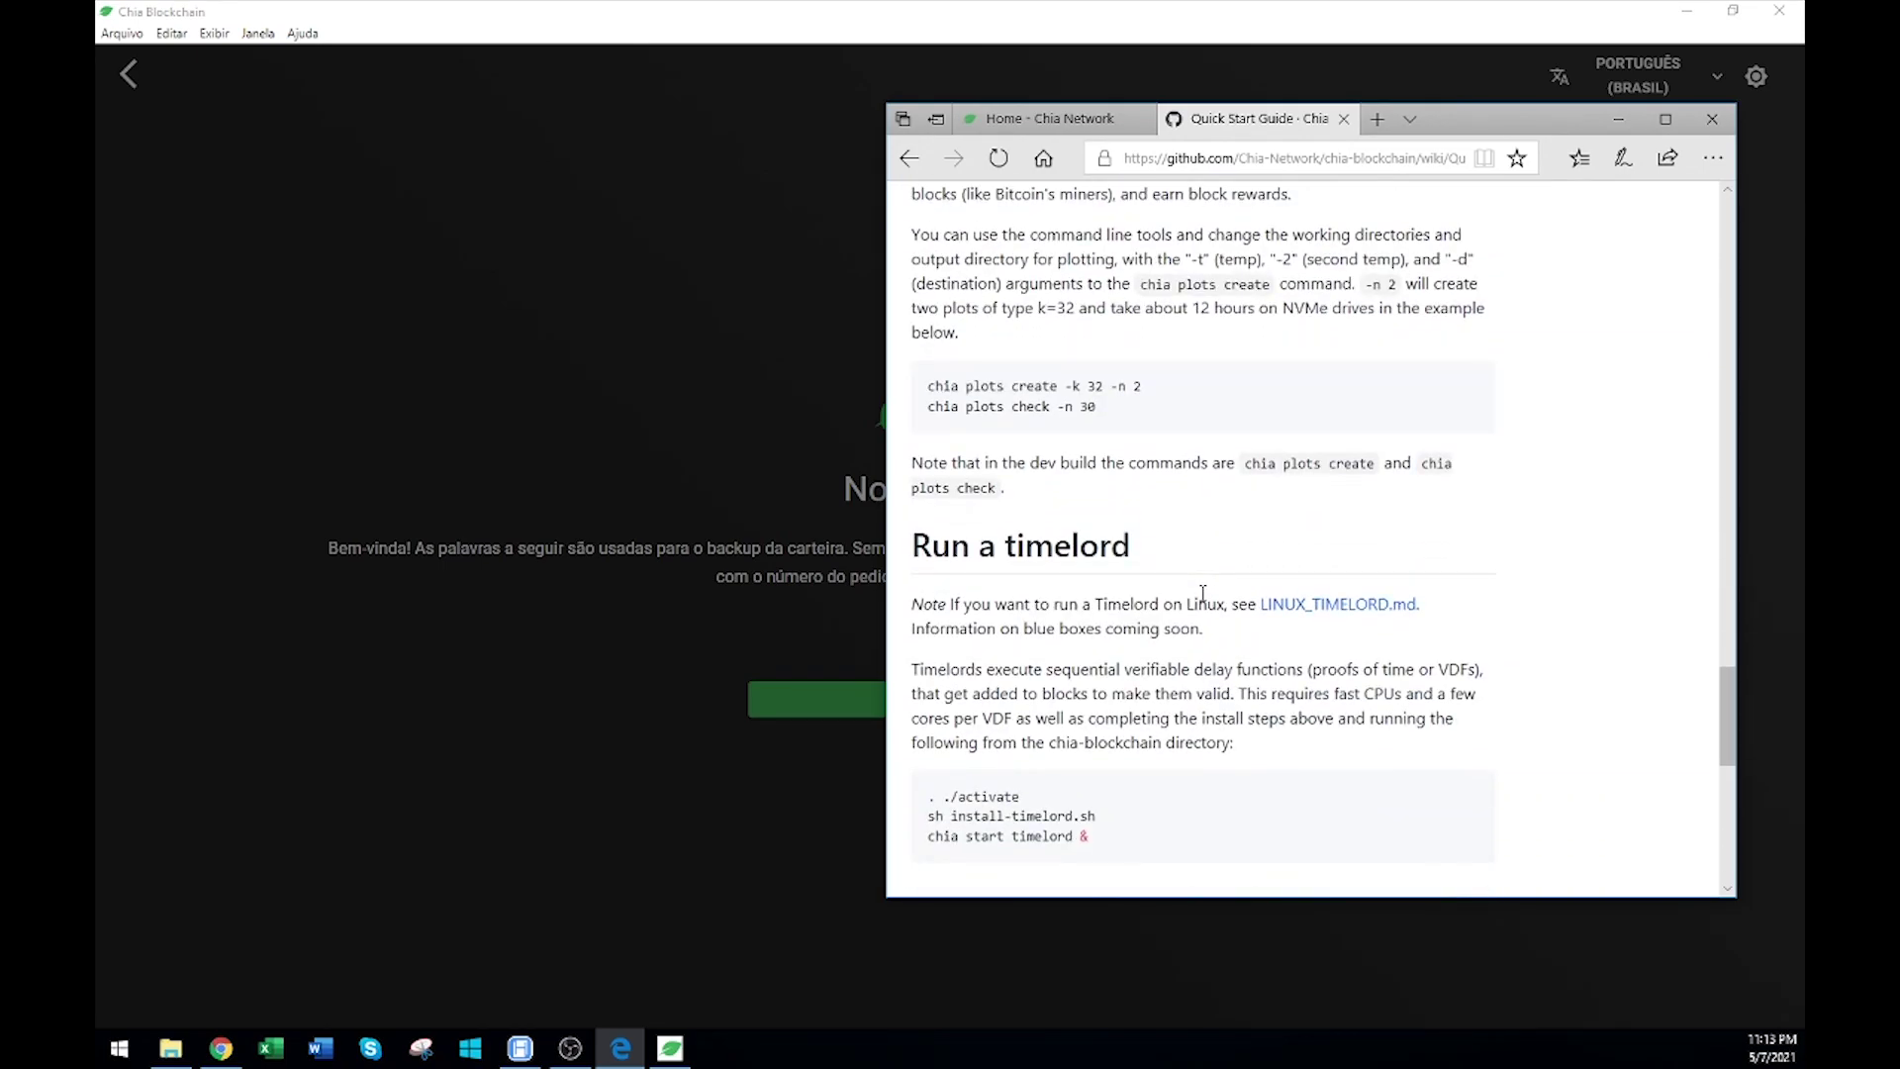
scroll(1203, 591, down, 5)
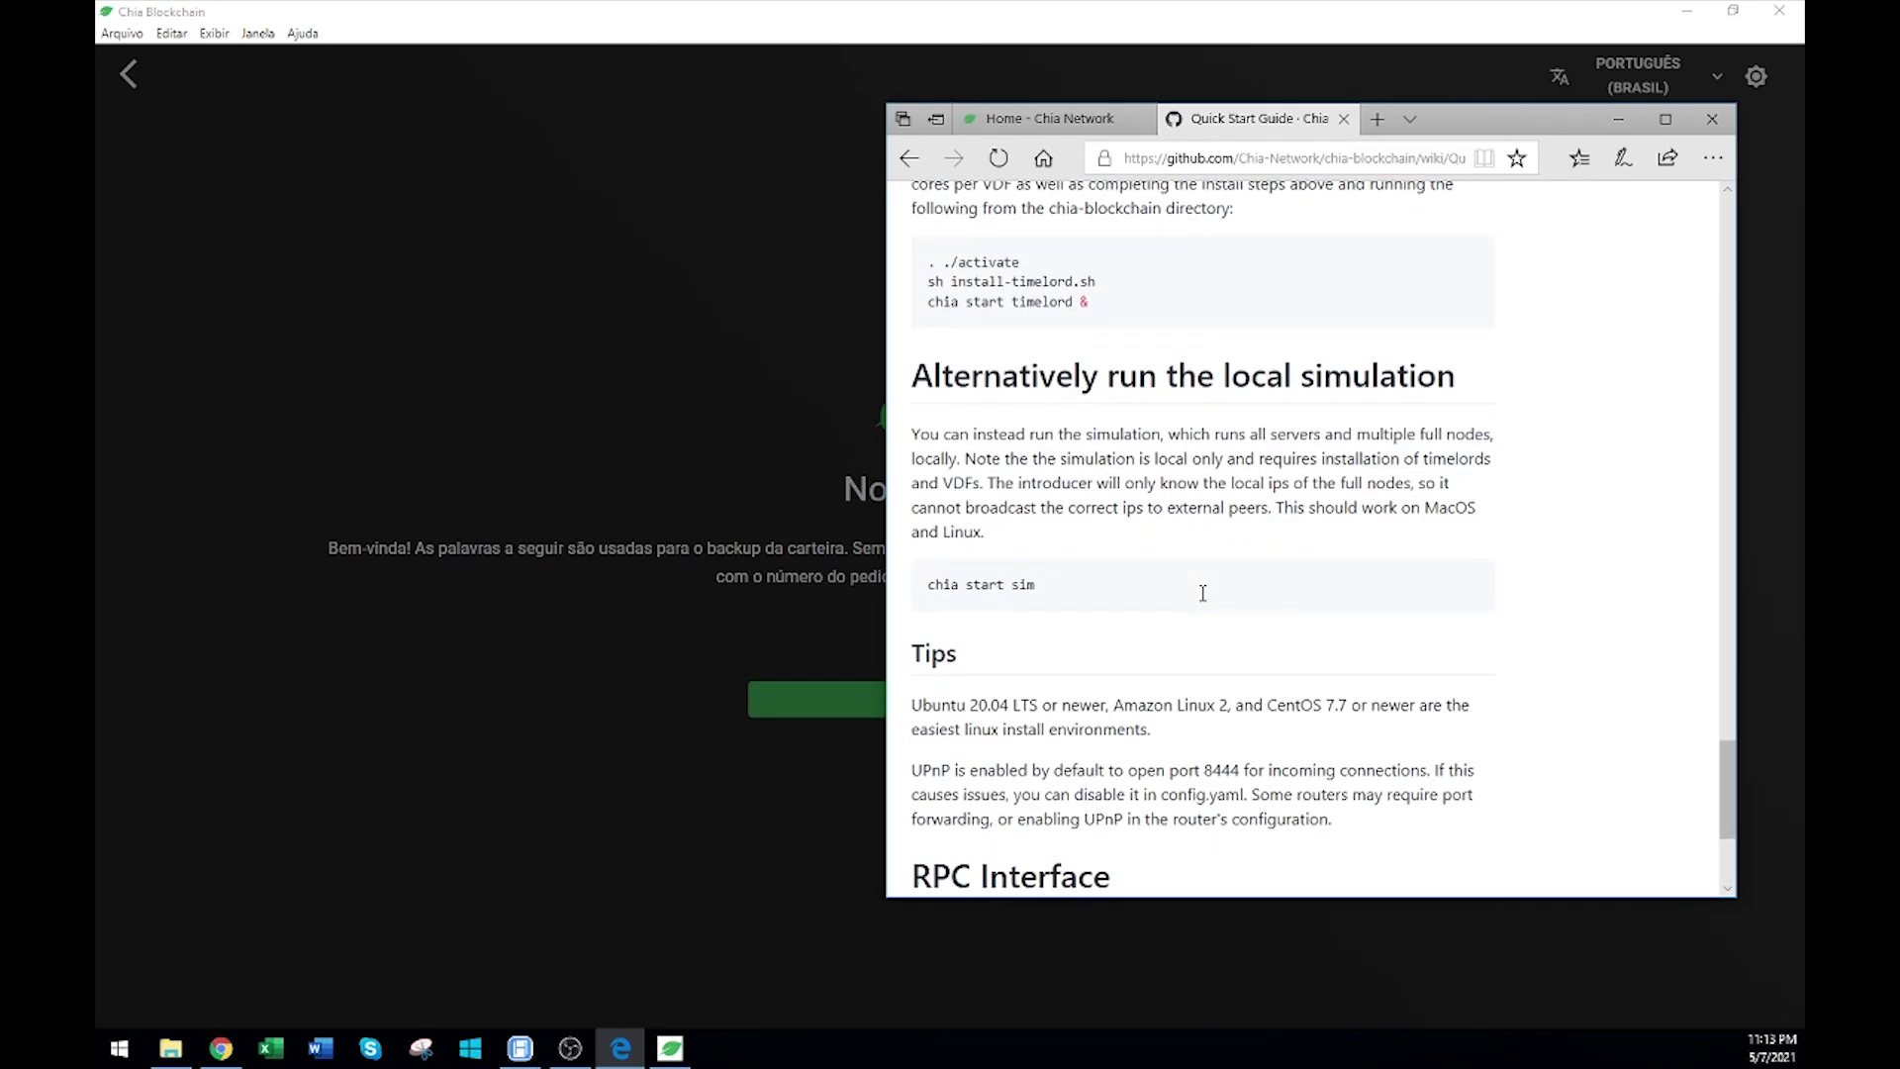
scroll(1203, 592, down, 2)
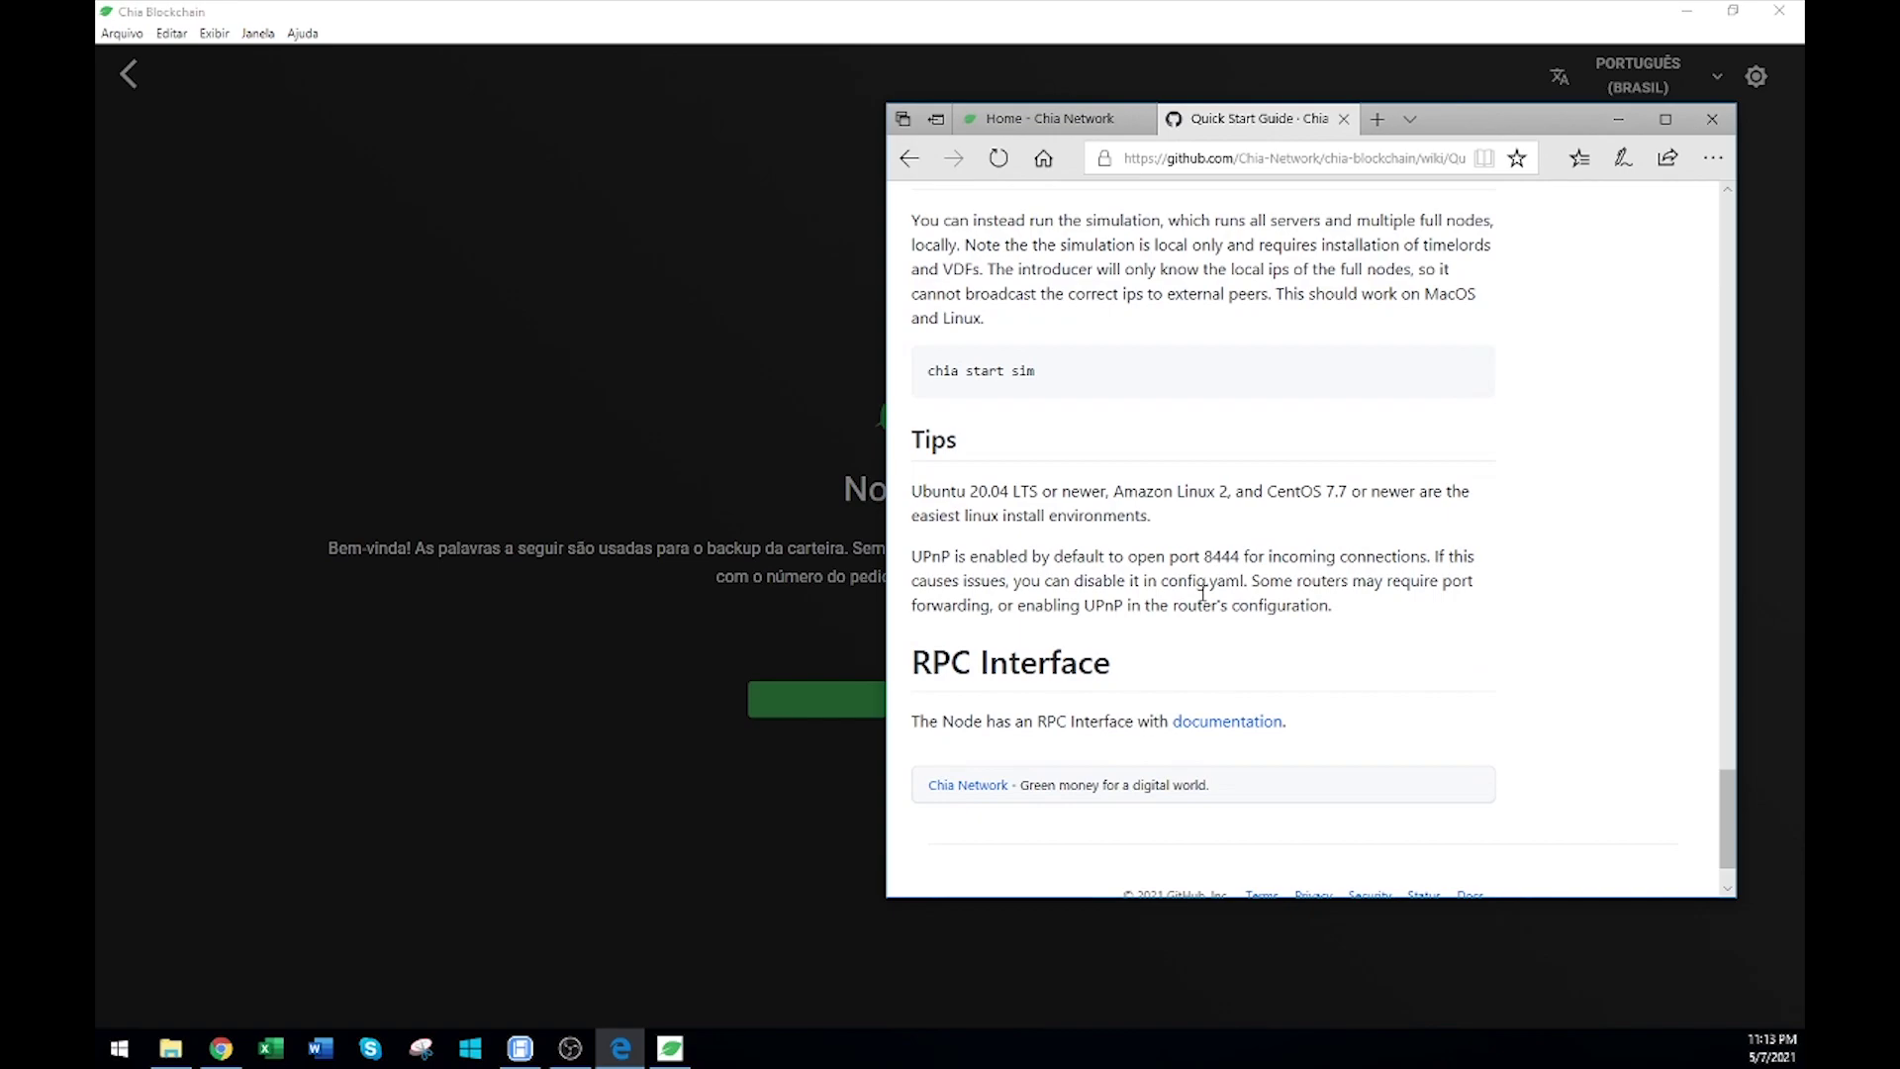
Switch back to the Chia wallet and proceed past the new wallet's backup words to the Nó Completo page.
click(621, 300)
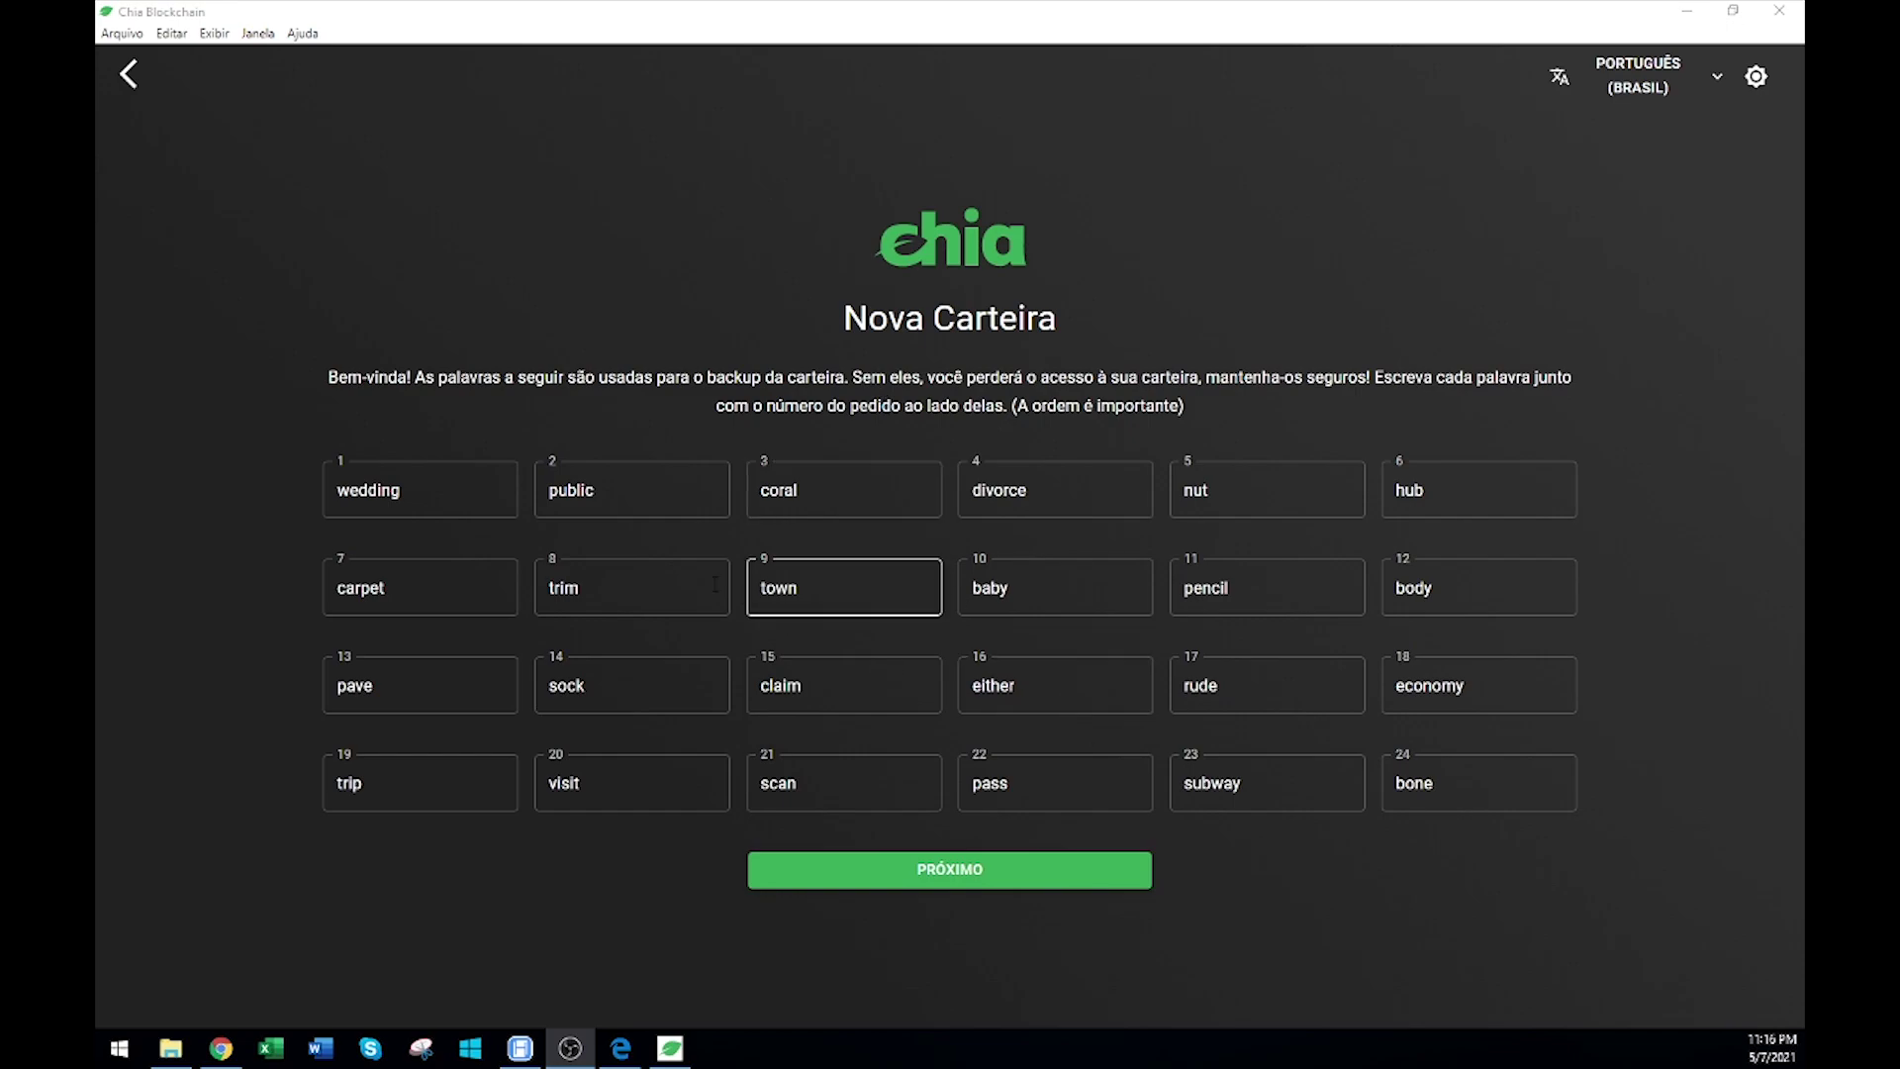
click(877, 872)
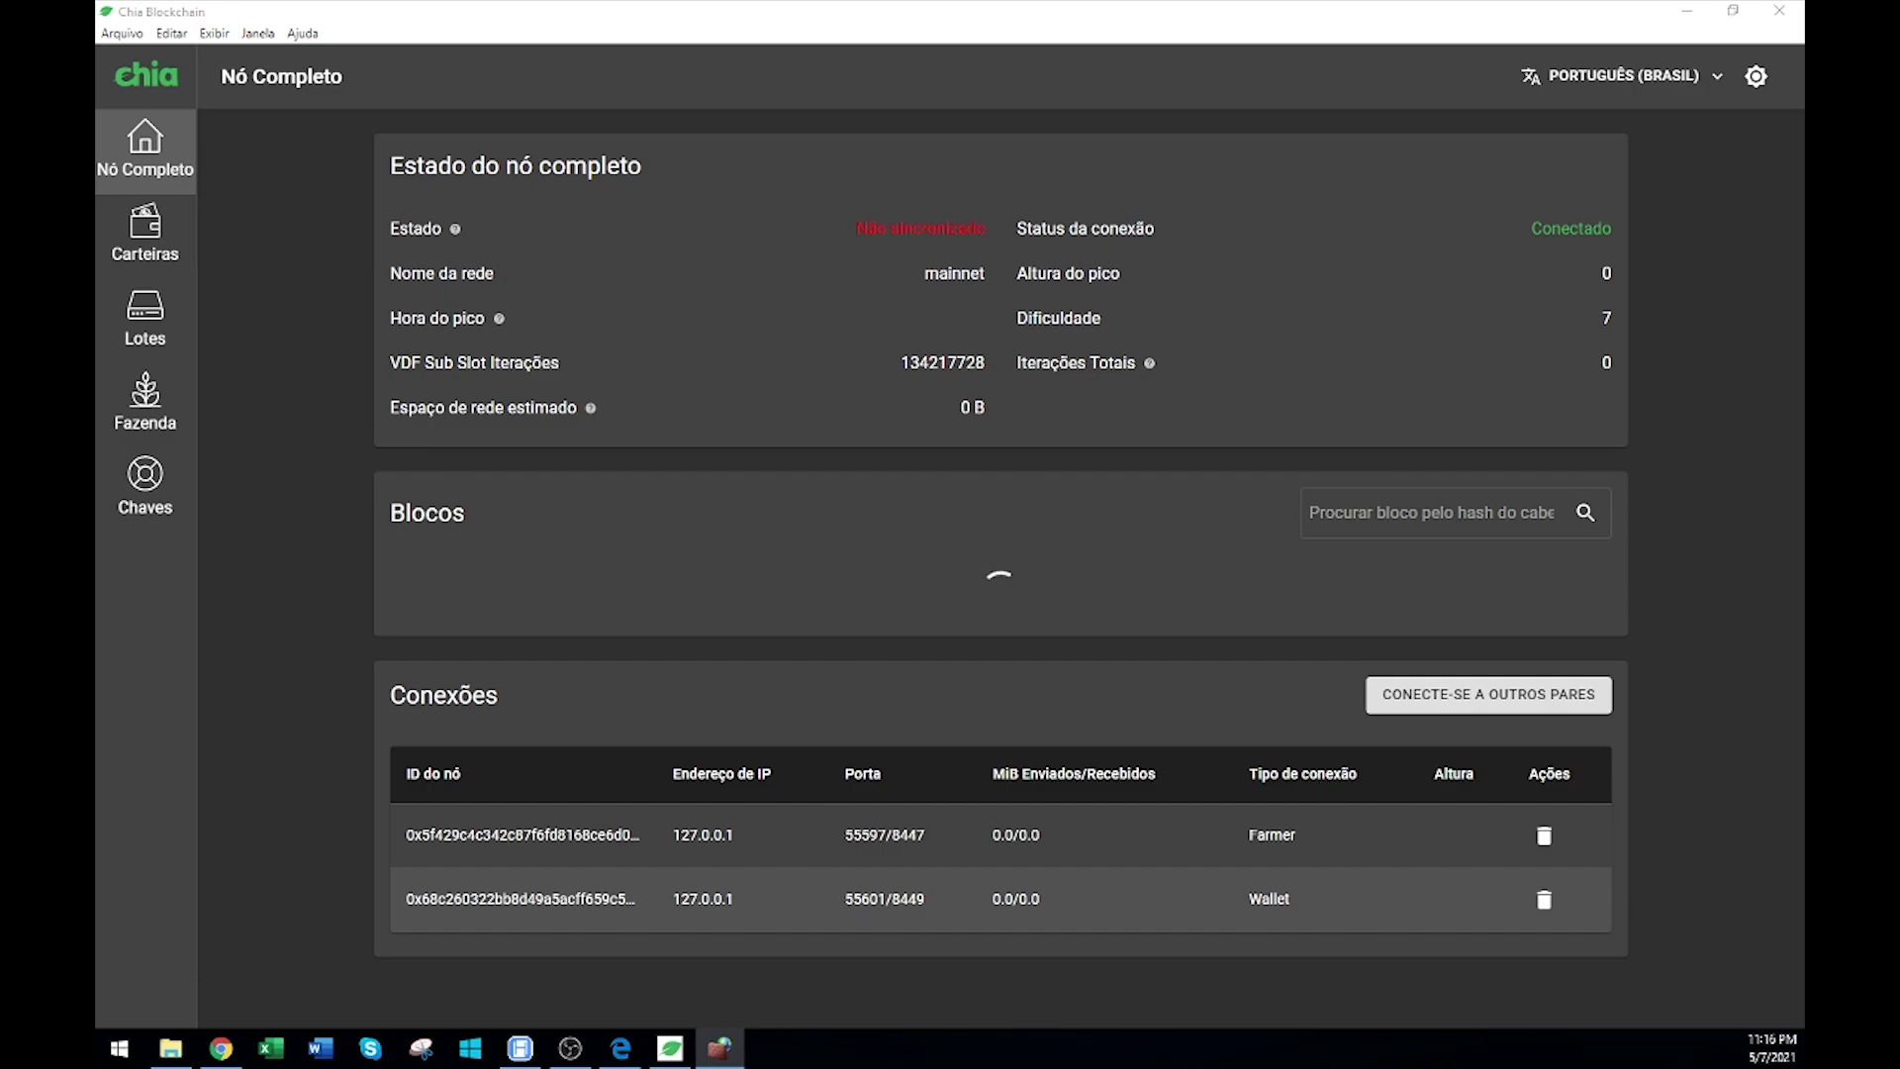
click(947, 582)
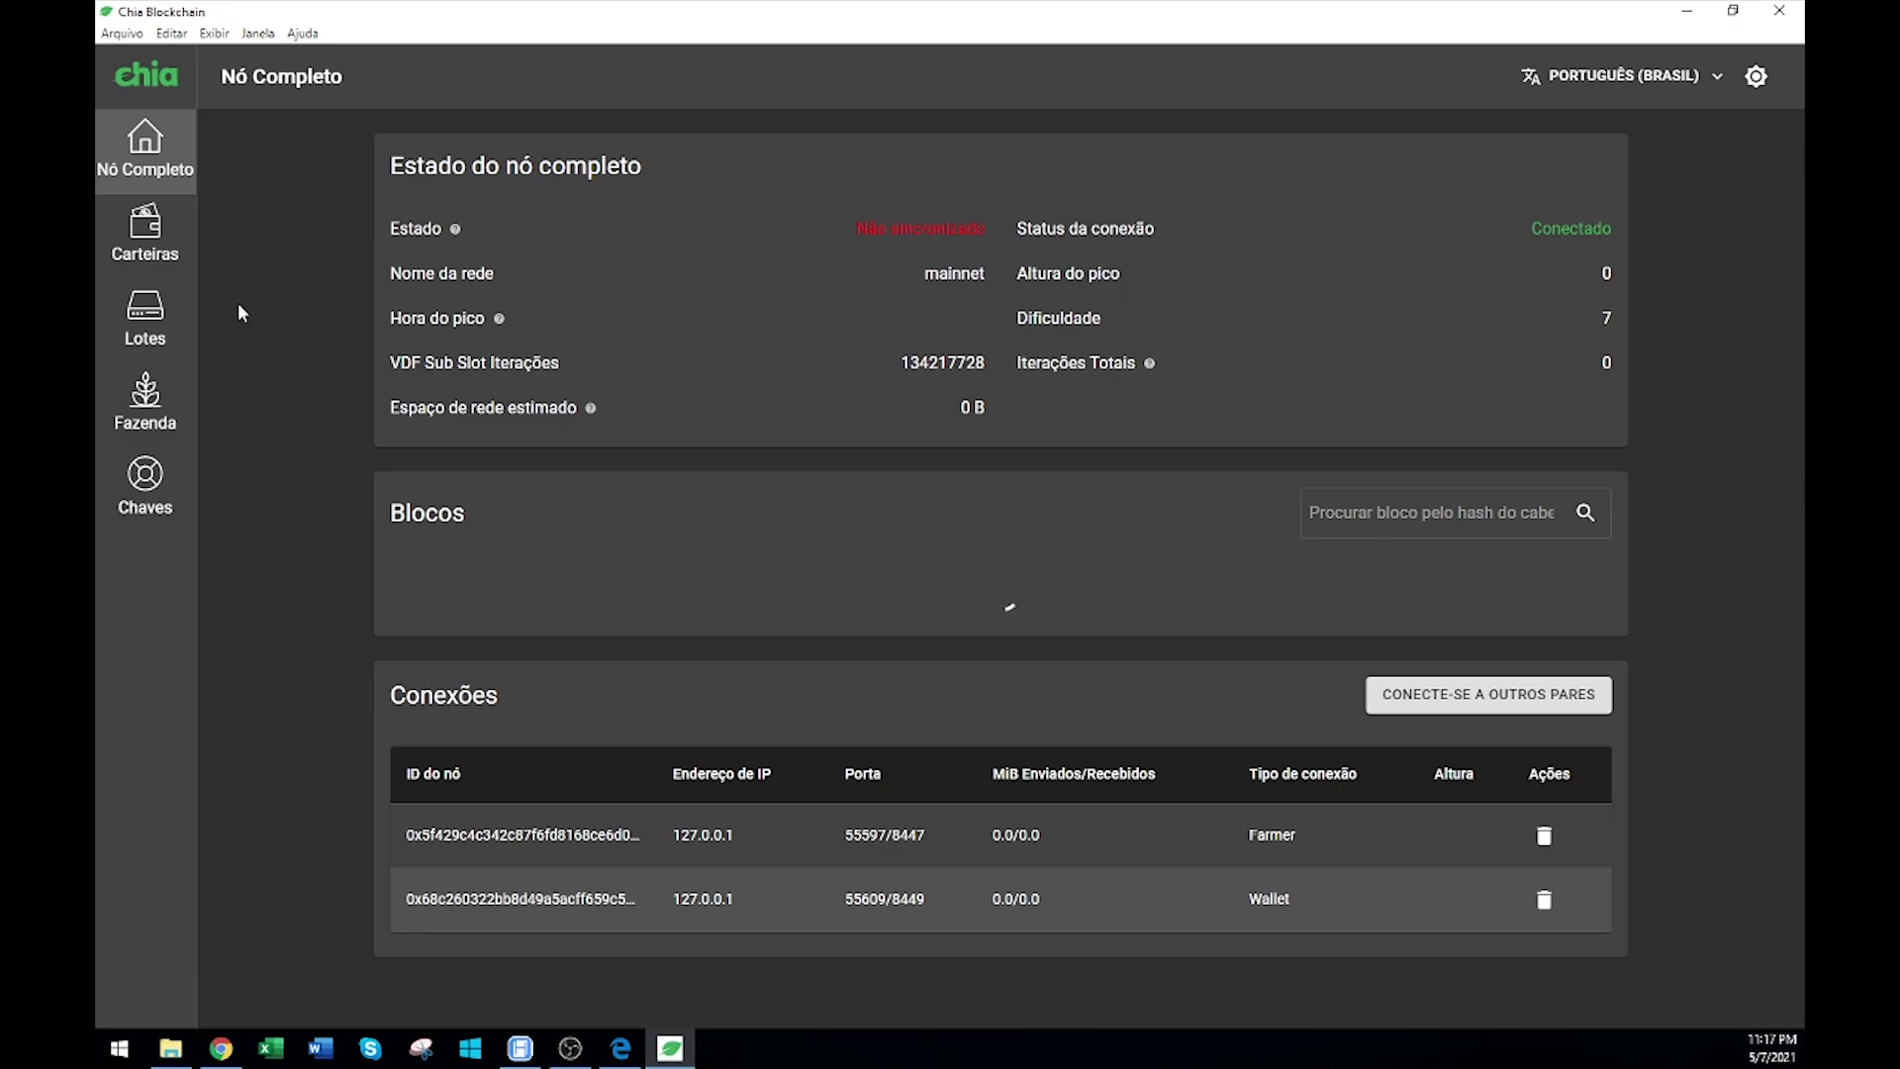
View the Carteiras page, expanding and collapsing the pending balances and checking the receiving address.
click(159, 243)
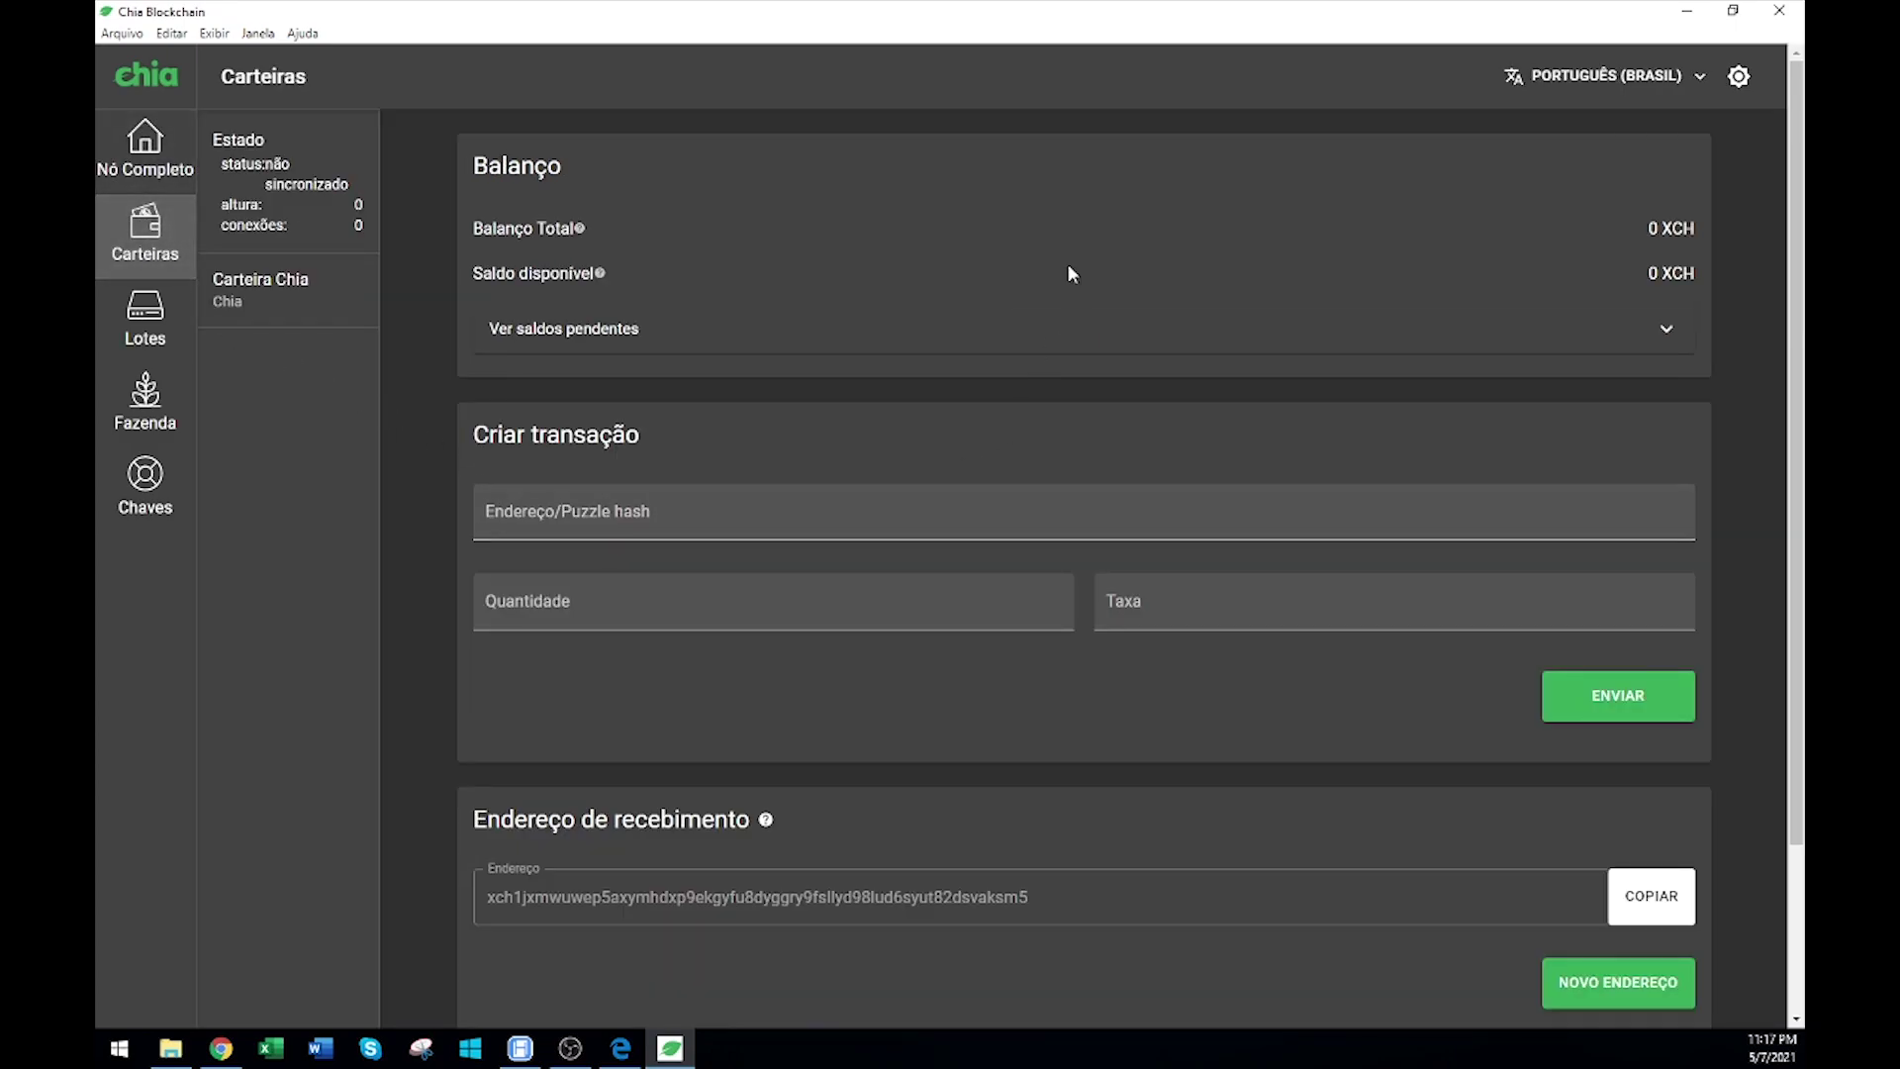
click(1655, 334)
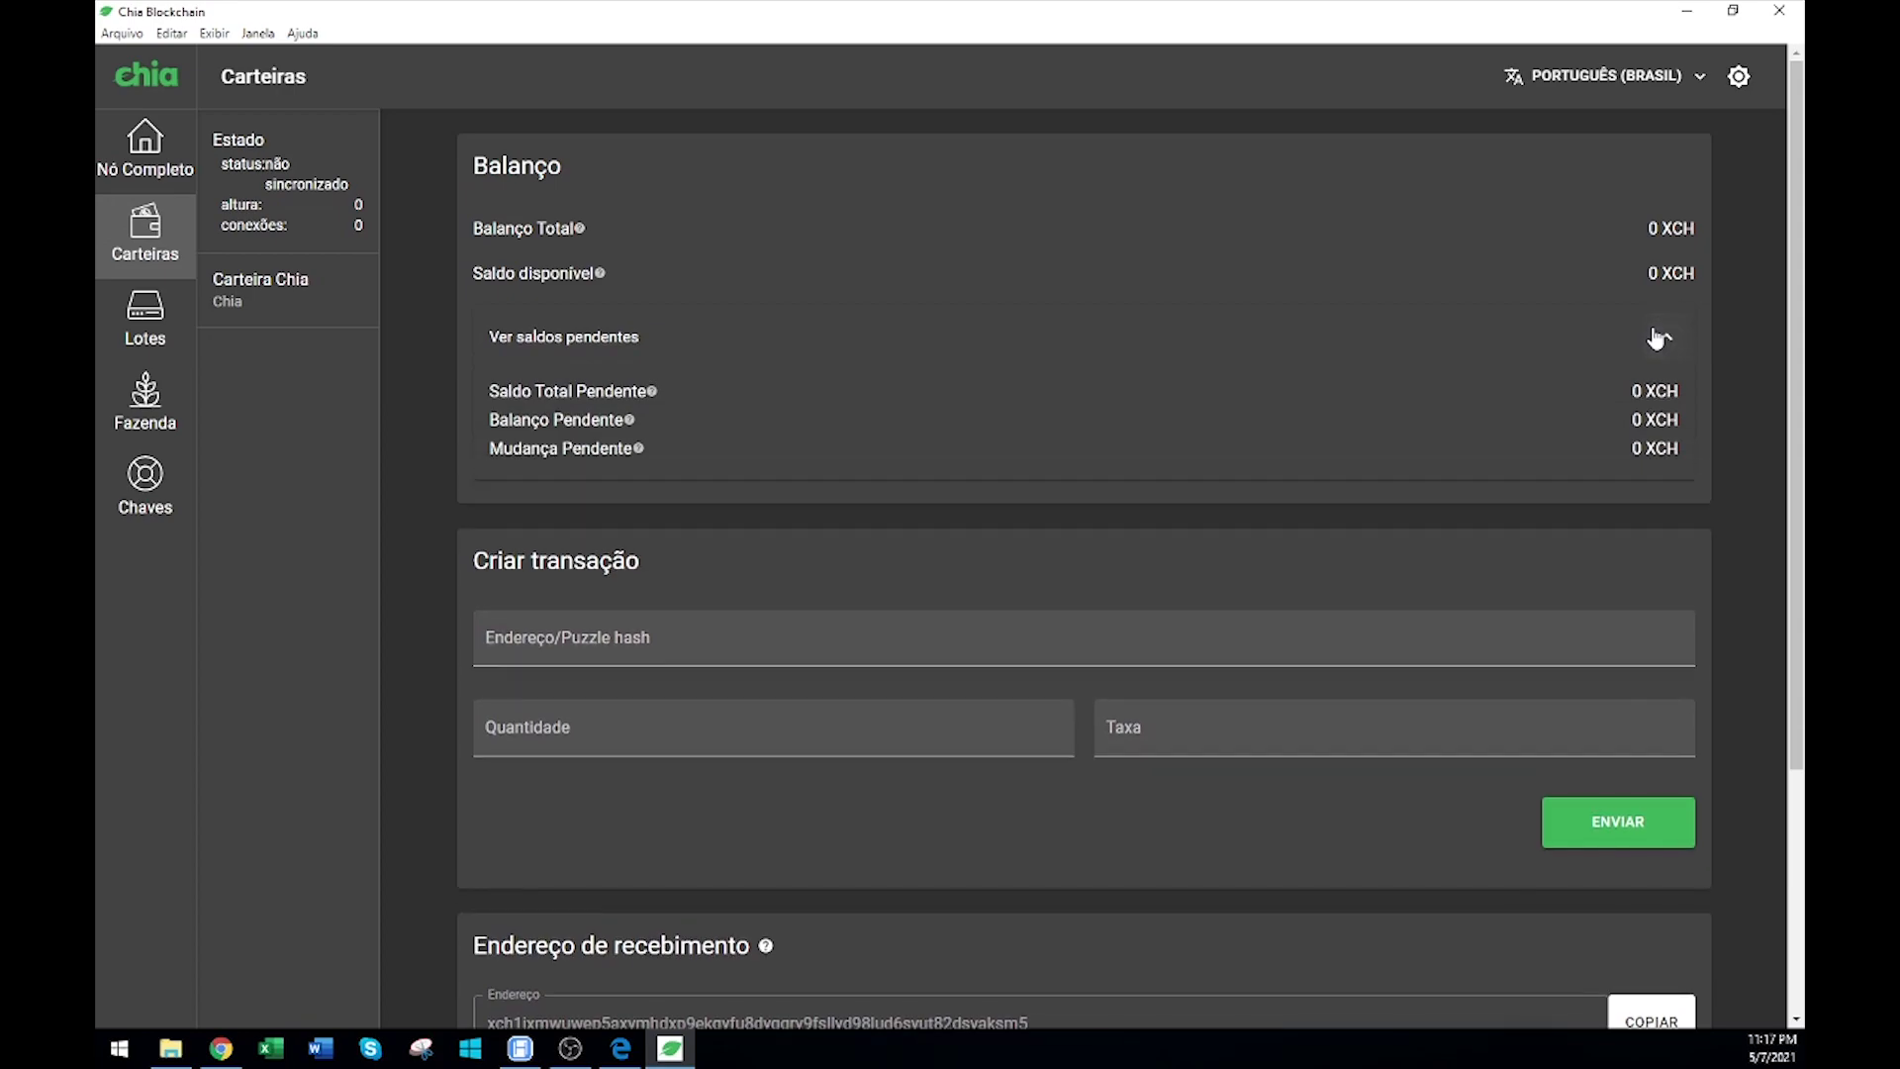
click(1655, 339)
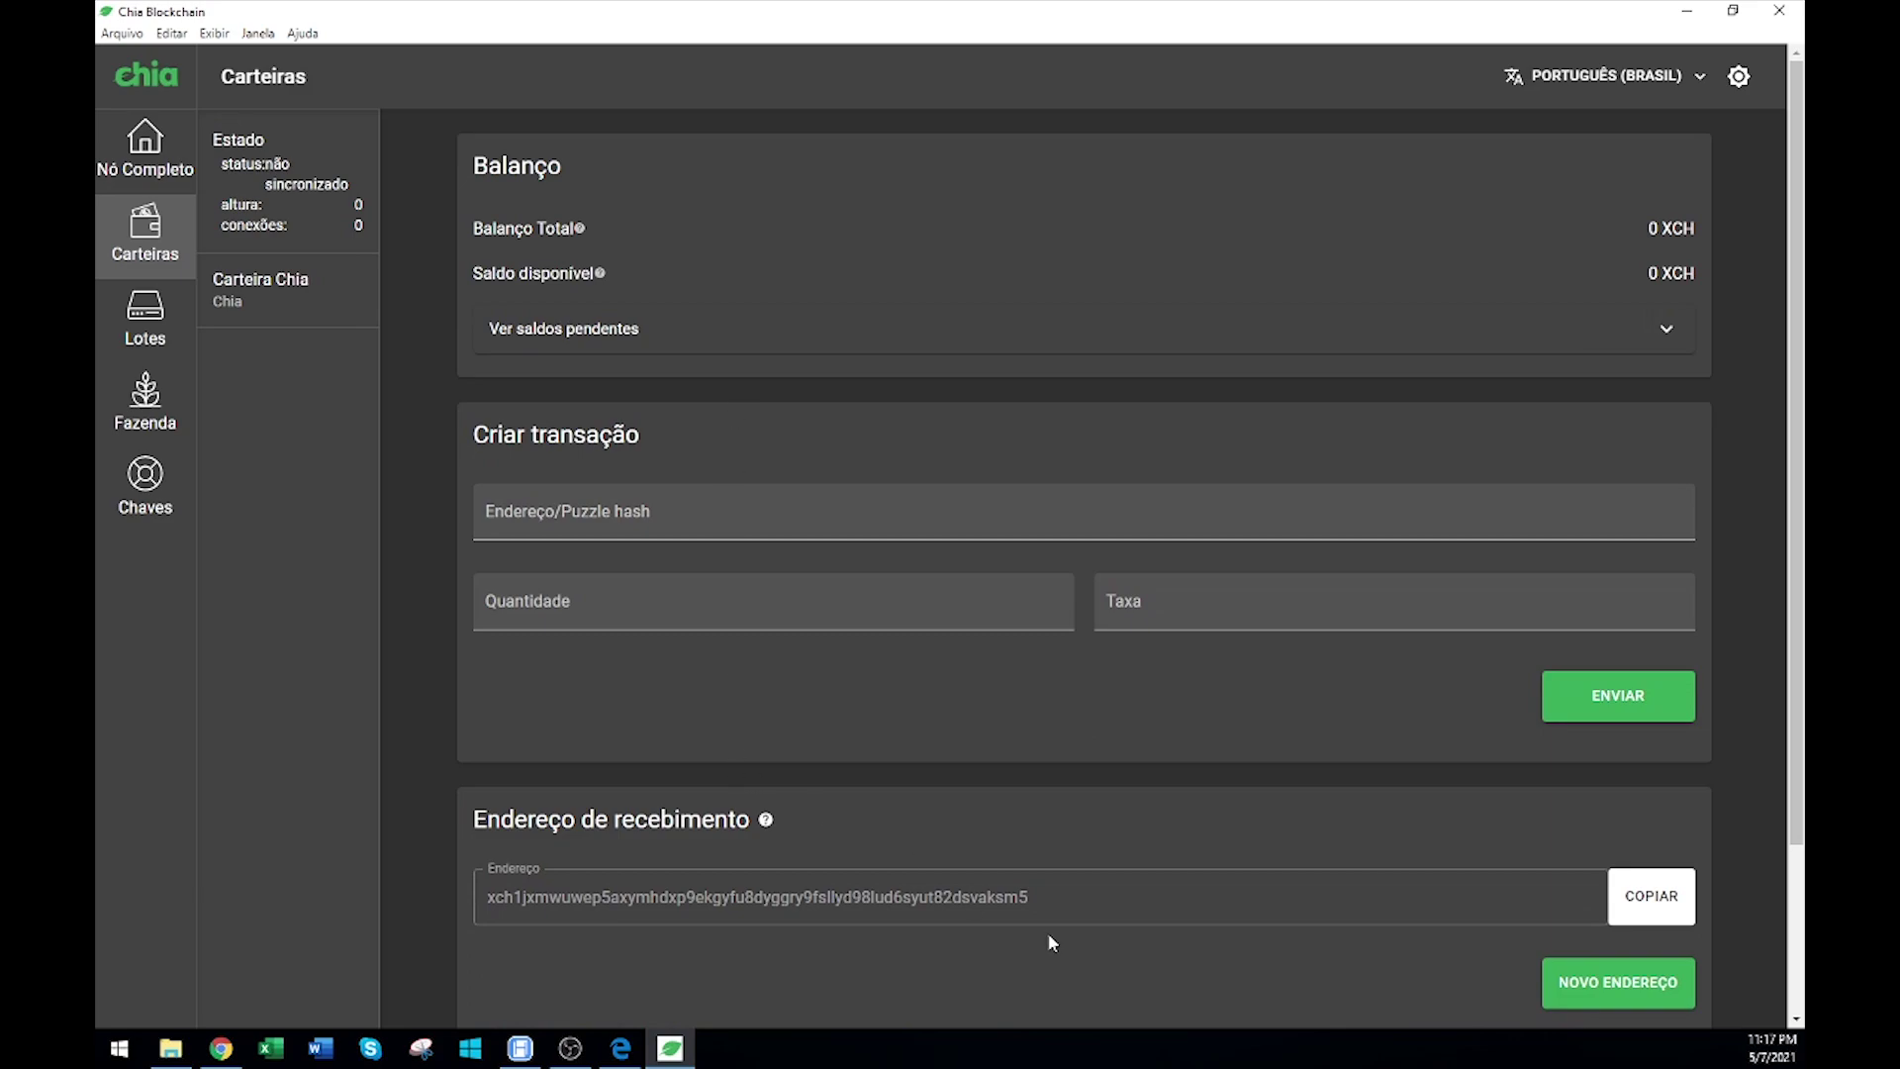
drag(1101, 899, 940, 935)
click(460, 901)
View the Lotes page and the Fazenda farm overview, and return to Lotes.
click(144, 319)
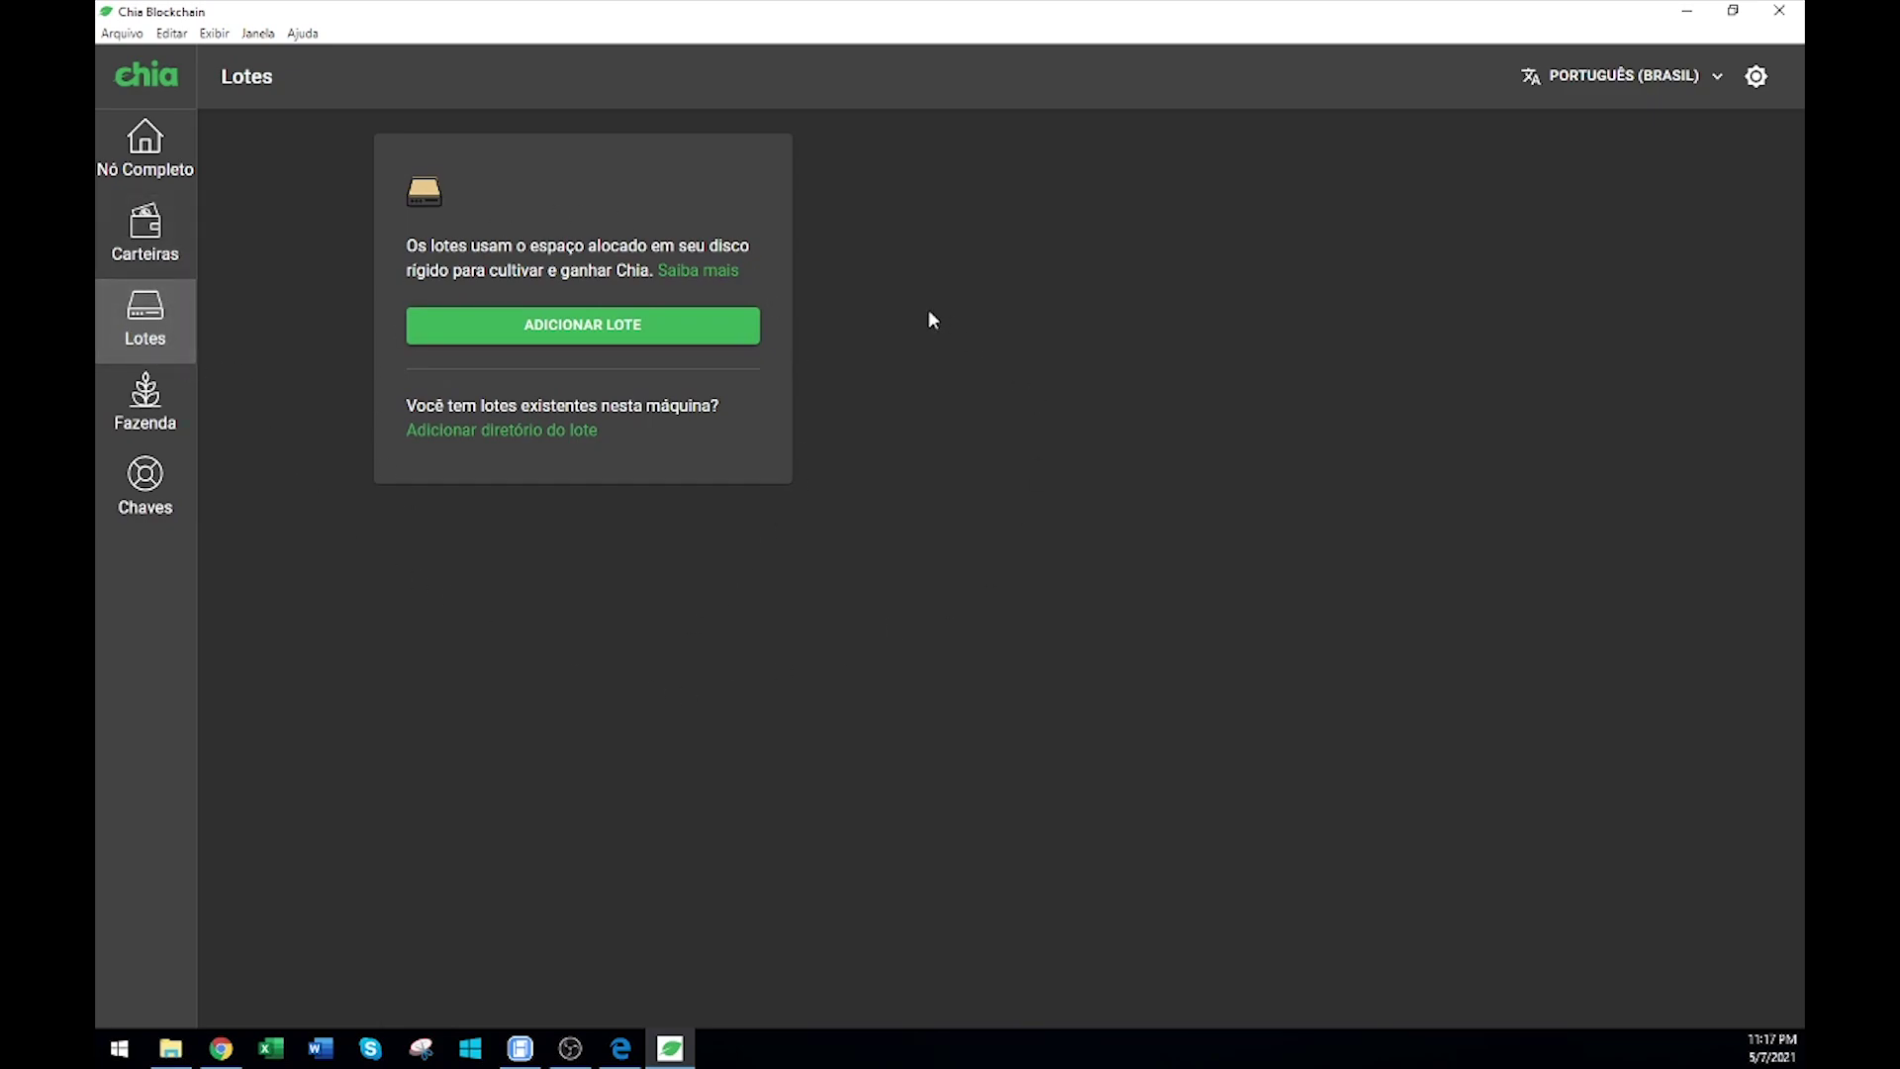
click(161, 420)
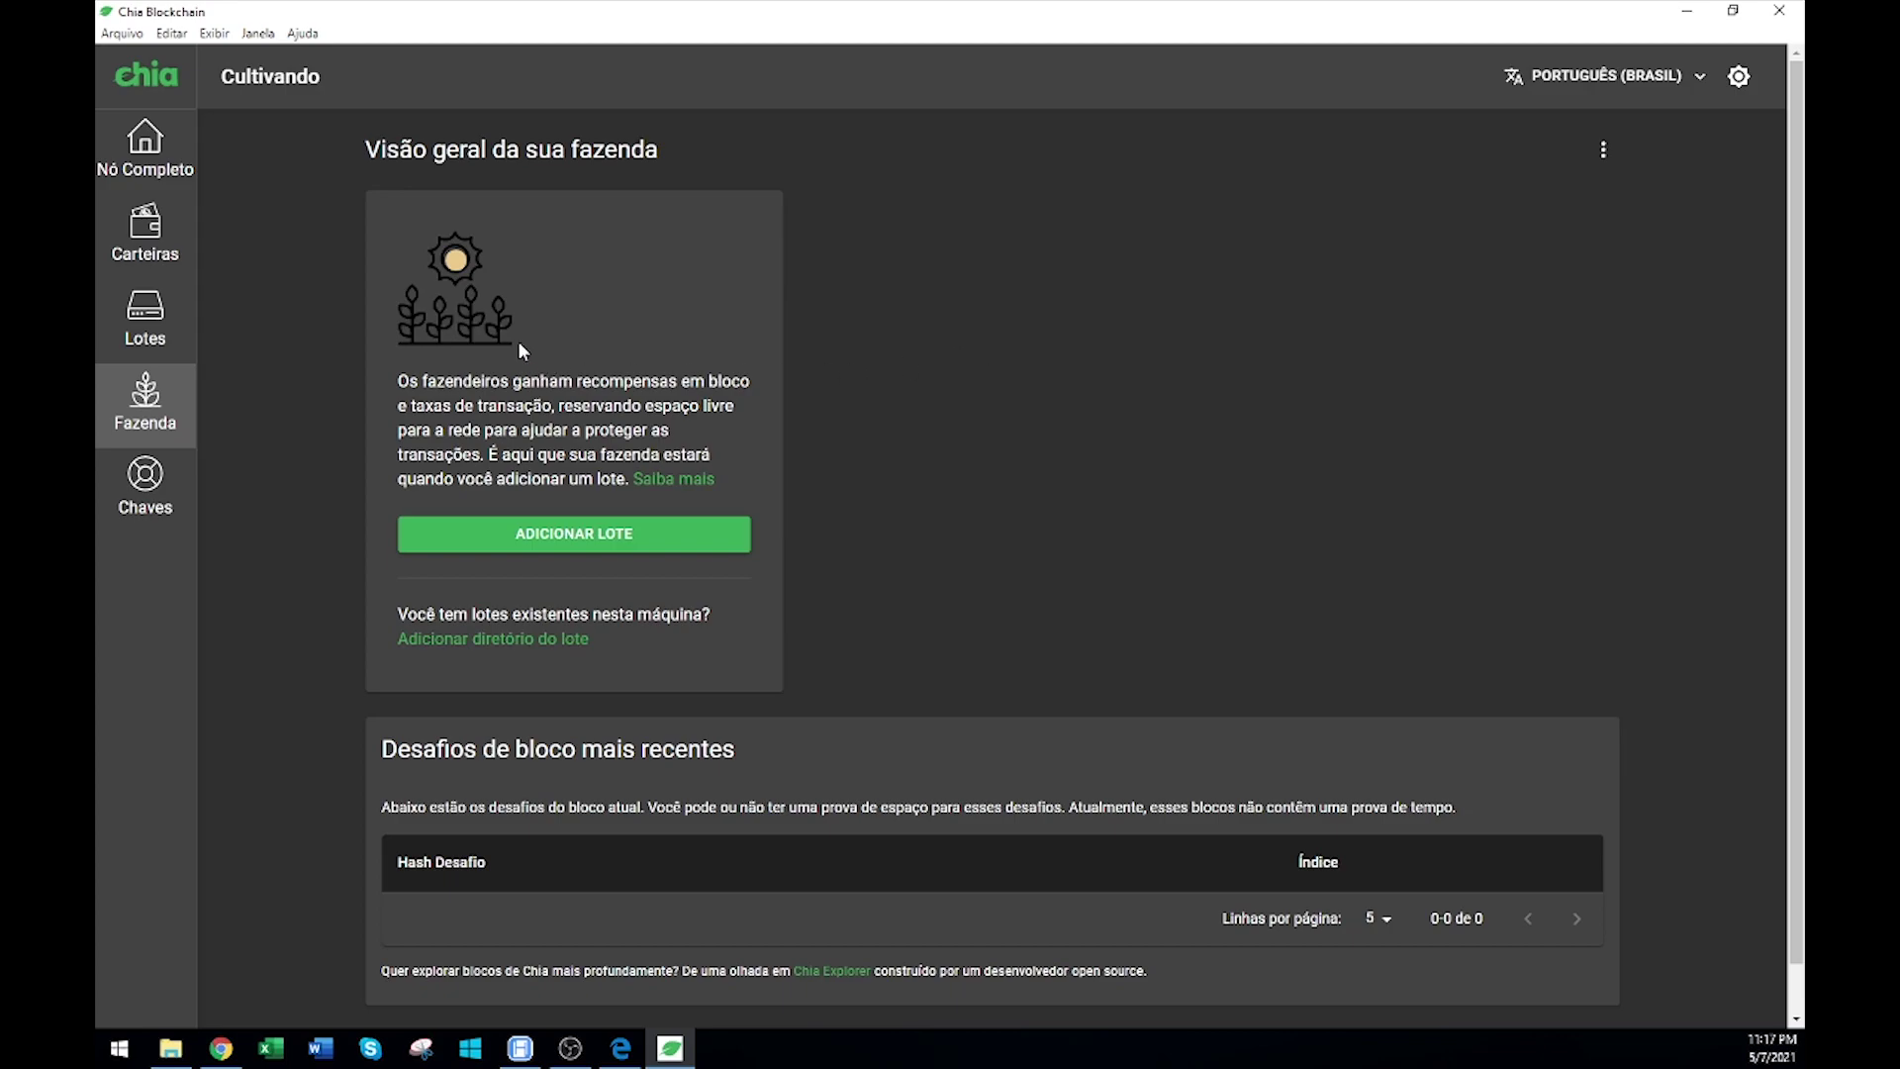
click(158, 328)
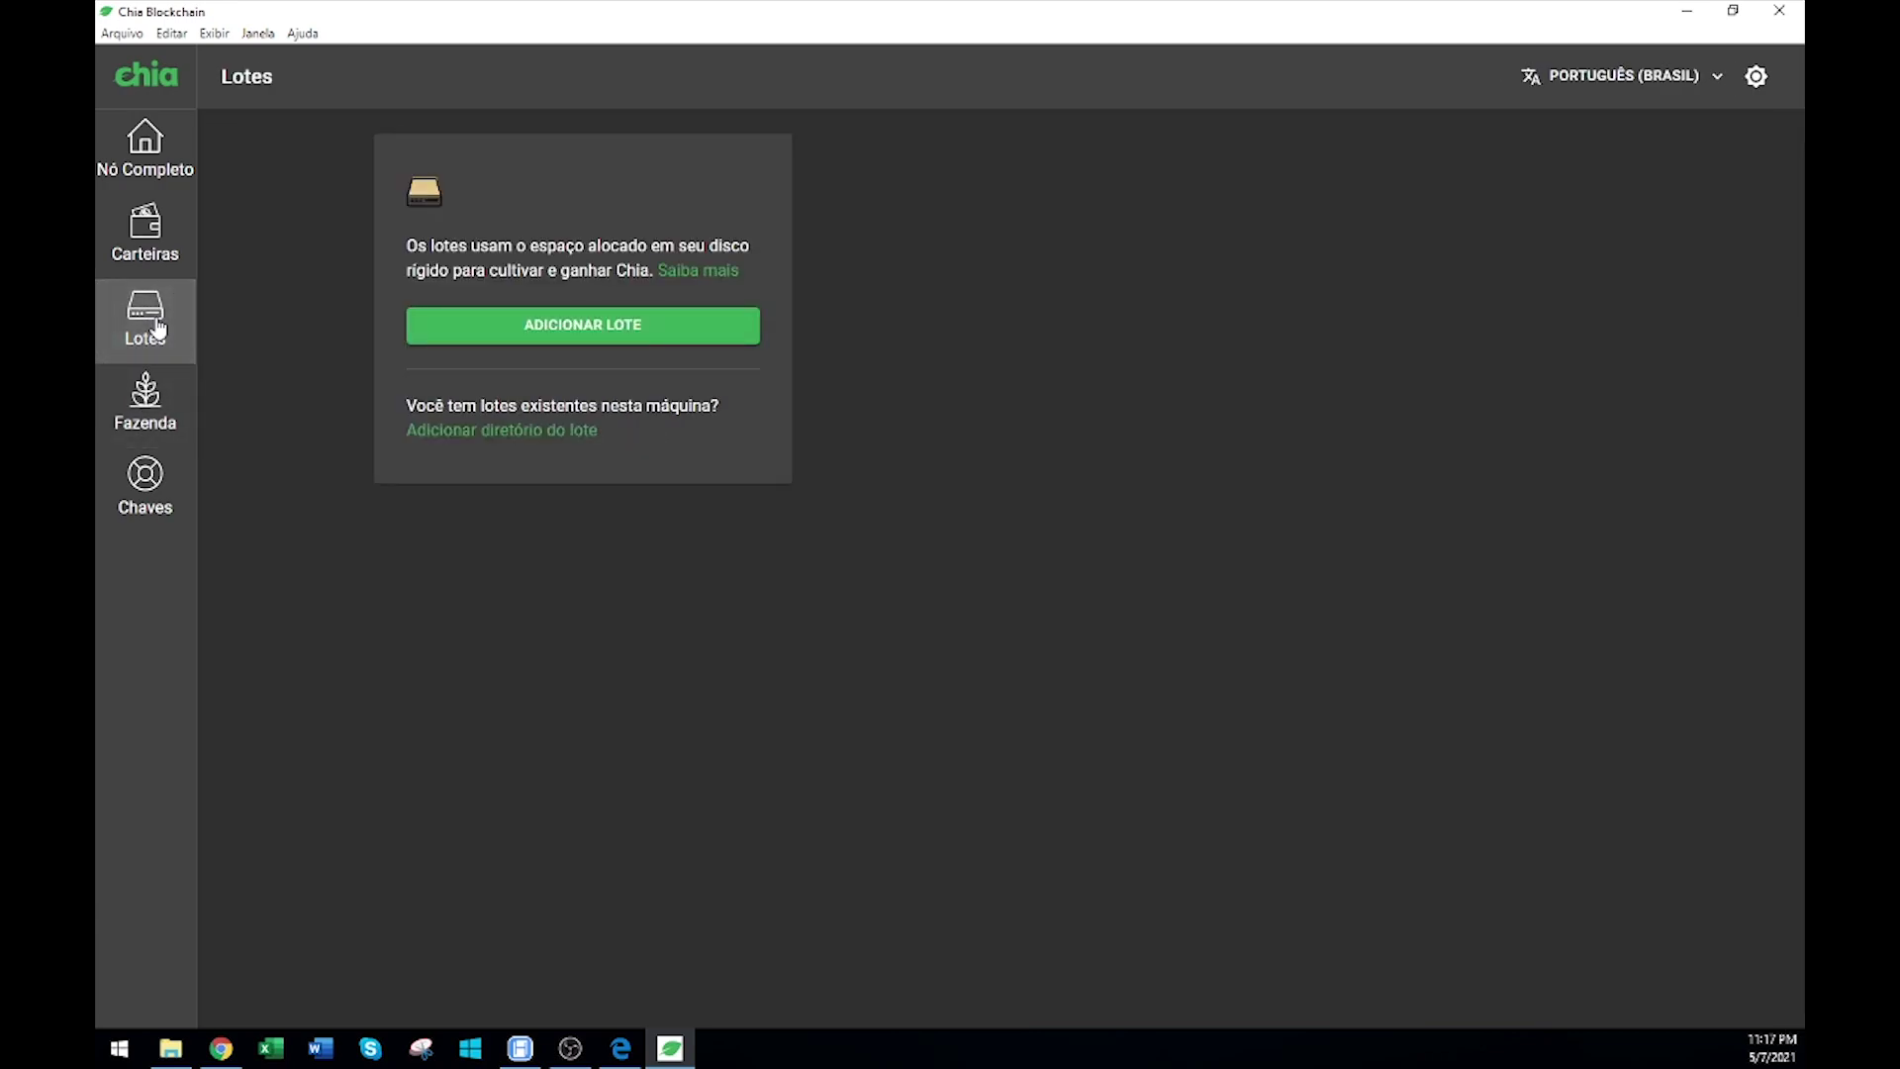
Start adding a plot and try the 600MiB (k=25, temporary space: 1.8GiB) size, cancelling the confirmation for k = 25.
click(557, 332)
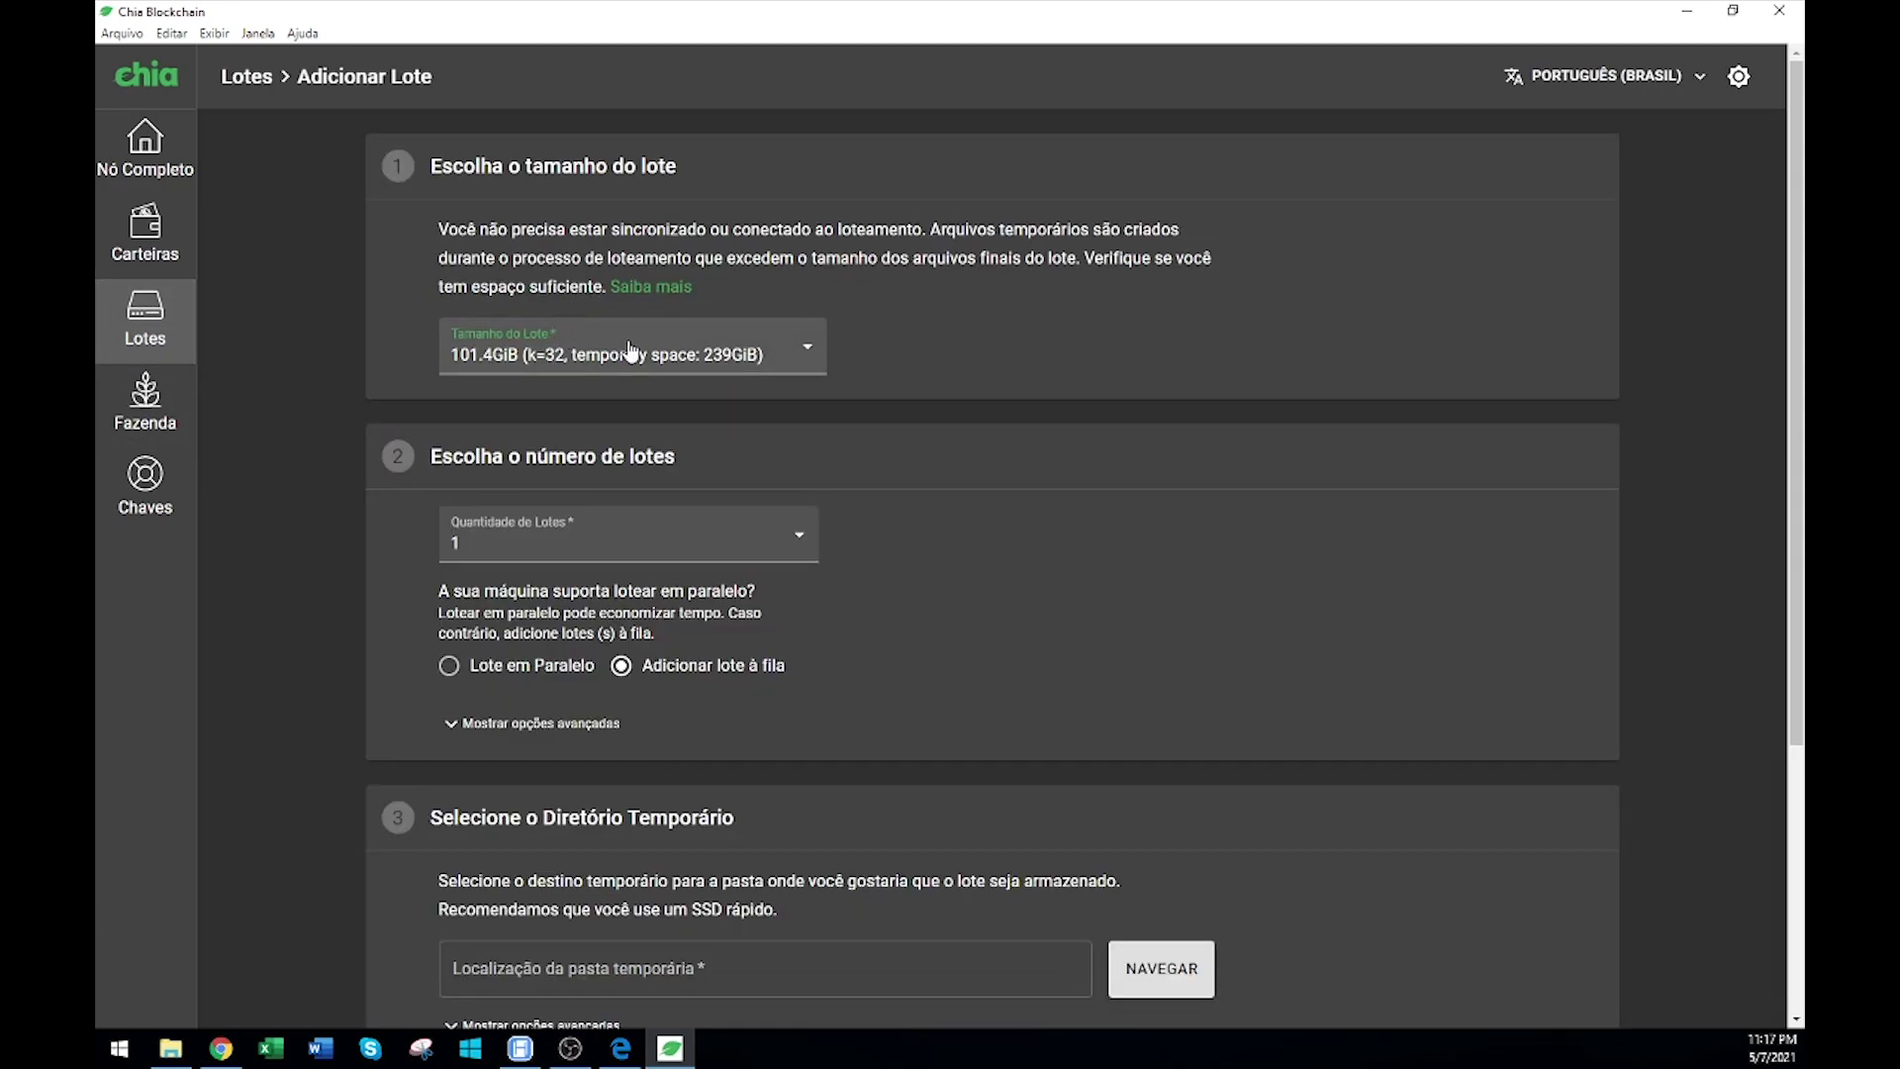
click(802, 349)
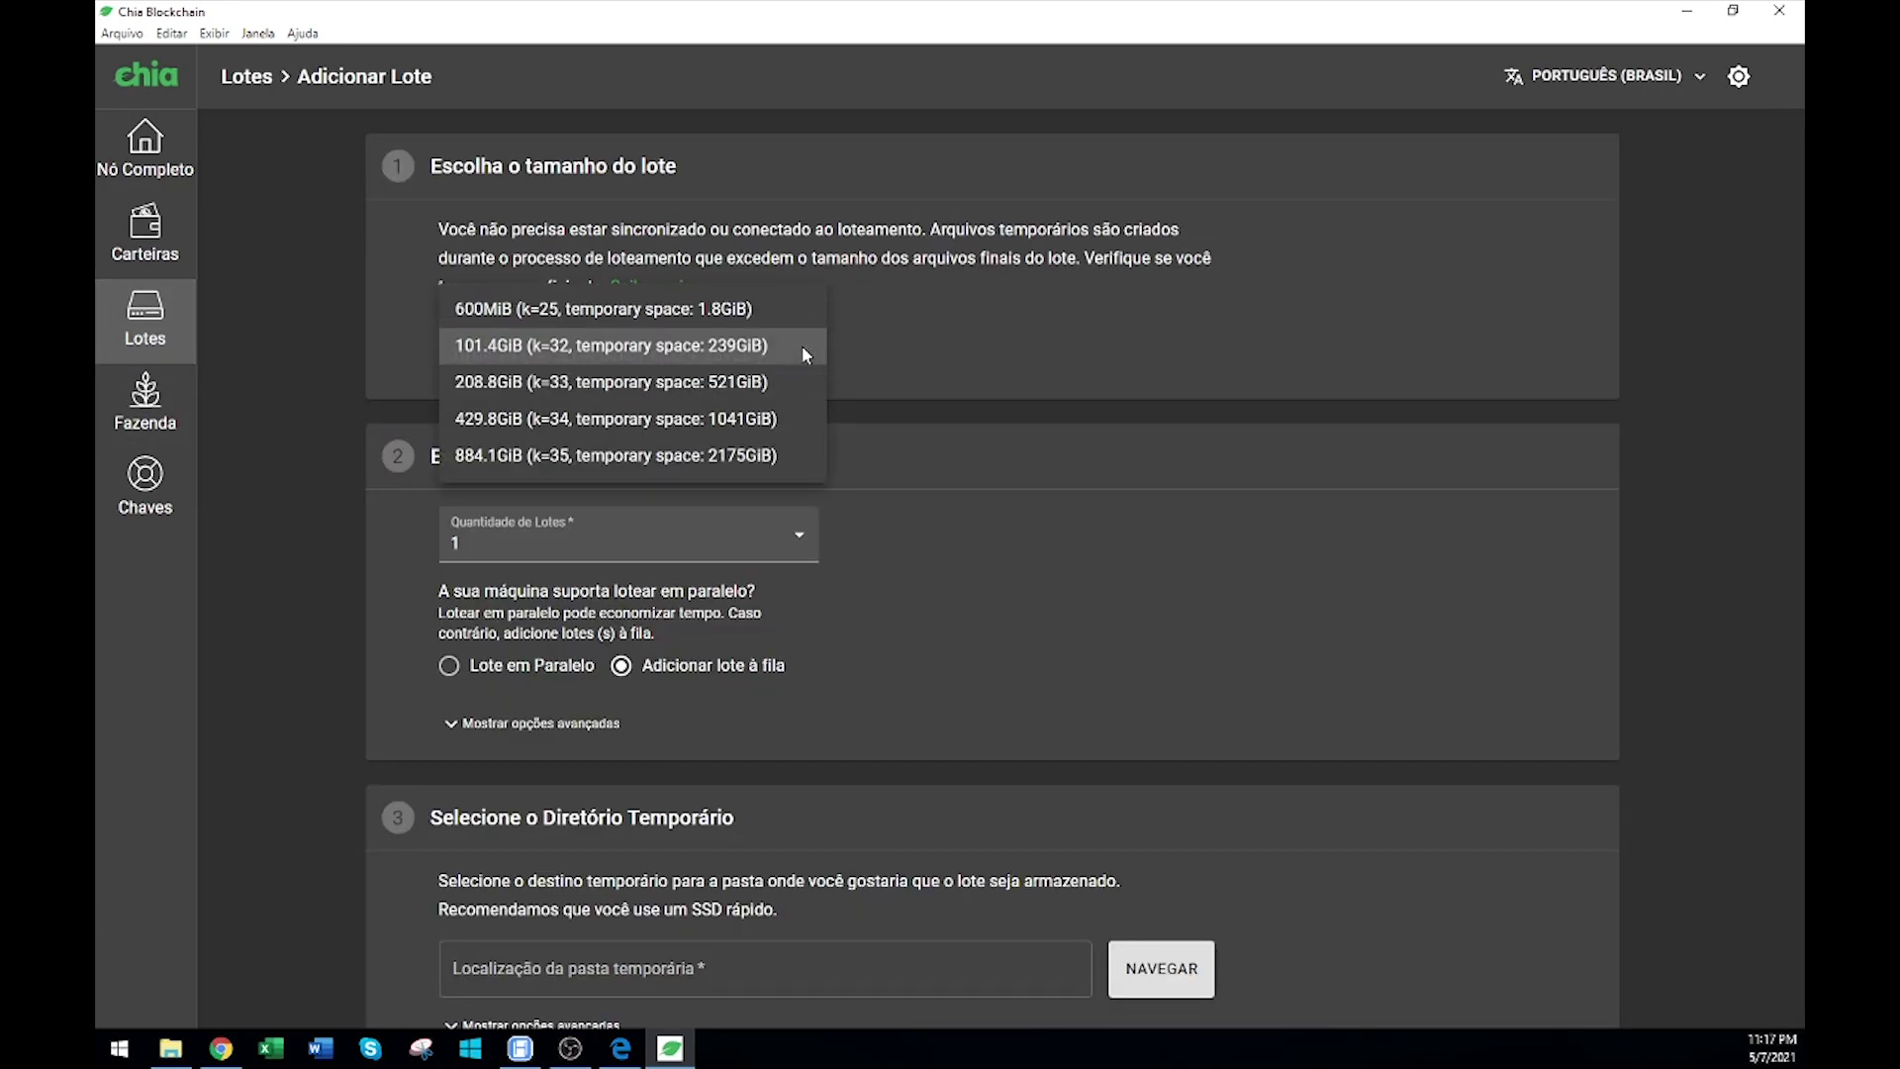
click(694, 308)
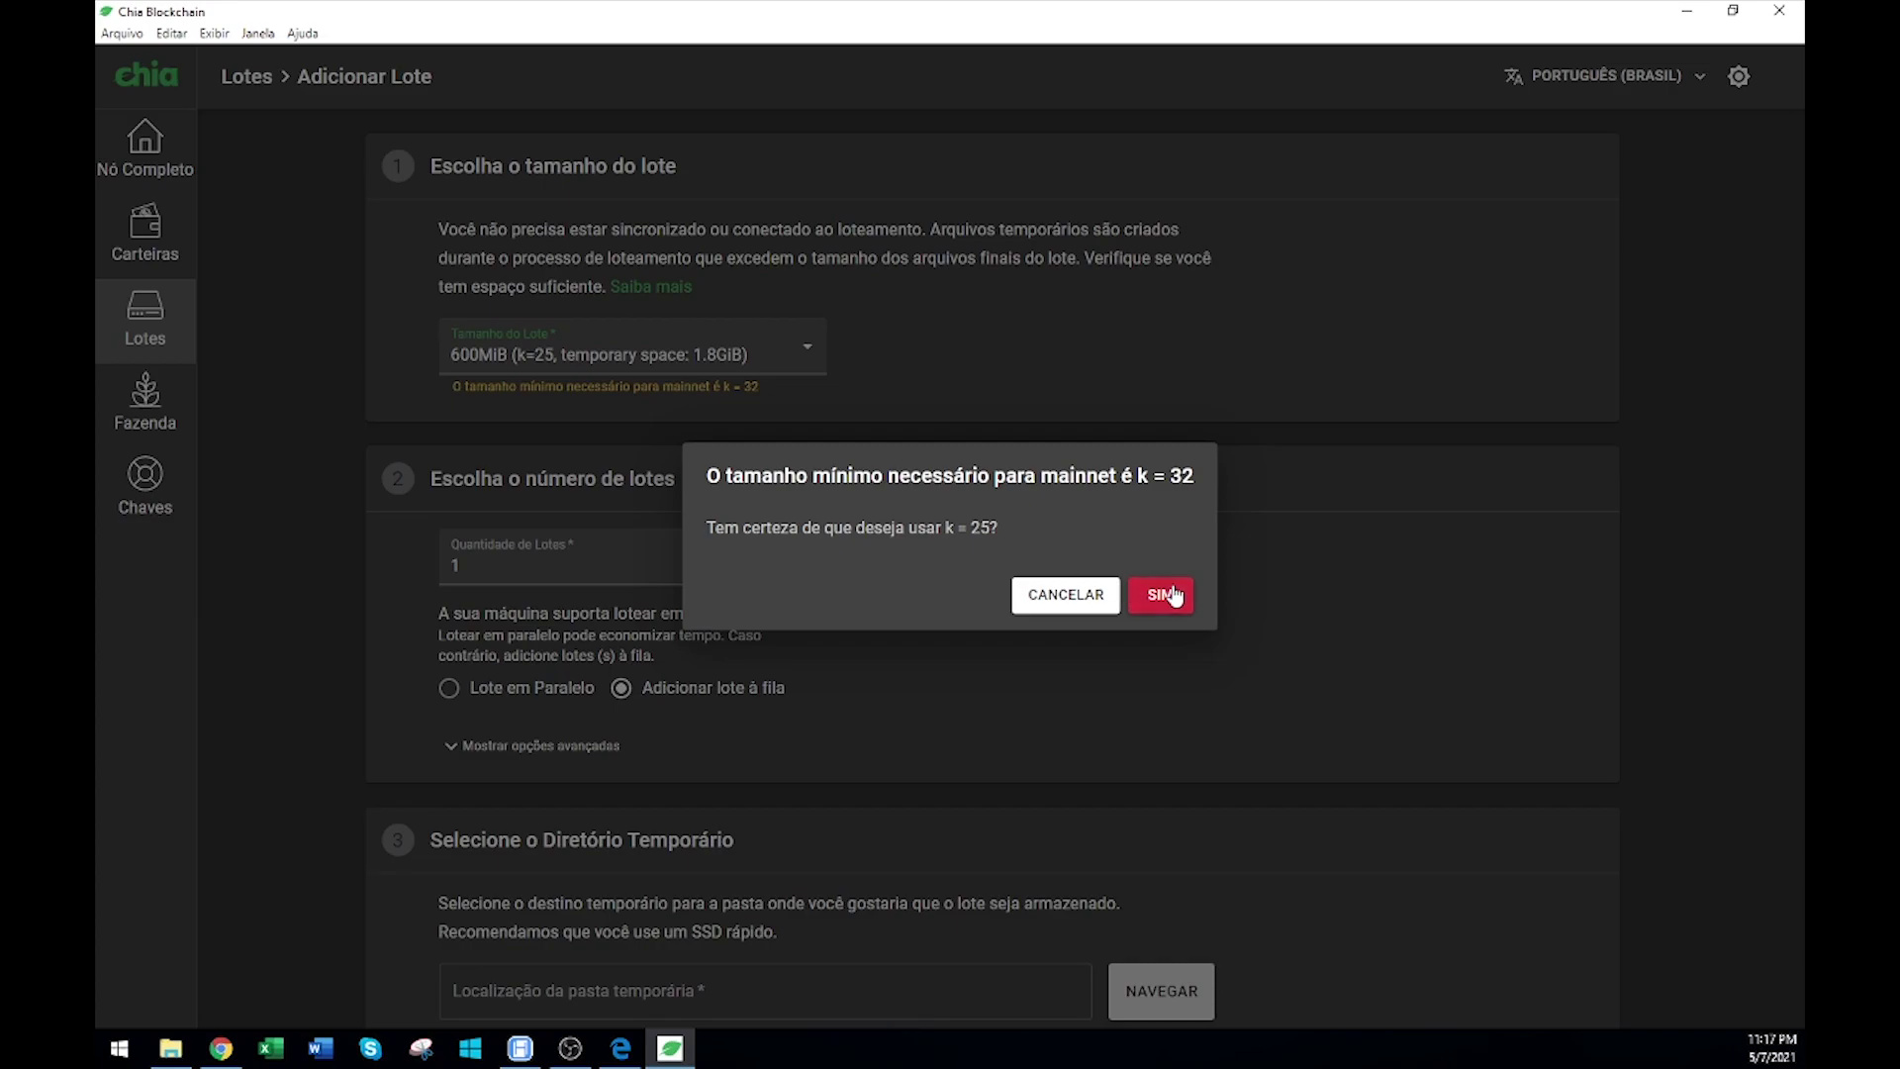
click(1065, 594)
Try the 208.8GiB (k=33) plot size and settle on 101.4GiB (k=32, temporary space: 239GiB).
click(796, 358)
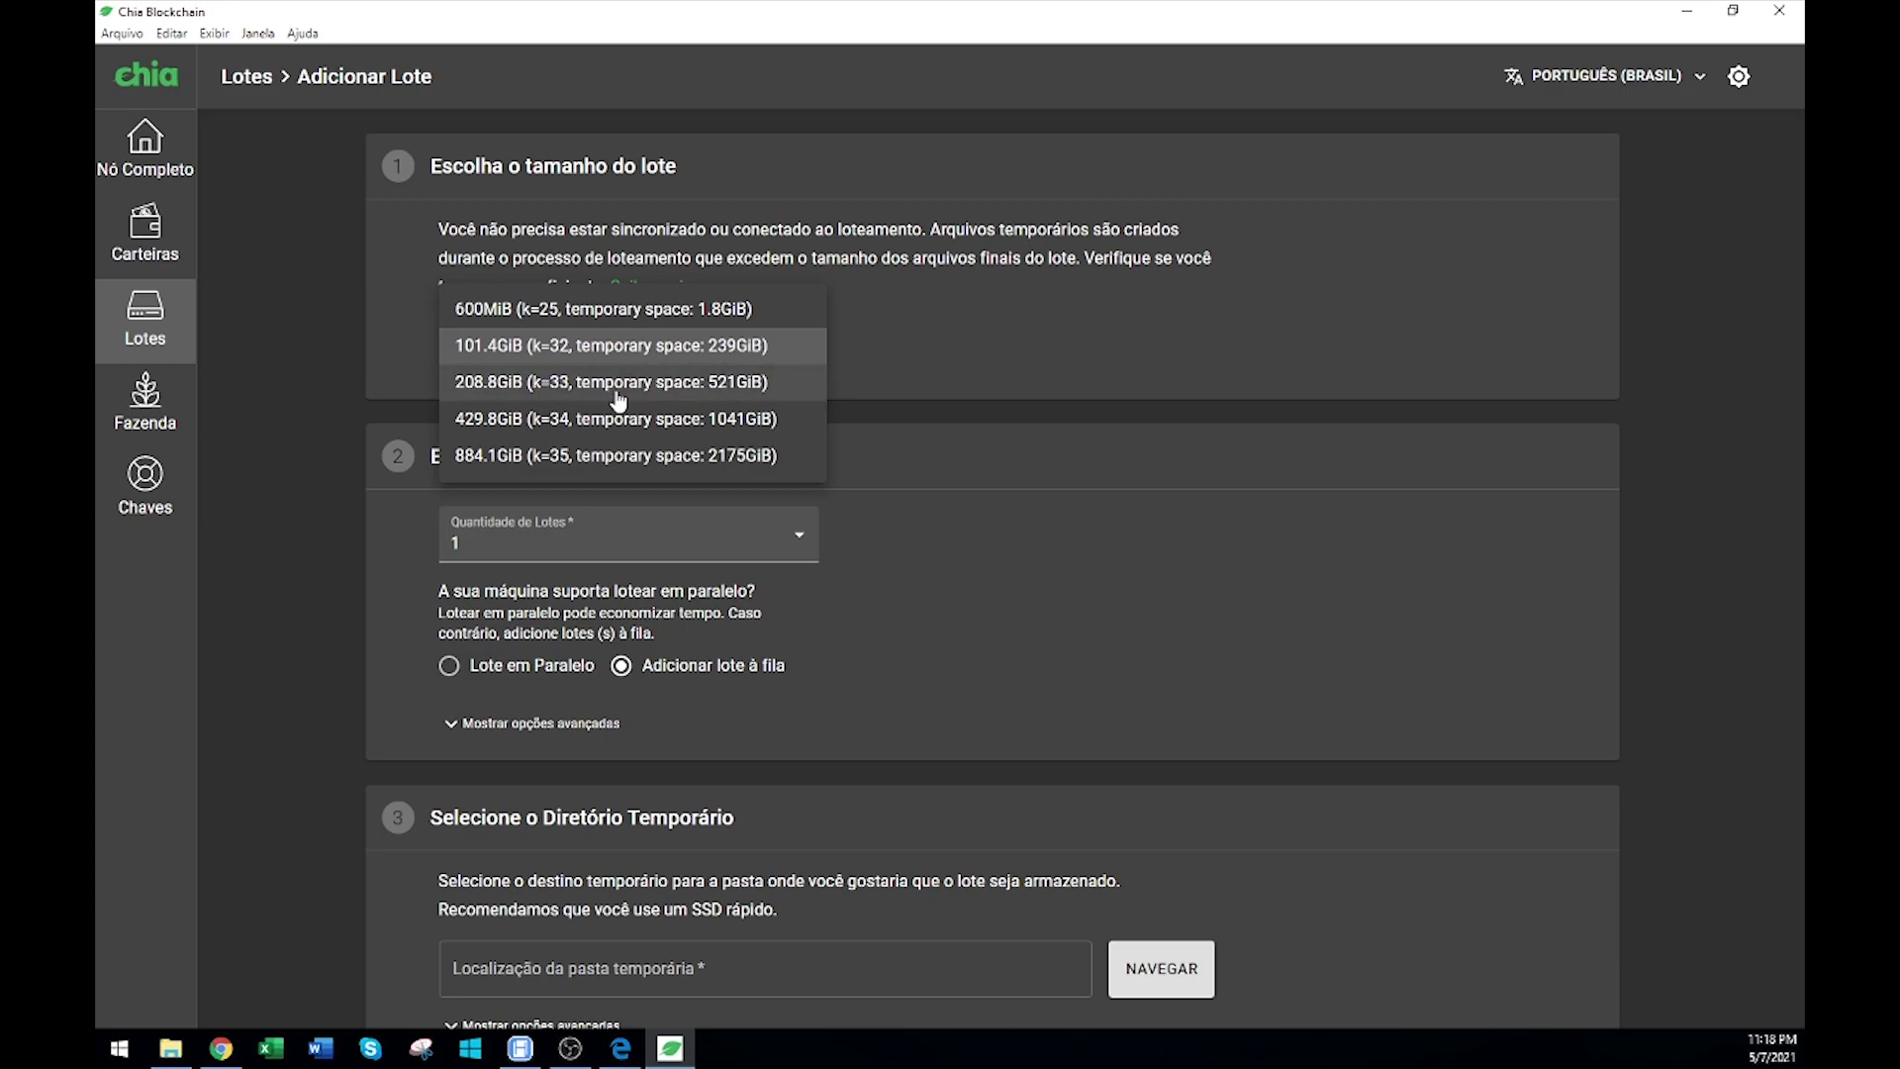
click(768, 391)
click(782, 355)
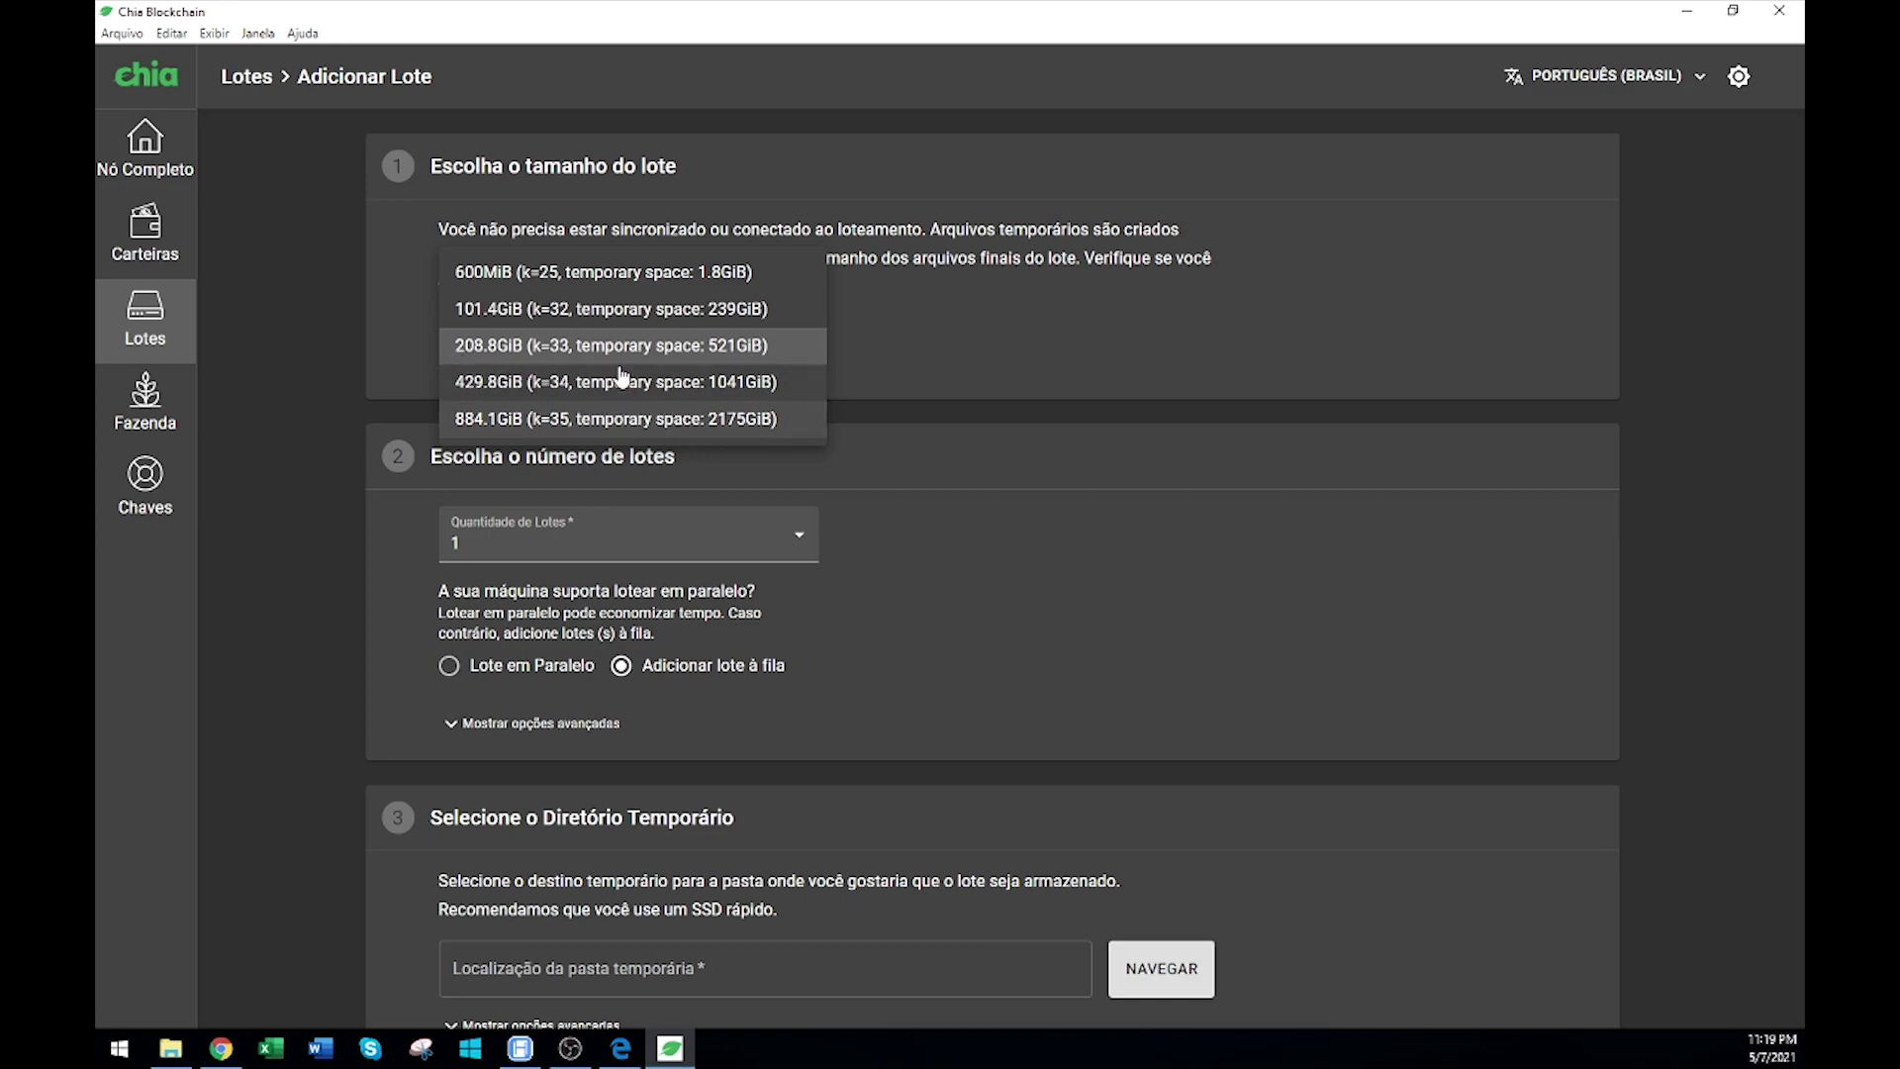
click(535, 313)
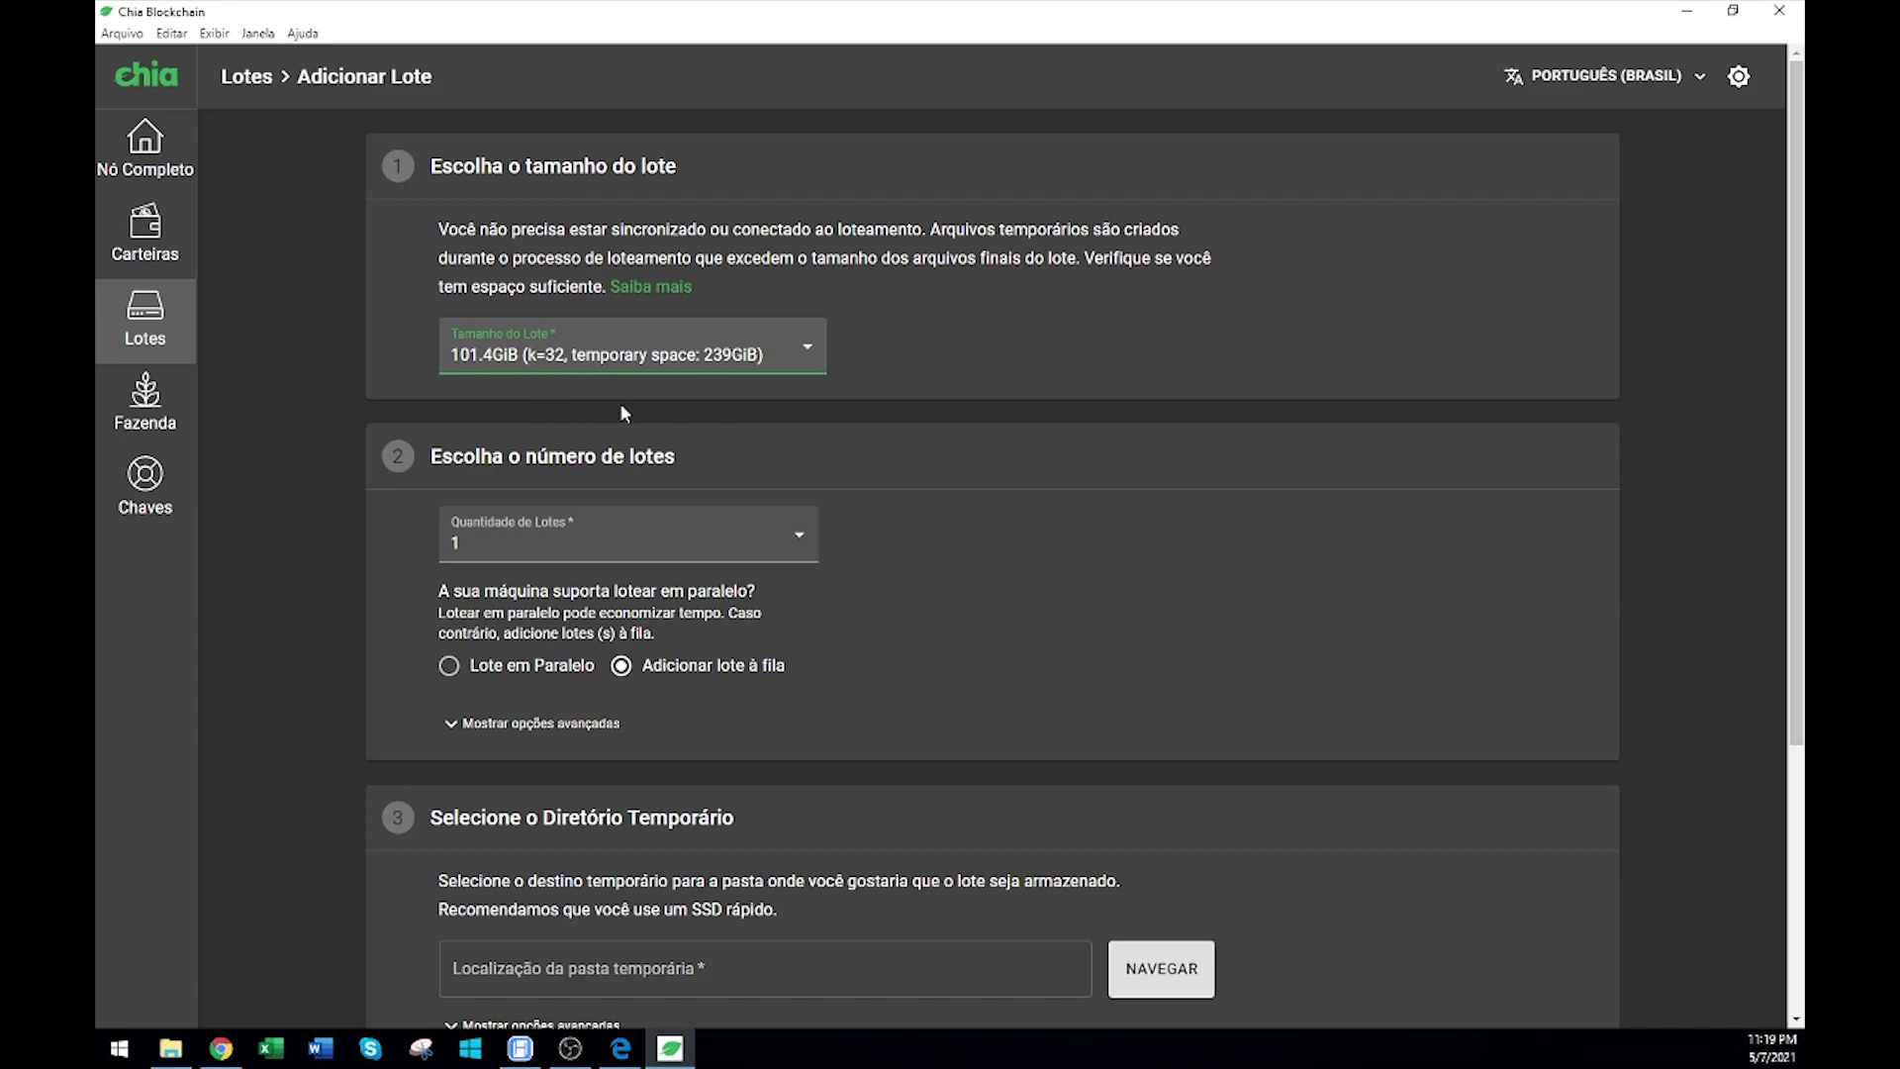
Set the number of plots to 4, trying parallel plotting before choosing Adicionar lote à fila.
scroll(620, 402, down, 1)
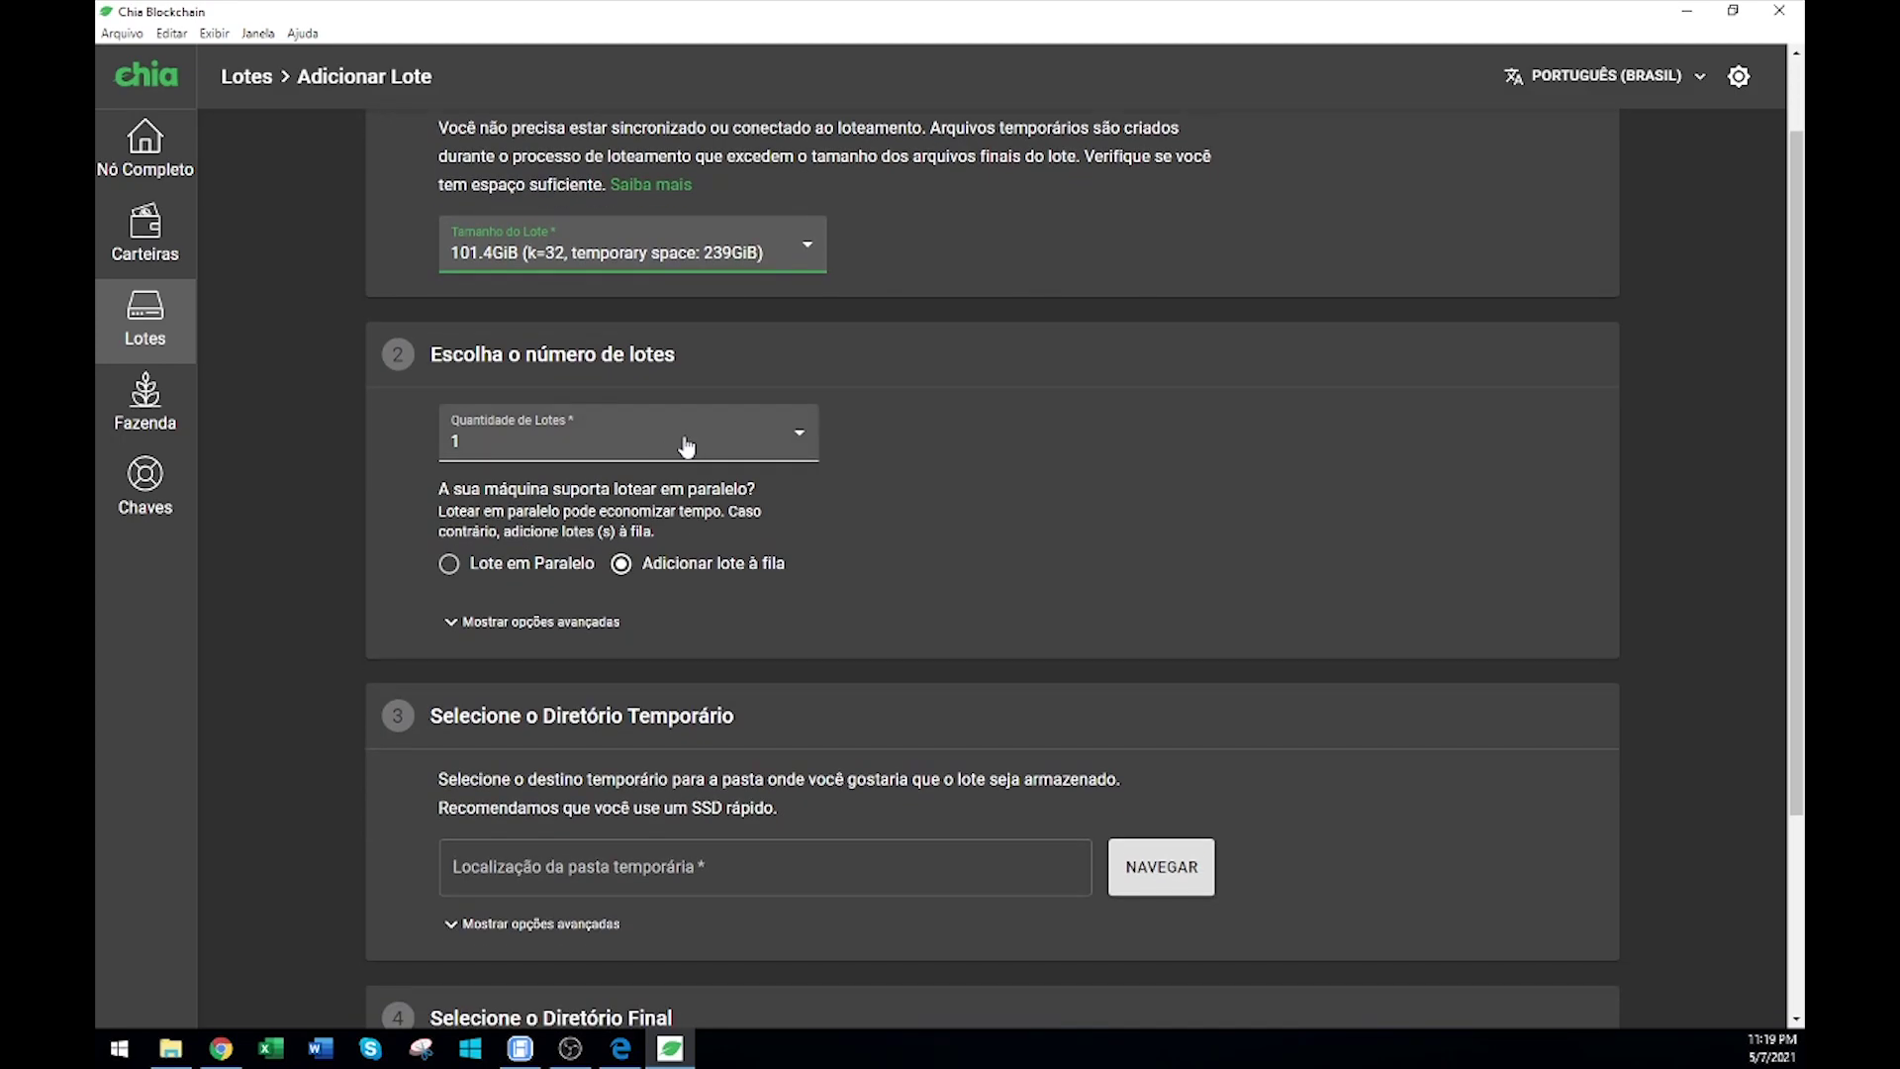
click(743, 443)
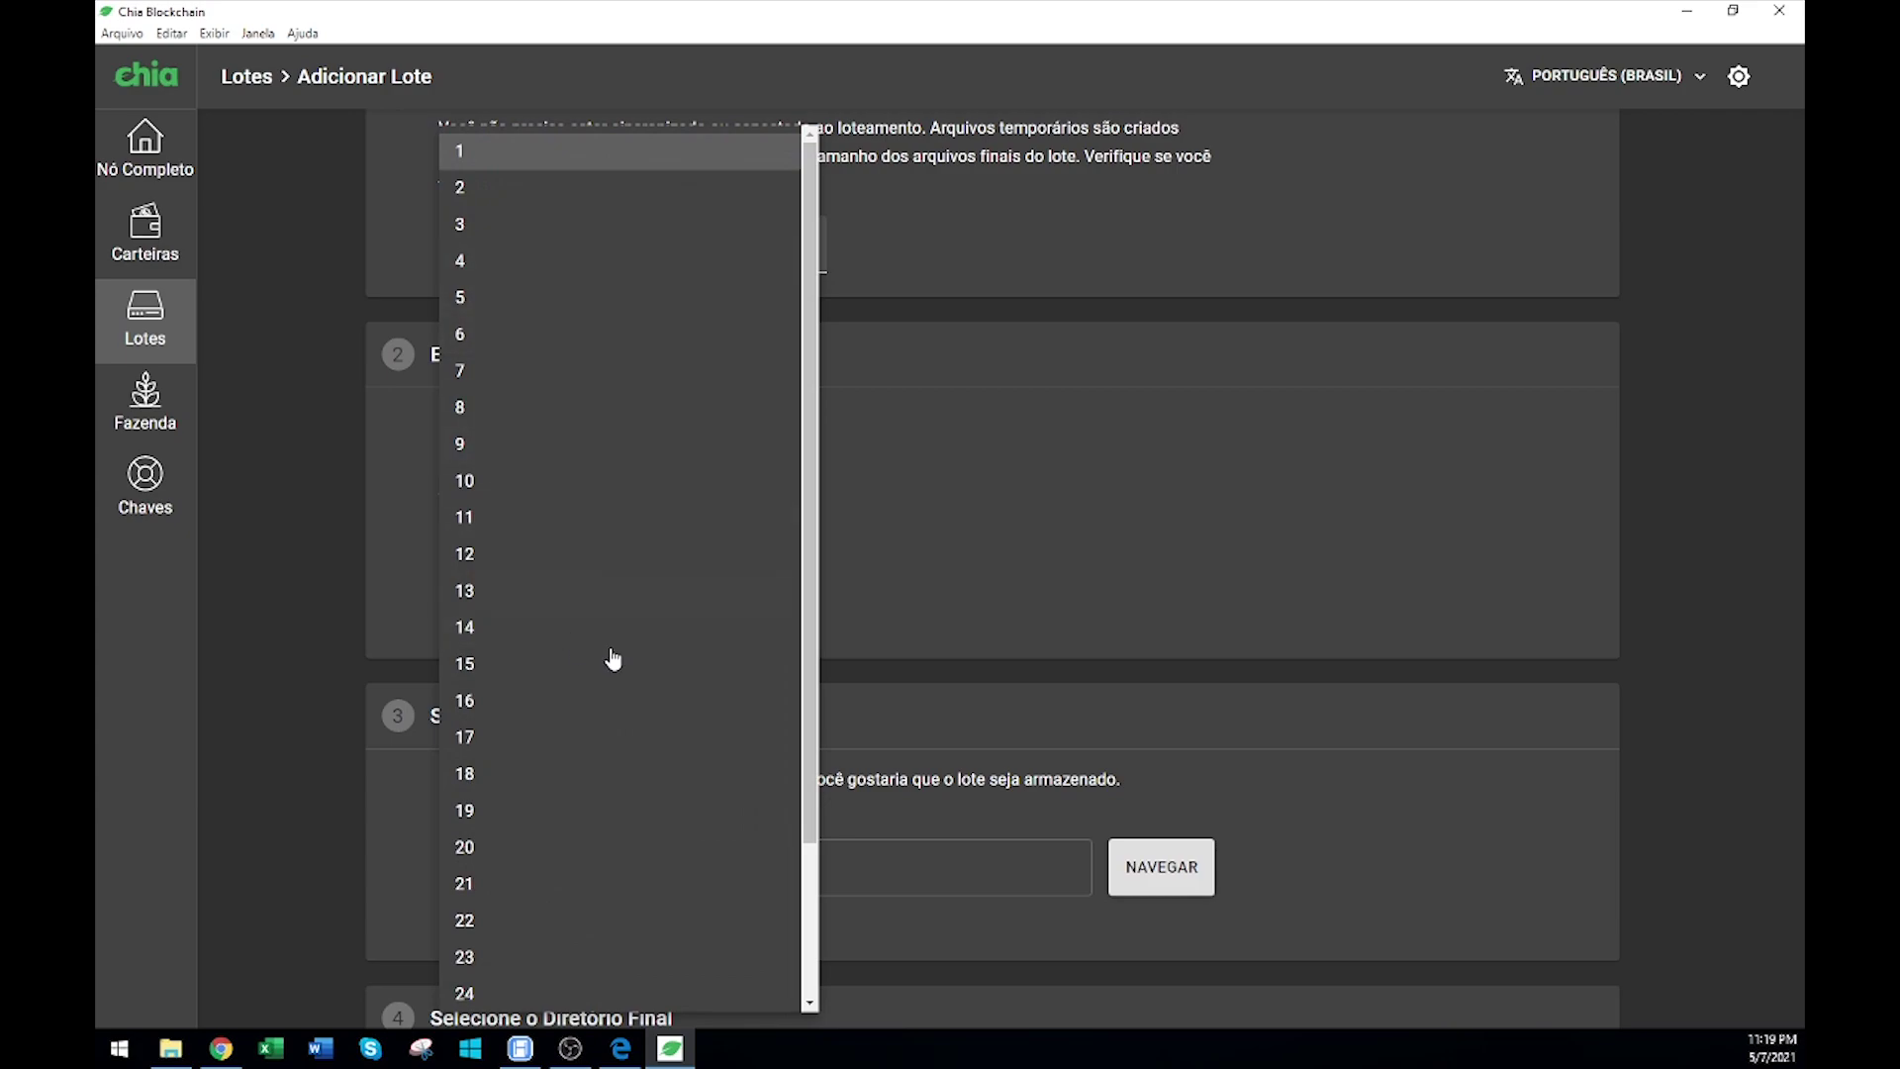
scroll(618, 525, down, 2)
scroll(624, 475, up, 2)
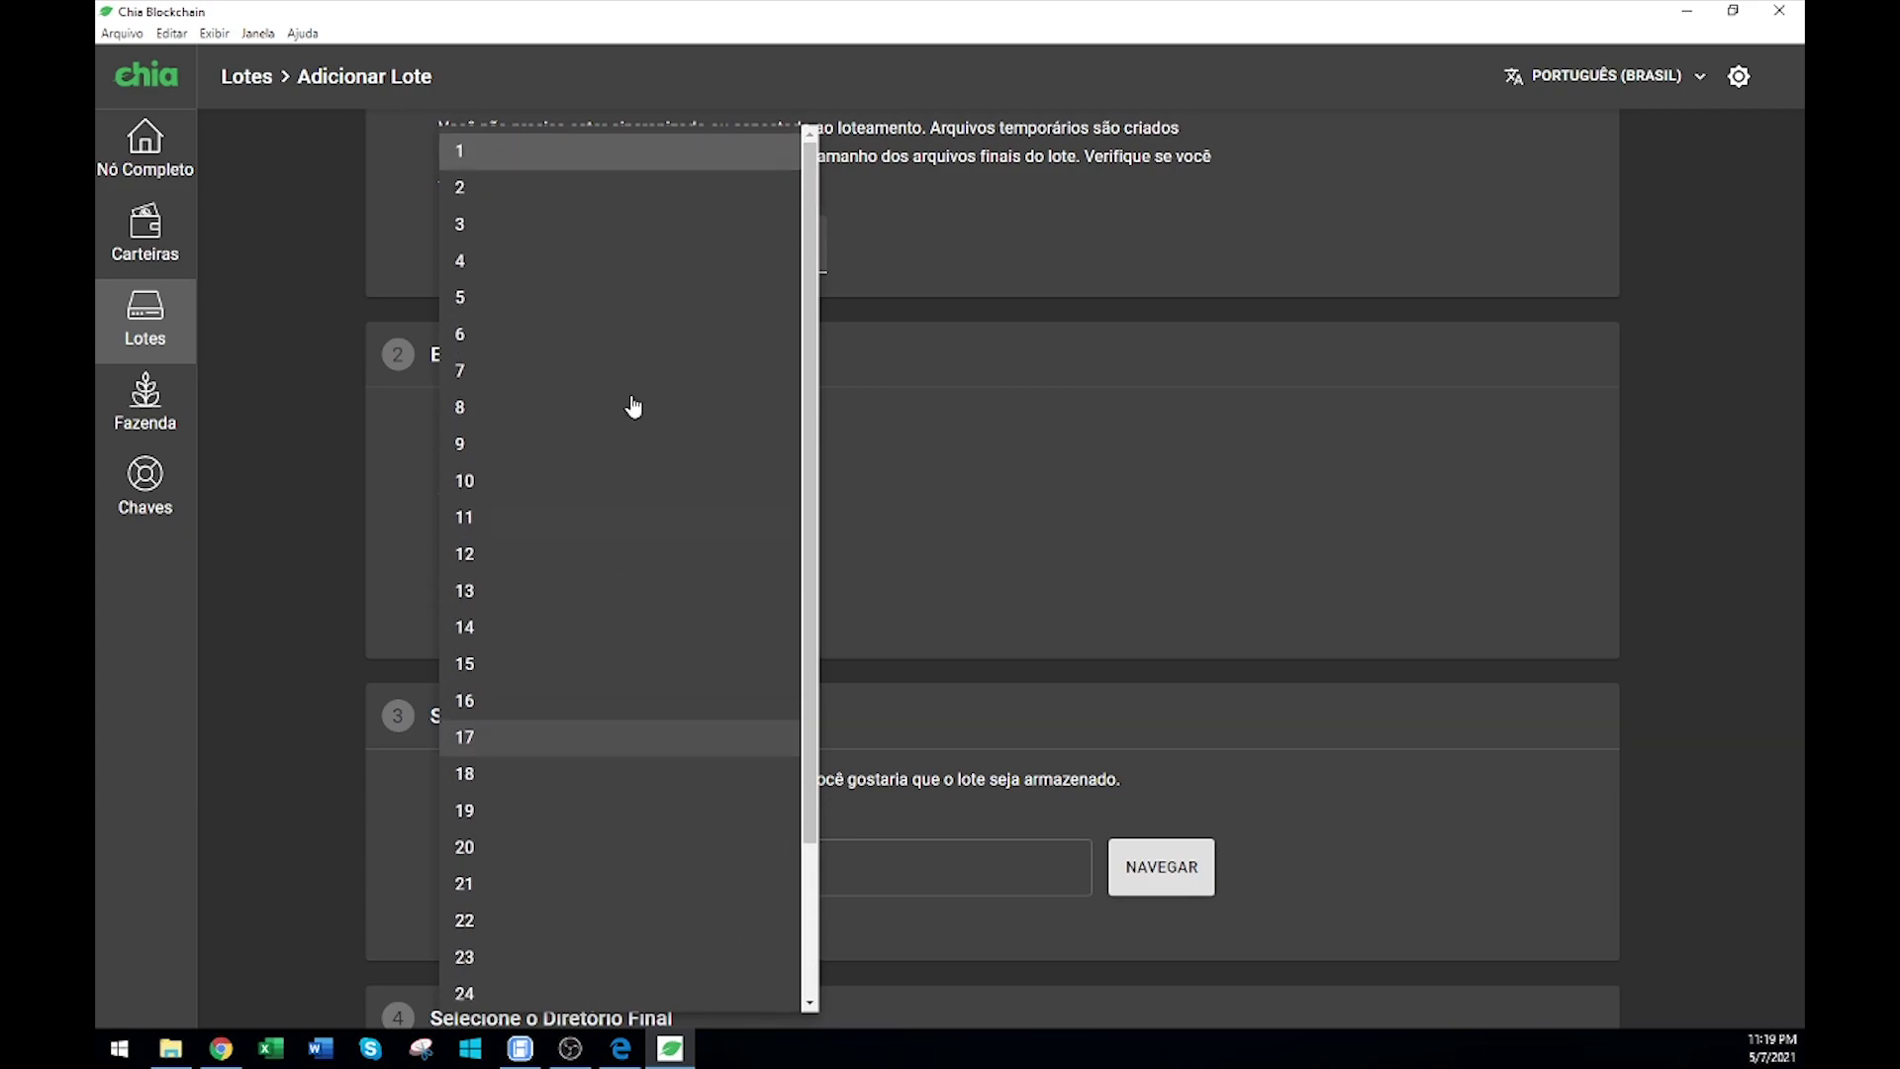
click(564, 265)
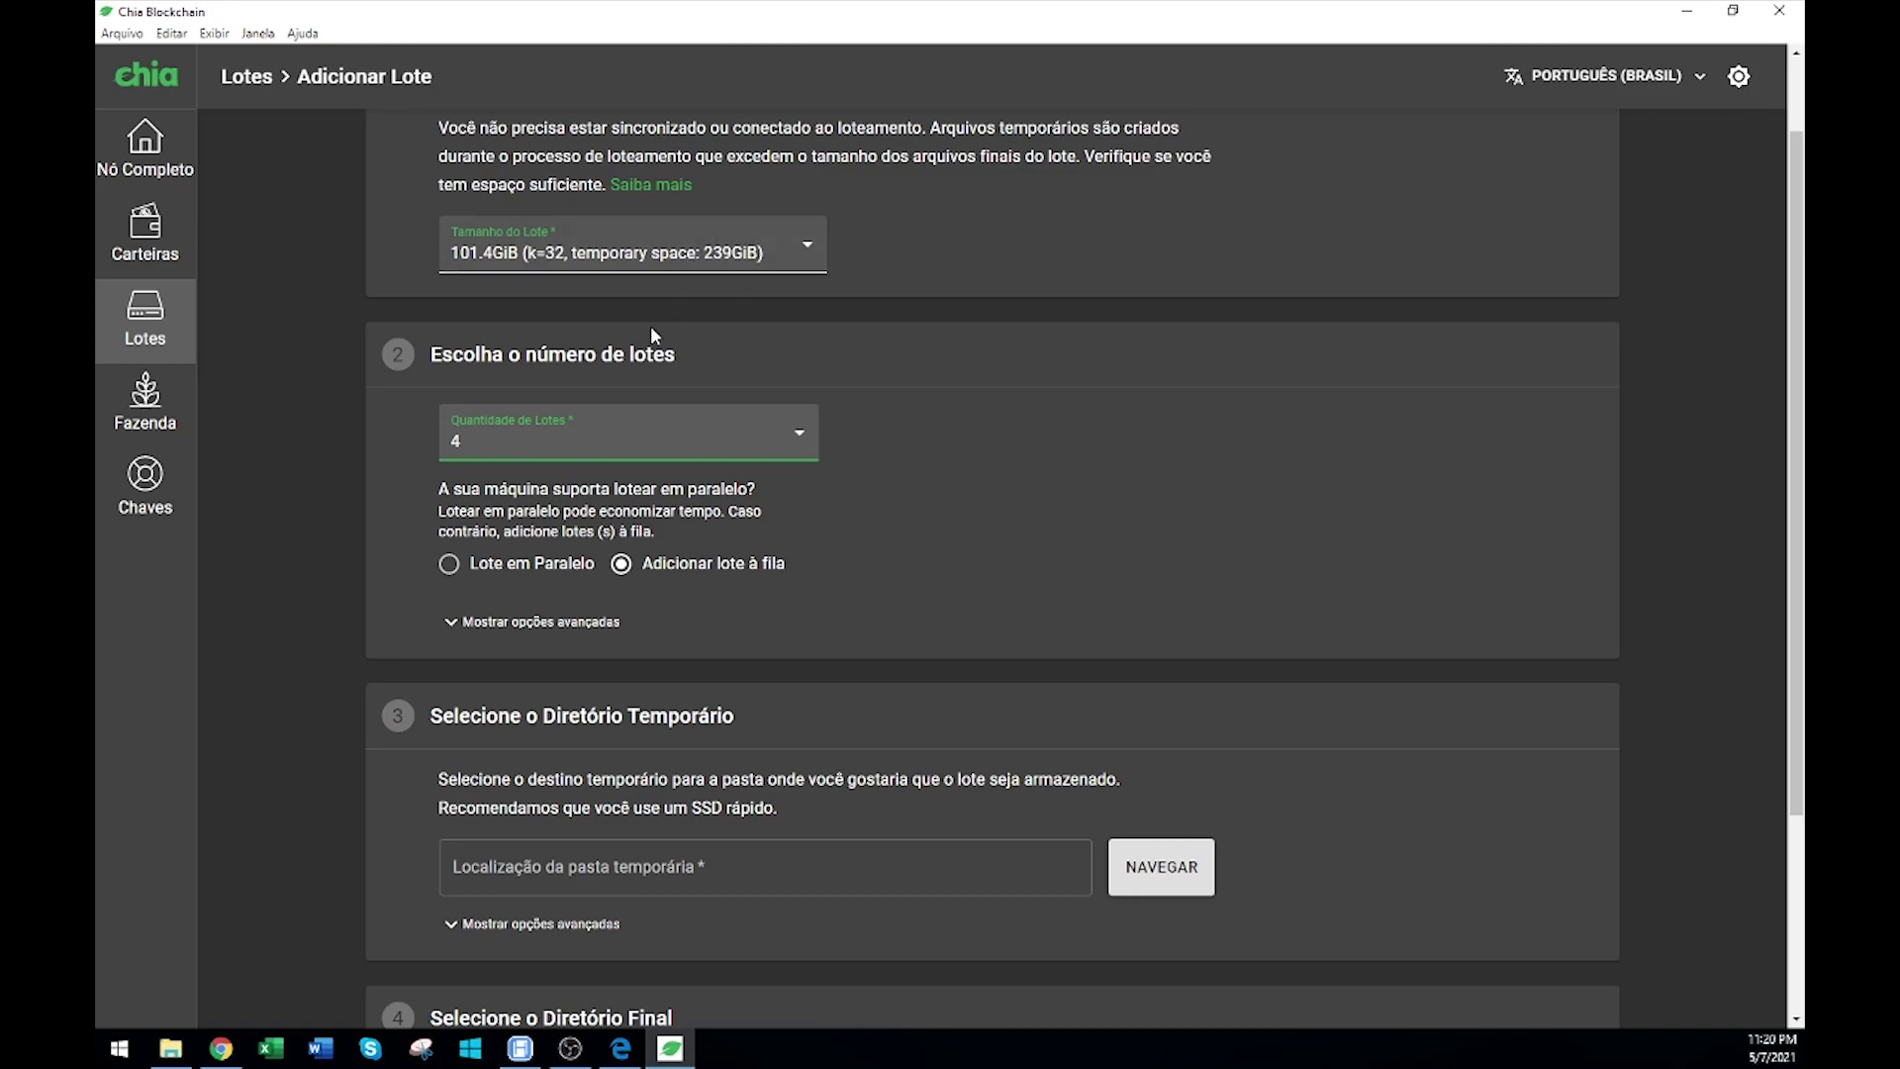
click(455, 566)
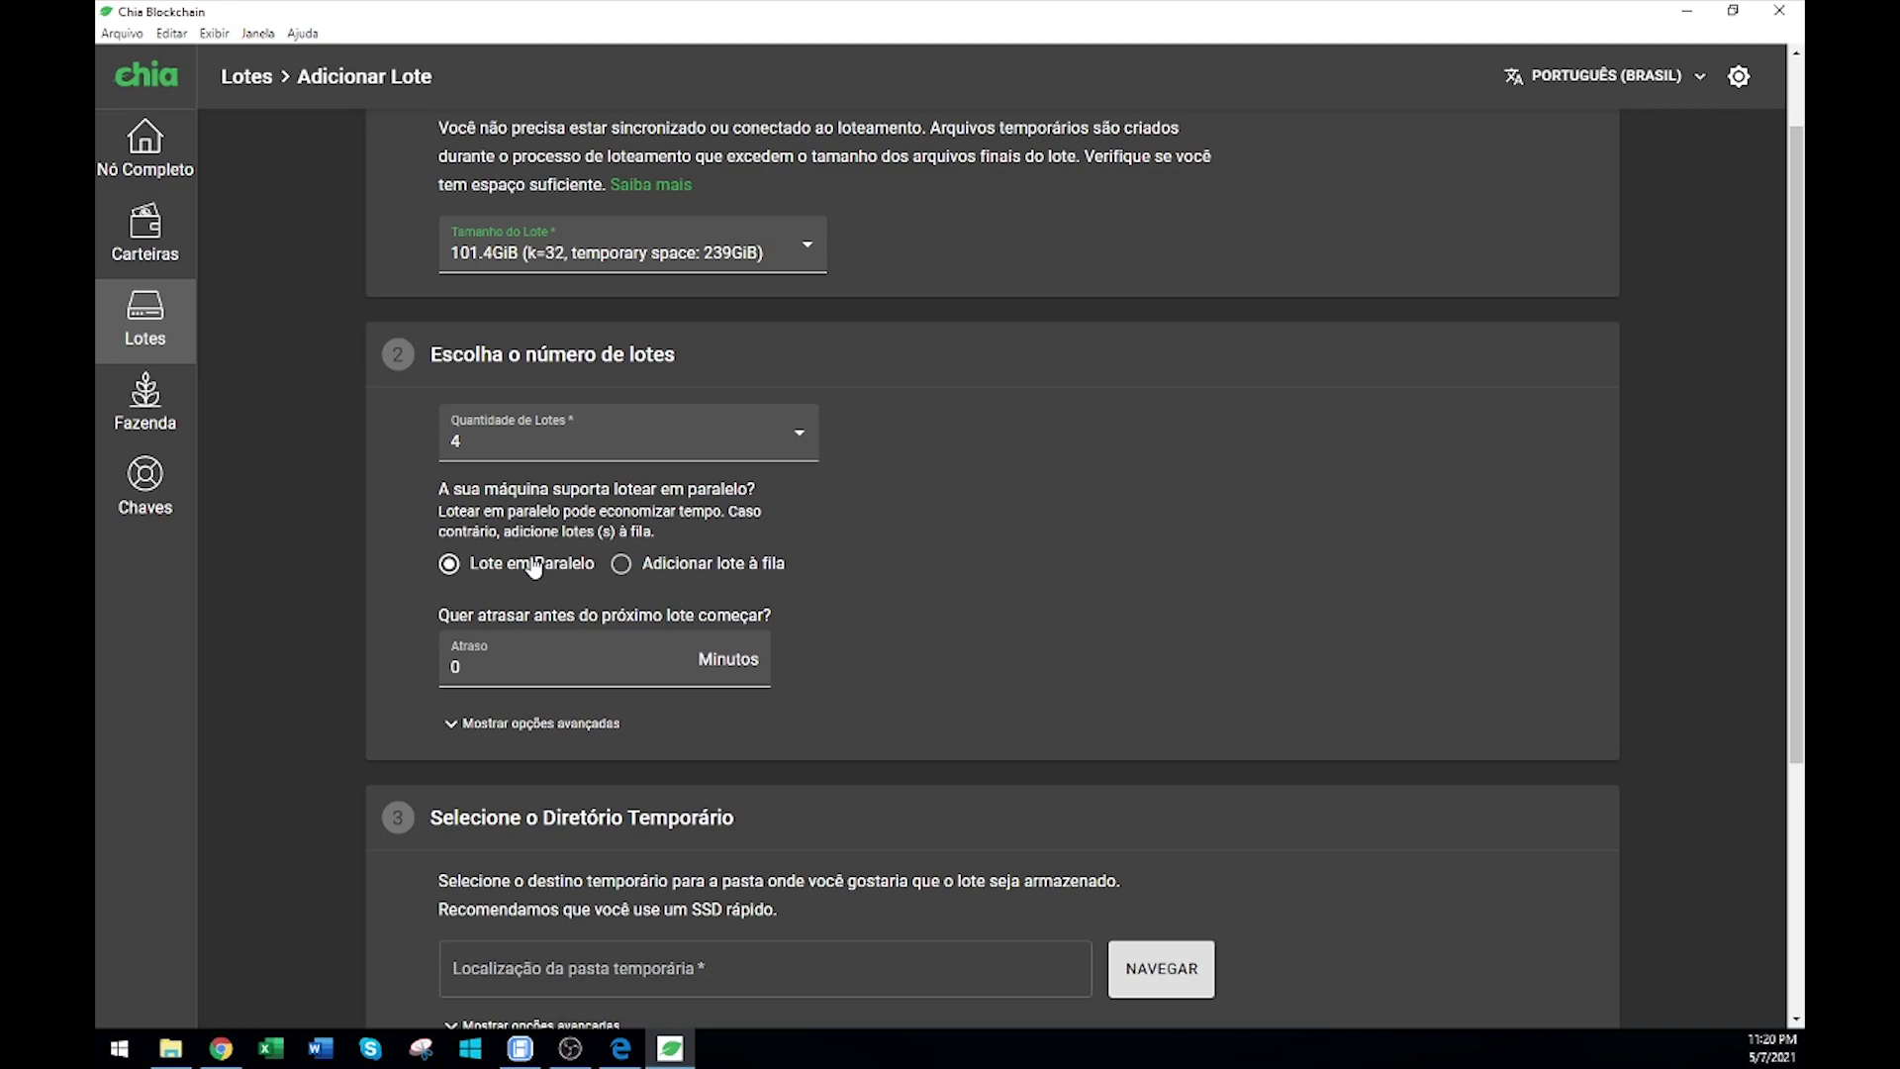
click(622, 564)
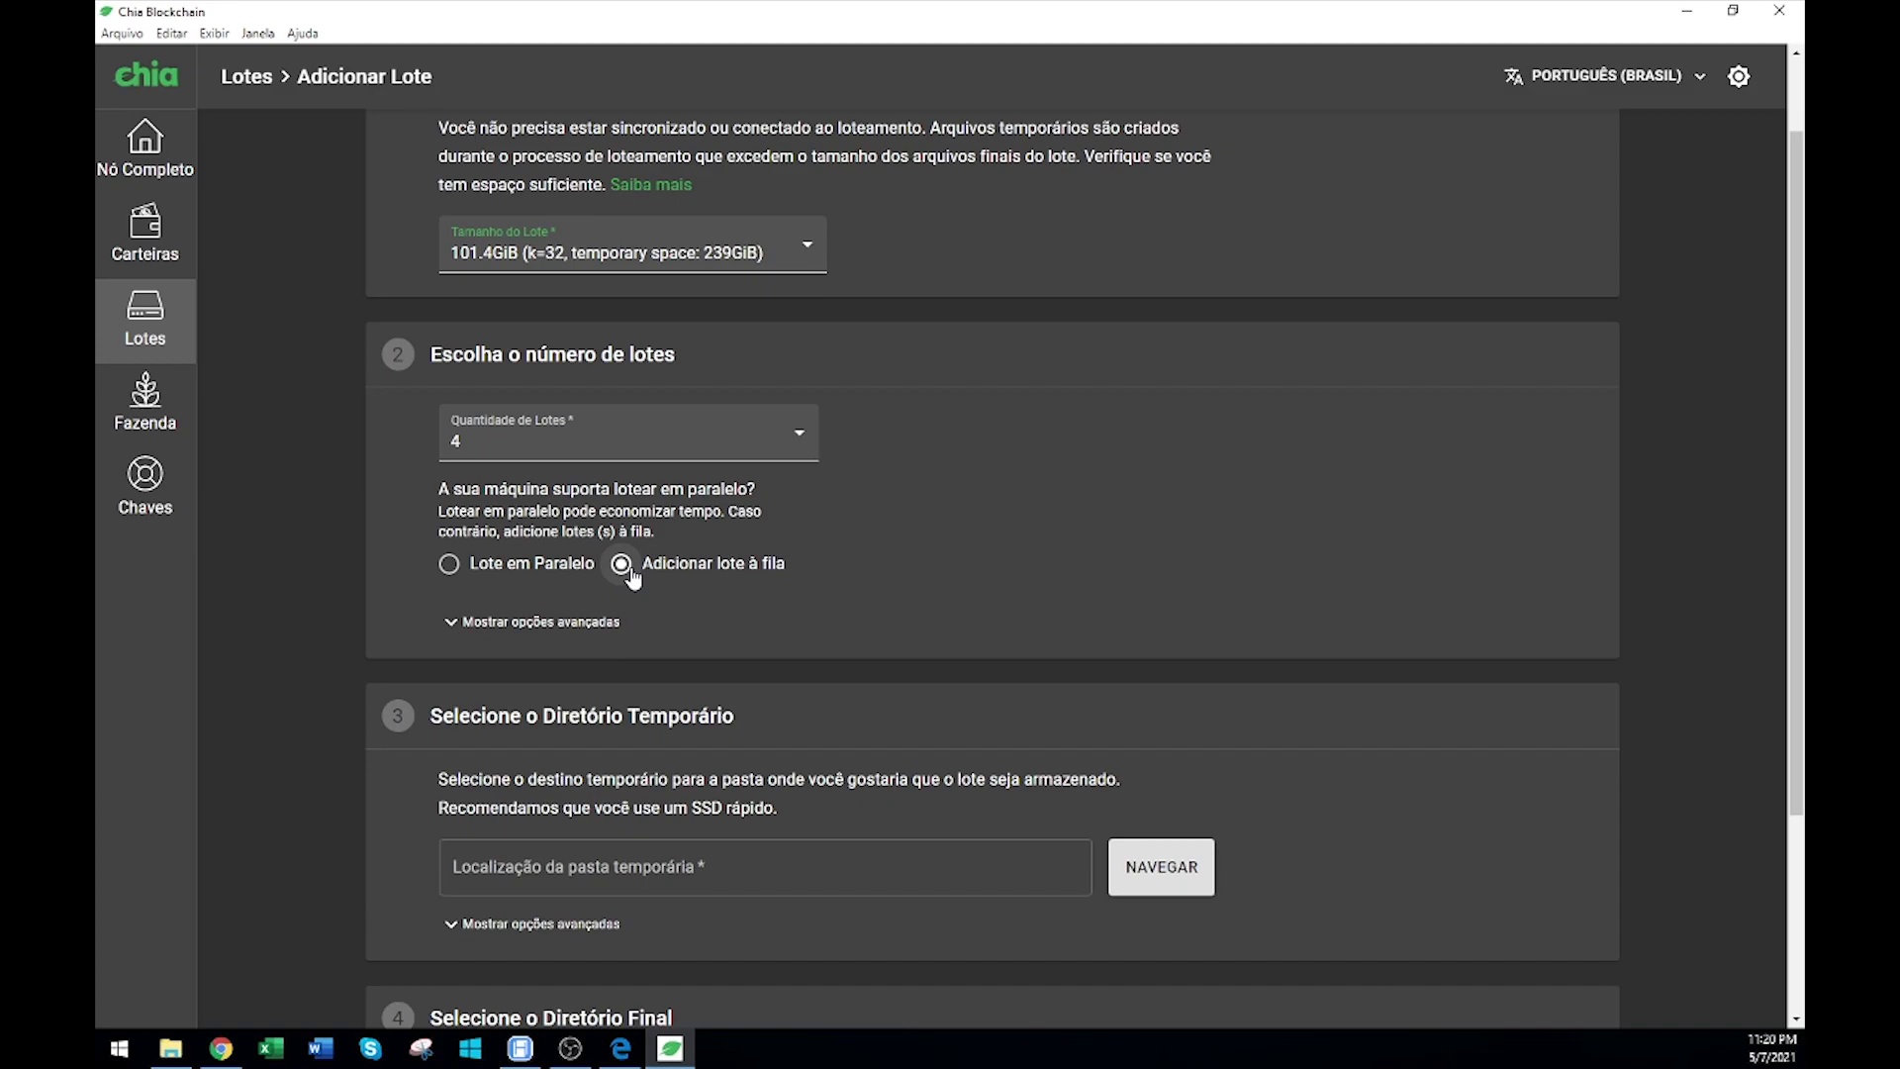
Show the advanced plot options, check the computer's performance in Task Manager, and set the maximum RAM usage to 4000 MiB.
click(487, 623)
scroll(487, 624, down, 1)
scroll(486, 622, down, 1)
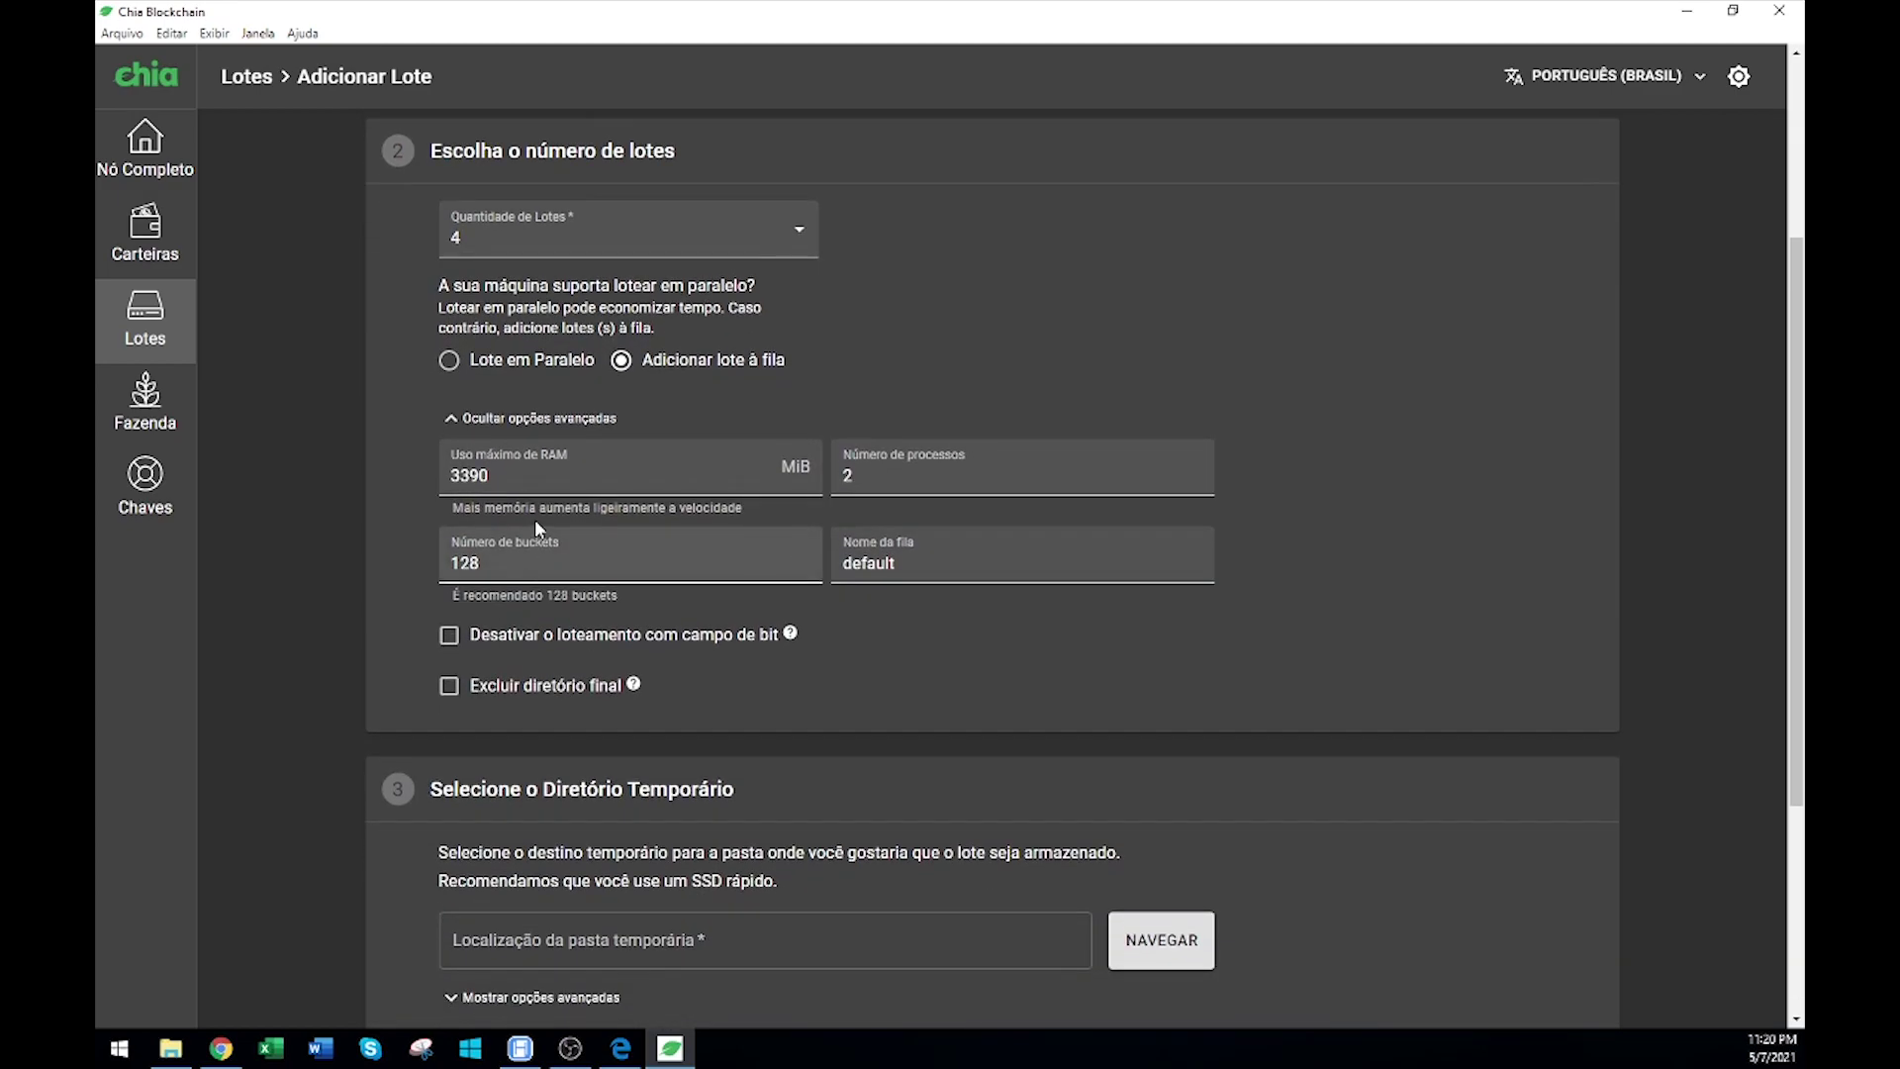
double_click(465, 476)
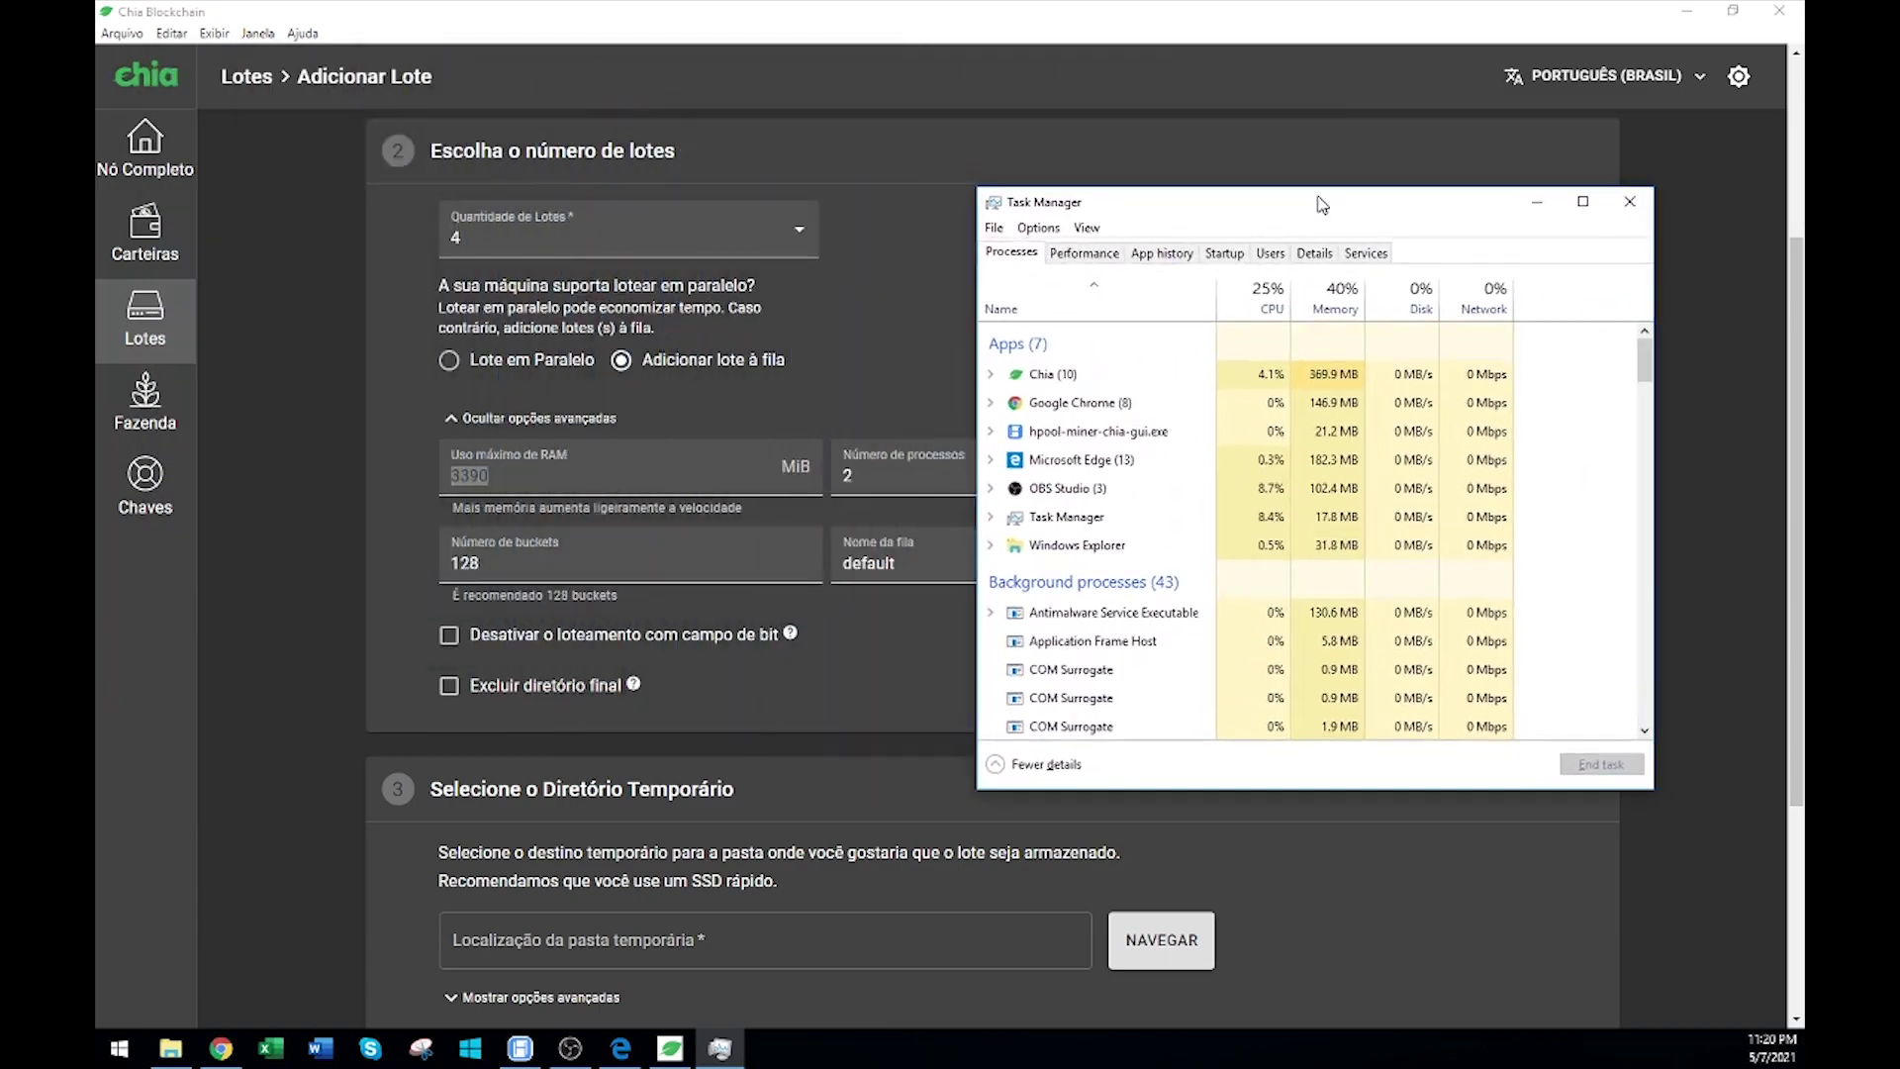
click(1089, 253)
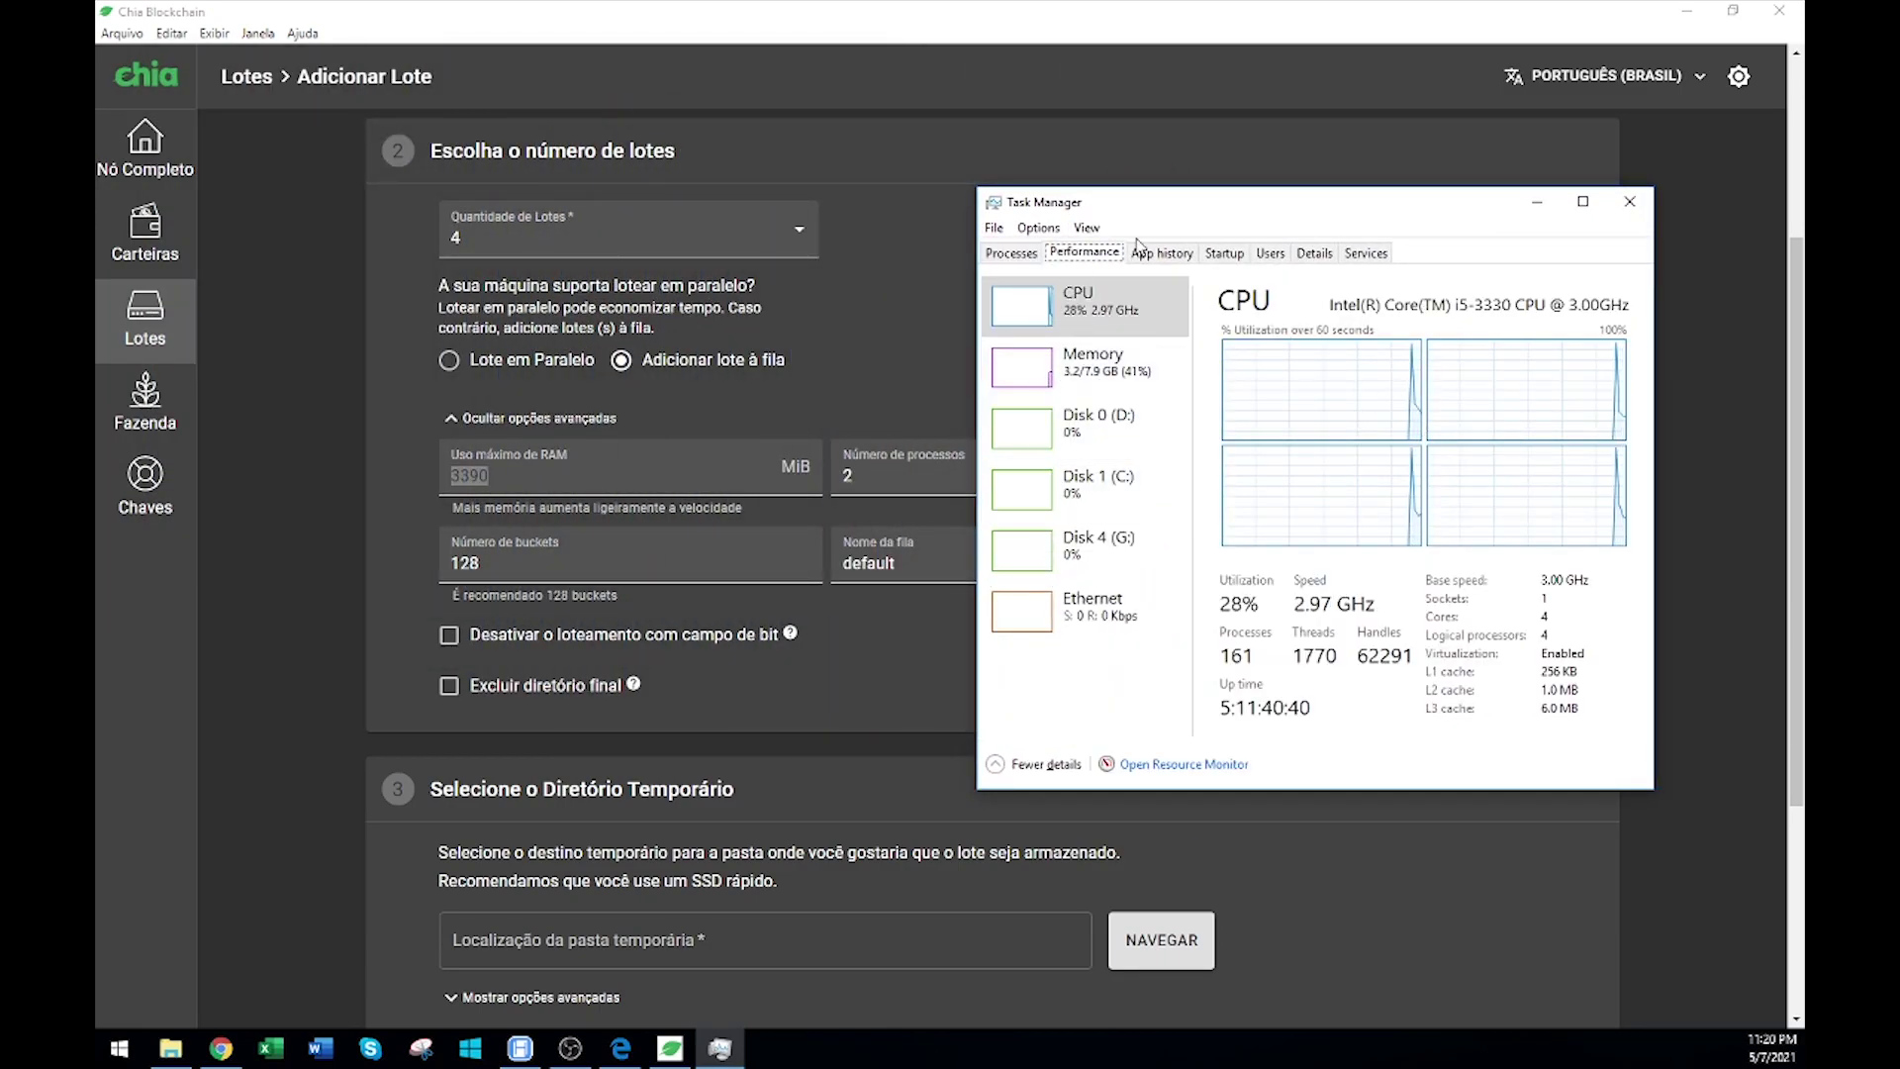
drag(1136, 218, 1228, 220)
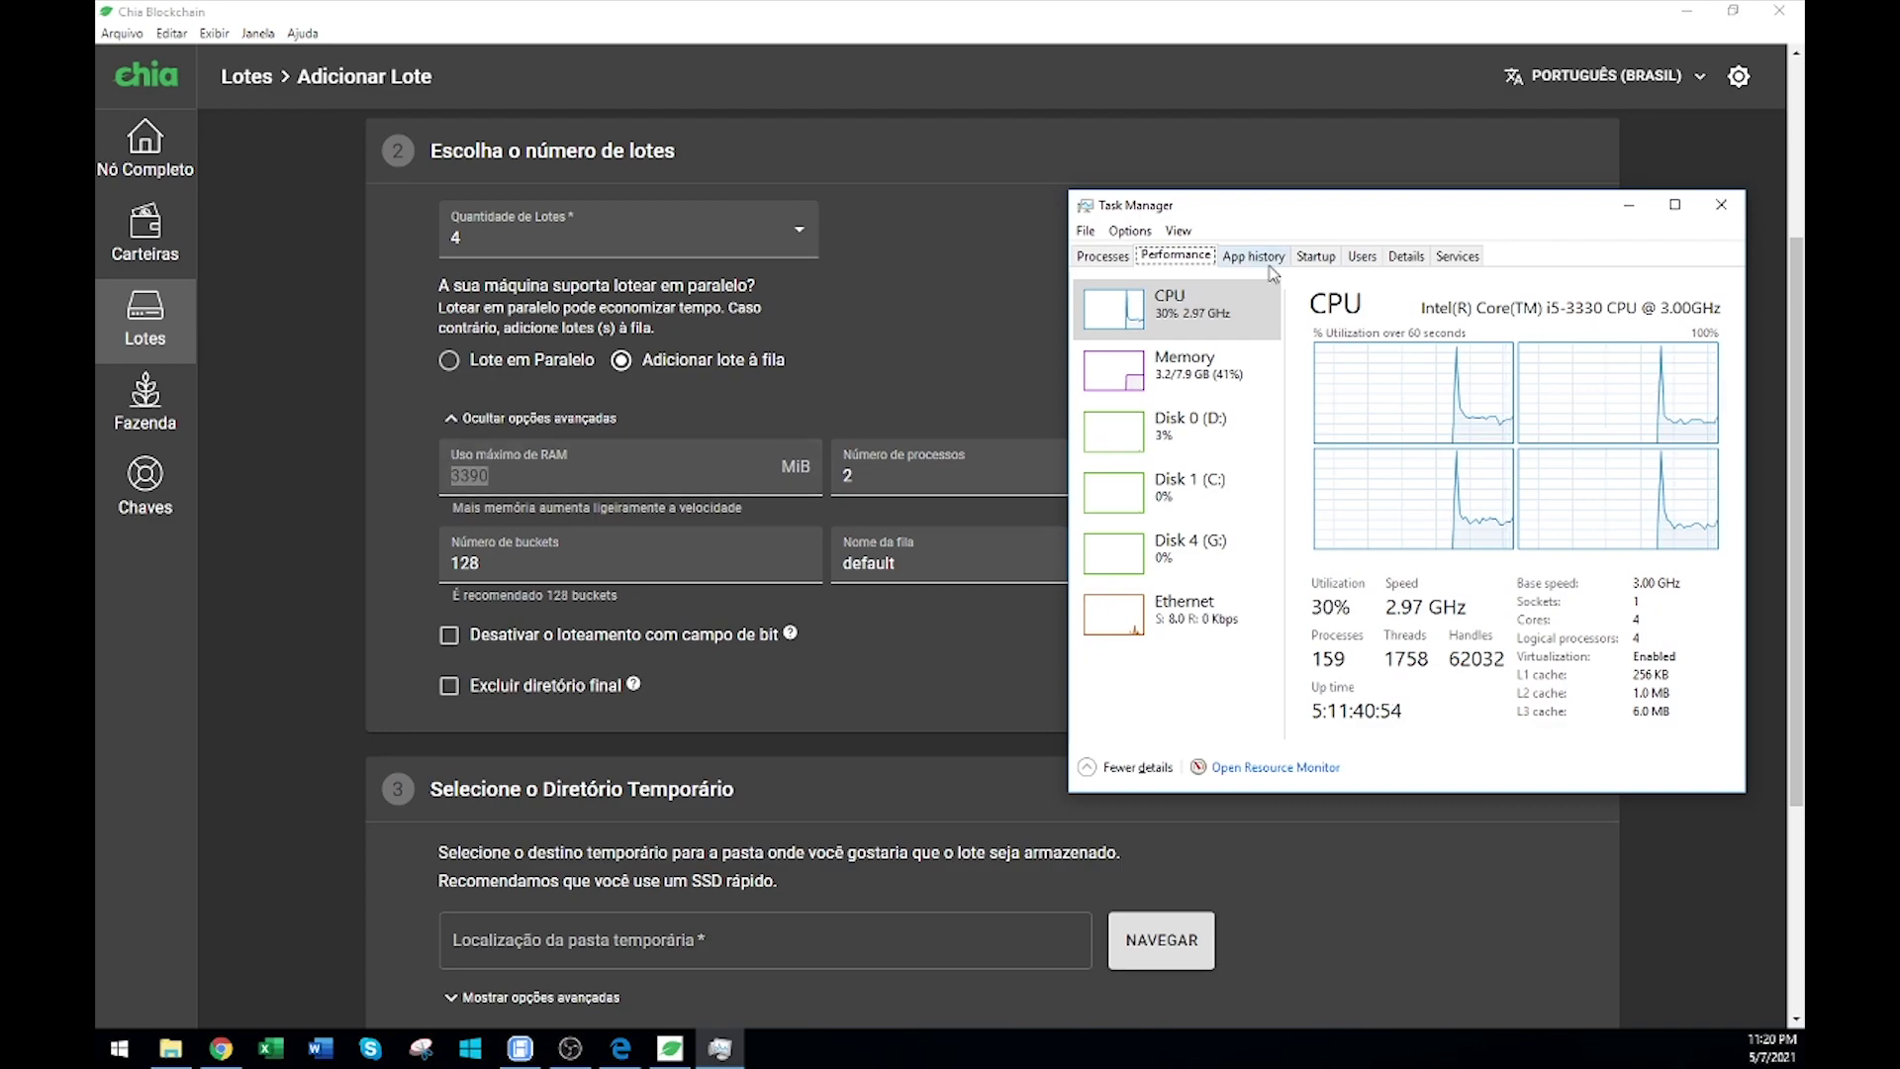
click(1722, 208)
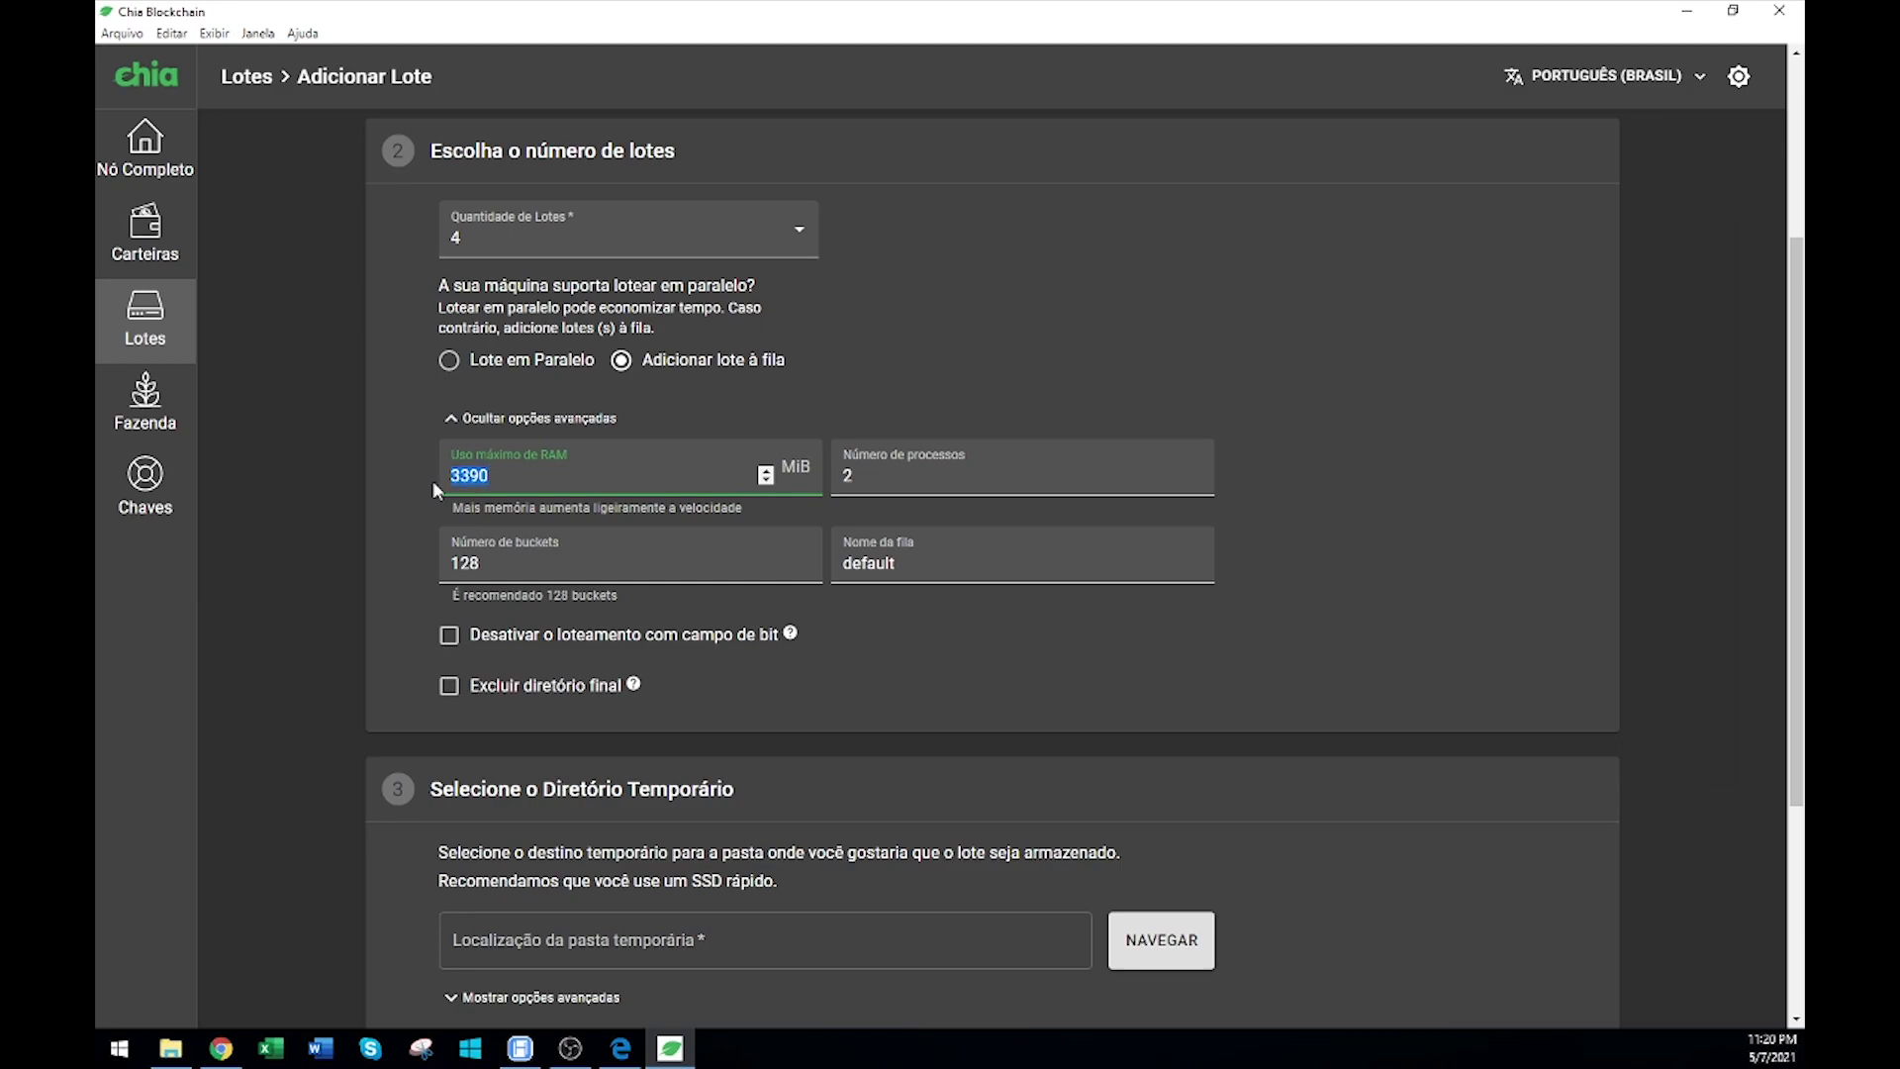
text(4000)
Check the CPU details in Task Manager's performance view and set the plot's number of processes to 4.
key(ctrl+shift+Escape)
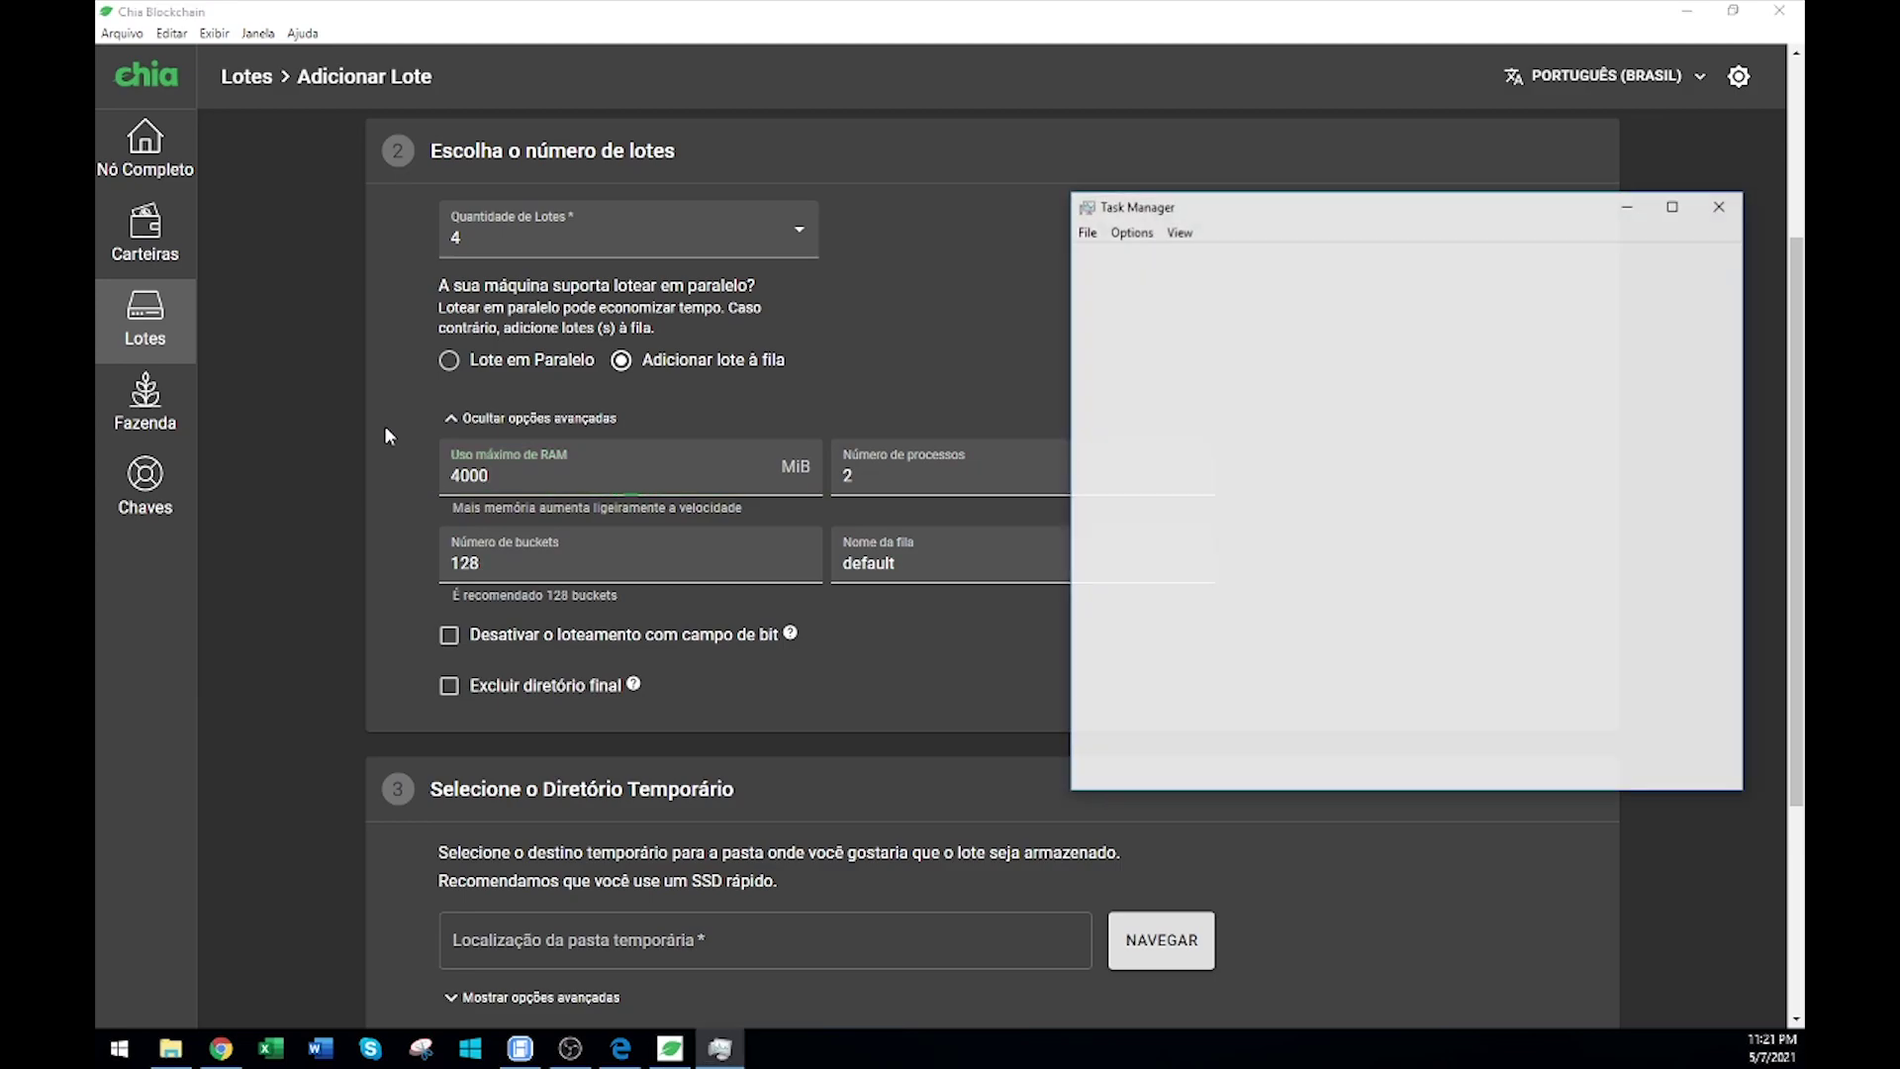
click(1175, 257)
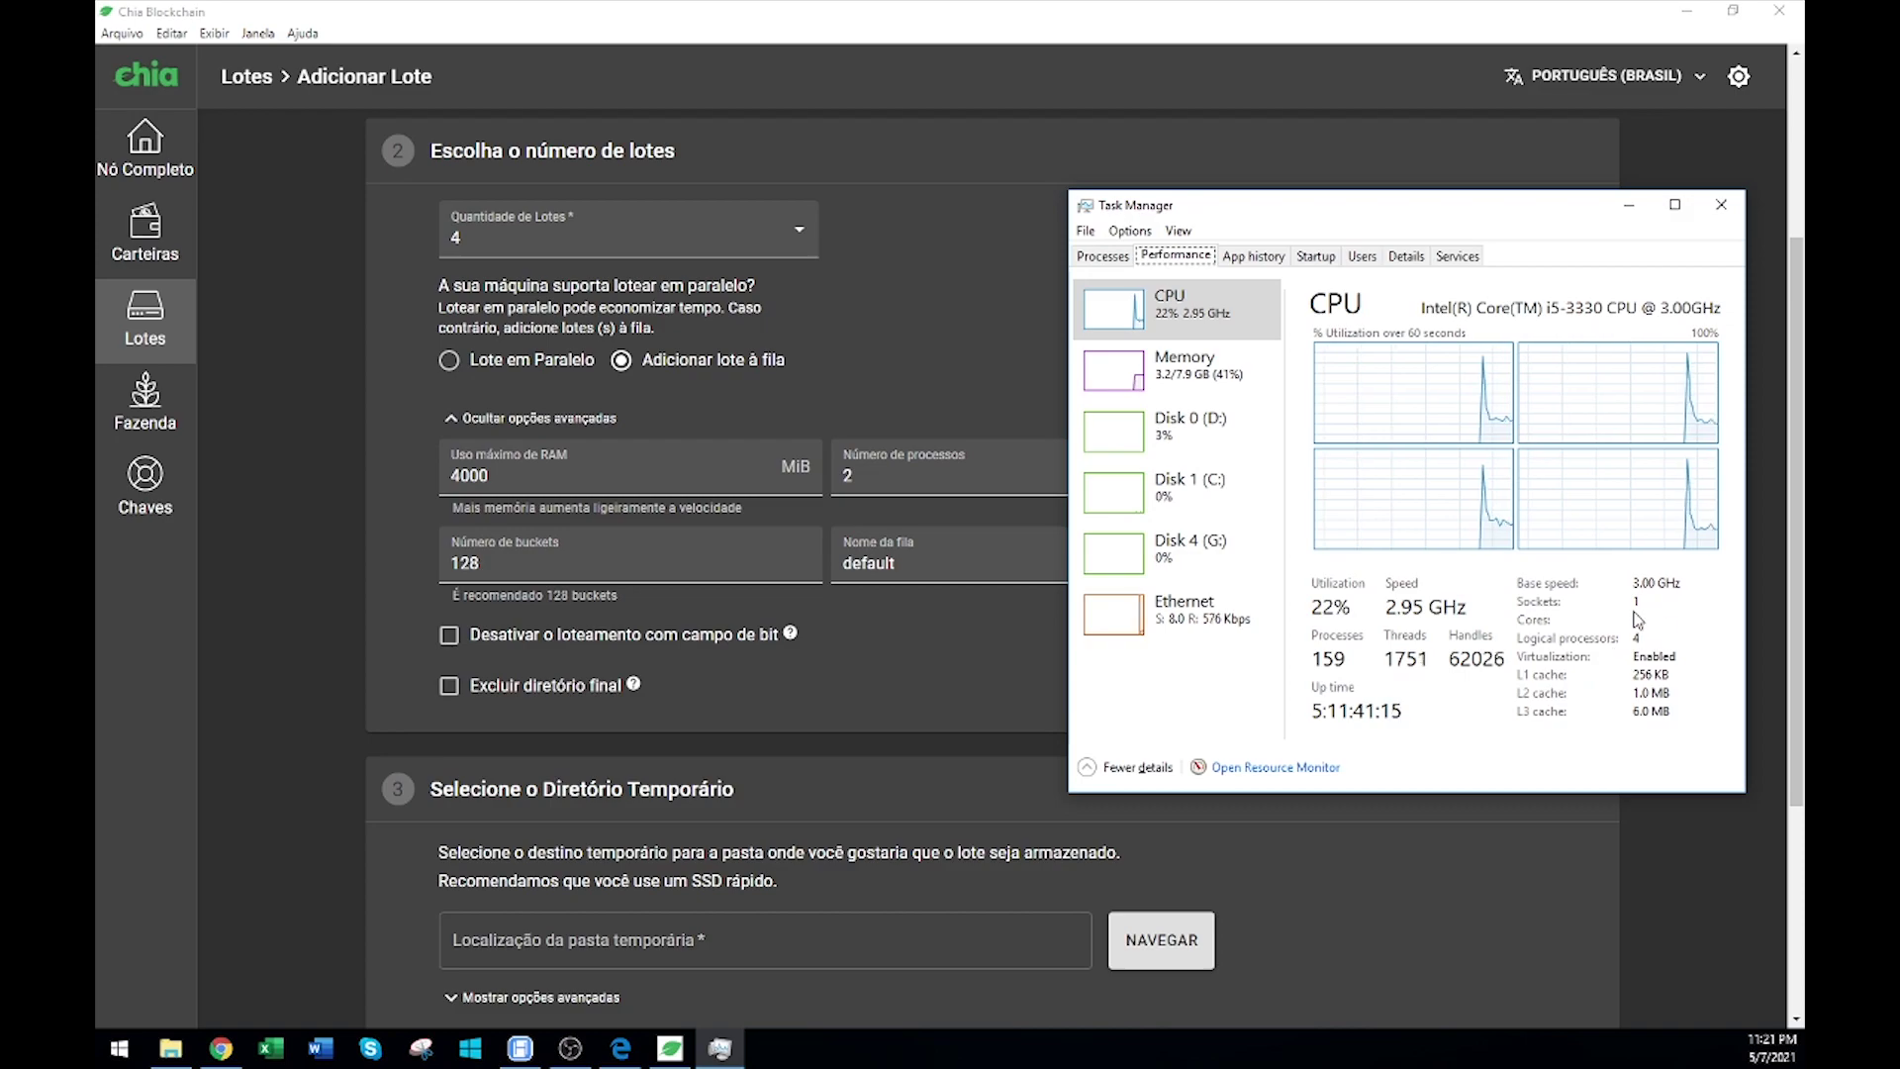
click(867, 475)
key(BackSpace)
text(4)
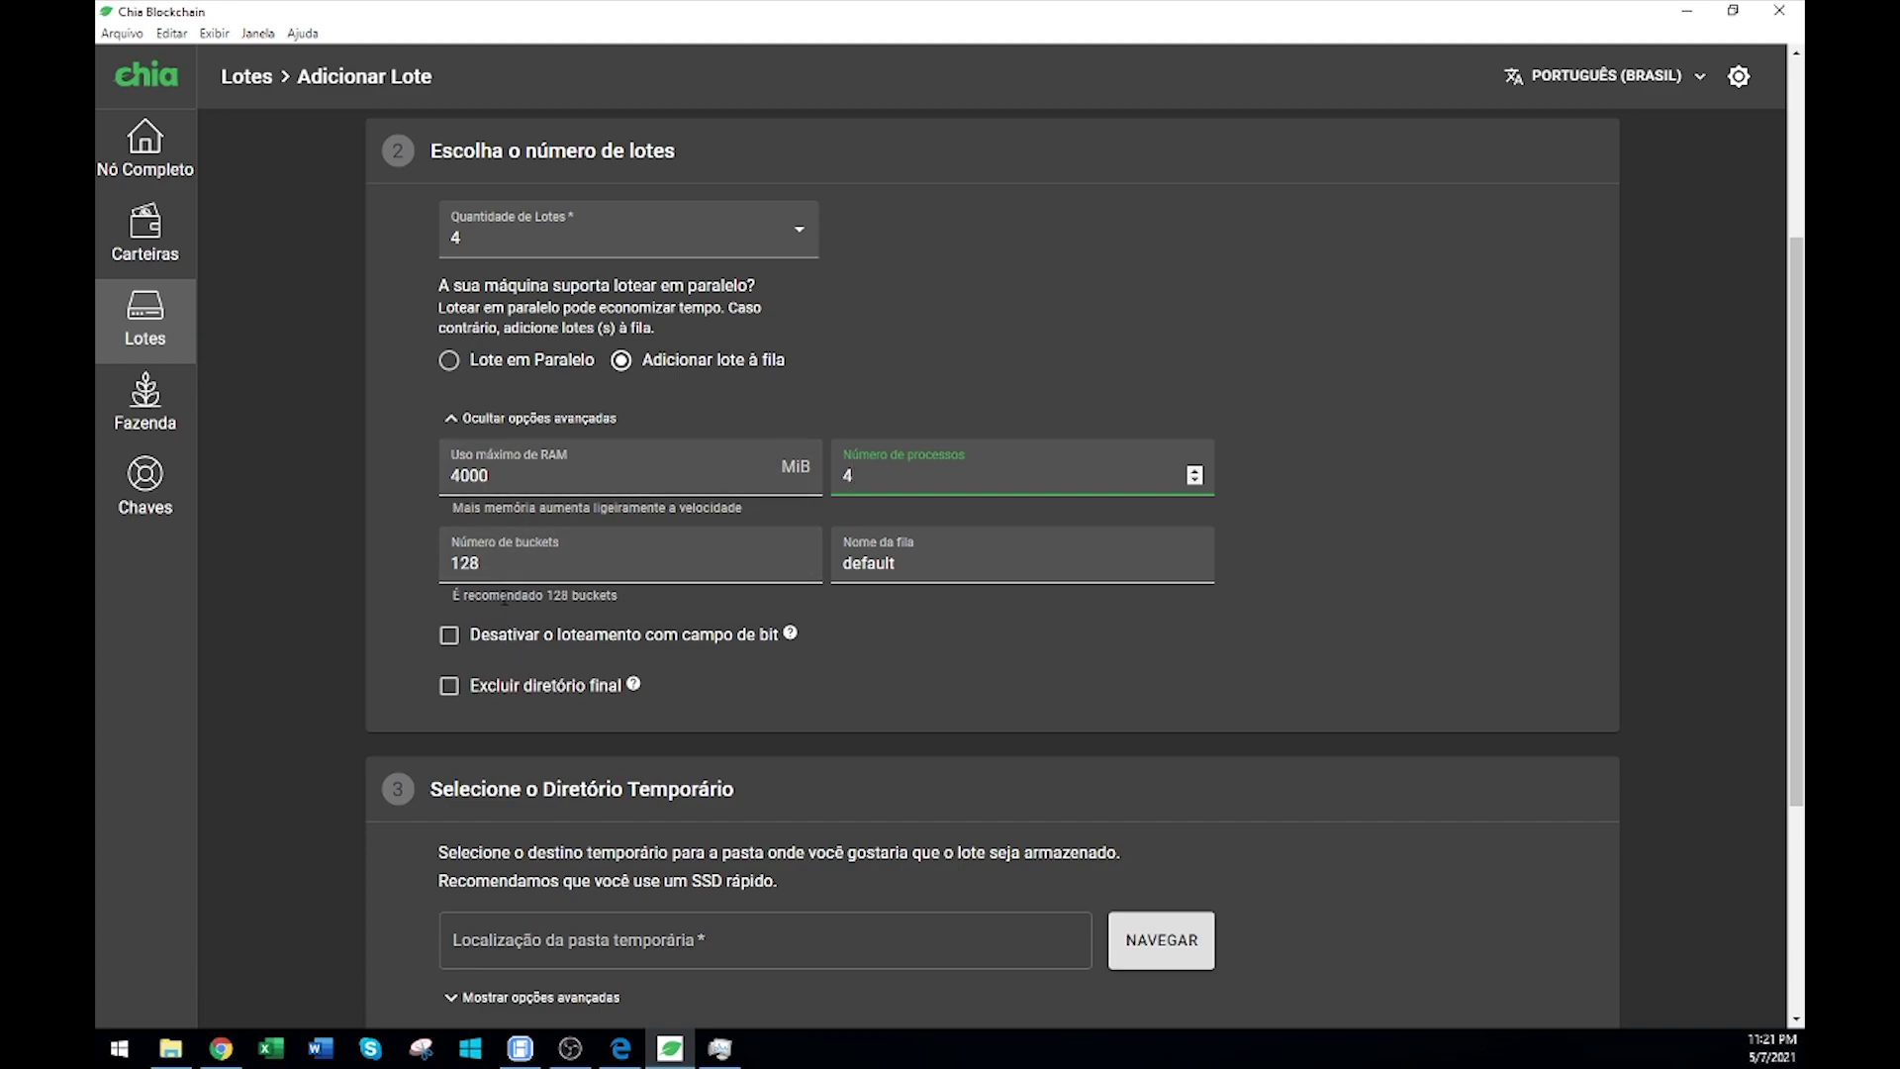
Check the recommended bucket count, name the queue teste, and enable Excluir diretório final.
drag(544, 595, 688, 604)
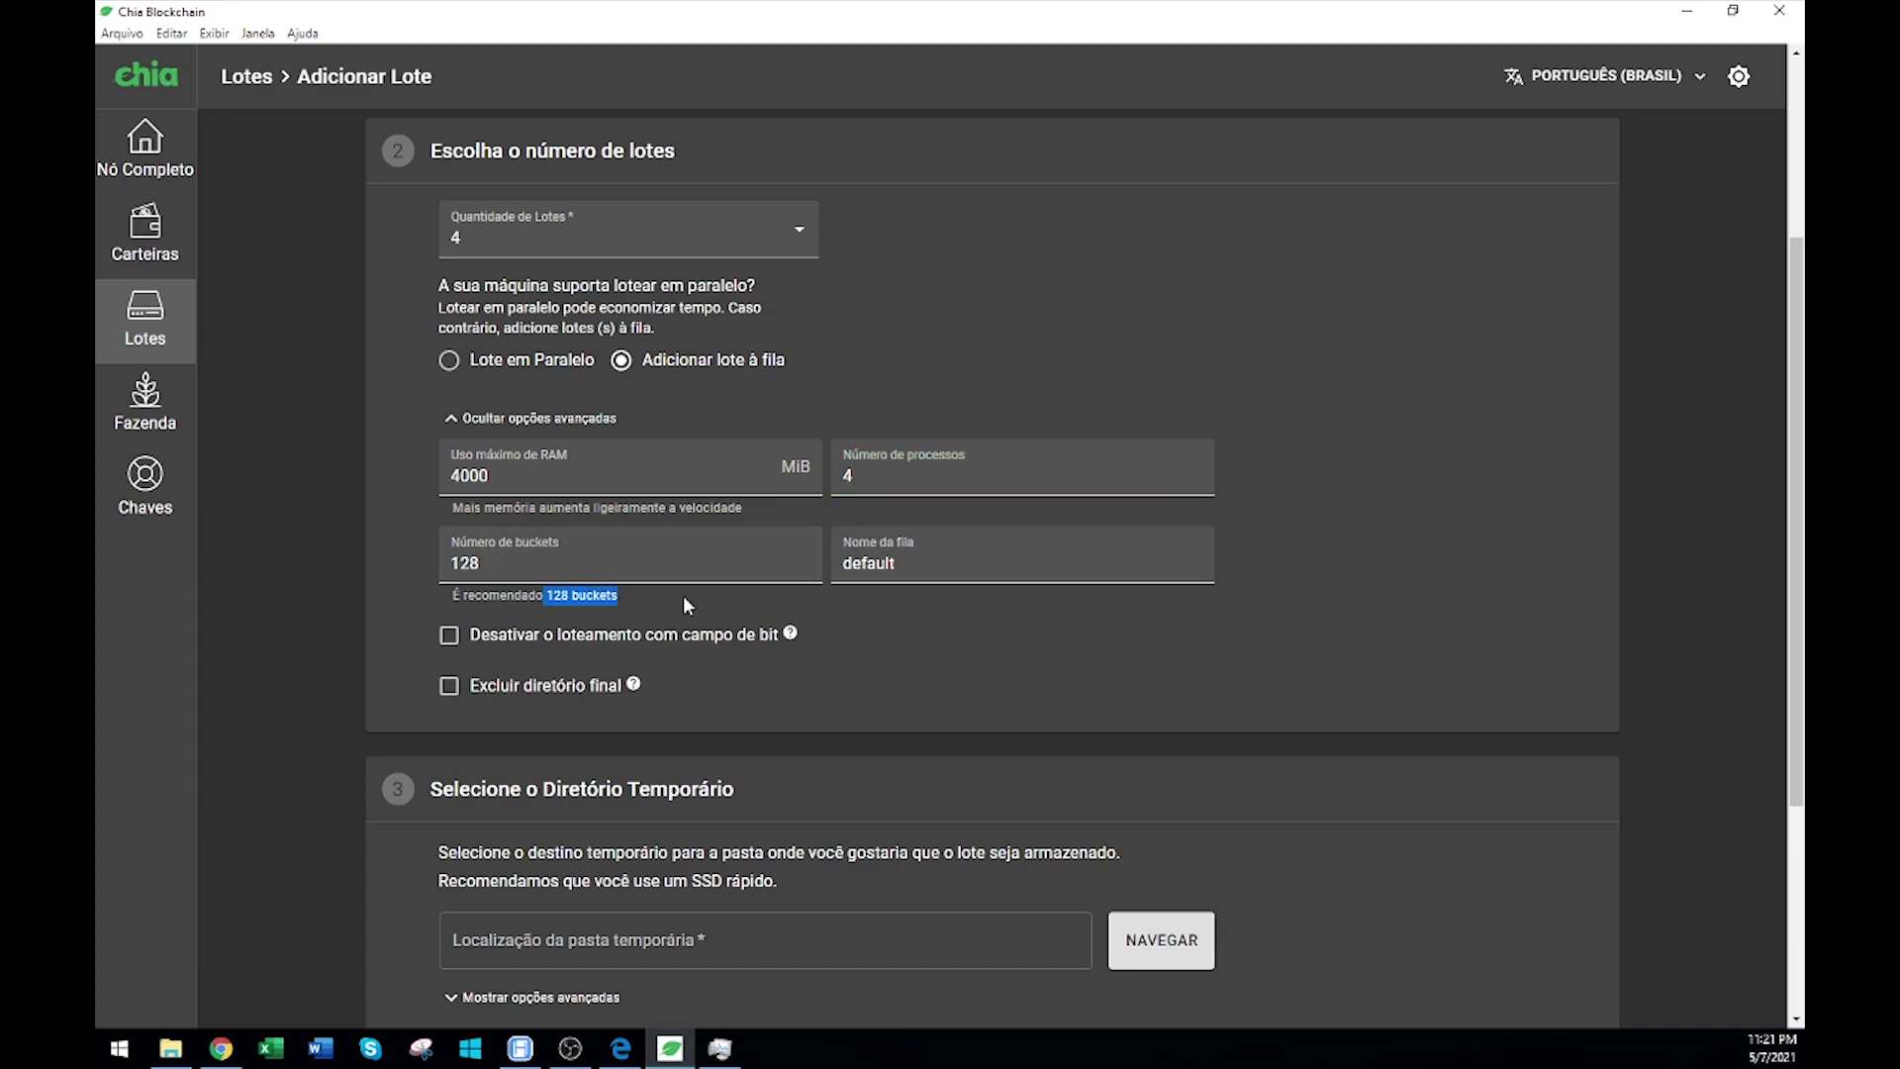
double_click(869, 563)
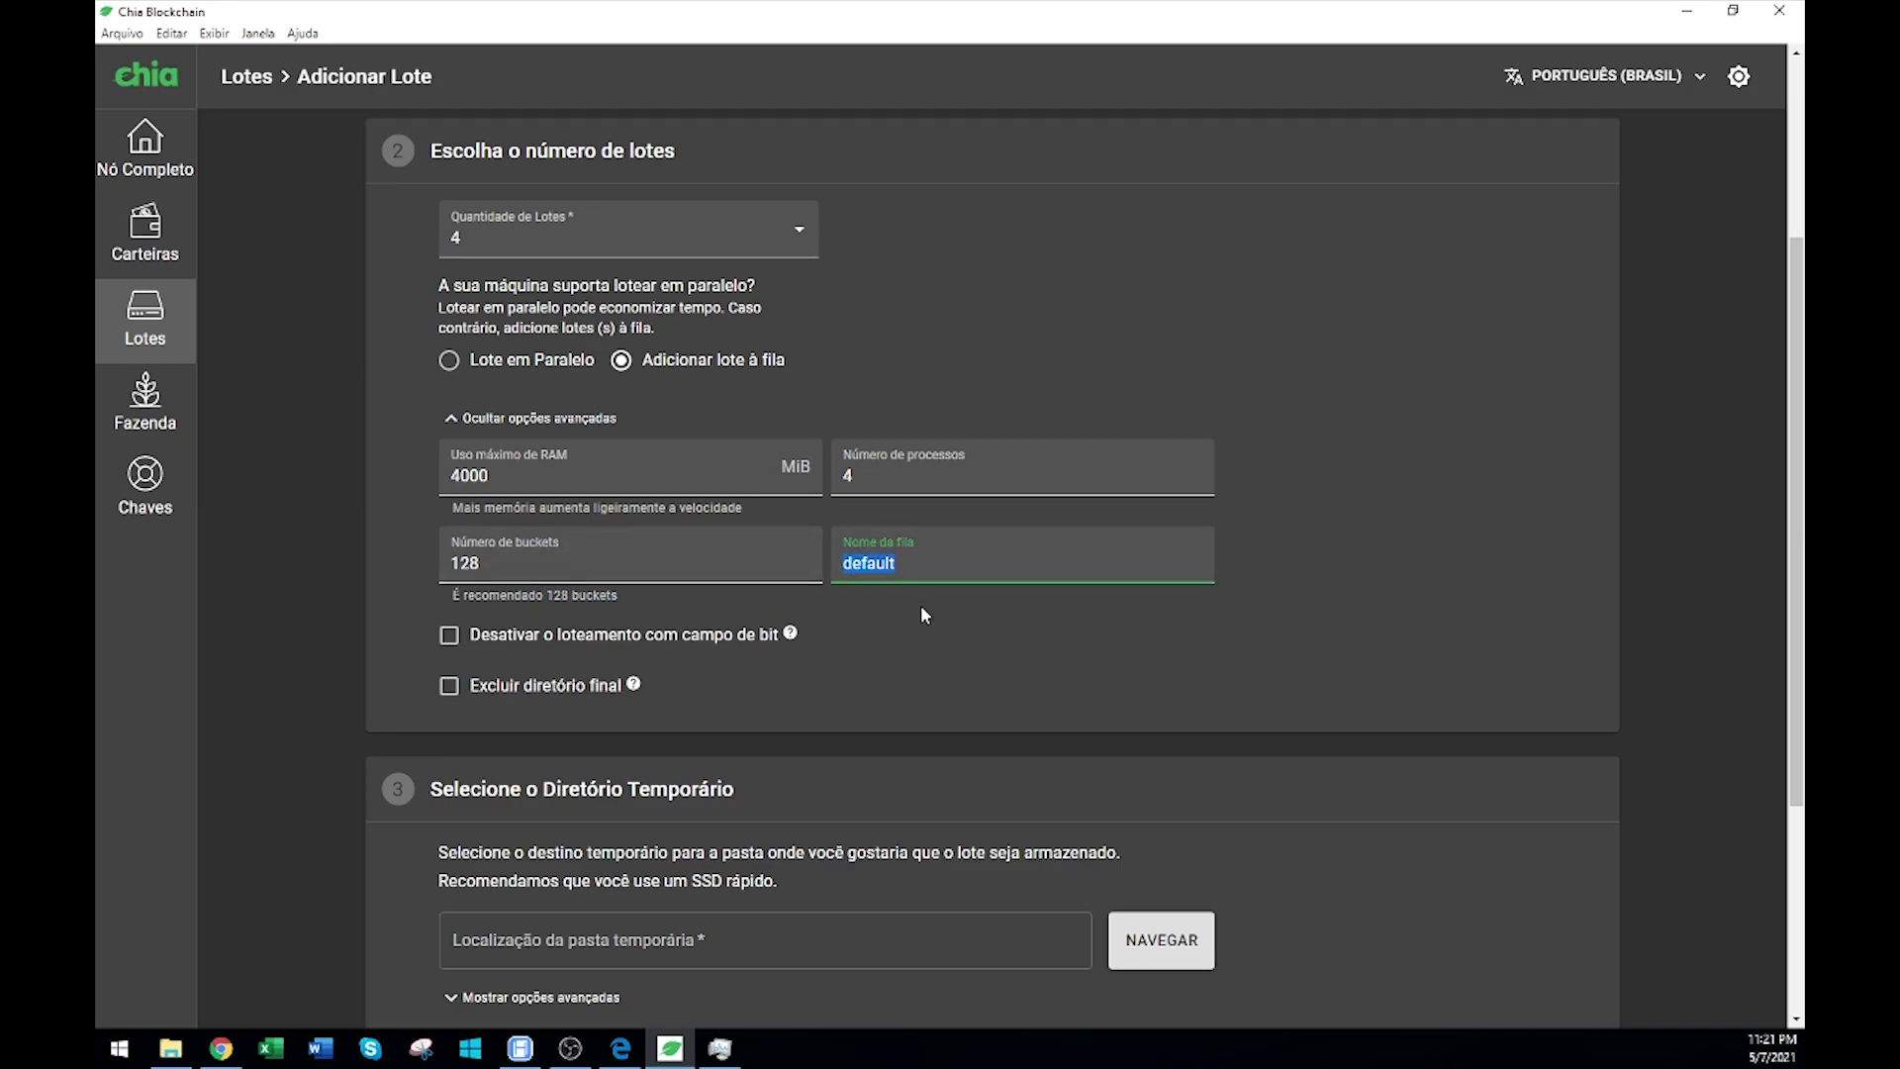
text(teste)
click(456, 687)
Examine the plot form, comparing the selected size and its temporary space with the advanced options and directory sections.
scroll(456, 688, up, 3)
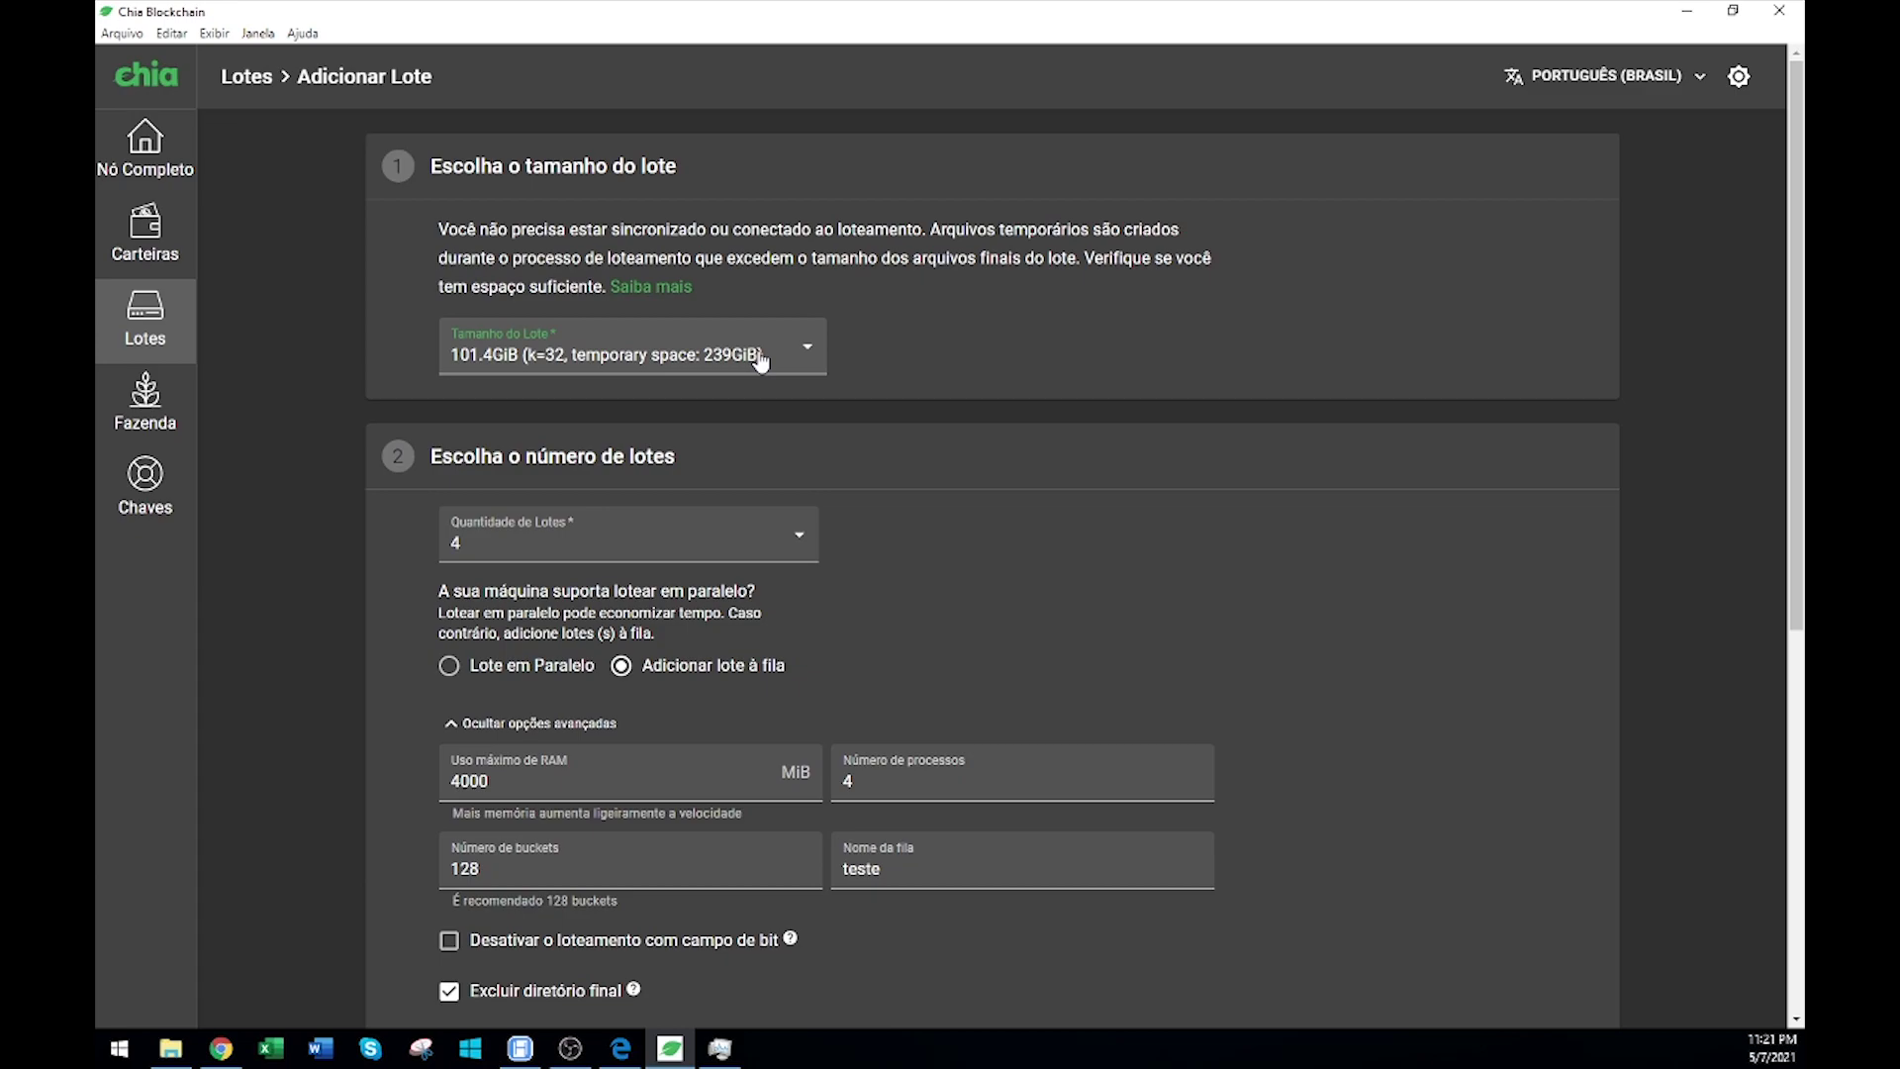
scroll(744, 429, down, 4)
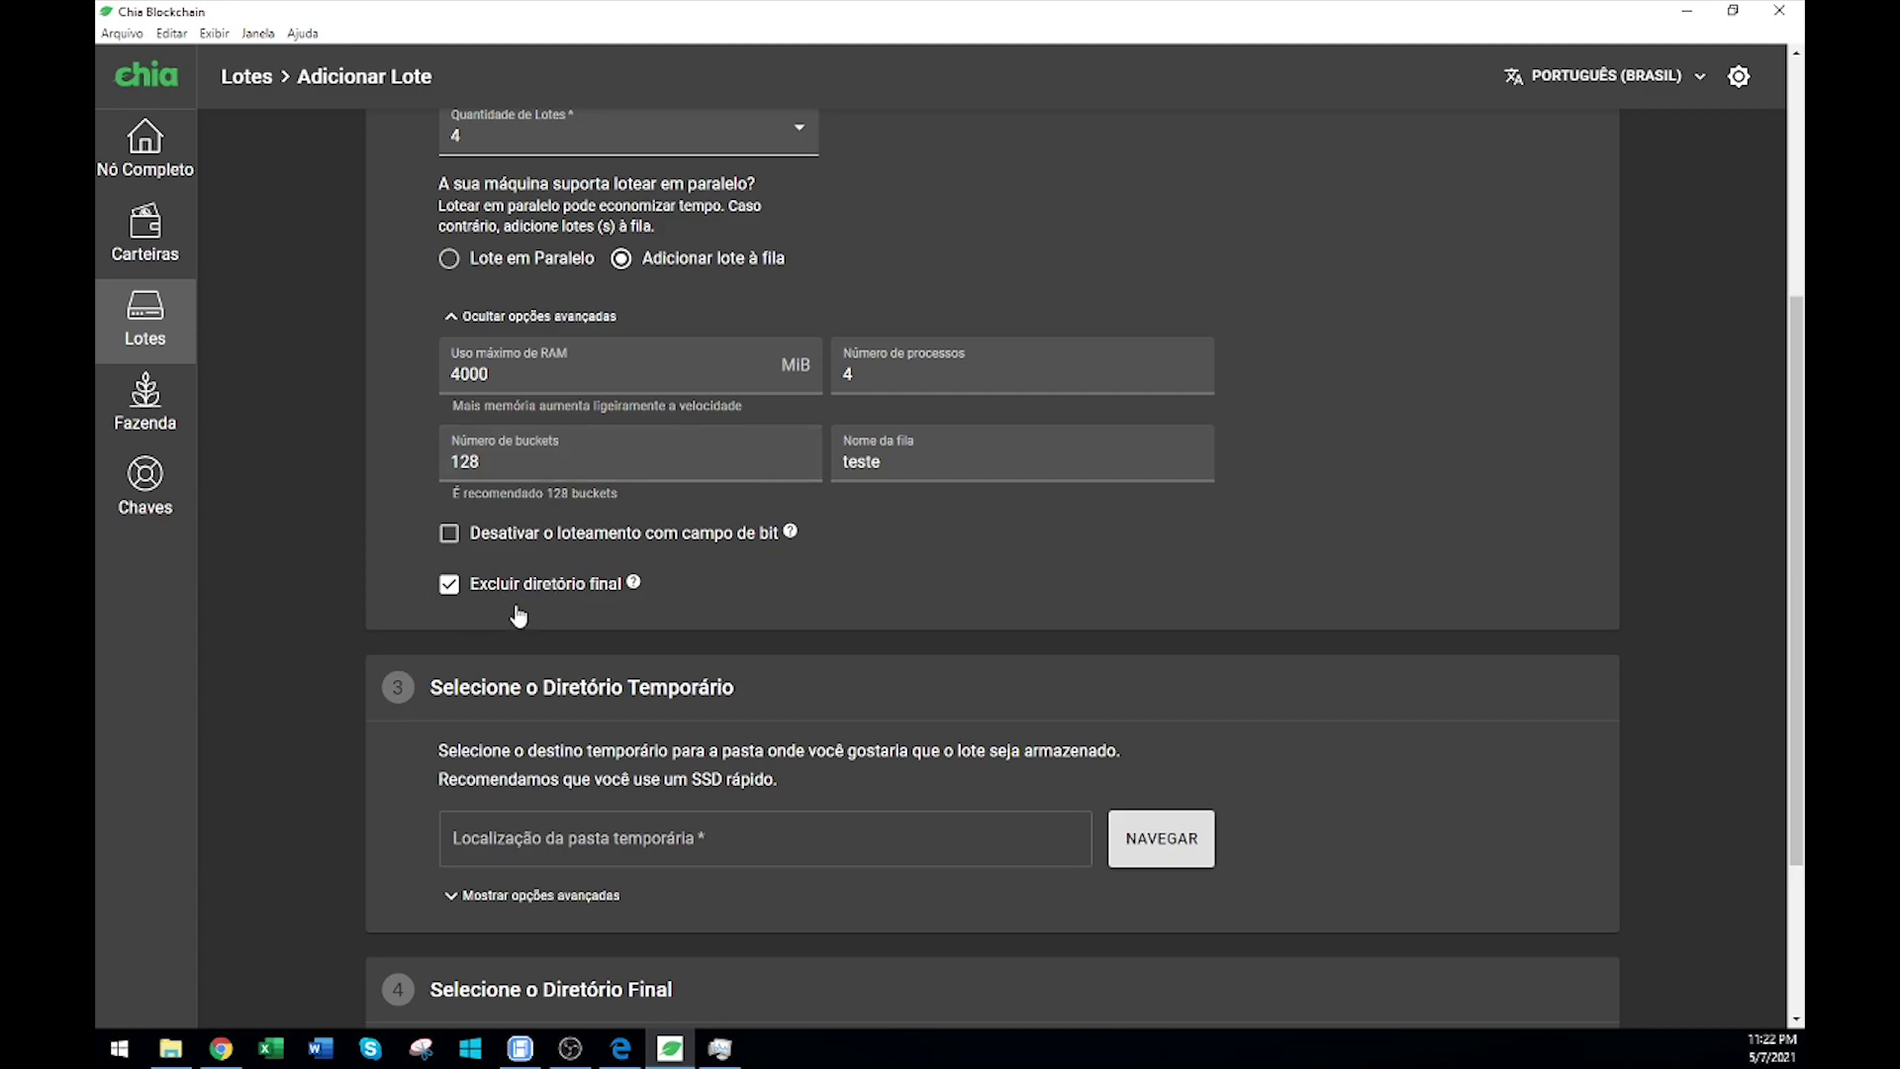
scroll(710, 636, up, 1)
scroll(710, 636, up, 1)
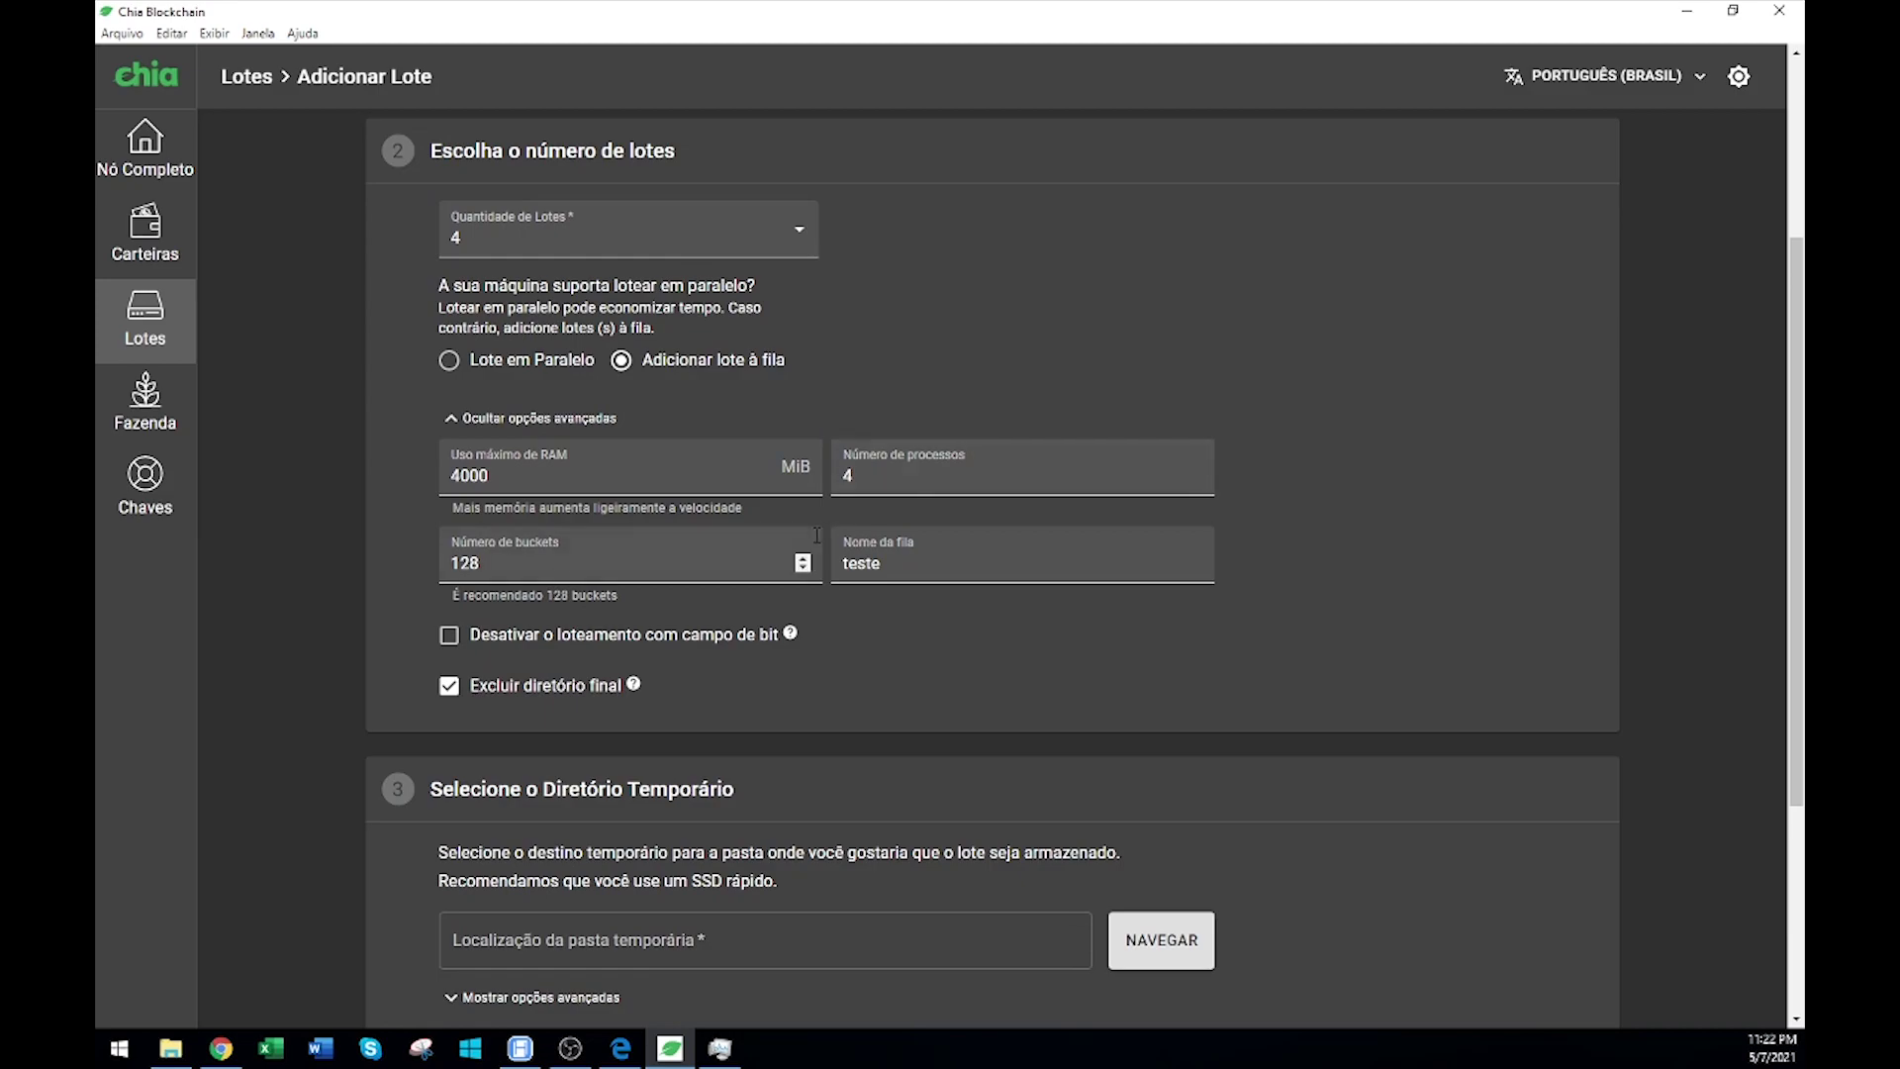
scroll(814, 539, down, 4)
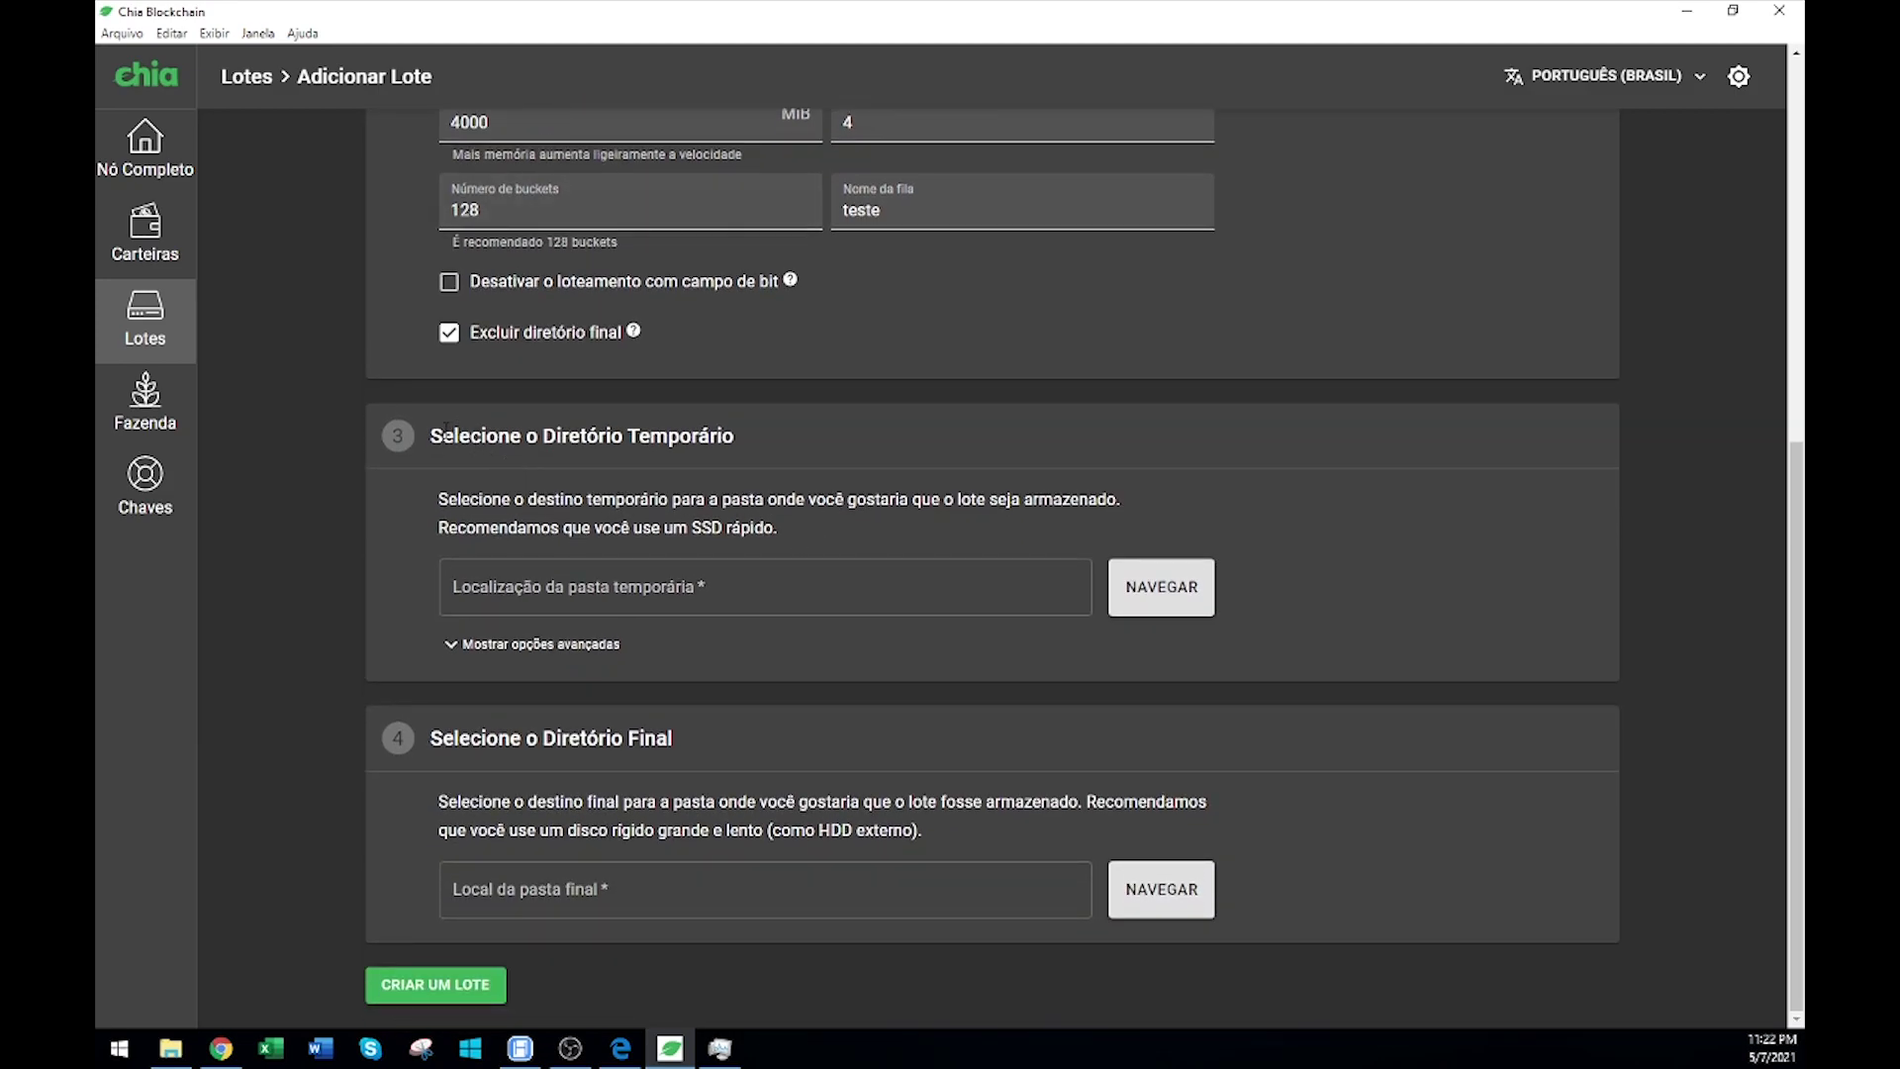
triple_click(761, 427)
click(776, 443)
scroll(776, 444, up, 7)
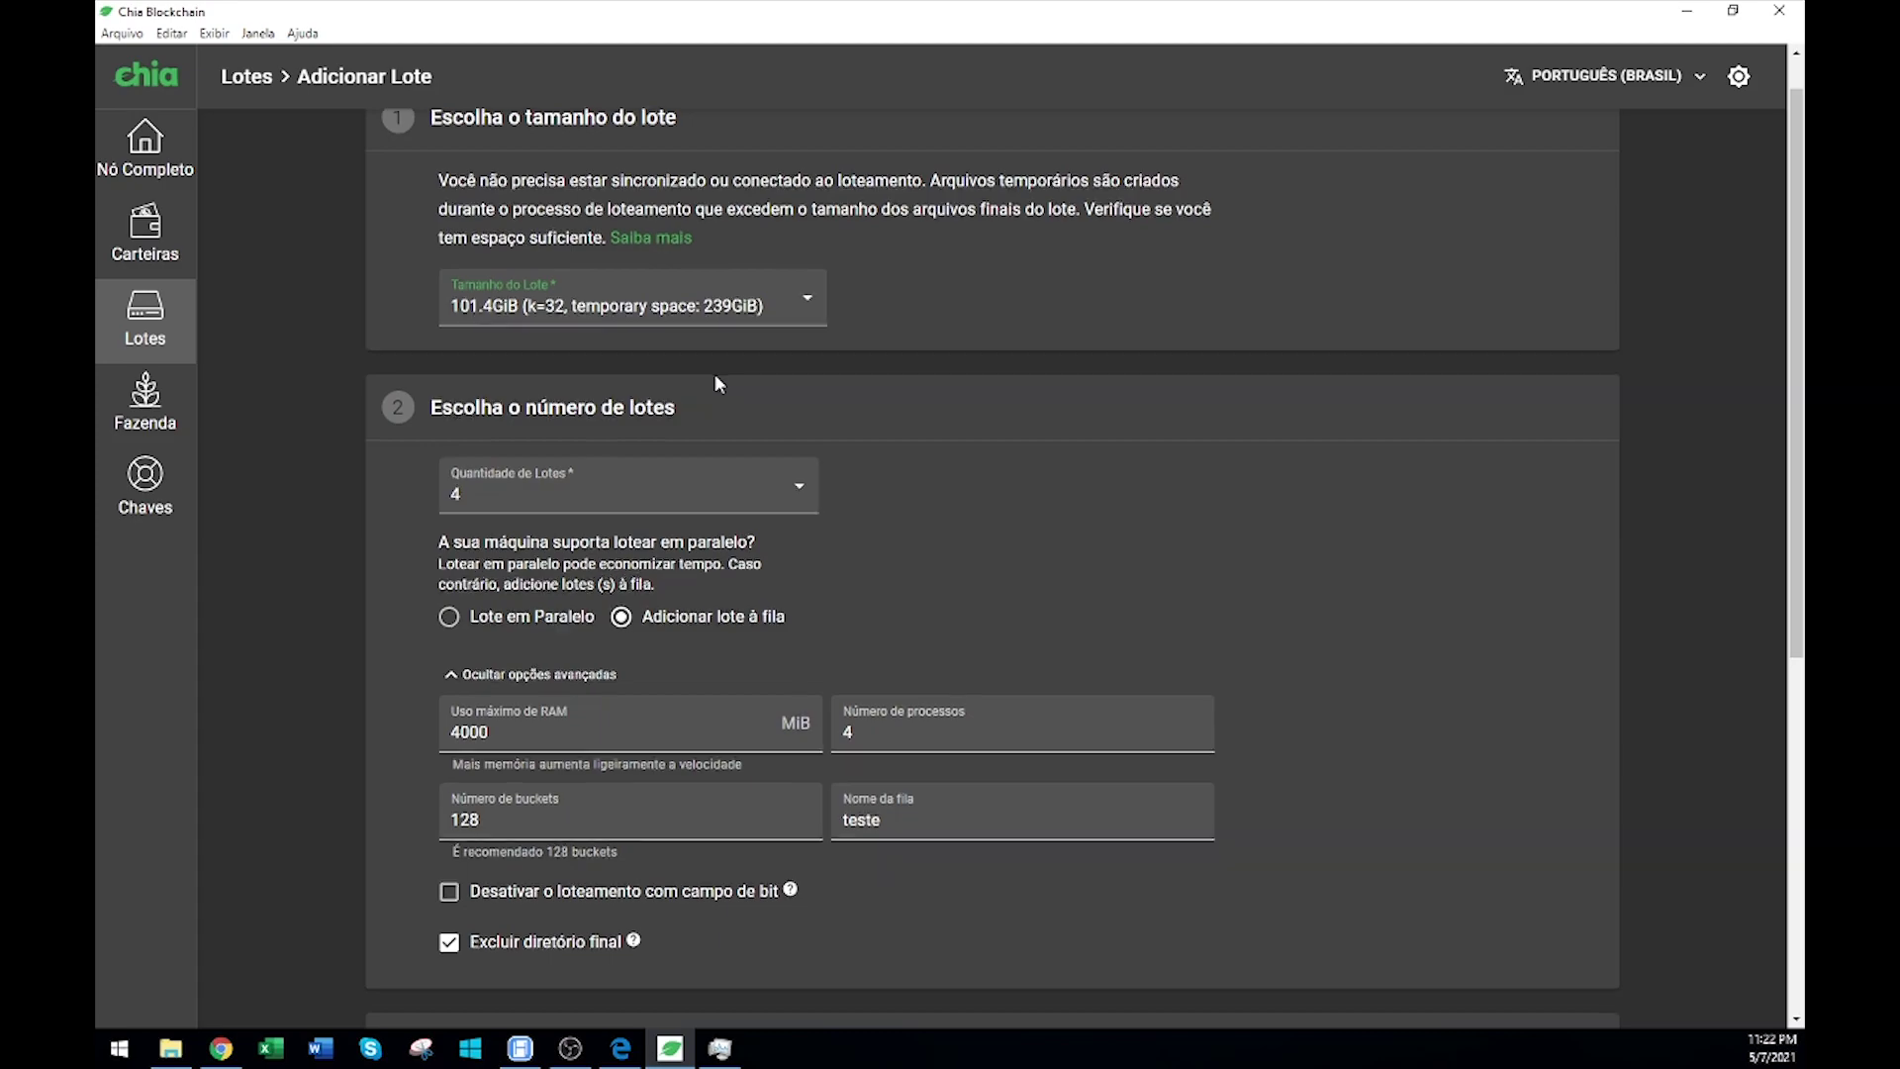
scroll(716, 386, down, 5)
scroll(716, 391, up, 5)
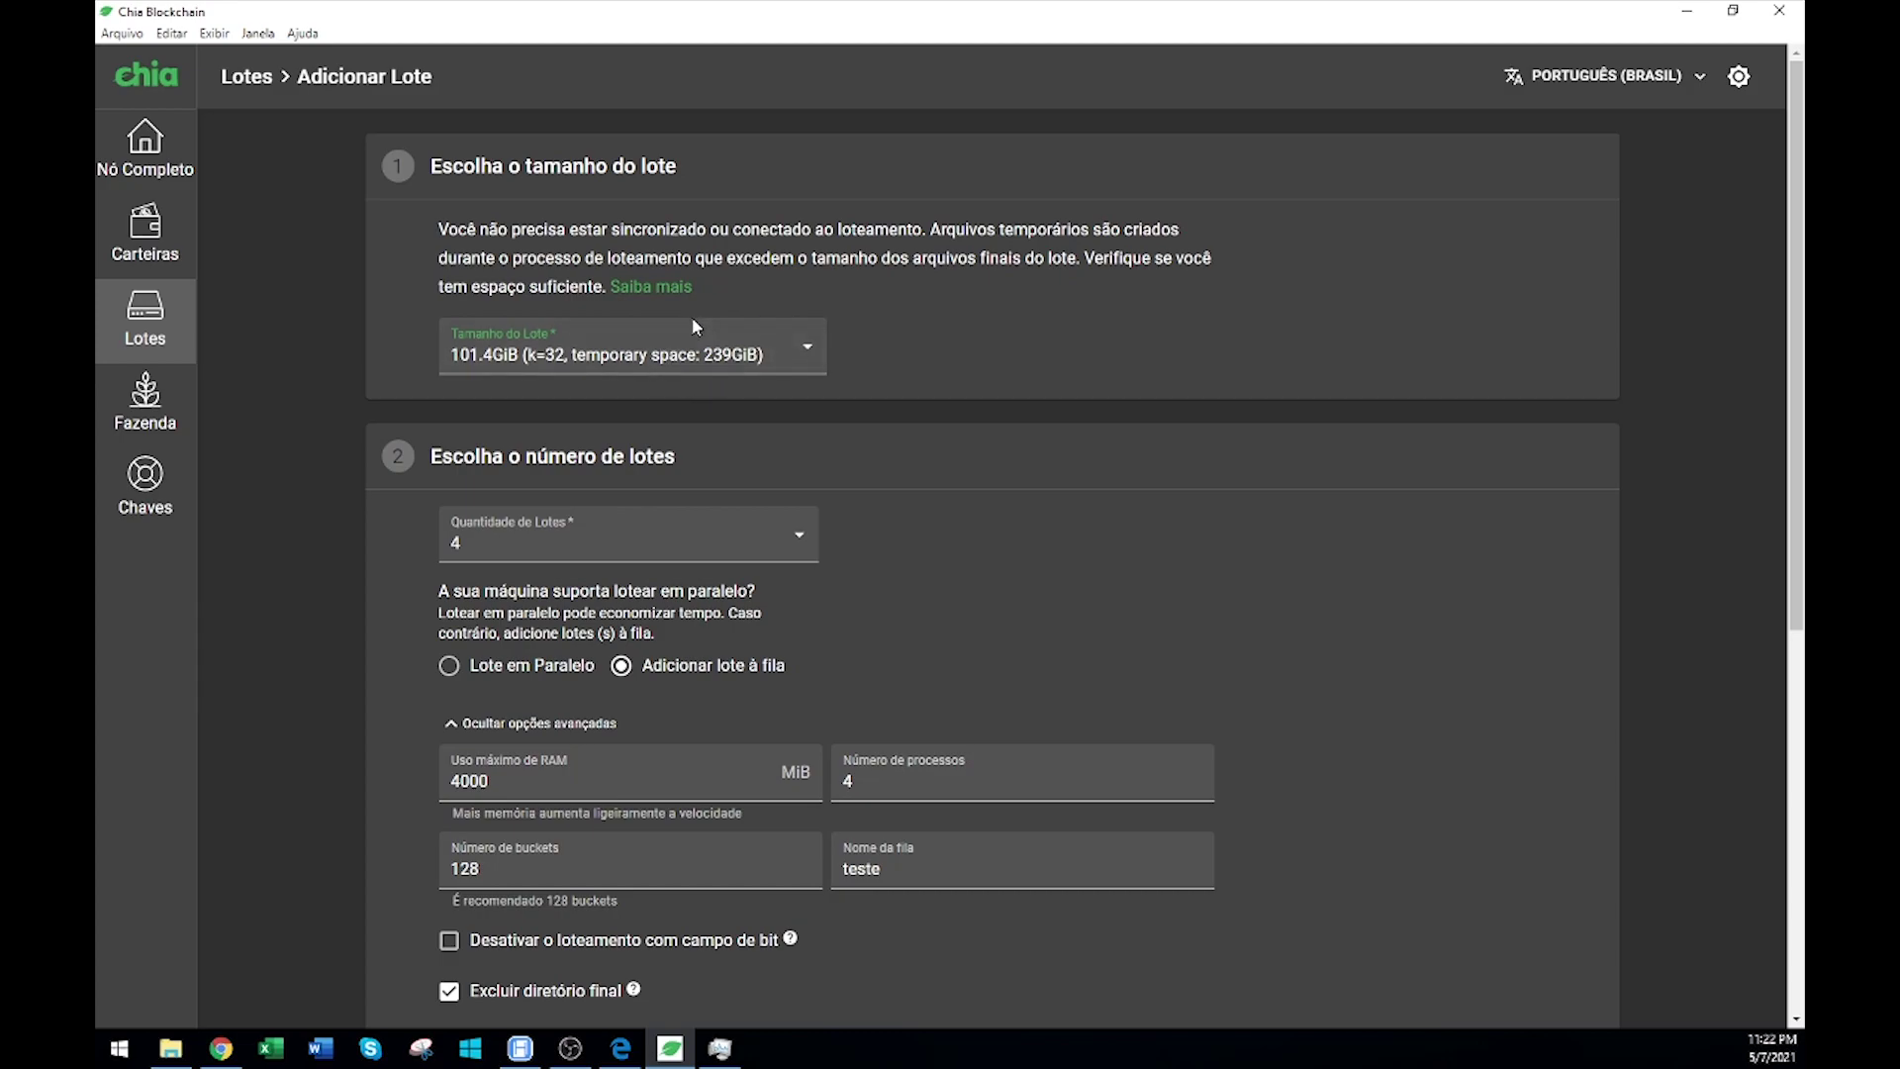
scroll(834, 401, down, 1)
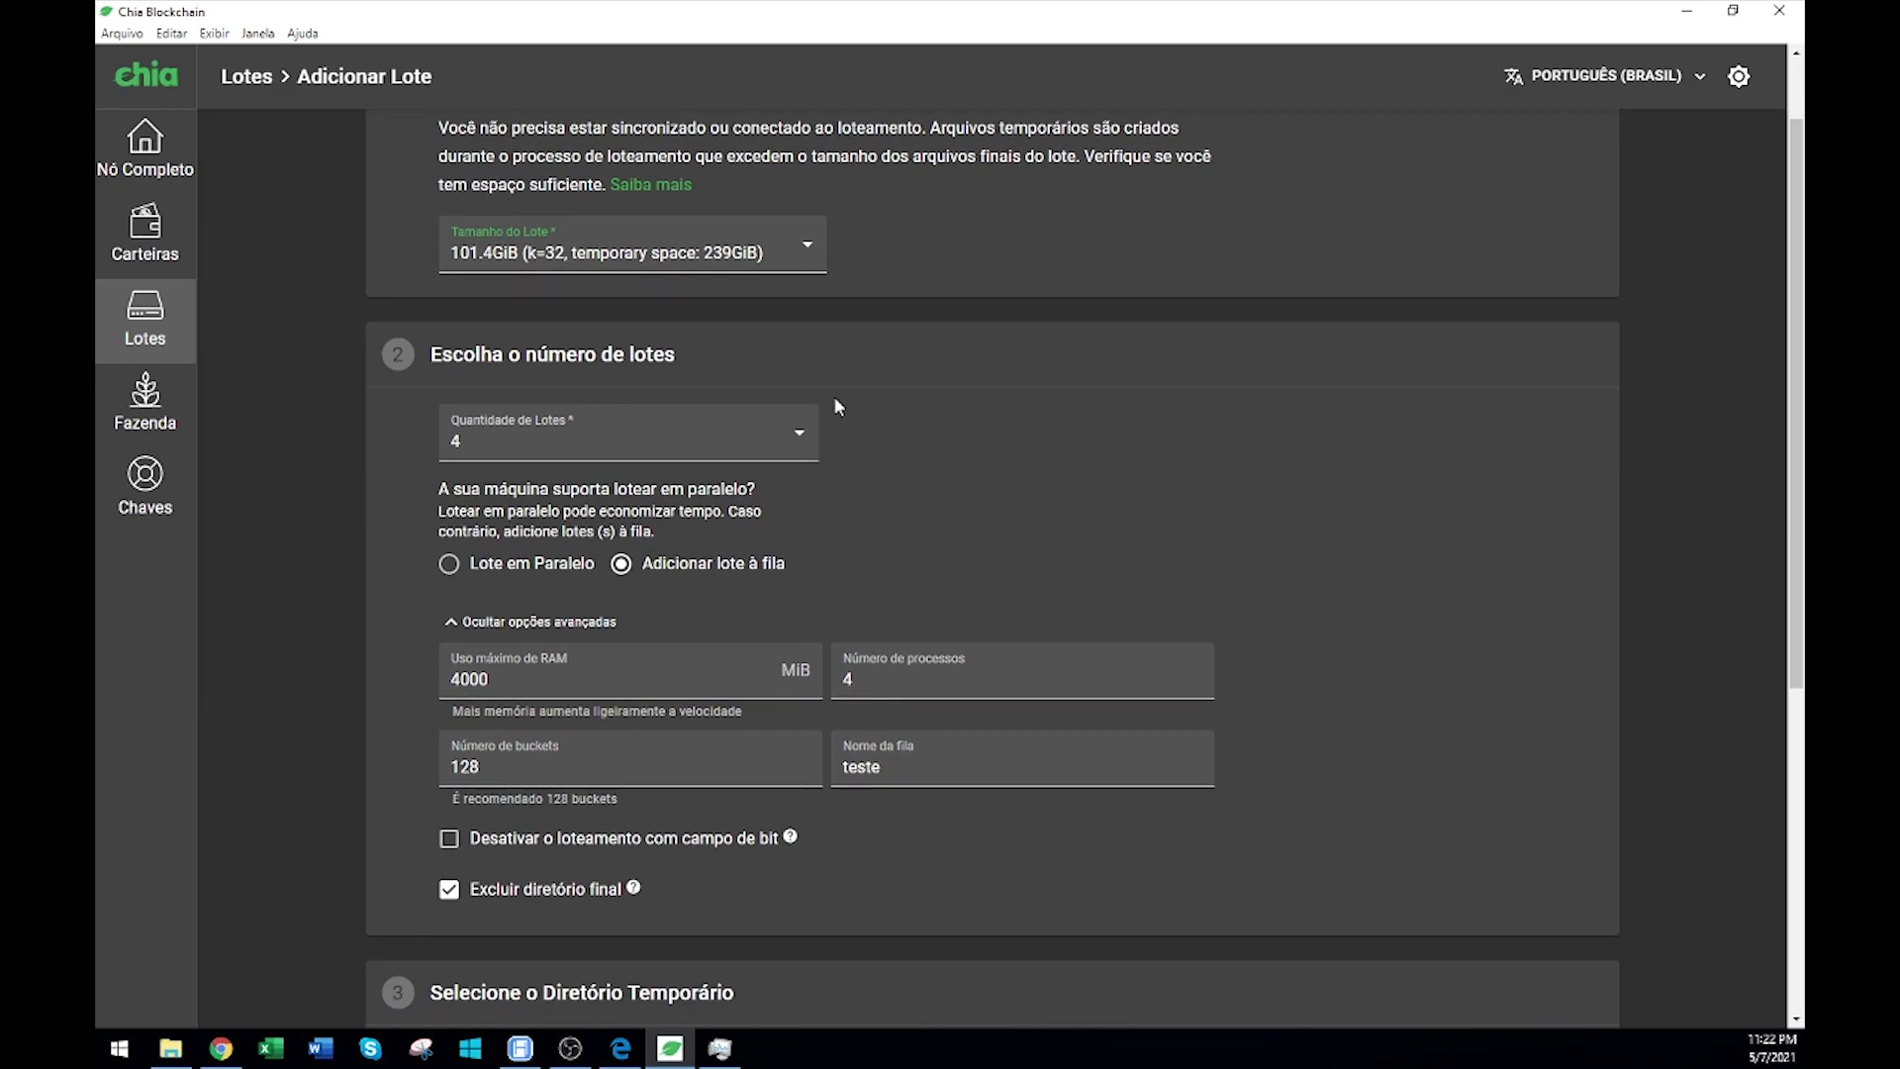
scroll(834, 405, down, 4)
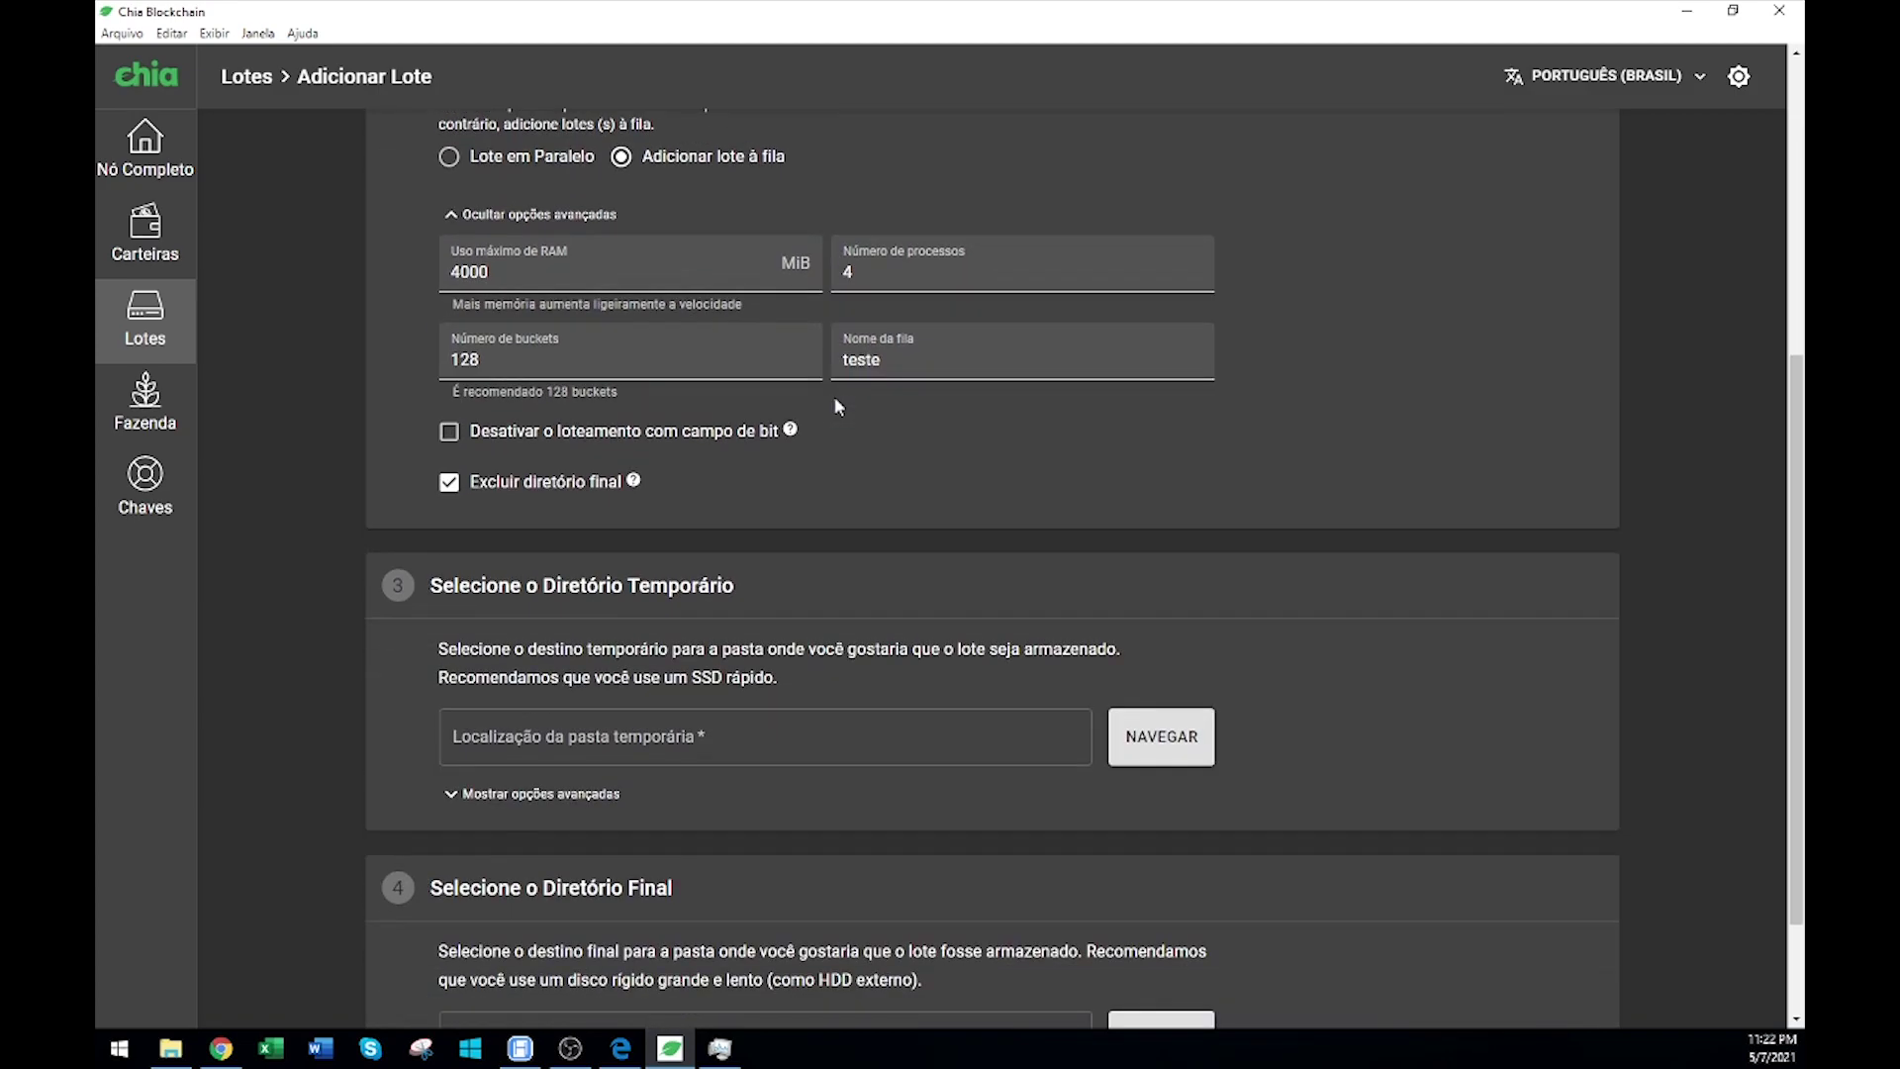
scroll(822, 482, down, 1)
scroll(821, 482, down, 1)
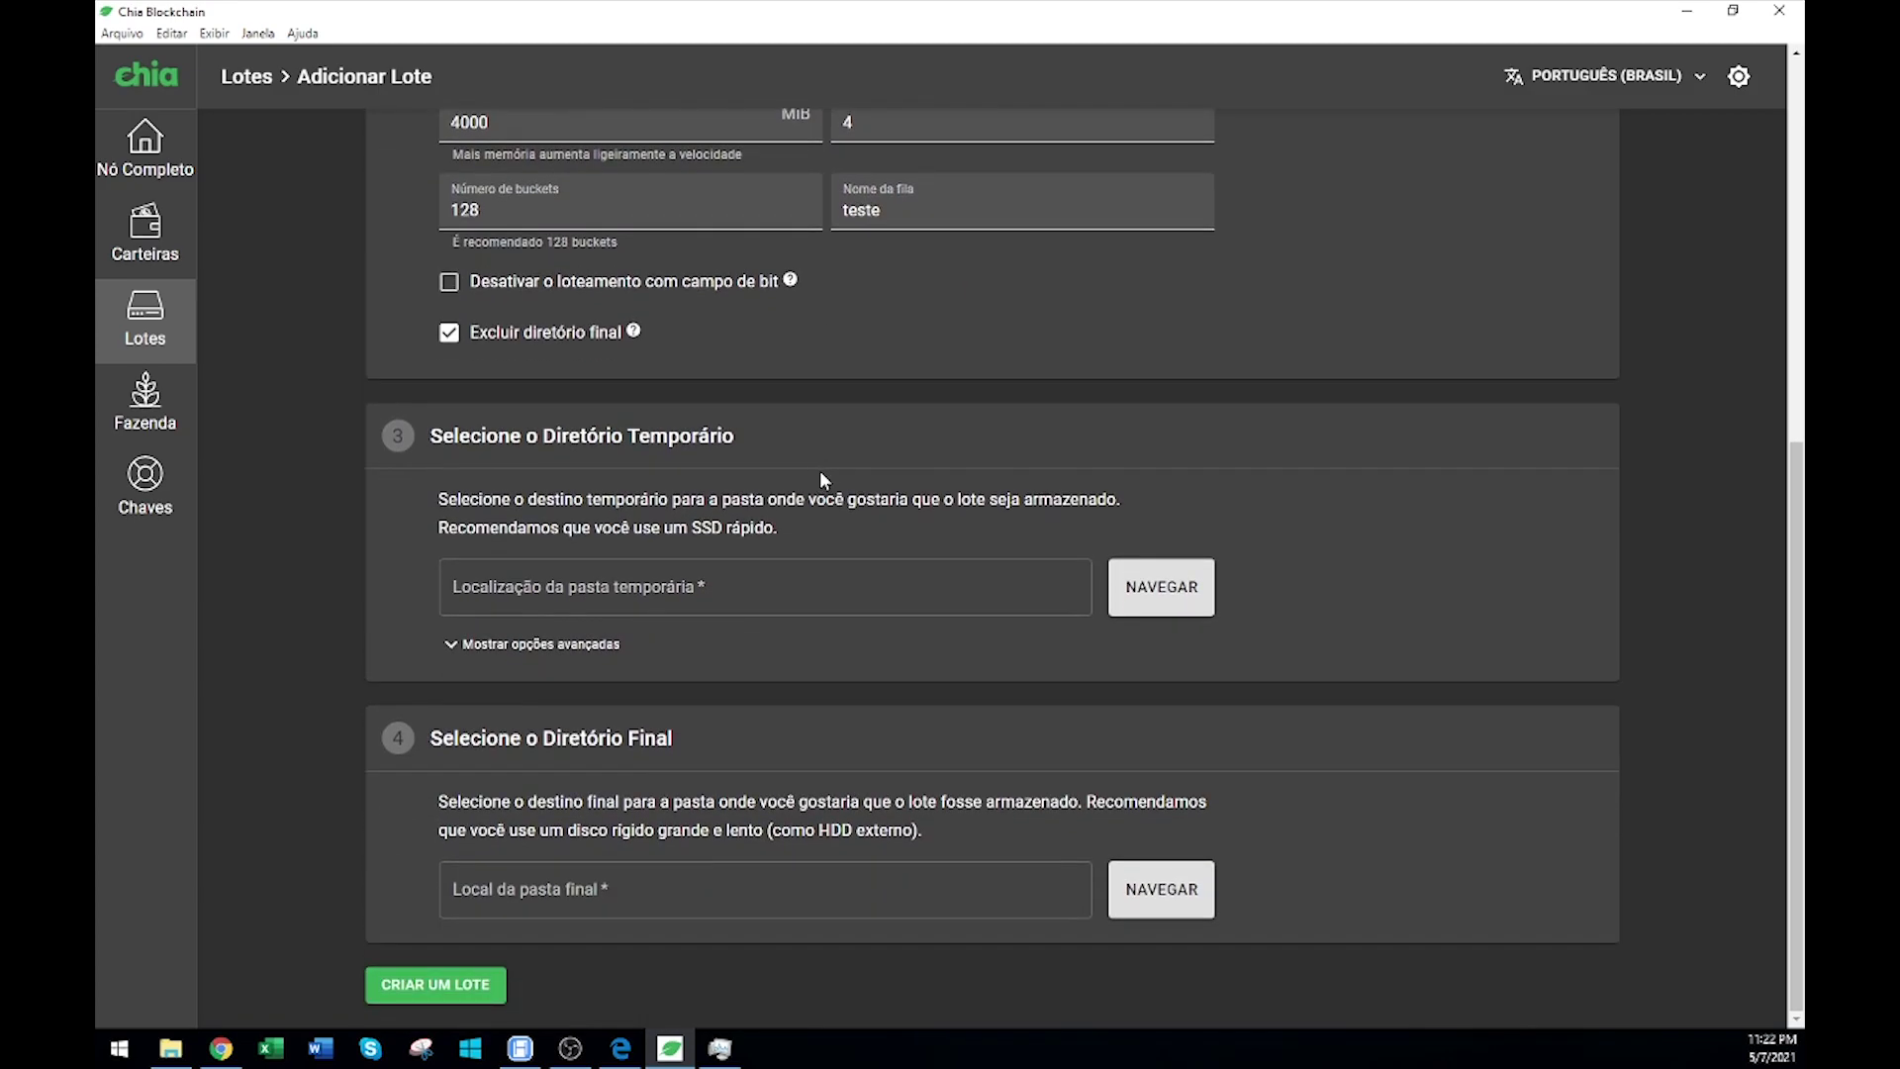
scroll(820, 480, up, 1)
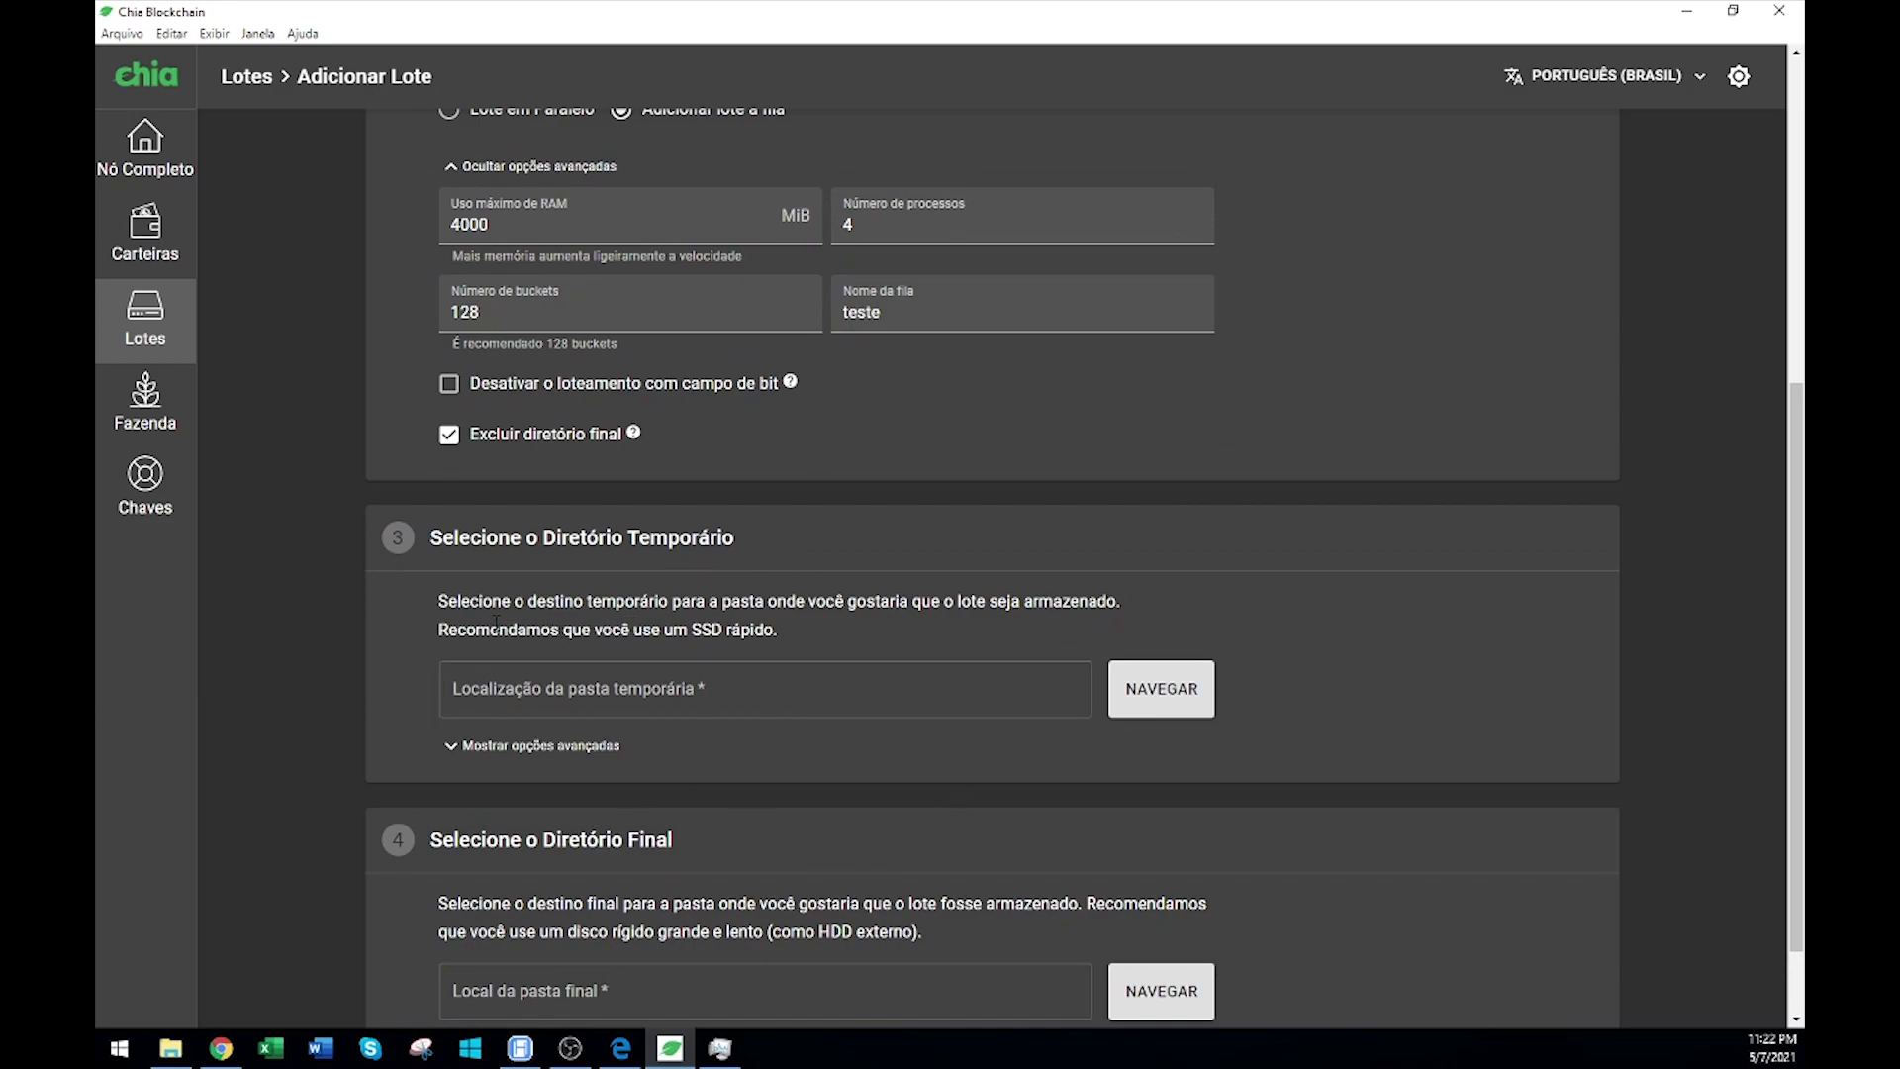
Check the SSD recommendation and set the temporary directory to the HD_RAPIDO (F:) drive.
drag(459, 629, 789, 629)
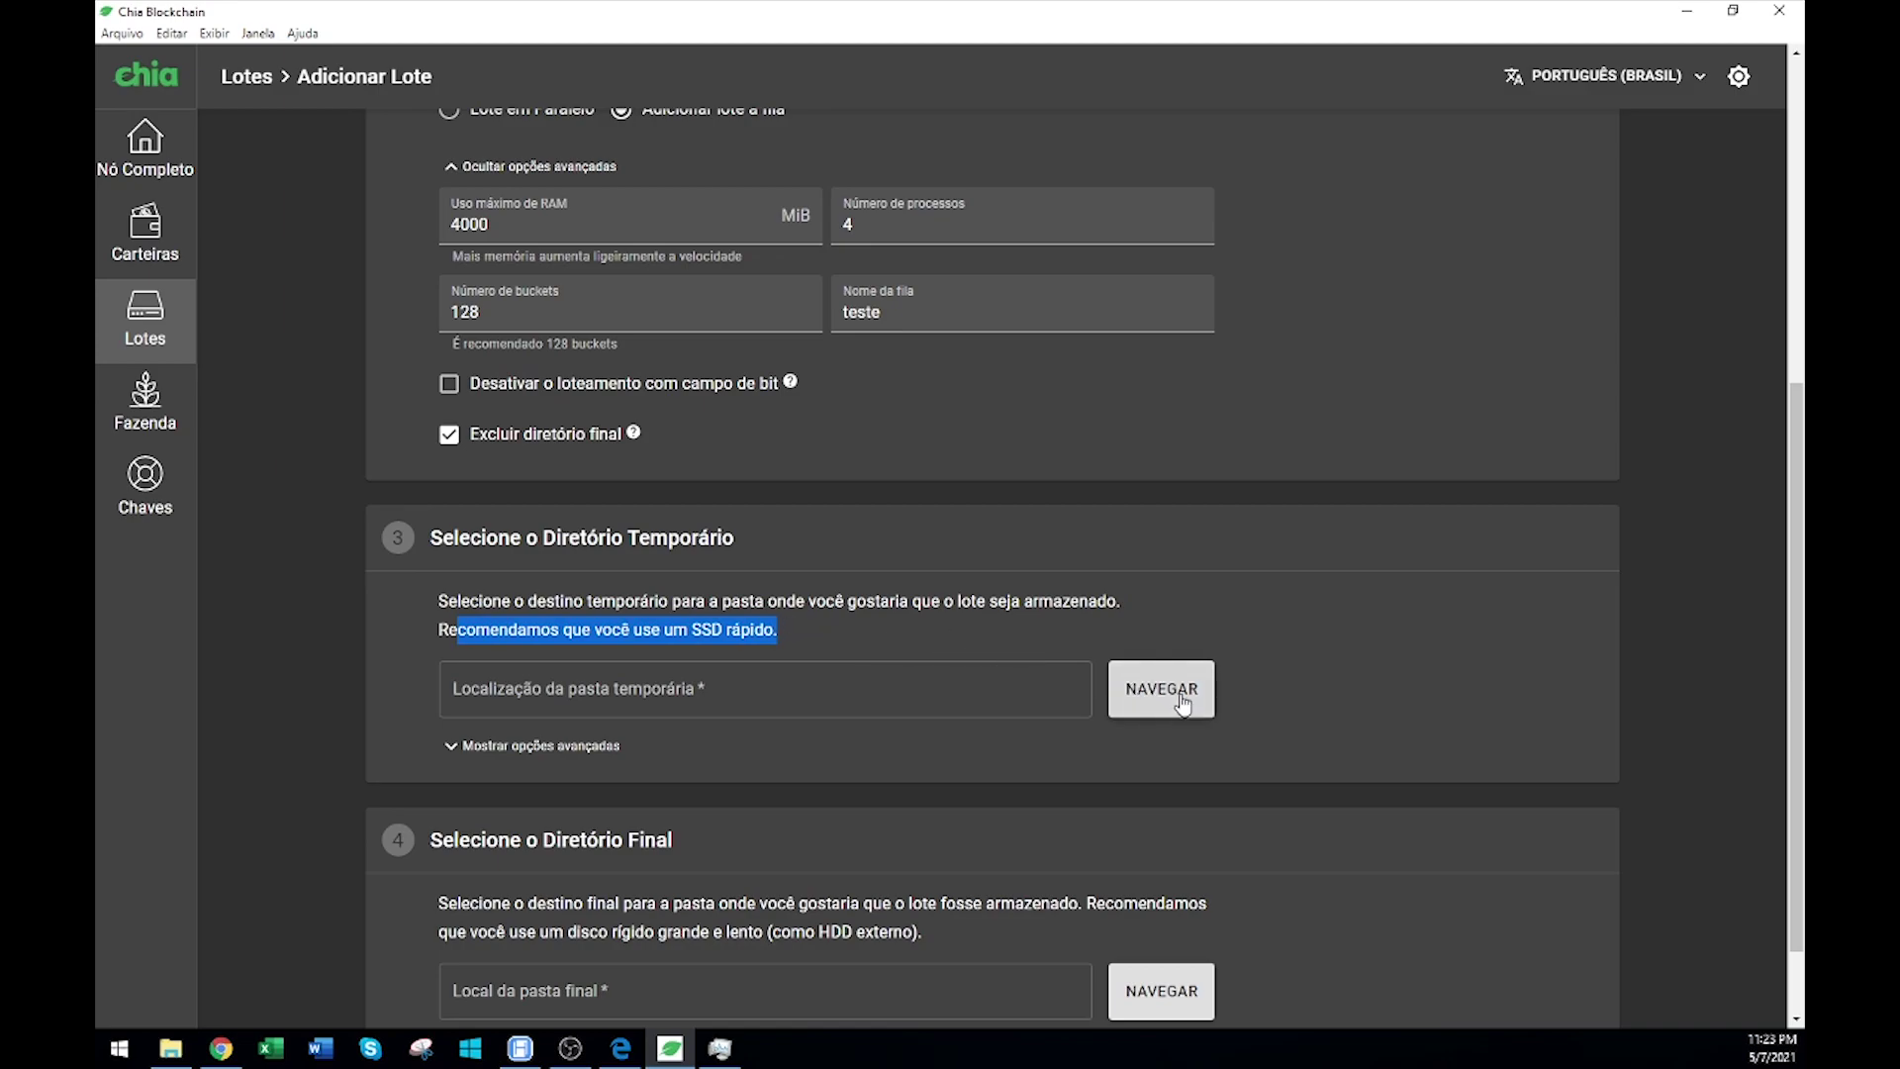
click(980, 708)
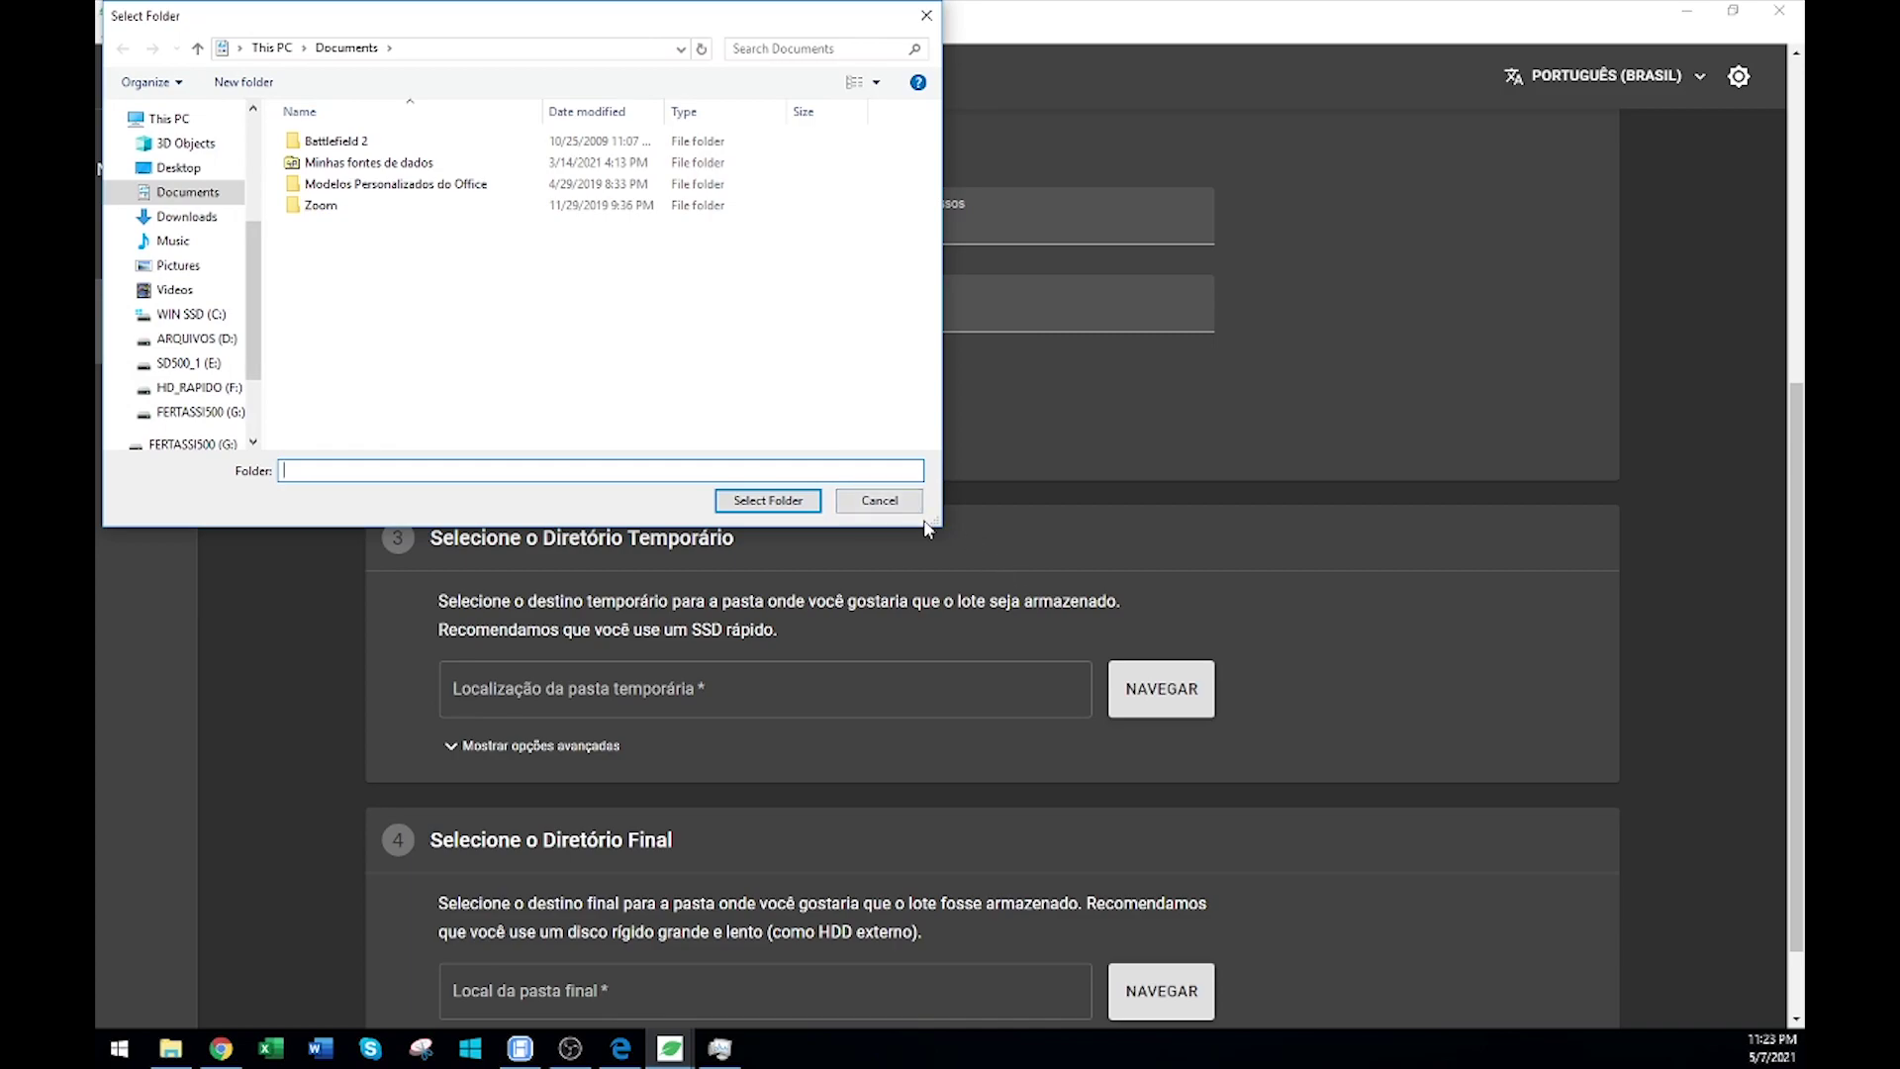
click(870, 501)
click(1133, 688)
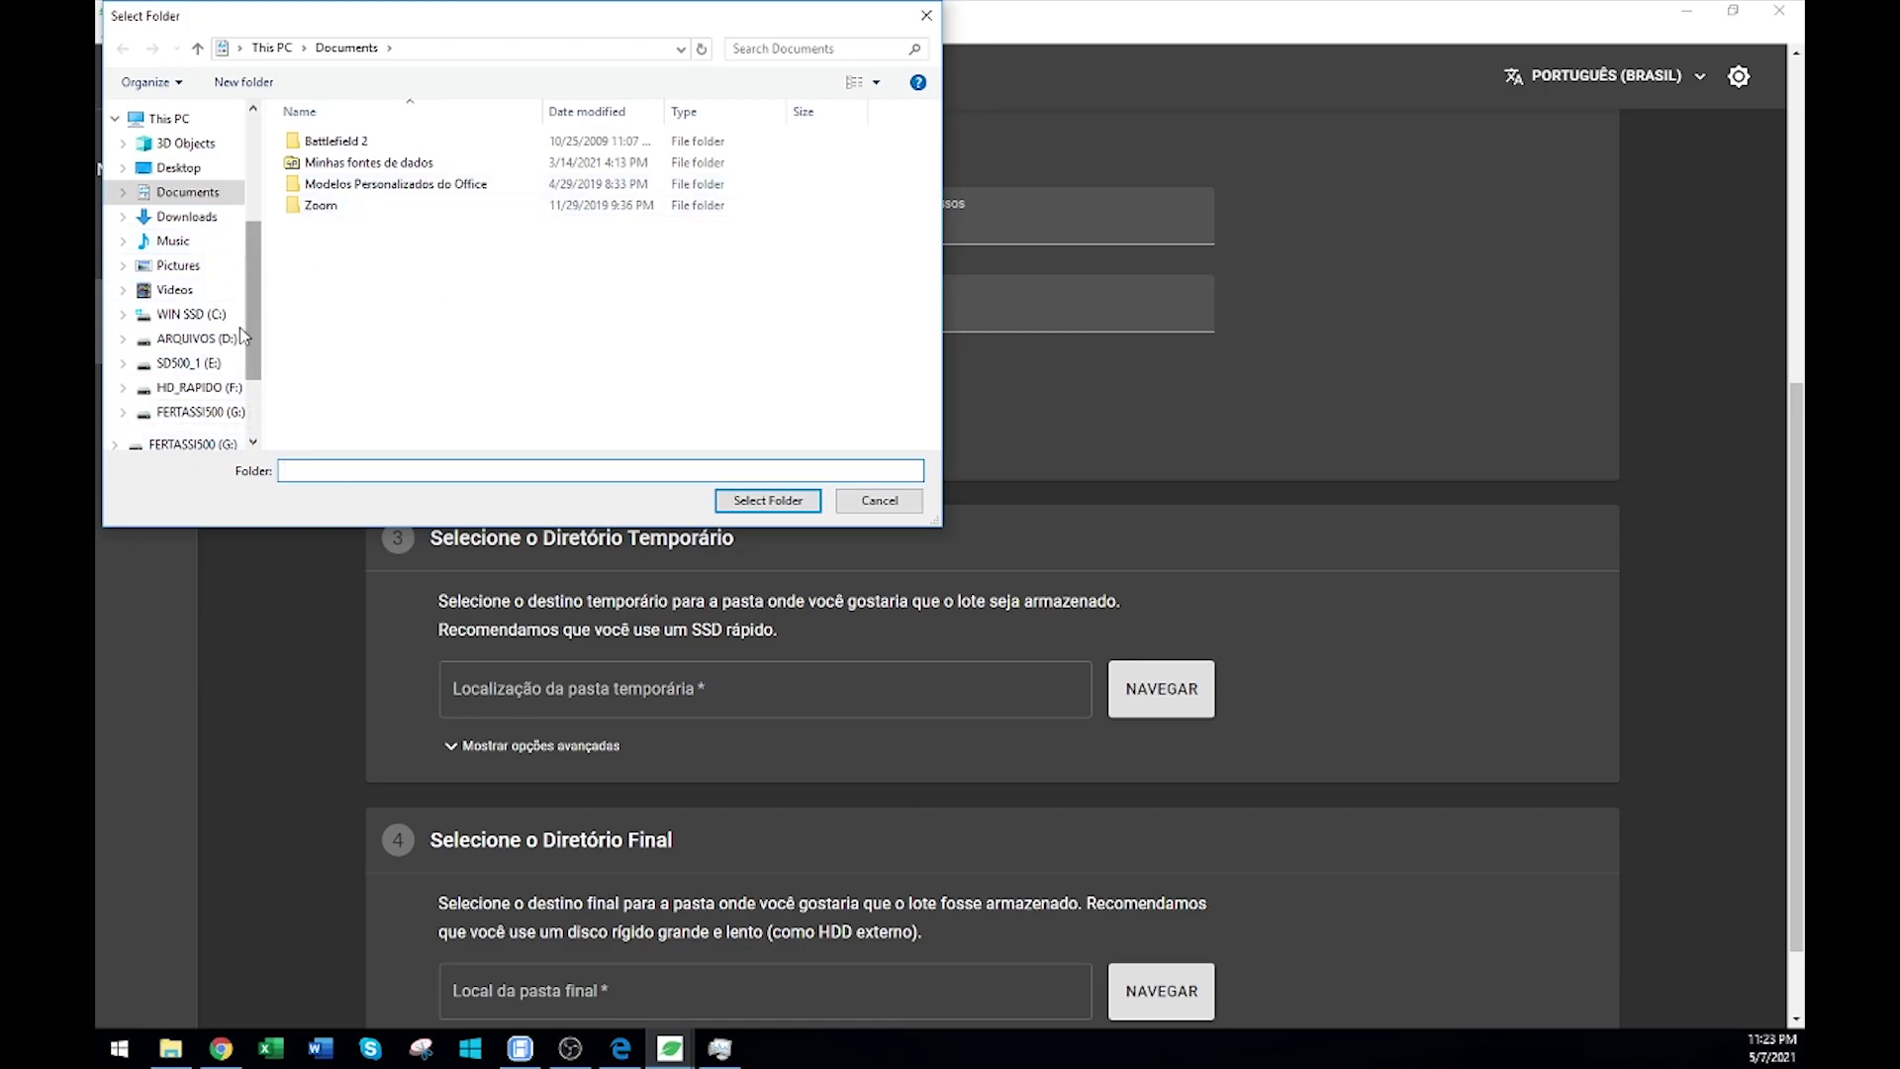
click(198, 392)
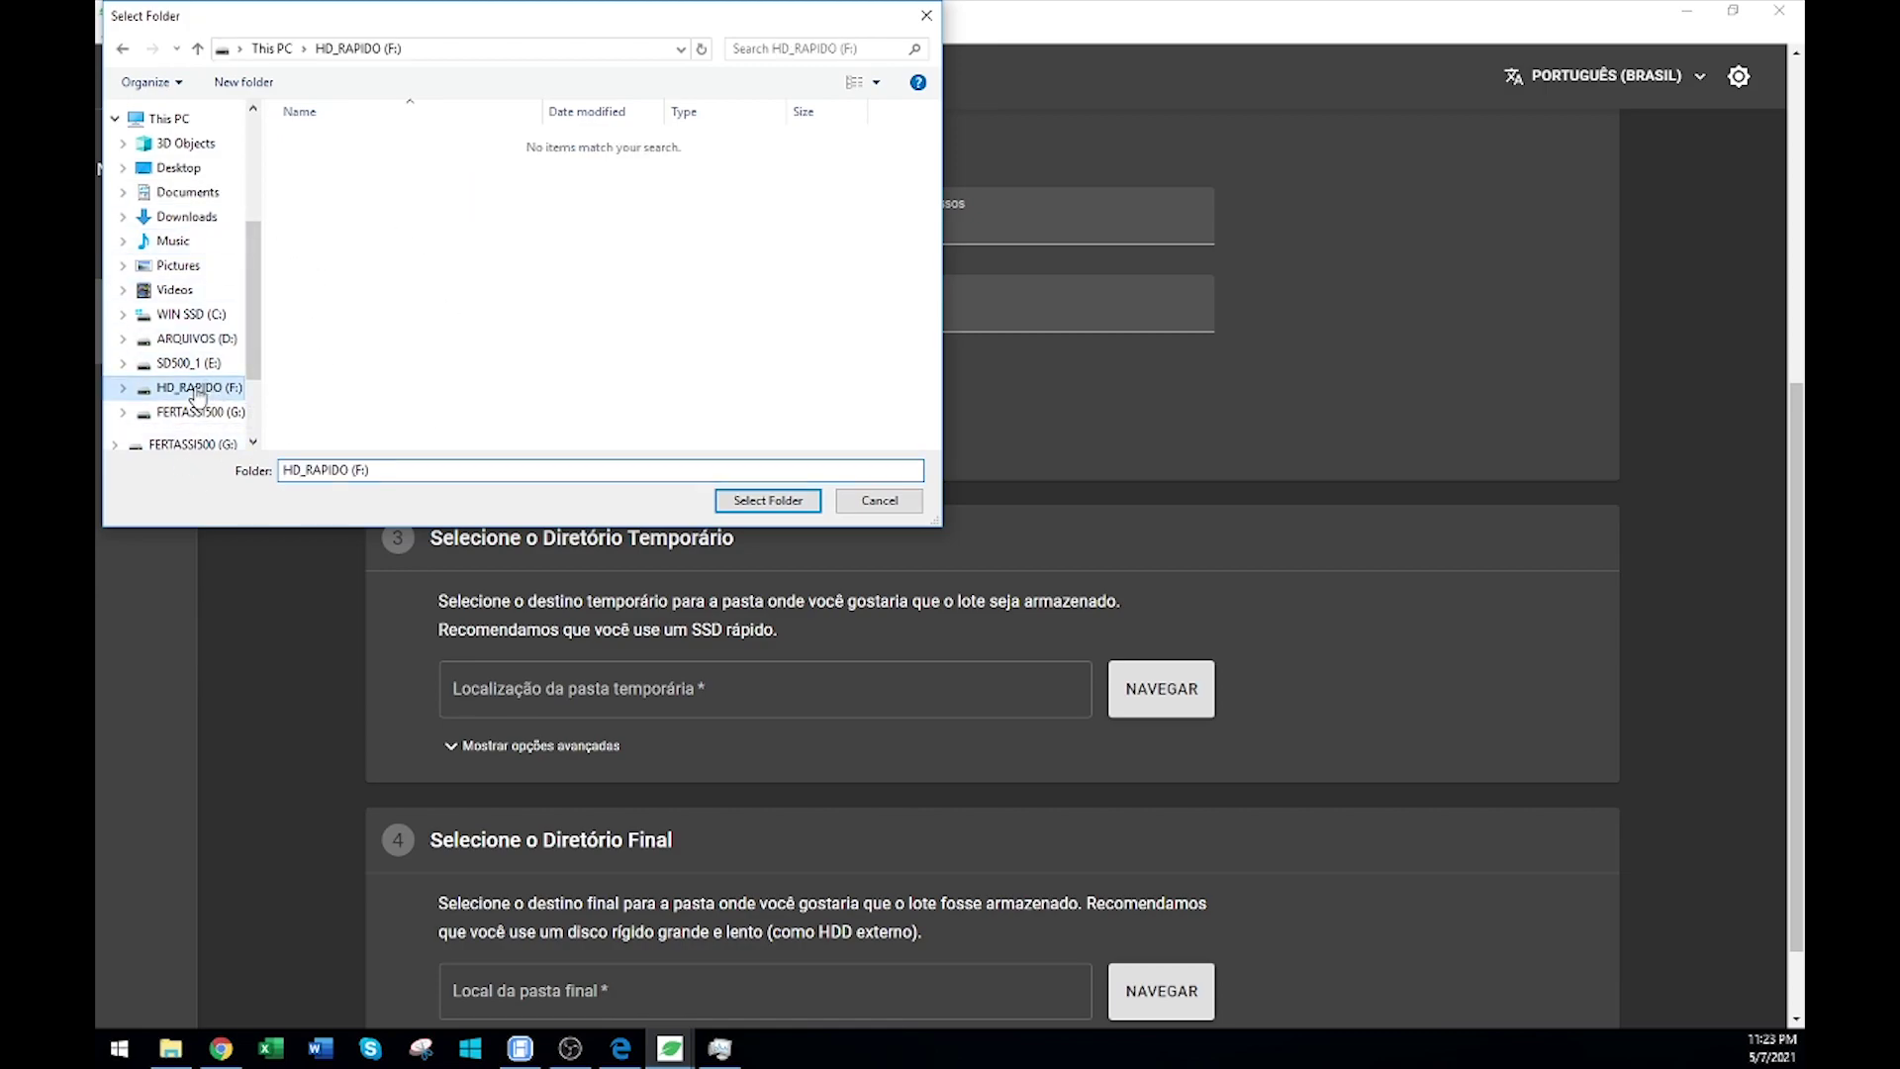
click(757, 502)
Set the final directory to the FERTASSI500 (G:) drive and create the queued plots.
scroll(472, 667, down, 1)
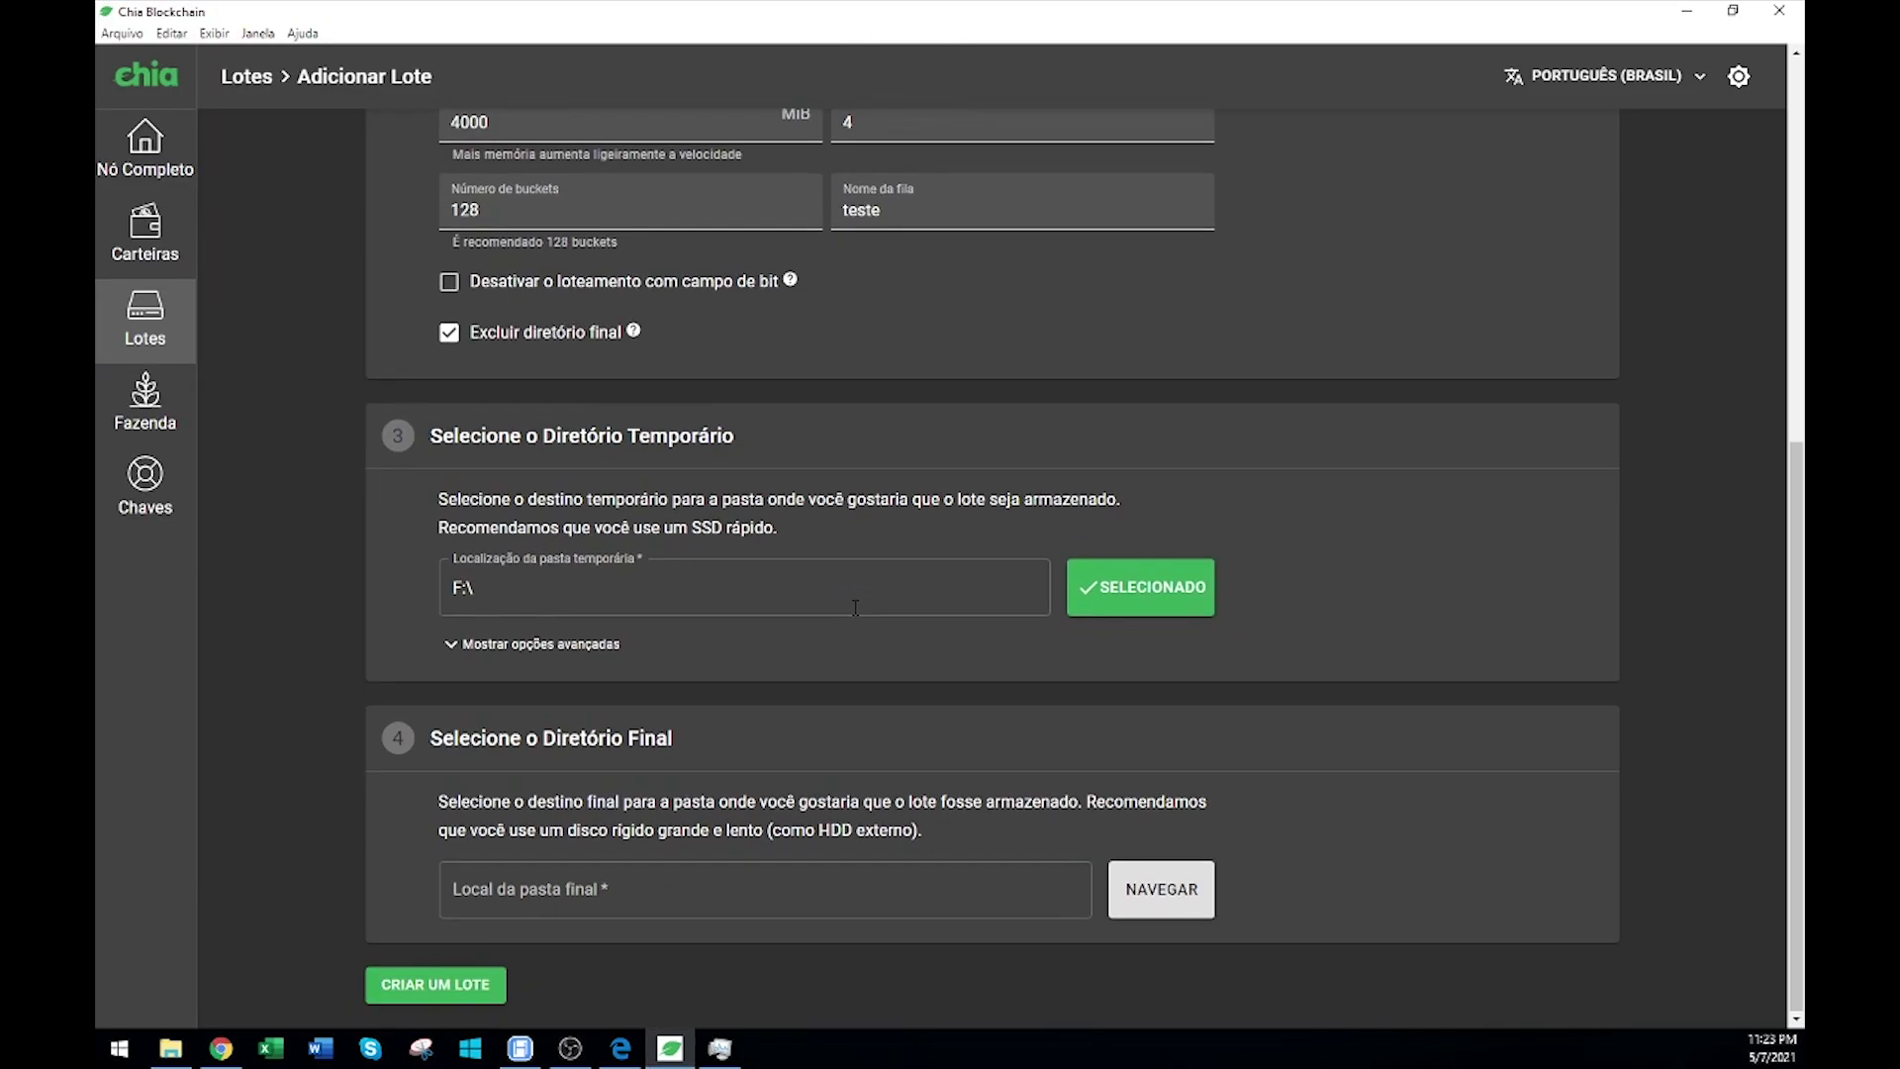
drag(445, 733, 719, 733)
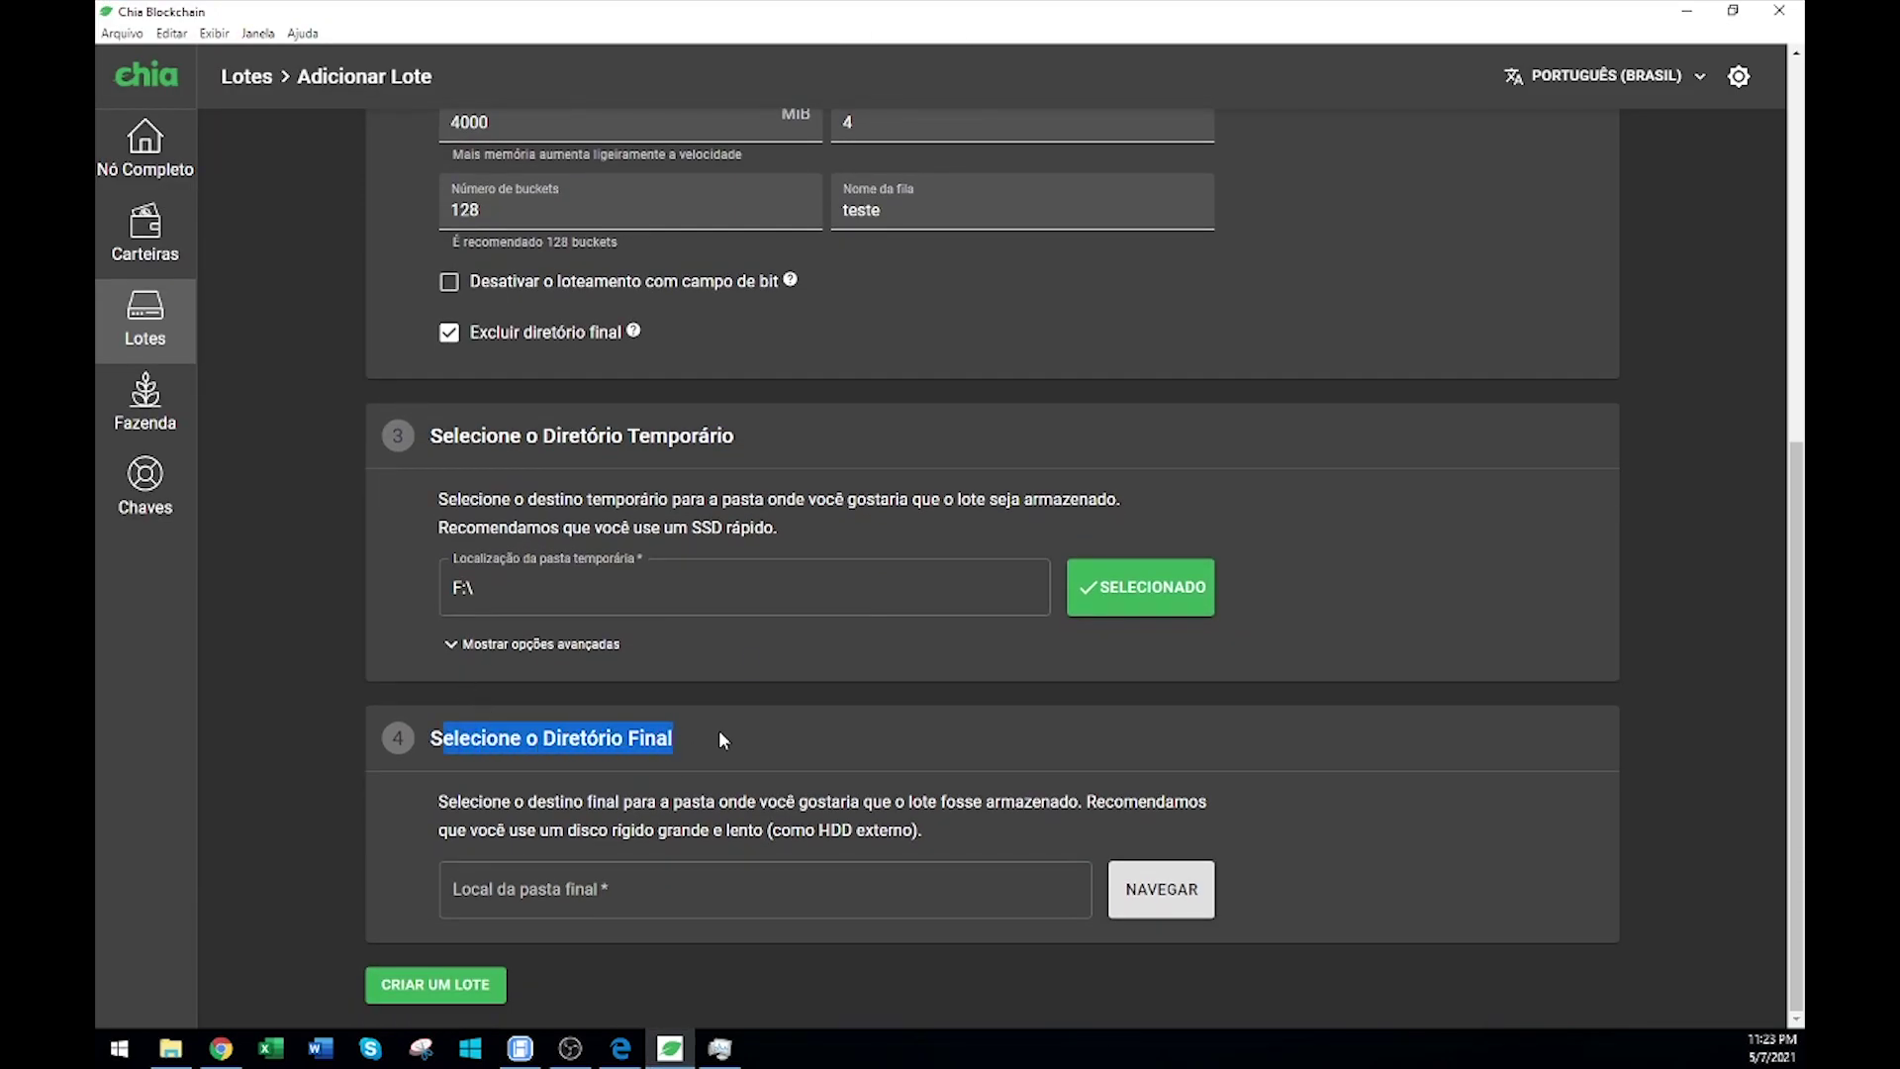
click(715, 730)
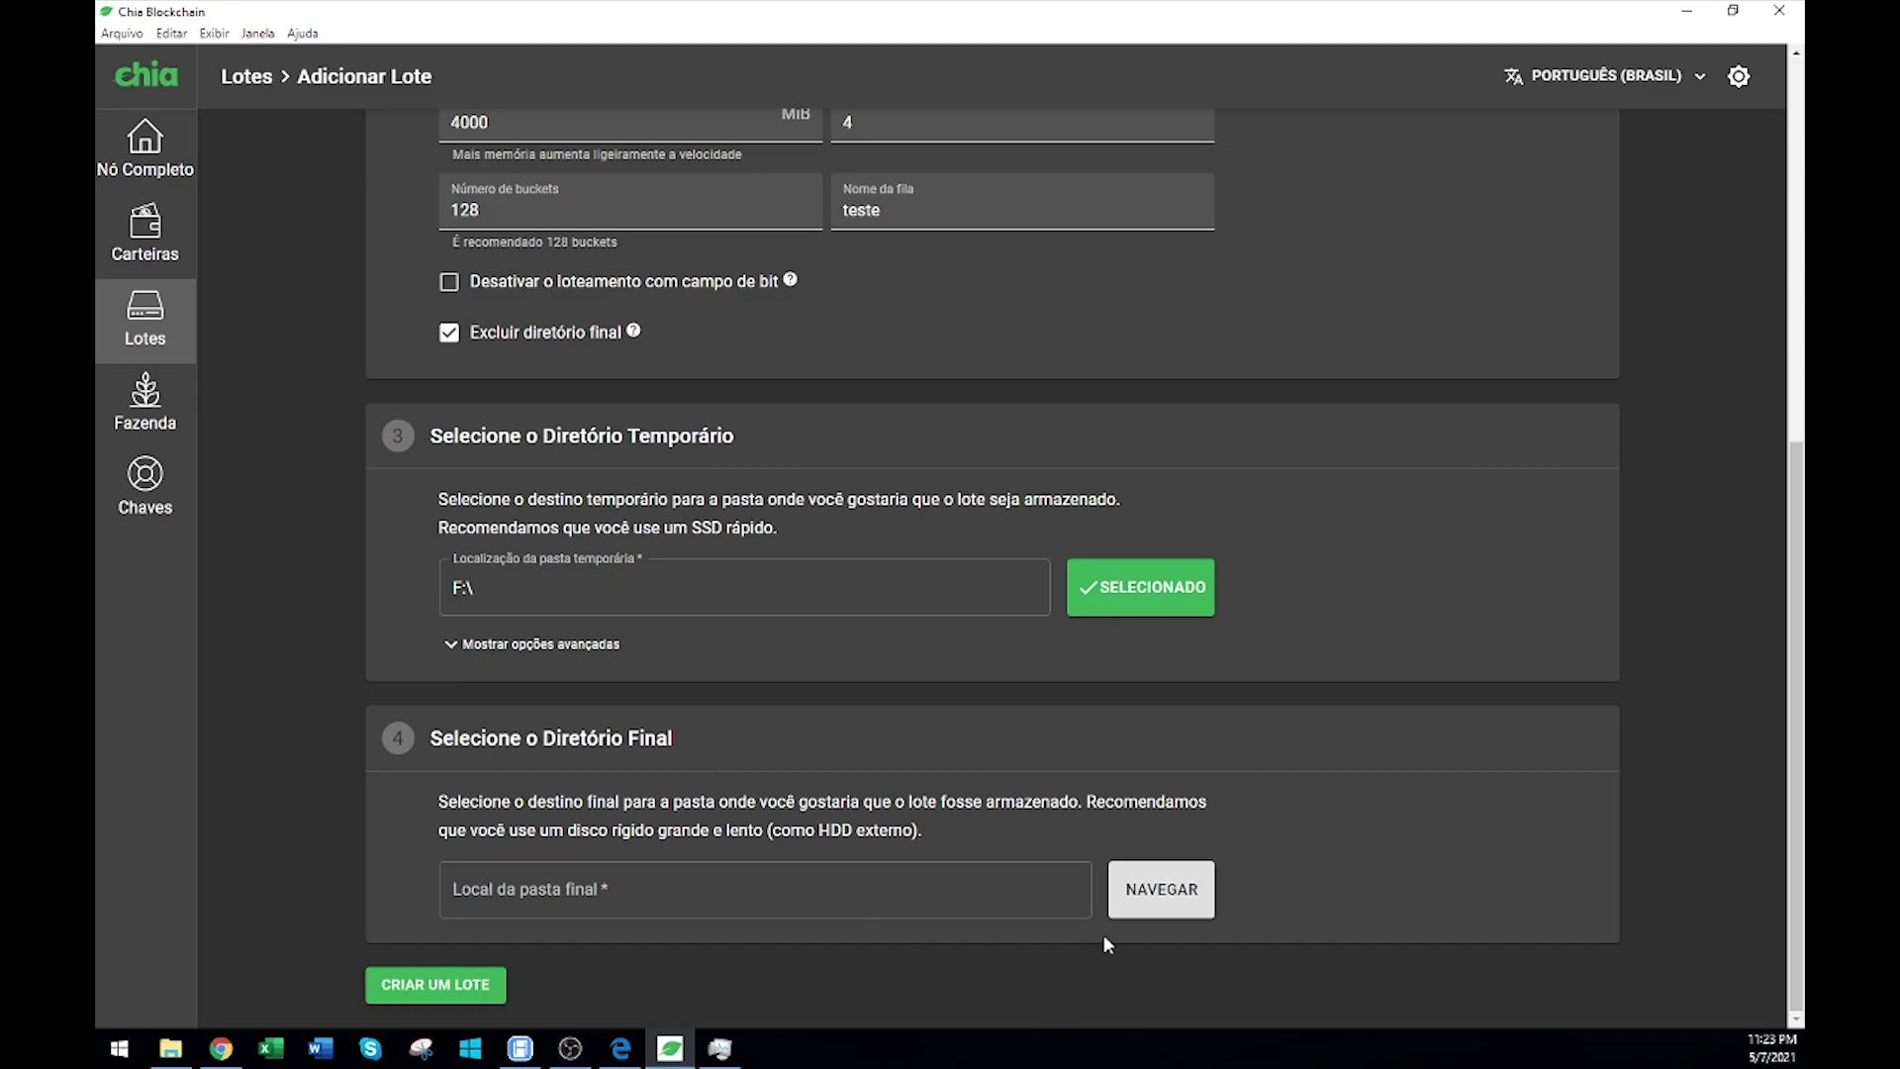
click(1152, 888)
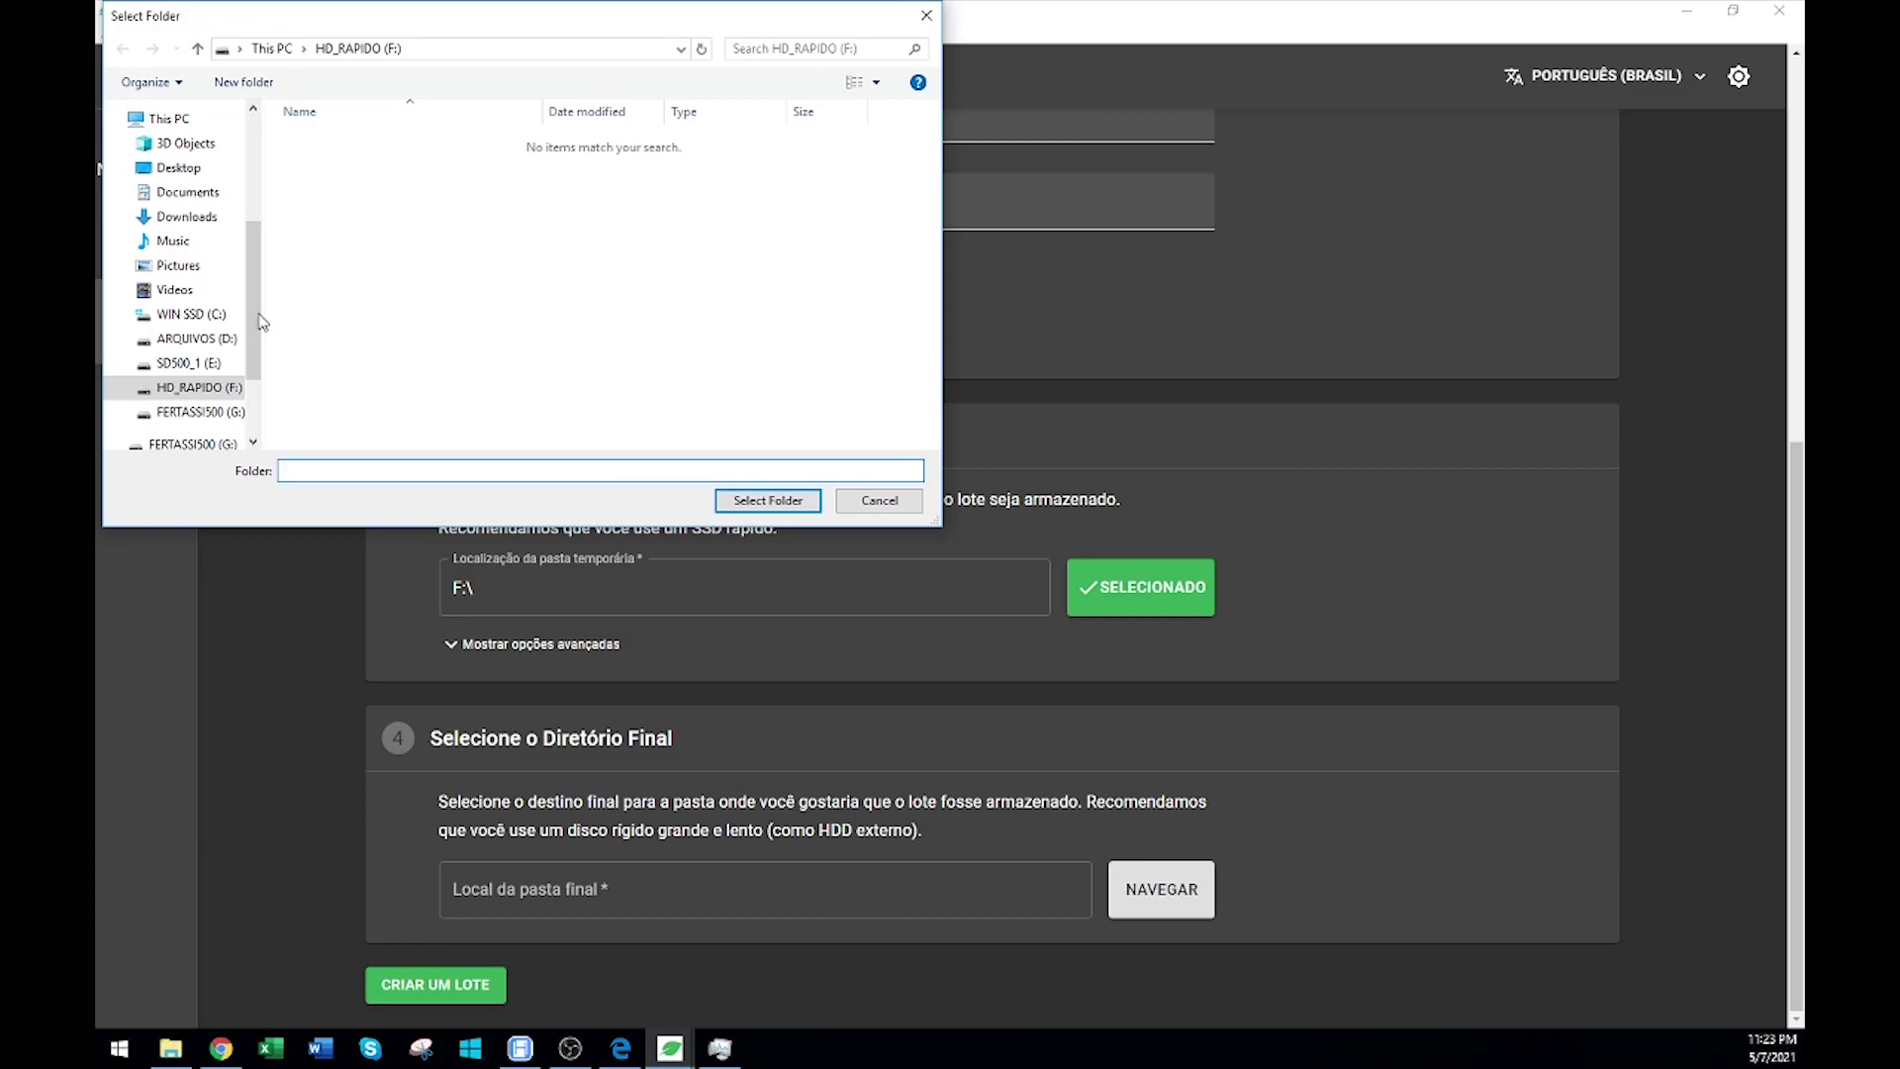
click(189, 414)
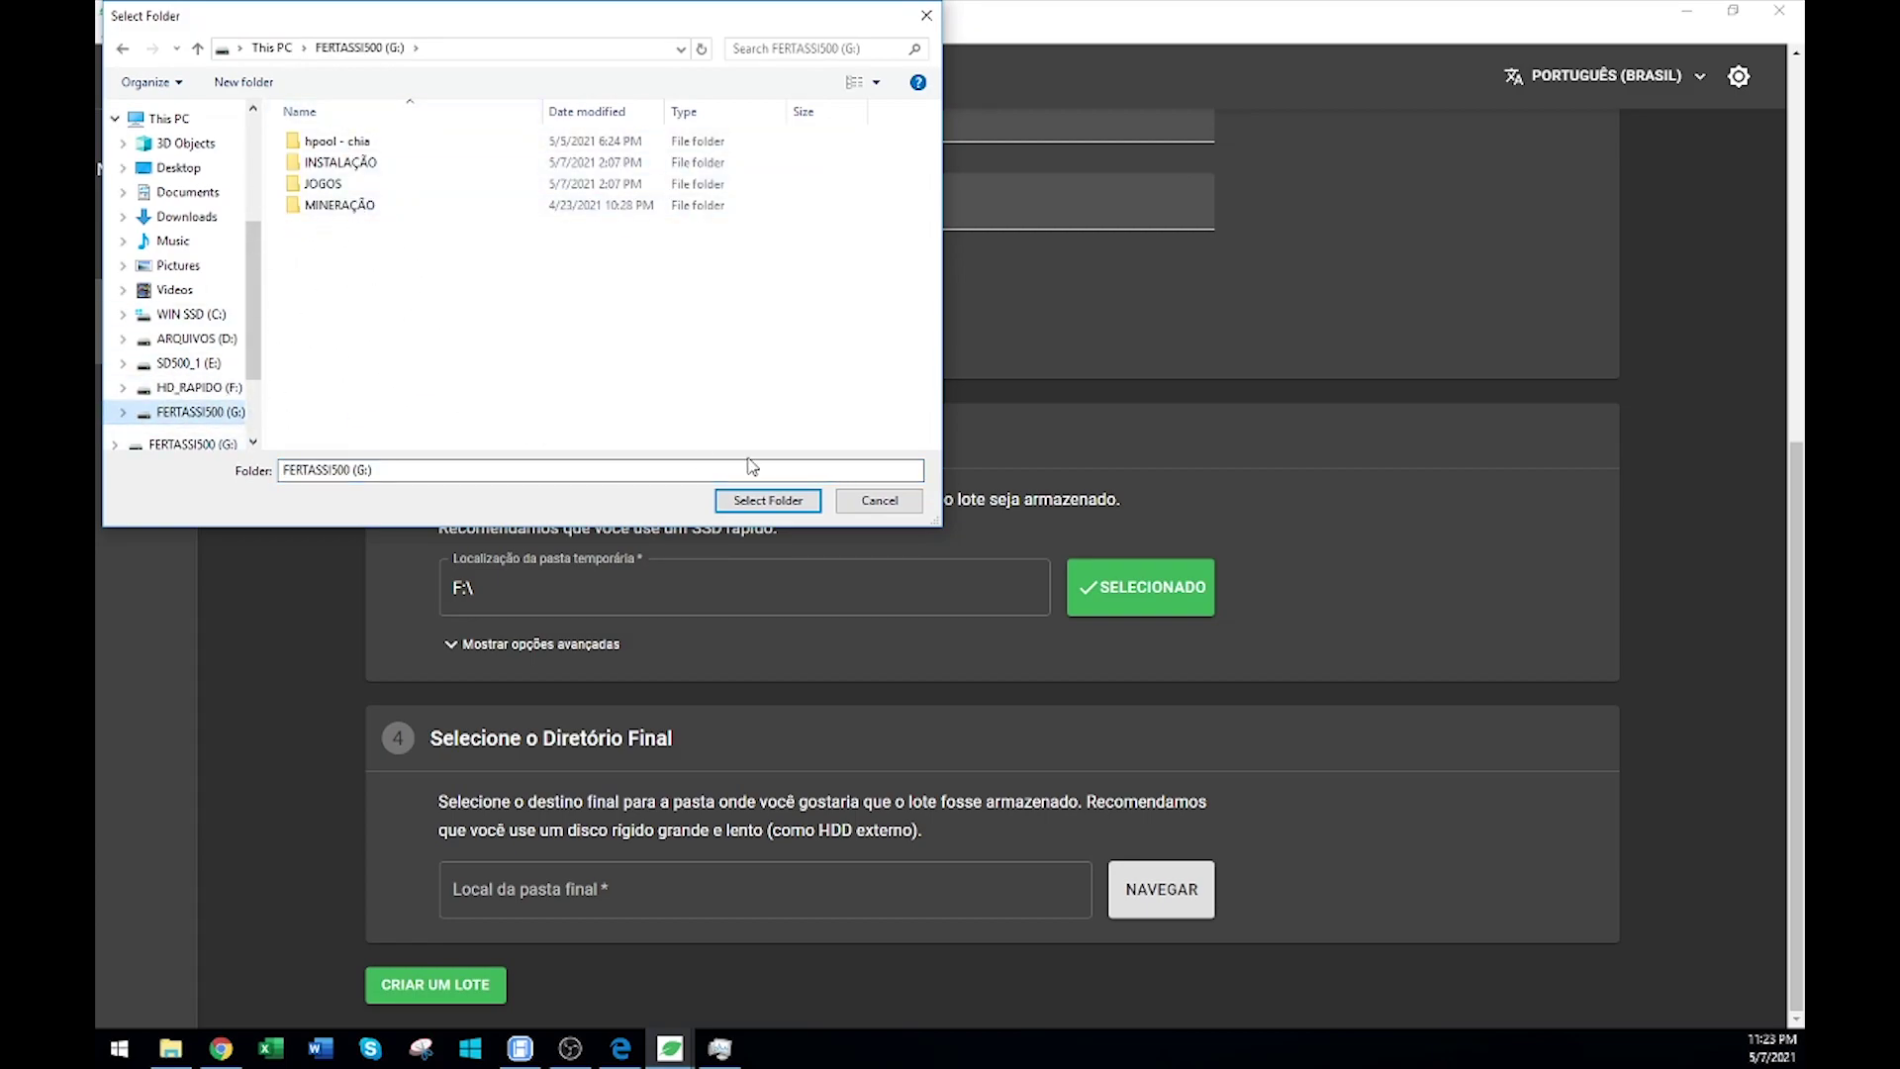
click(763, 503)
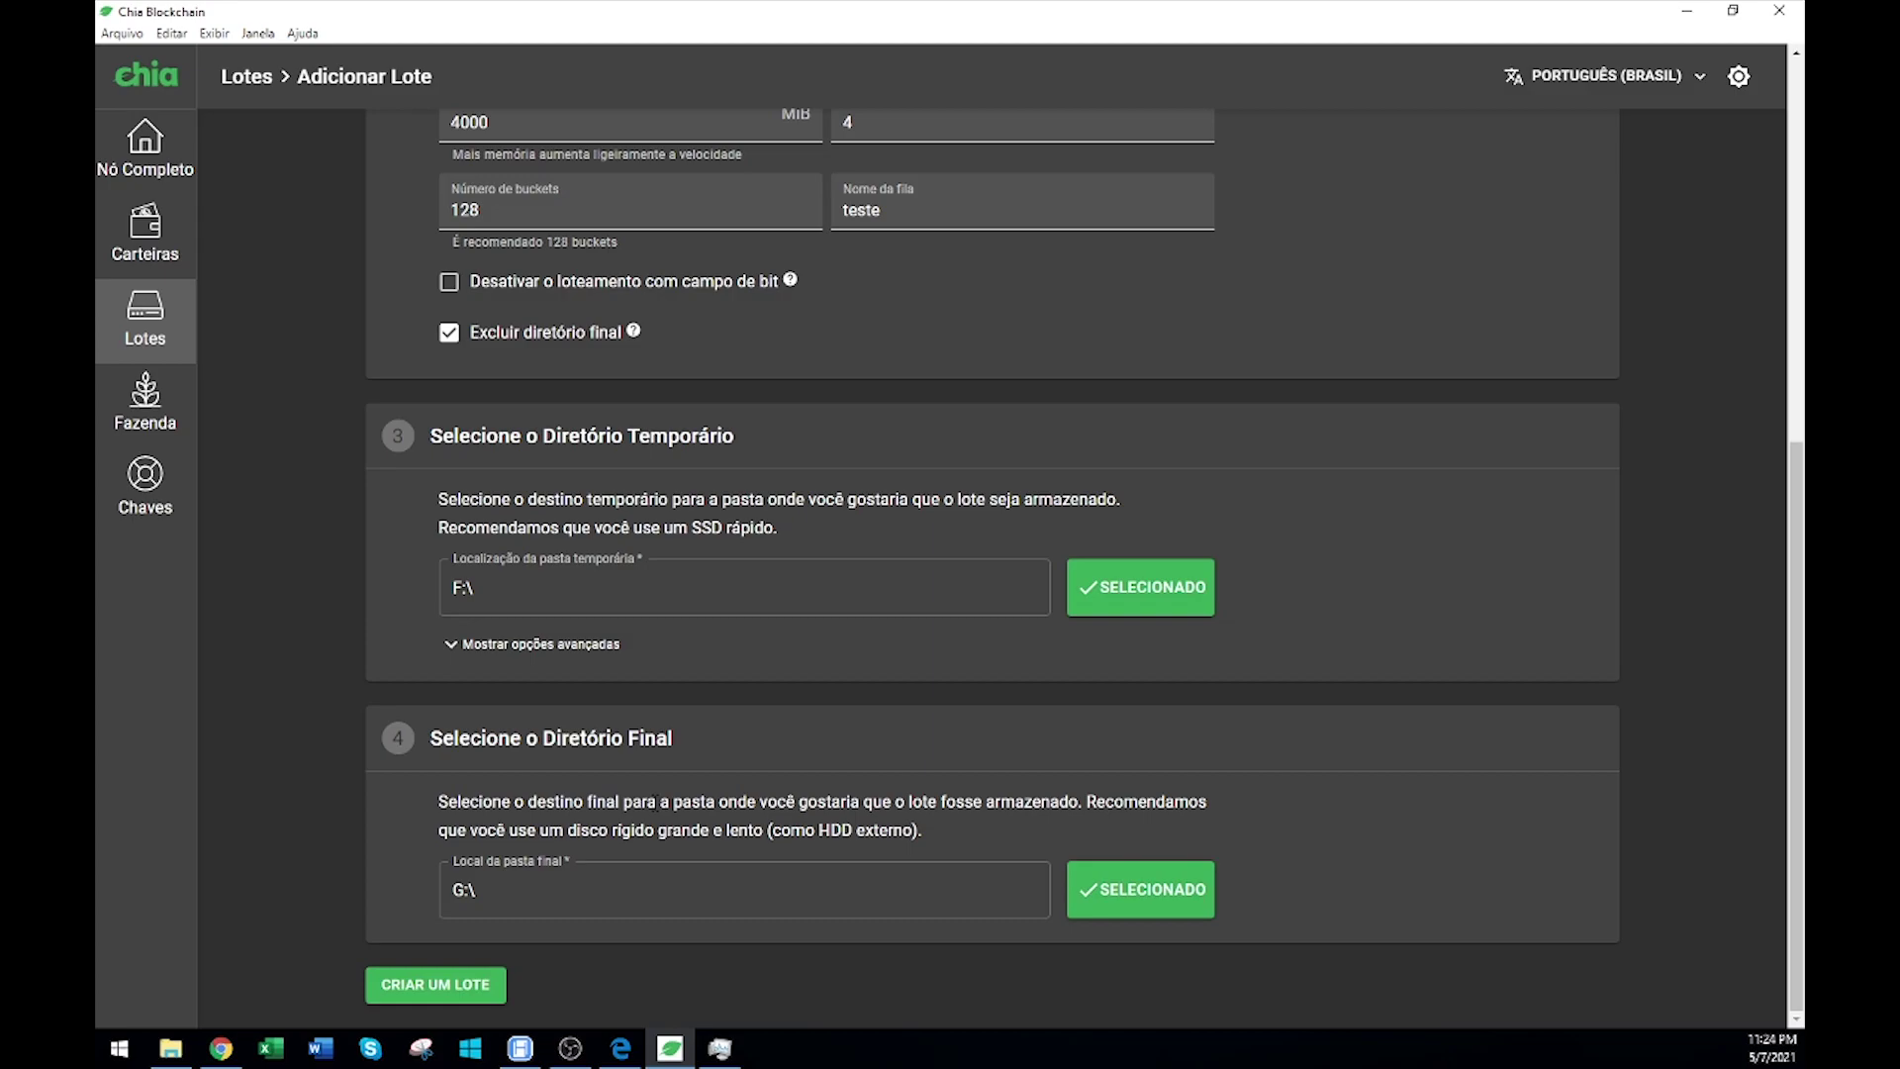
click(451, 984)
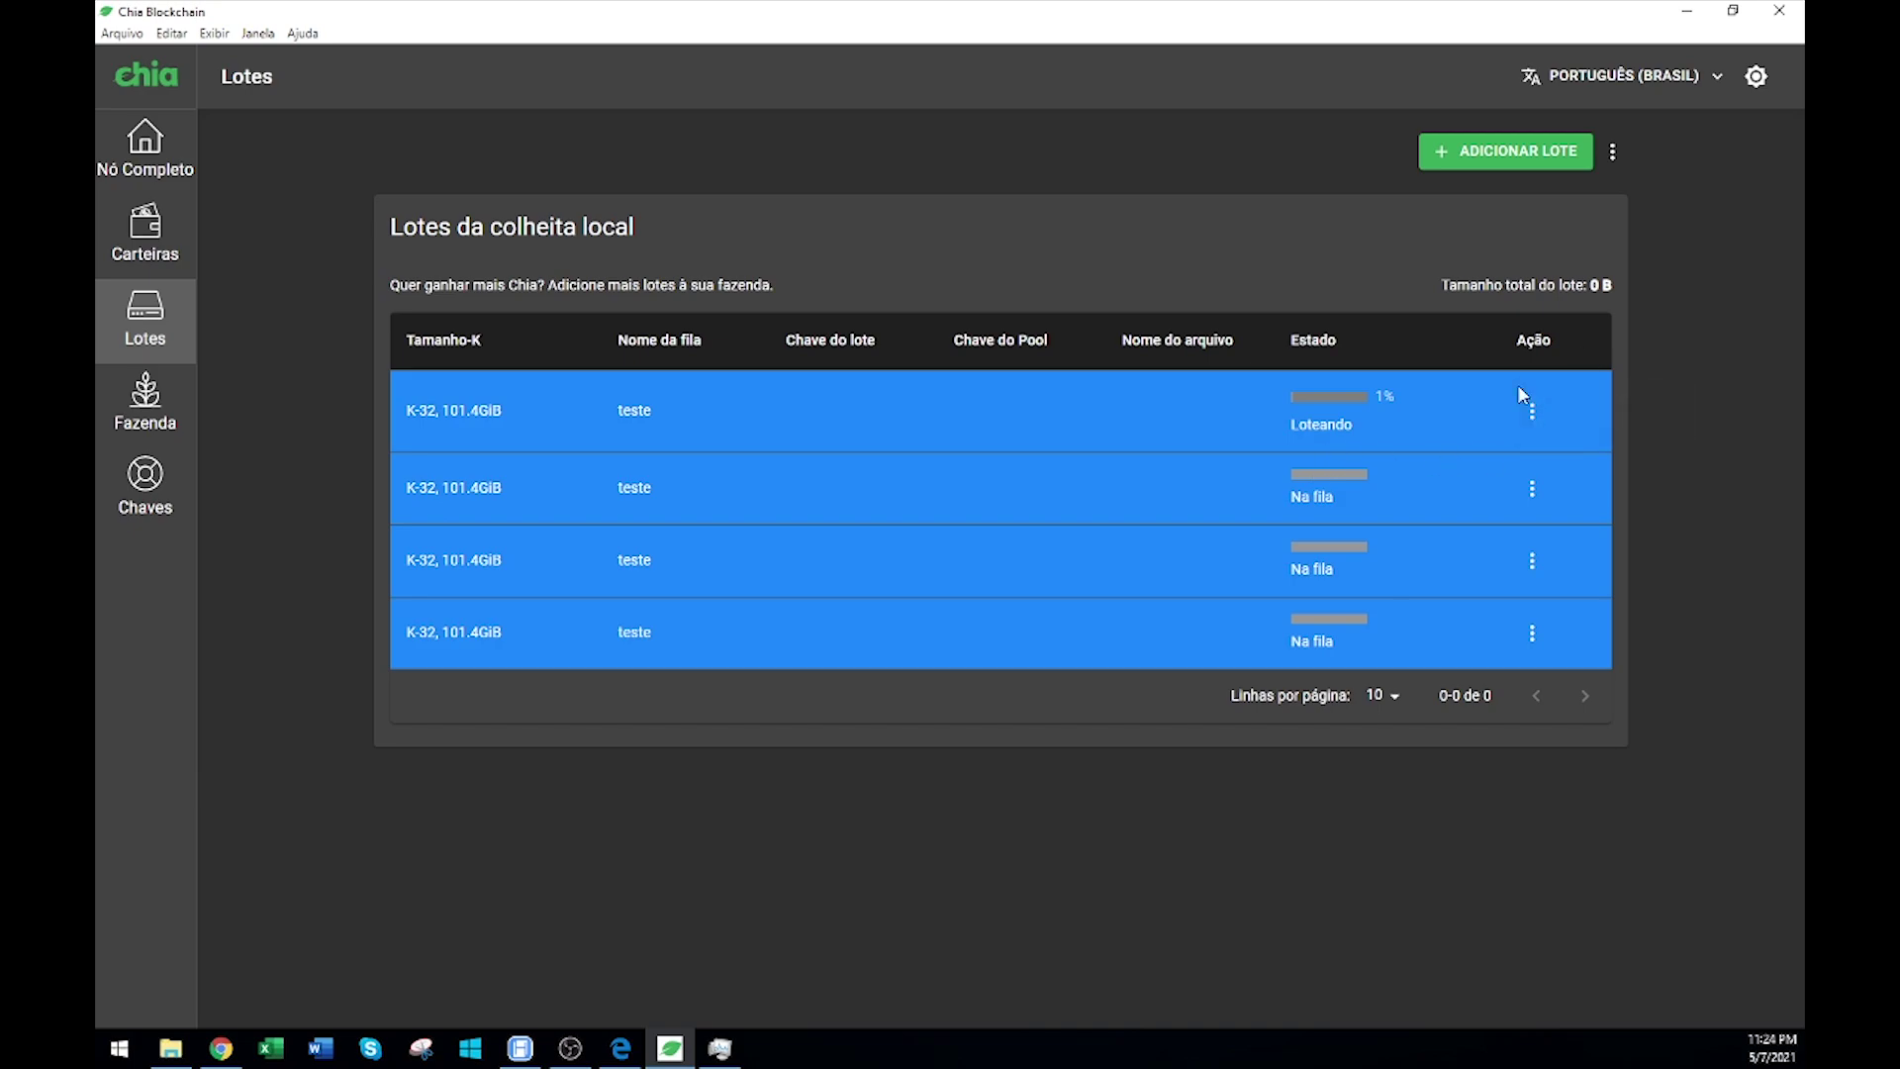
View the task log of the plot being processed, examine its plotting parameters and current phase, and close the log.
click(1532, 411)
click(1647, 394)
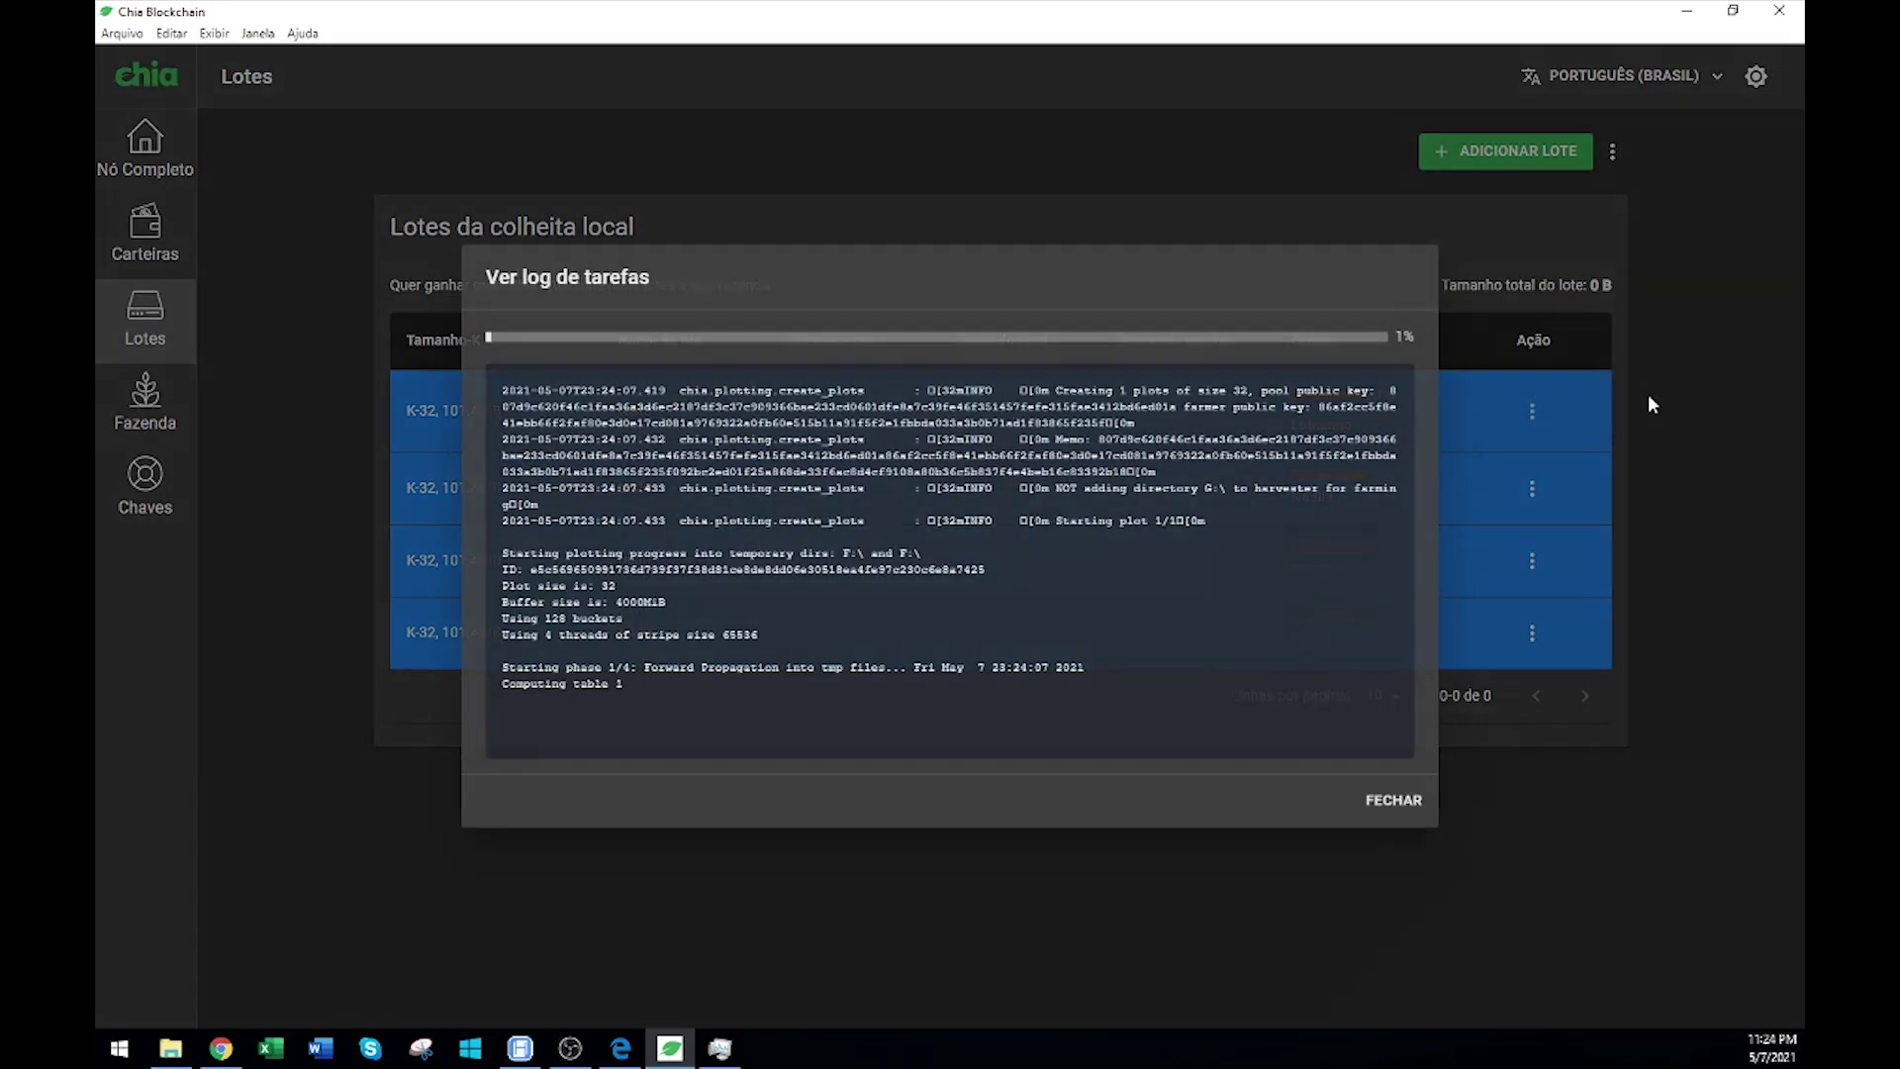
drag(524, 433, 816, 685)
click(680, 677)
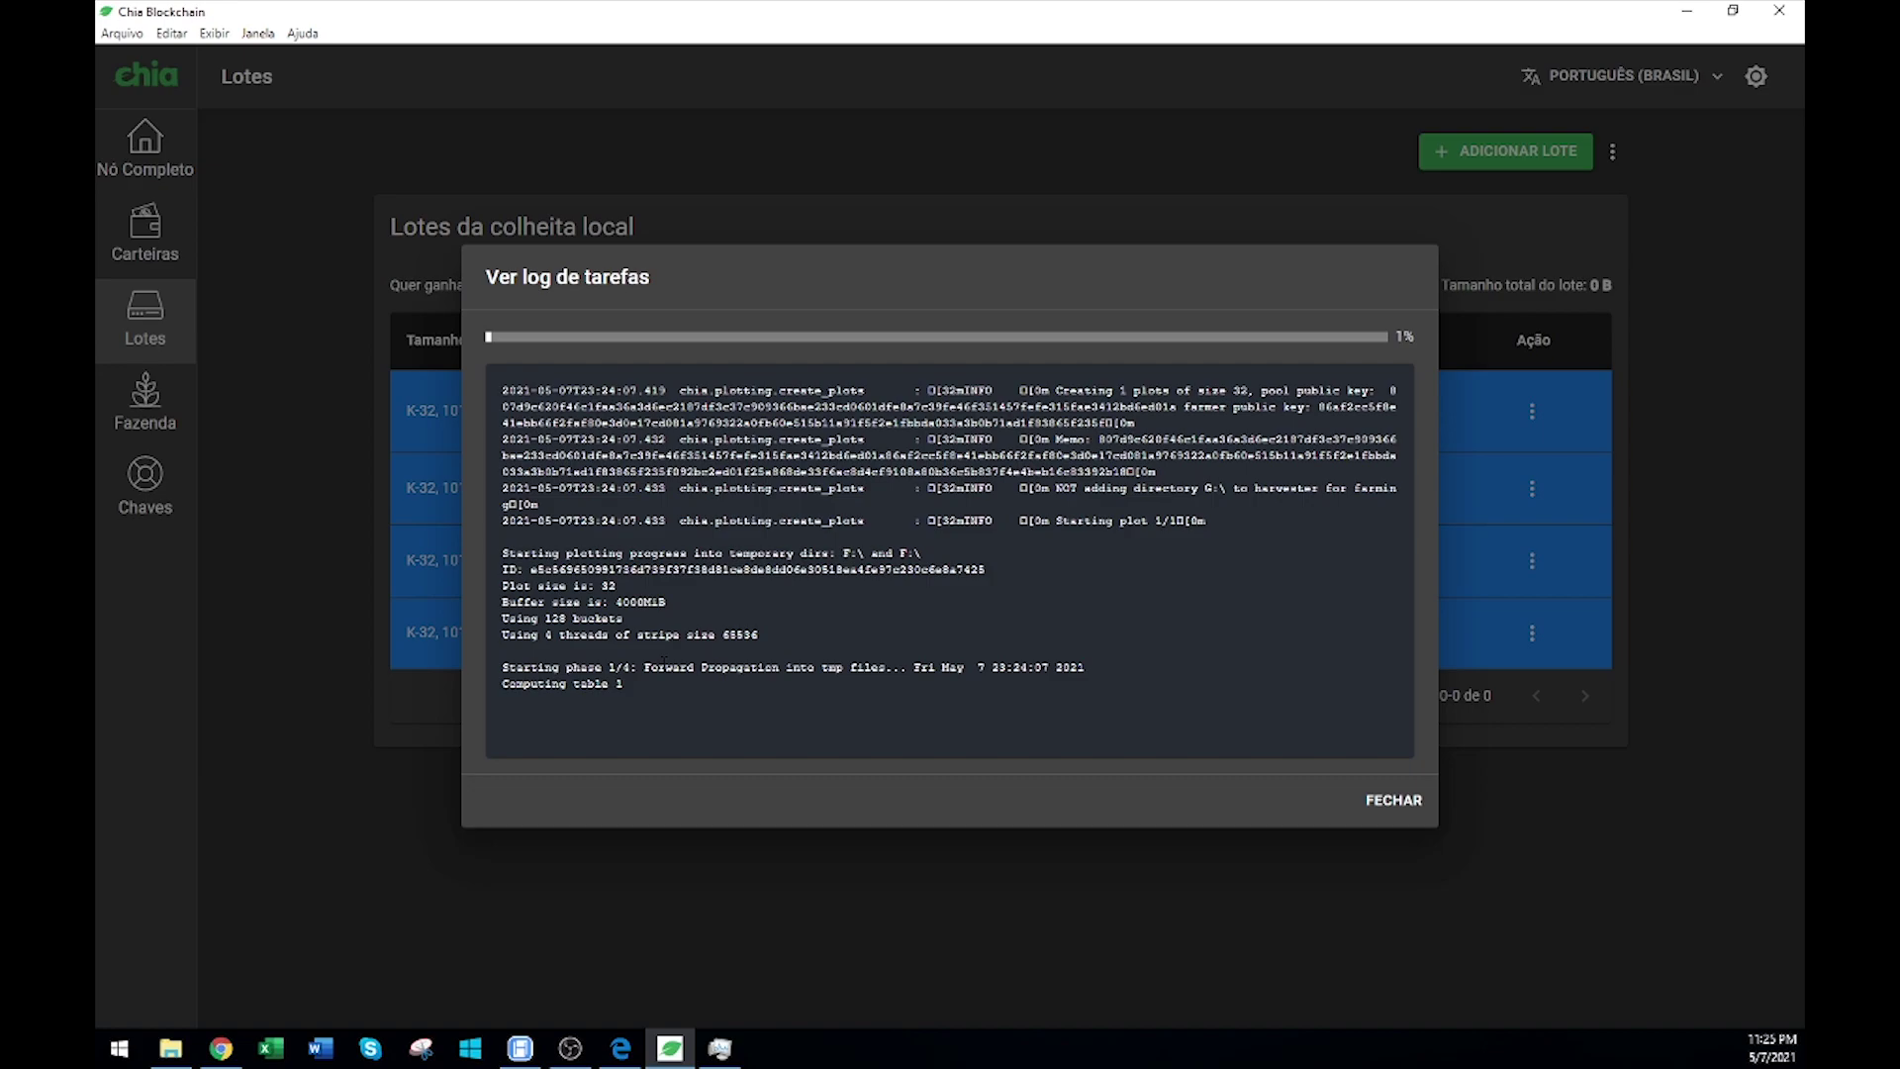
drag(645, 683, 489, 556)
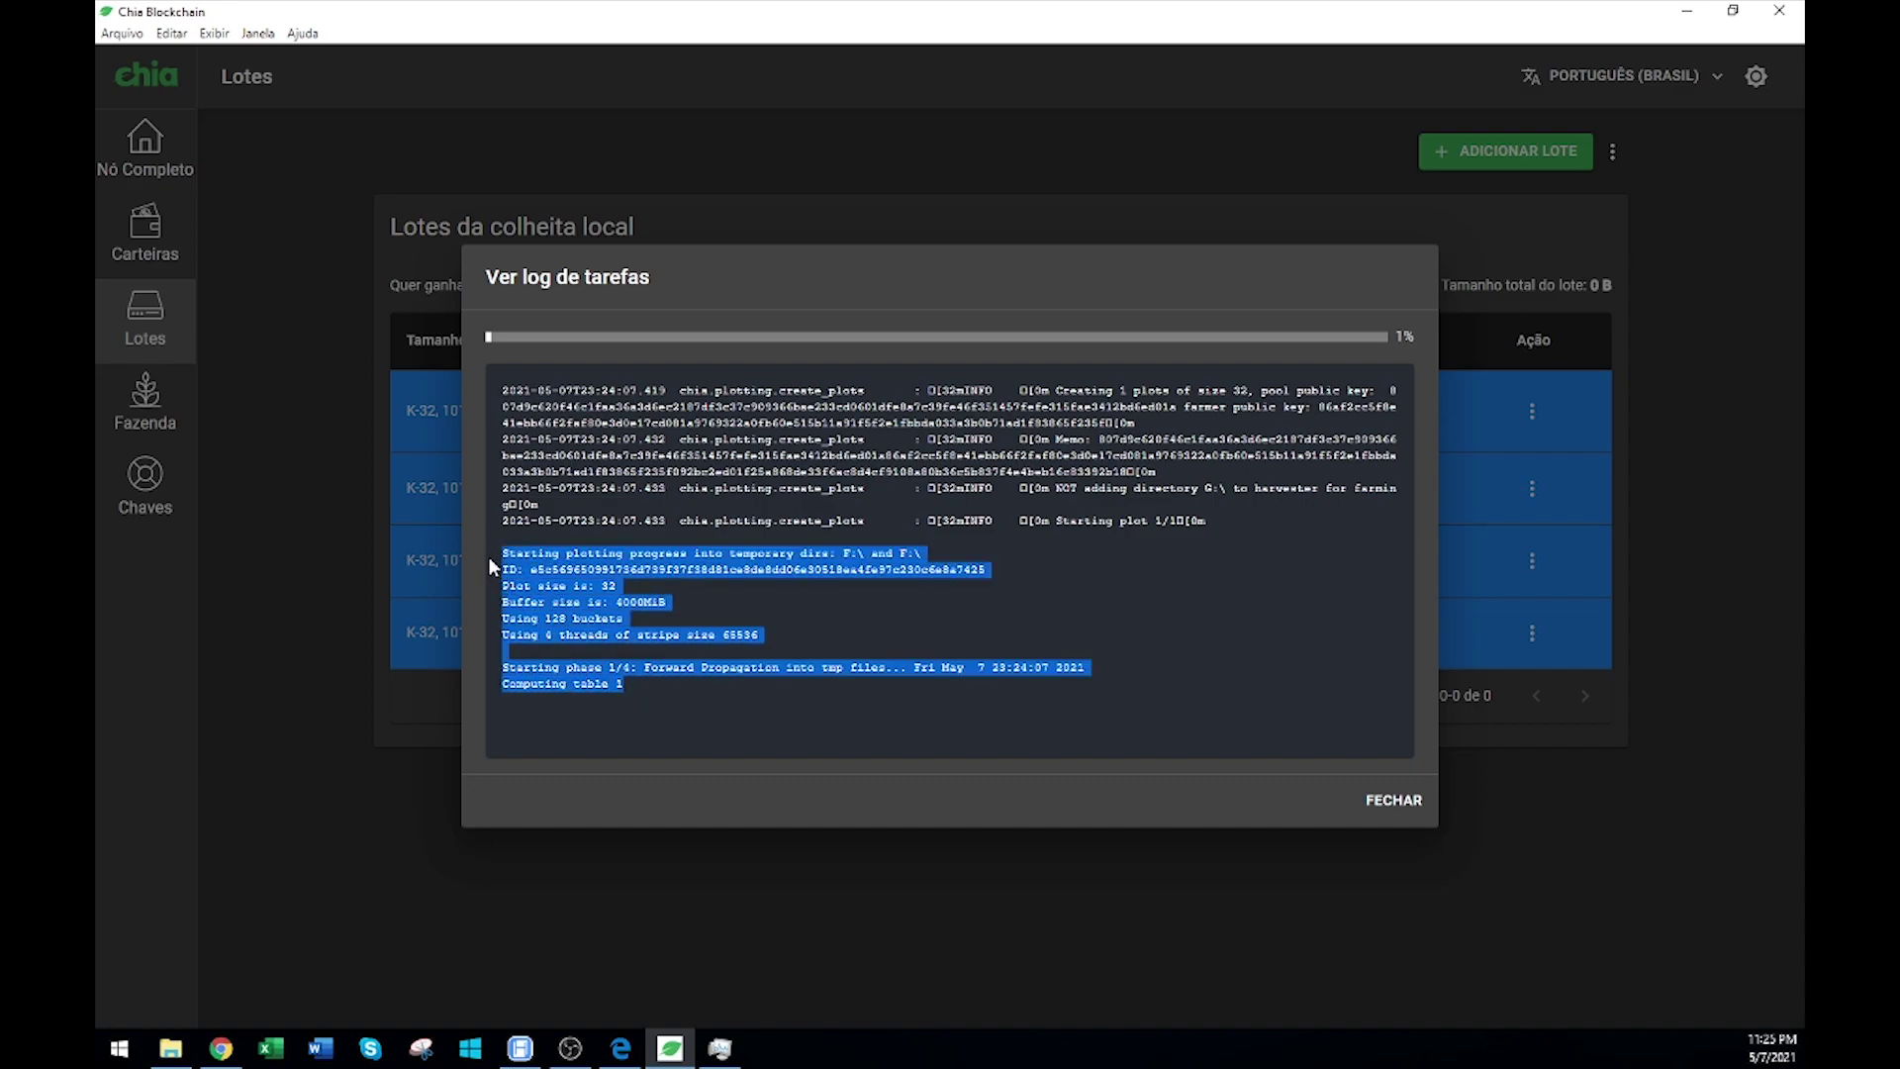
click(772, 618)
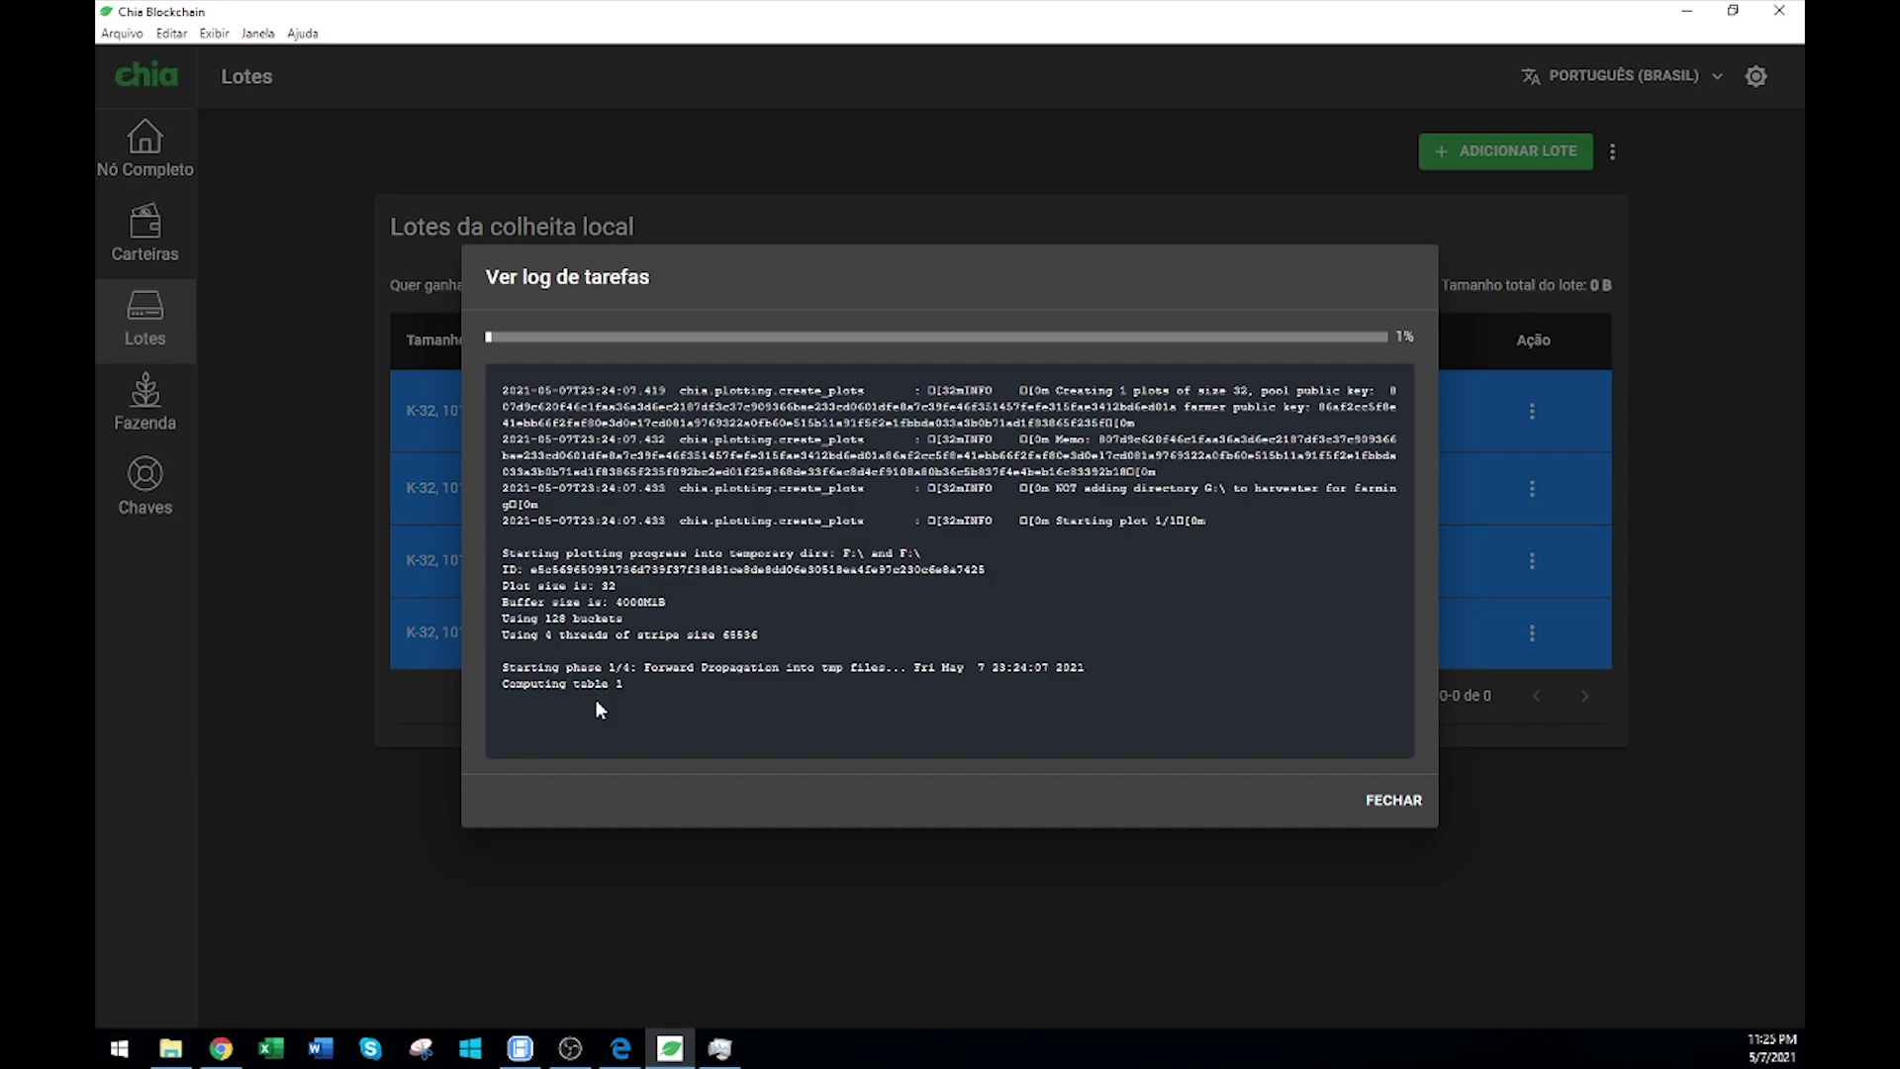
click(1395, 800)
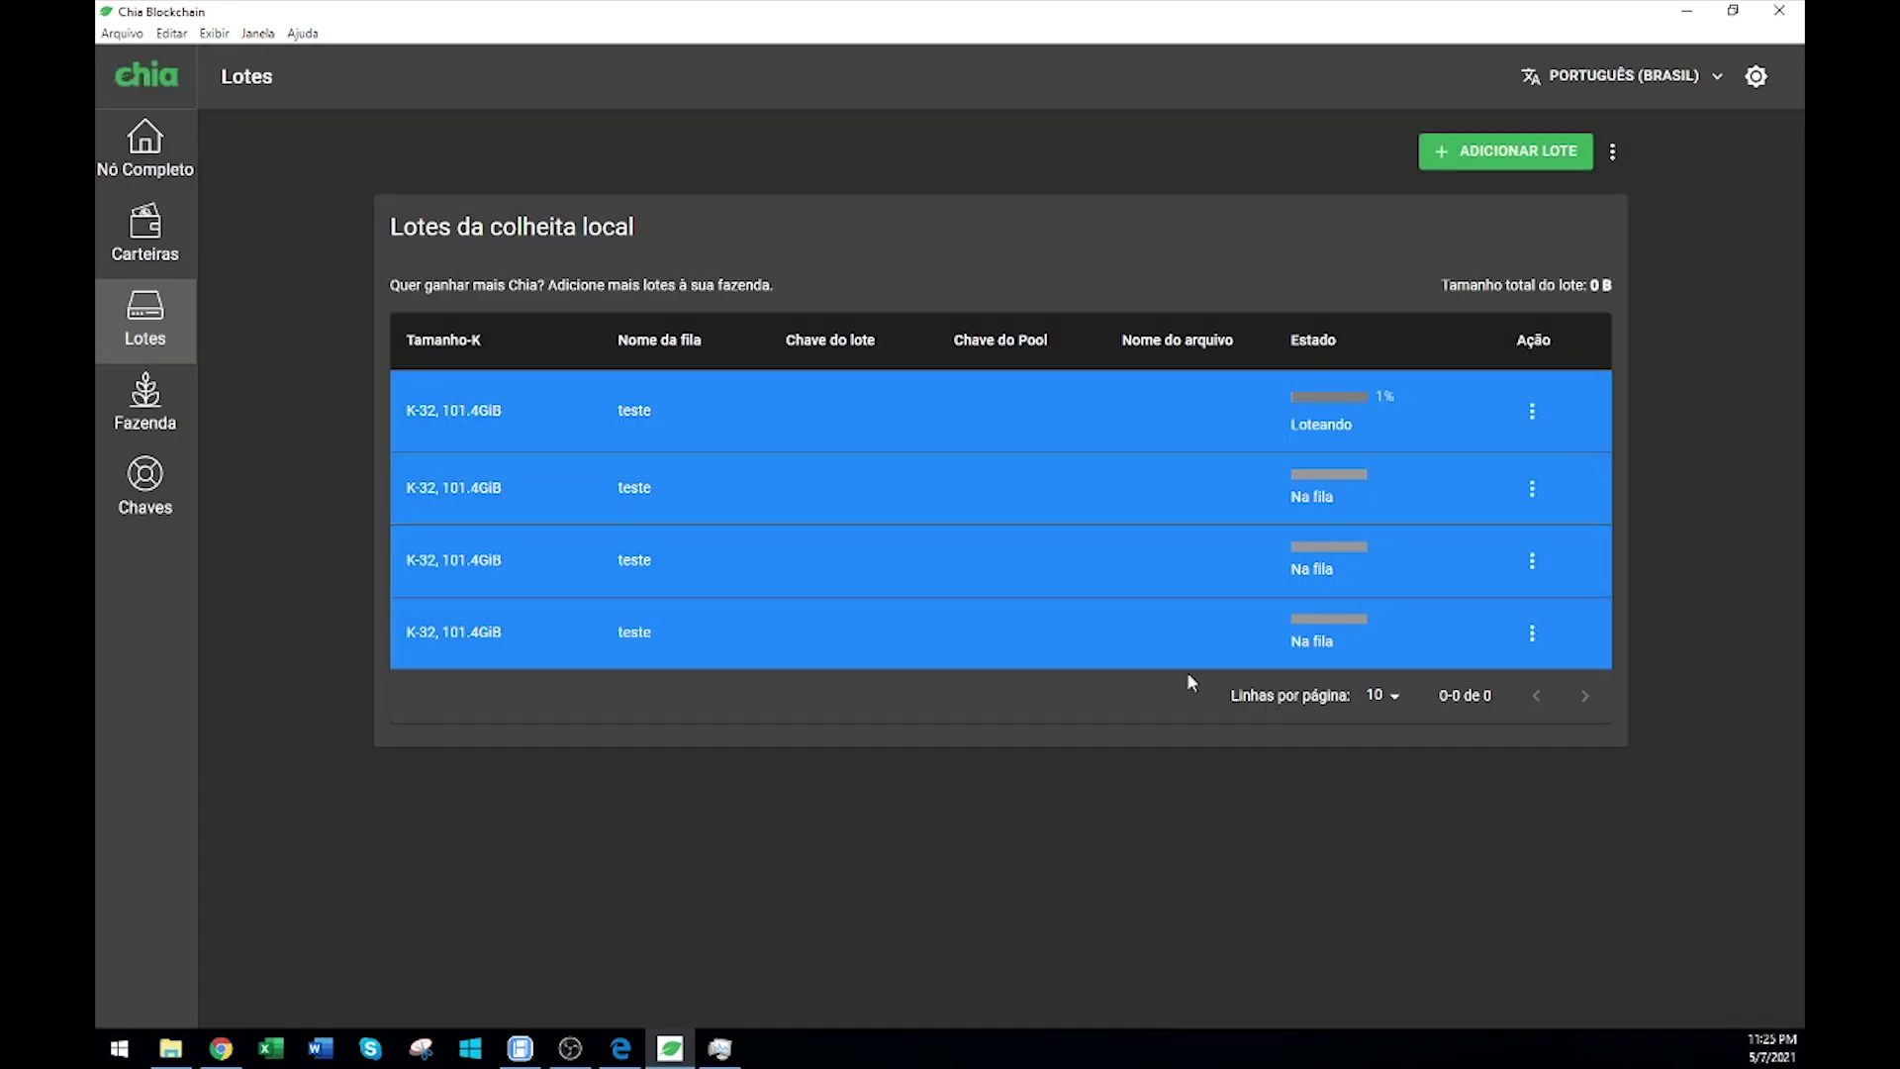
Open the FERTASSI500 (G:) drive in File Explorer, widen the Name column, and select the oldest k32 plot file.
click(170, 1048)
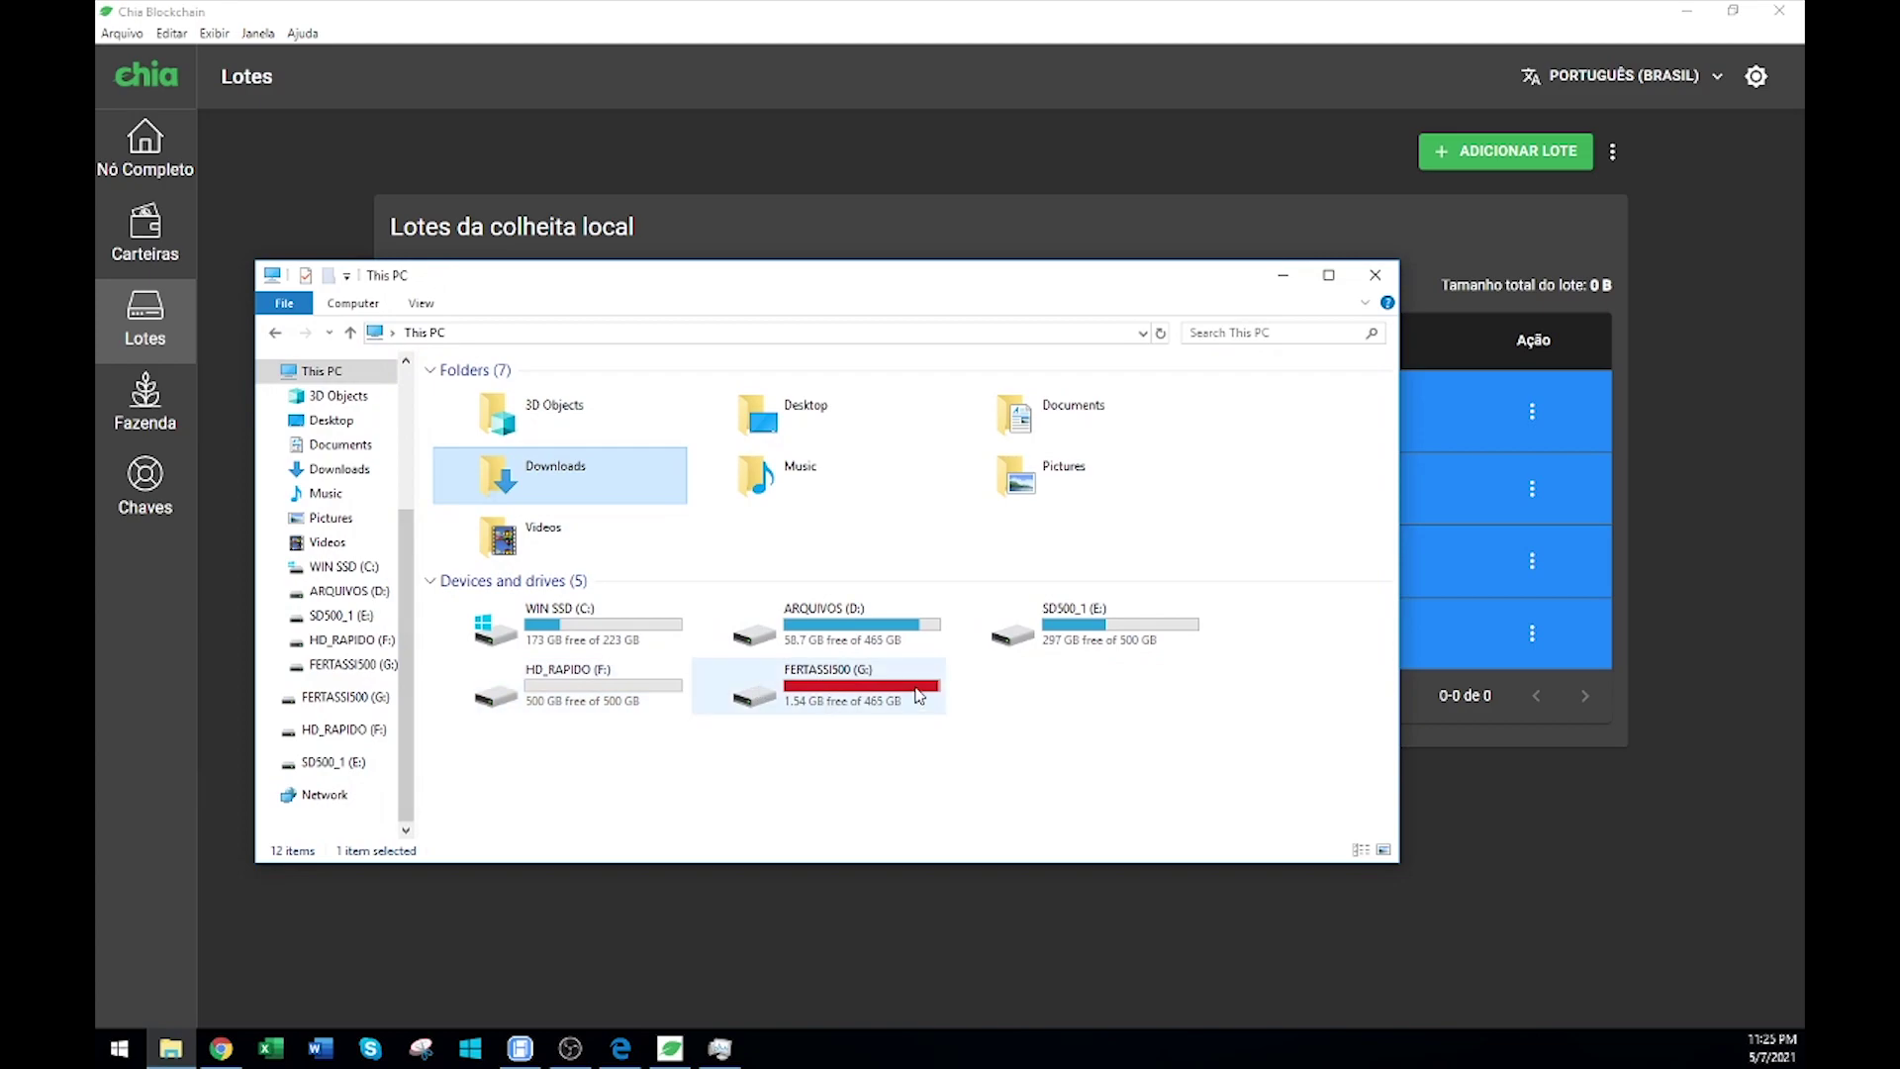
double_click(792, 685)
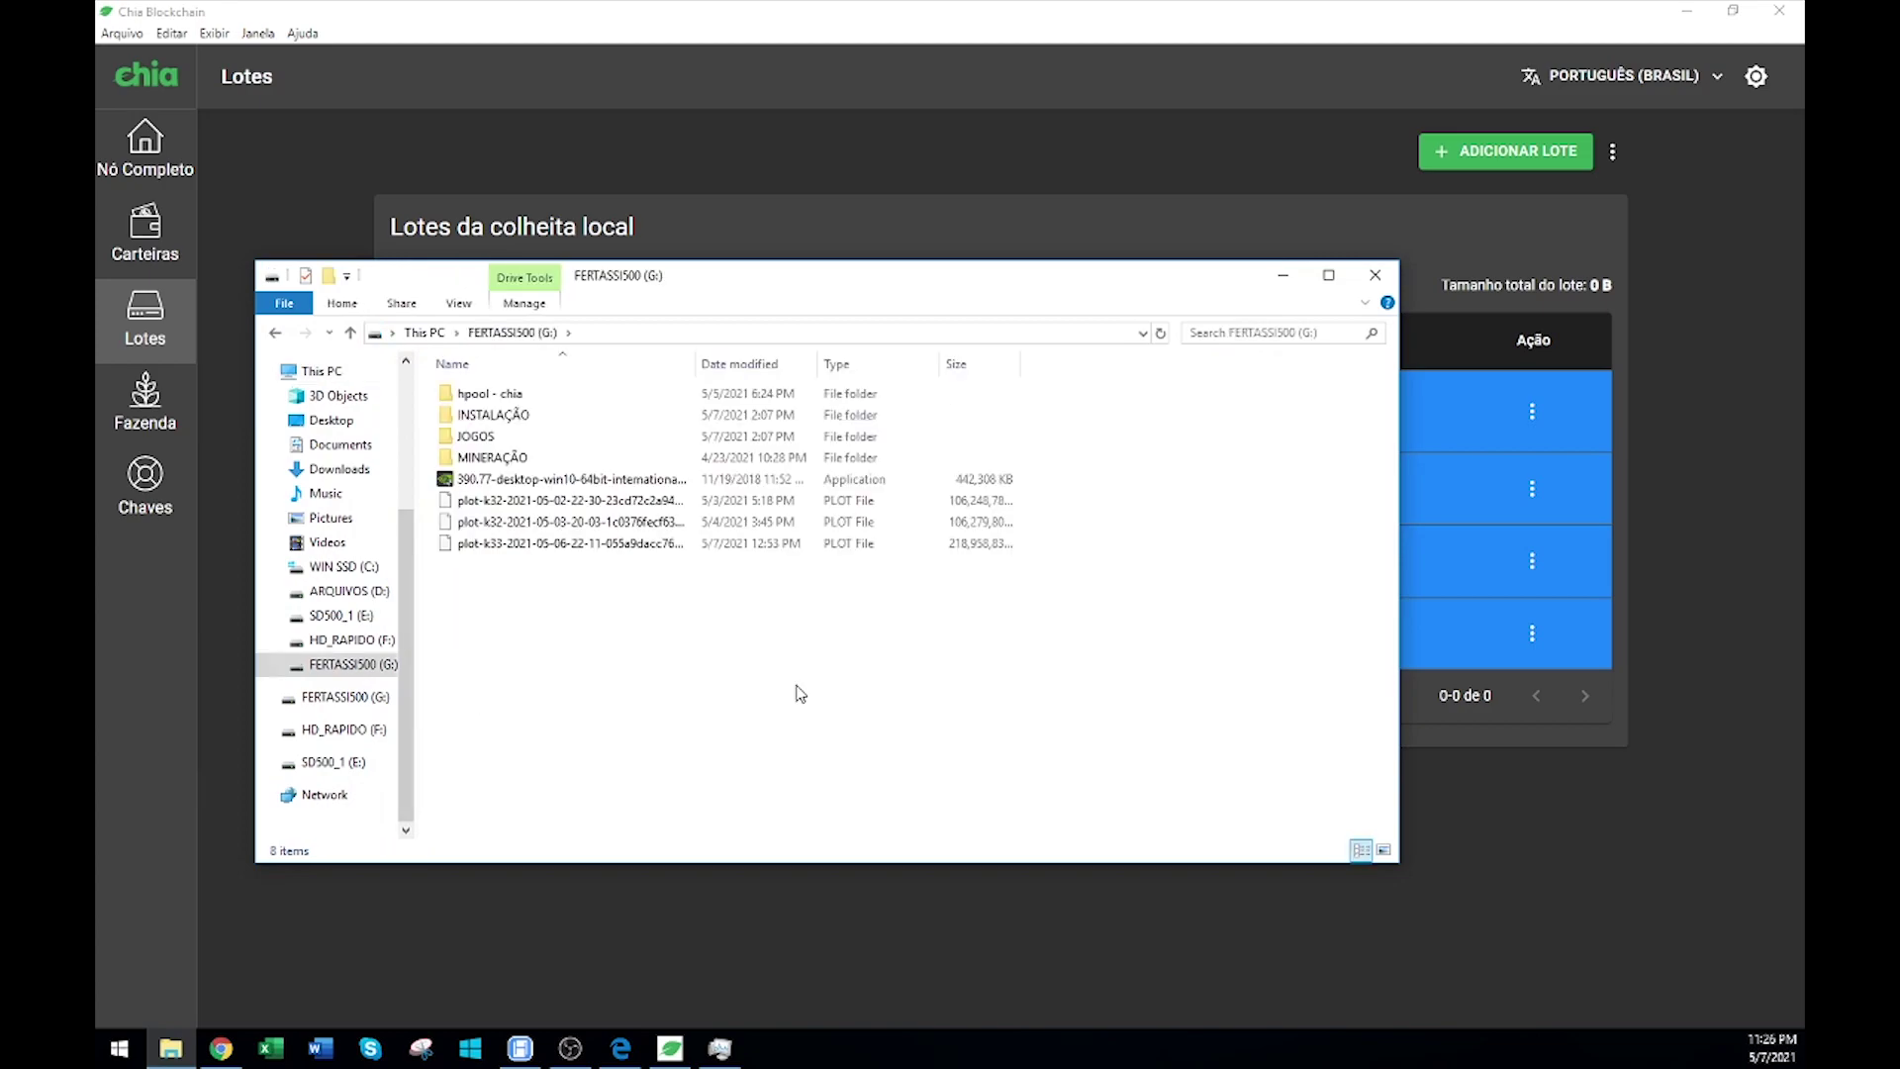
drag(696, 363, 851, 365)
click(560, 502)
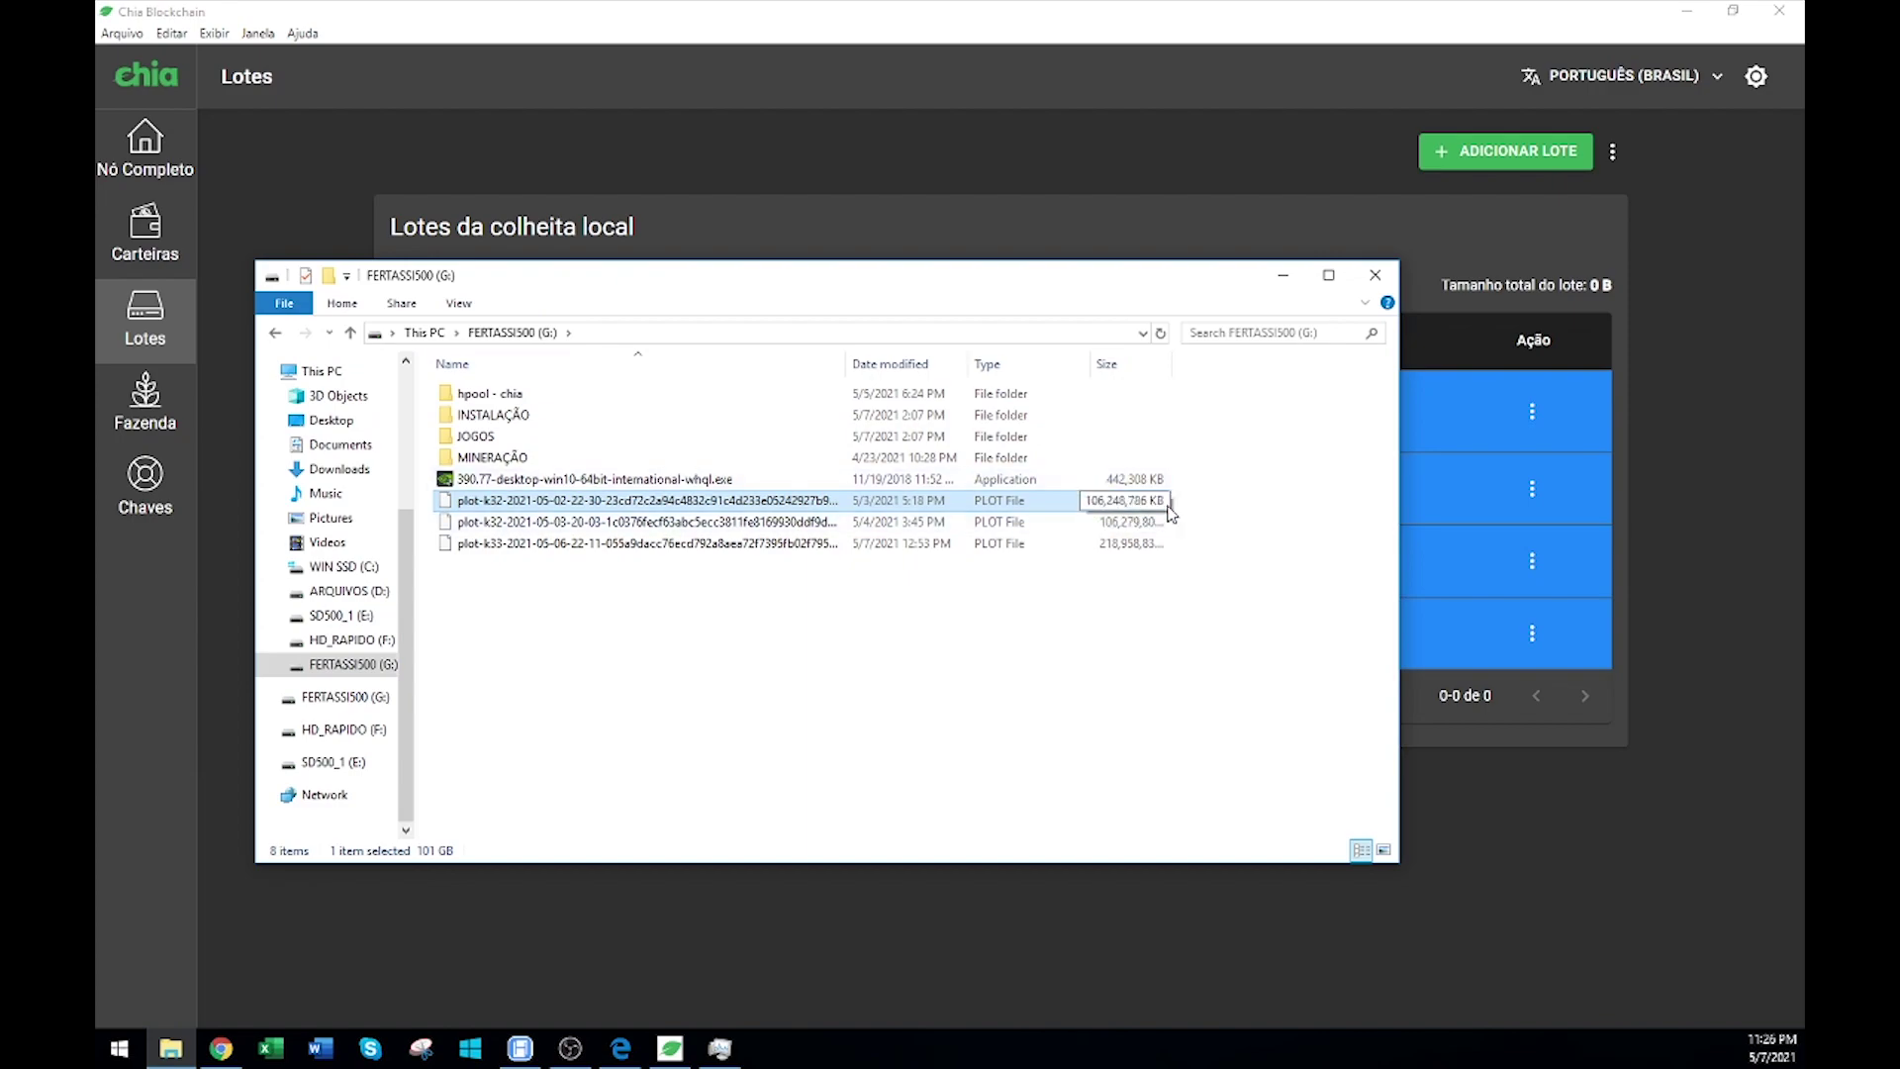
Check the selected k32 plot file's size in its properties, then close the properties and File Explorer.
right_click(847, 500)
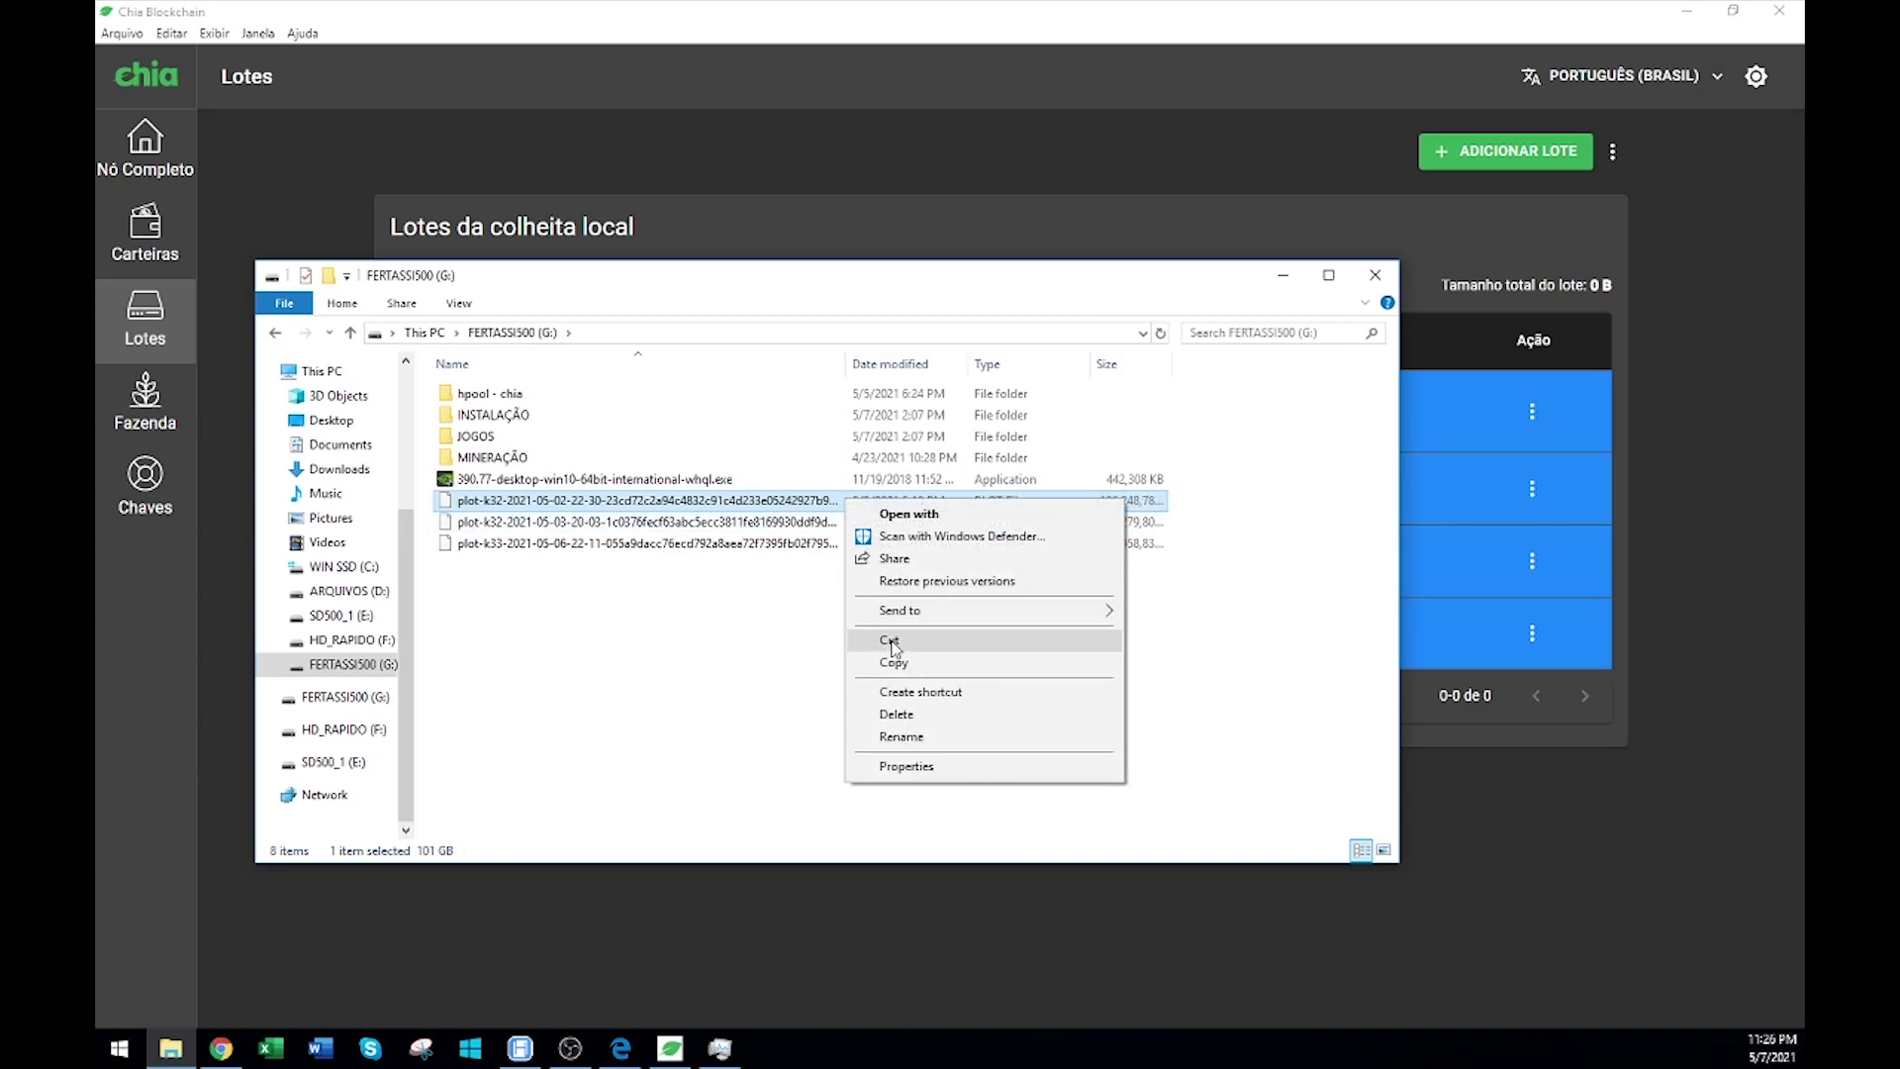
click(905, 766)
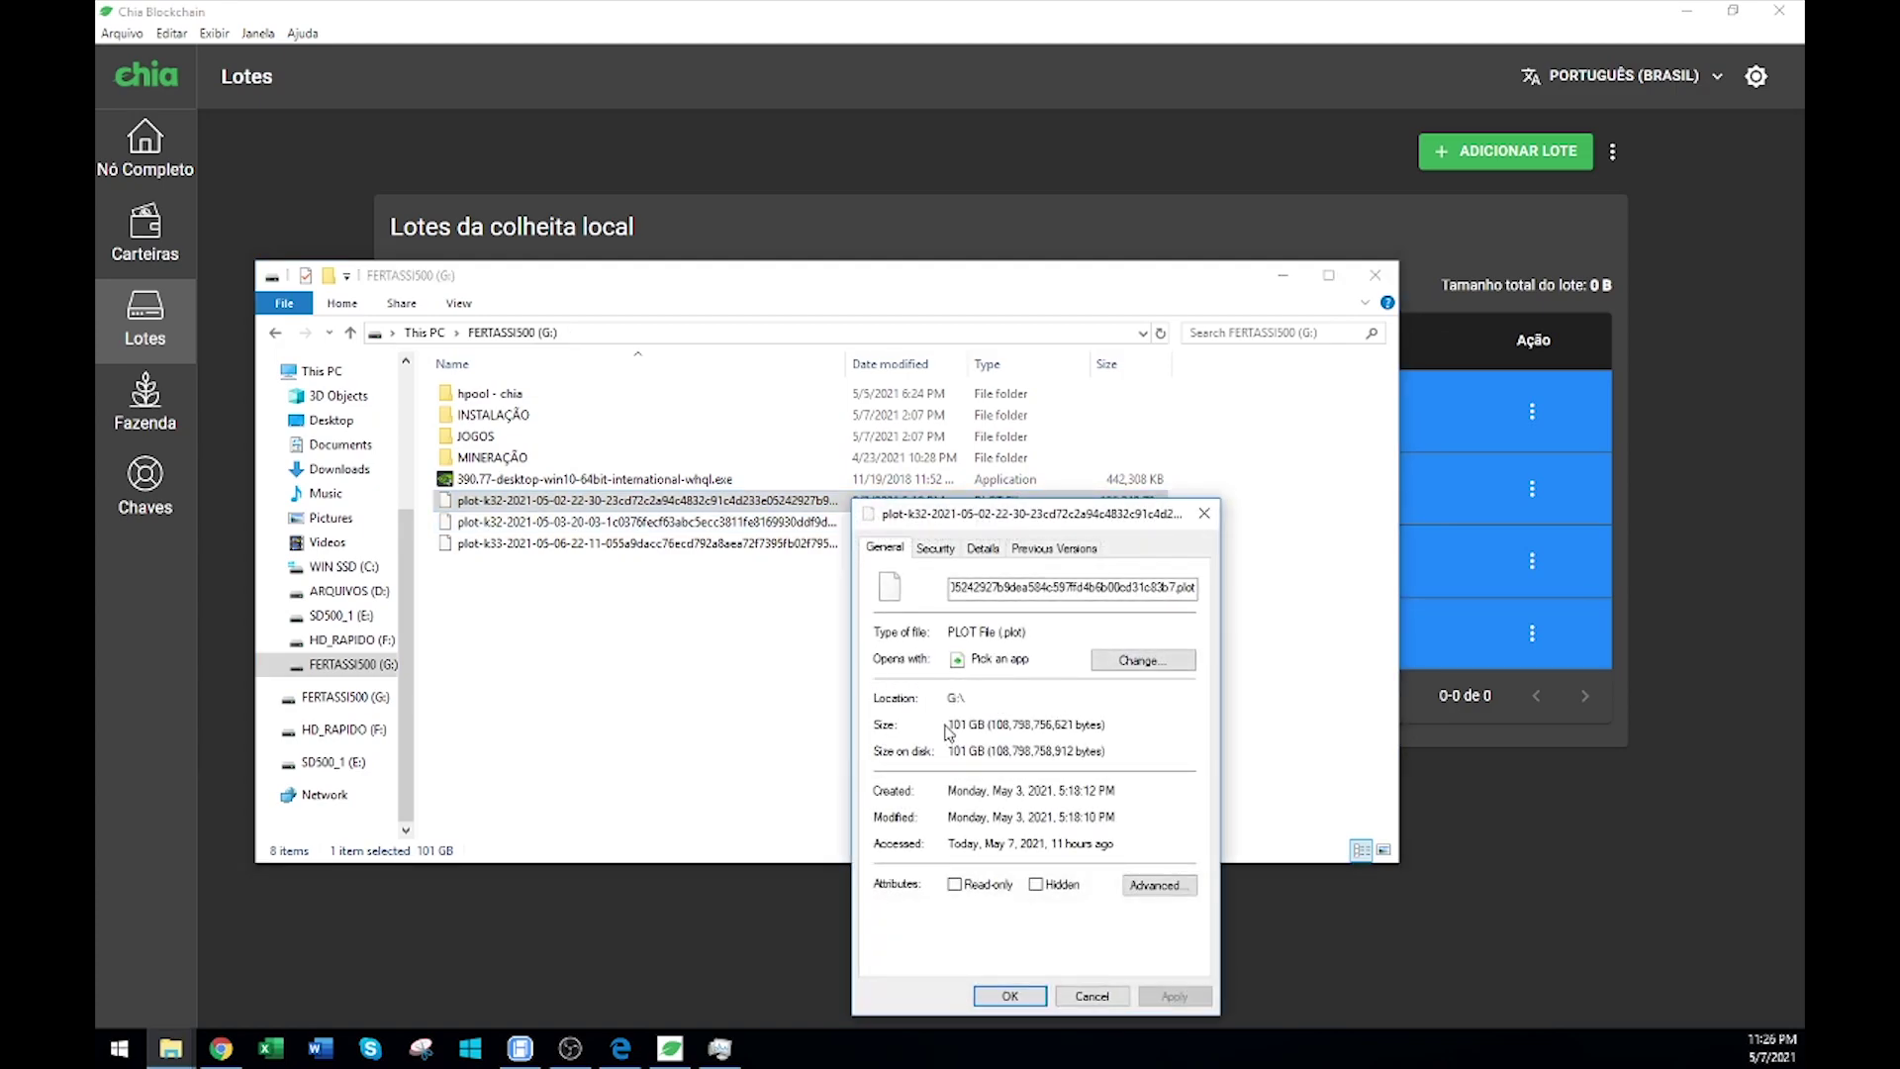
drag(954, 724, 987, 751)
click(984, 751)
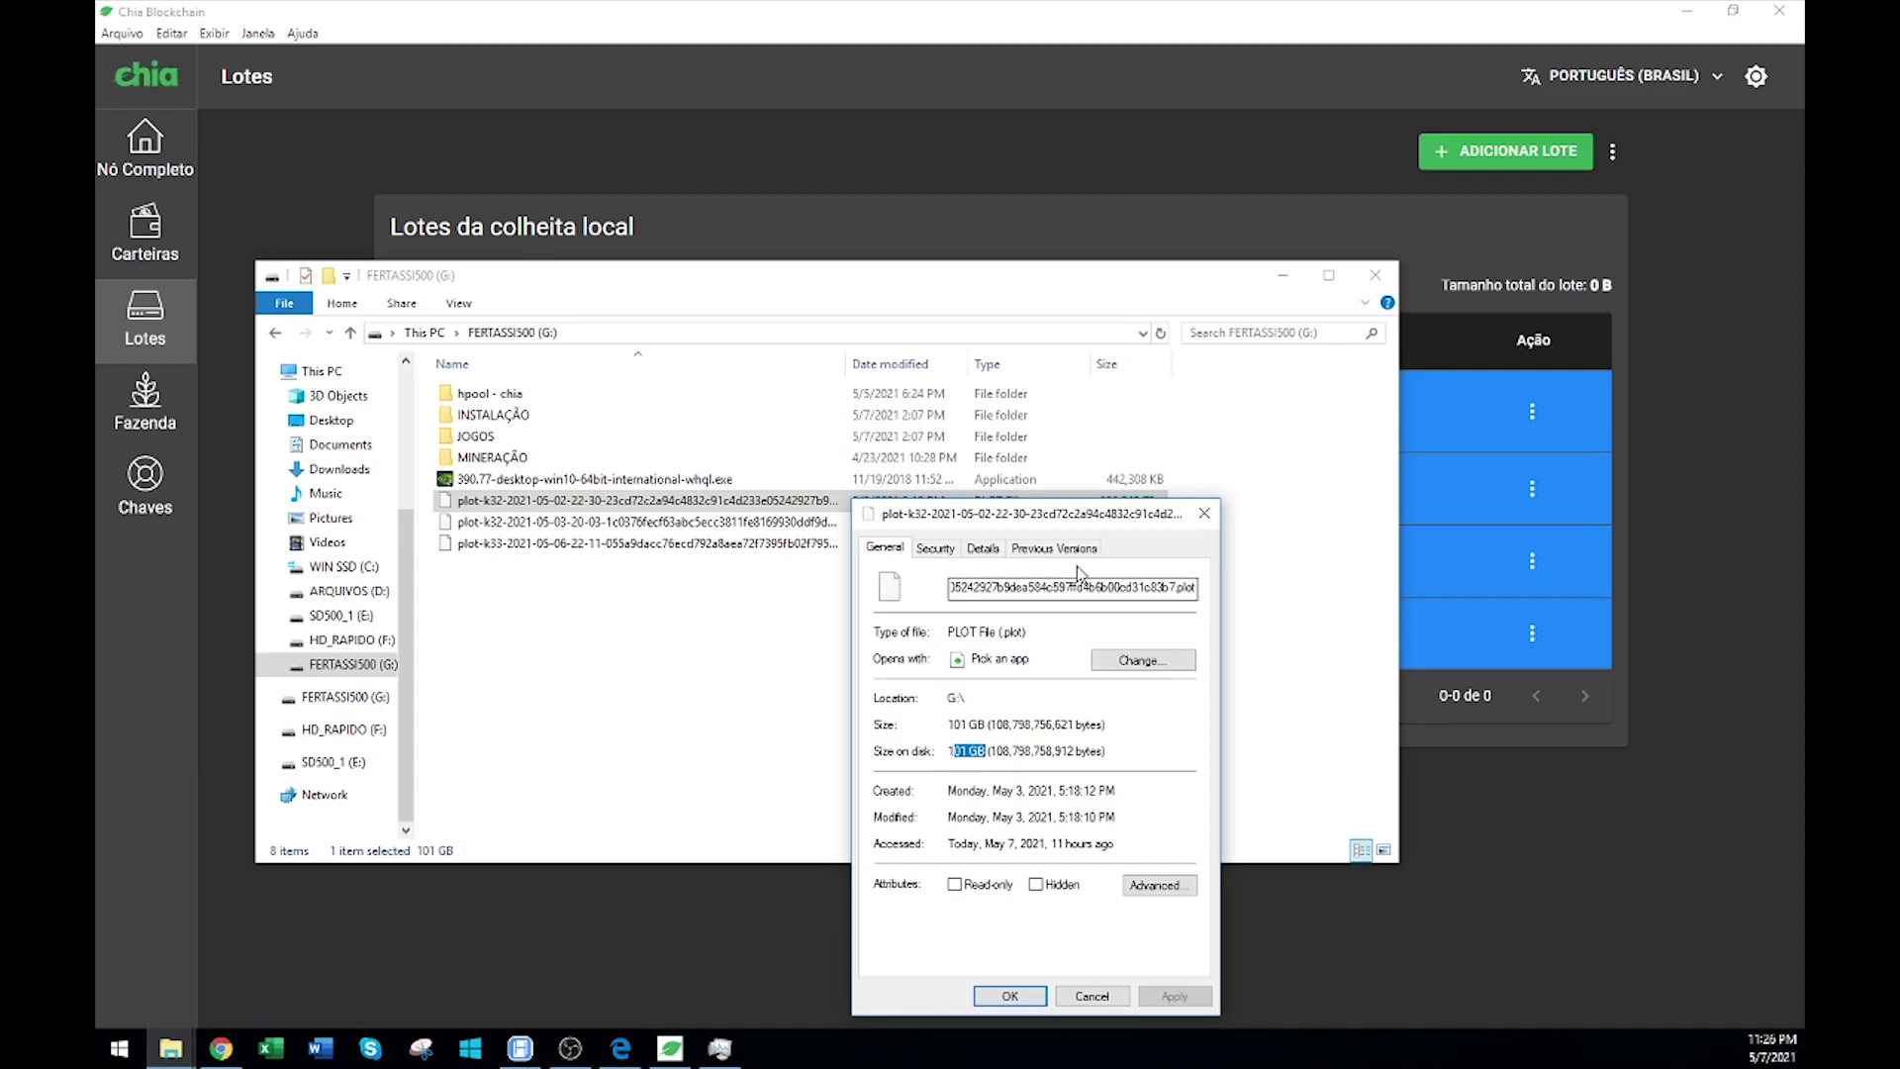
click(1067, 995)
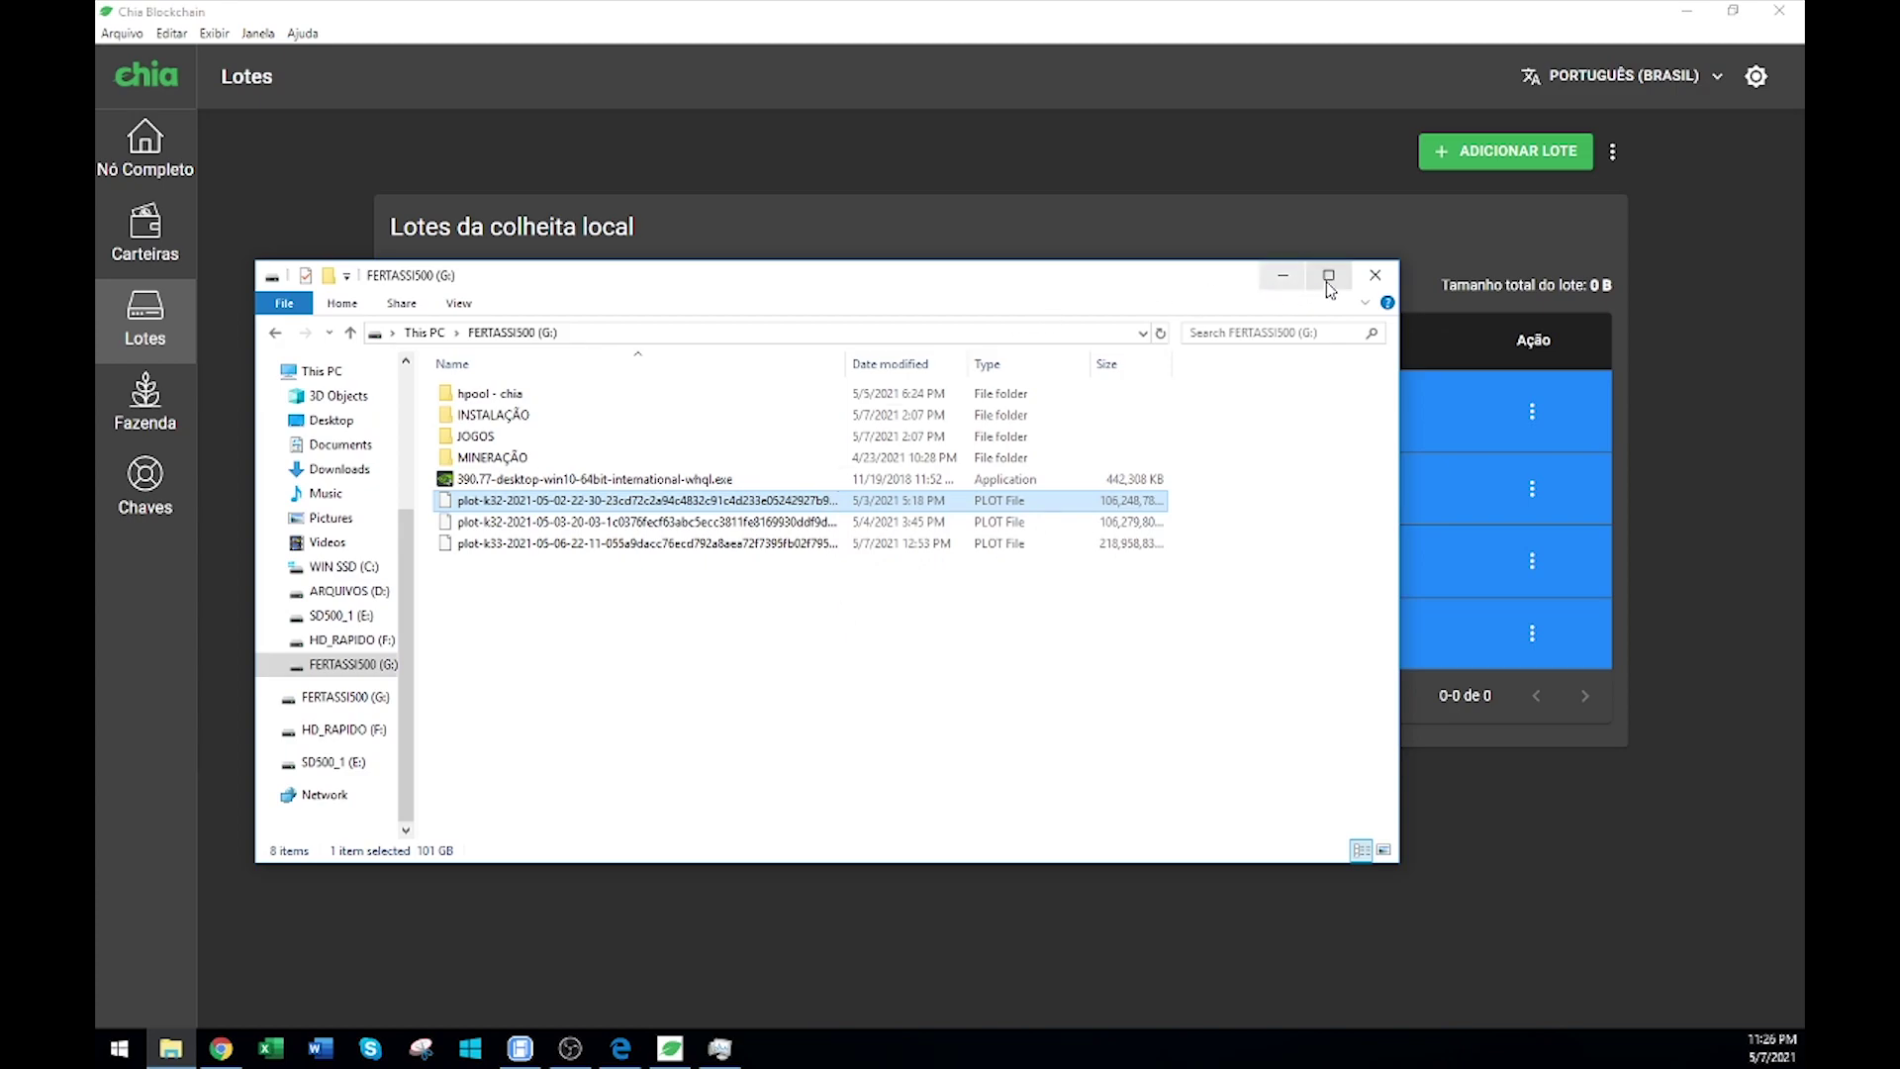
click(1374, 274)
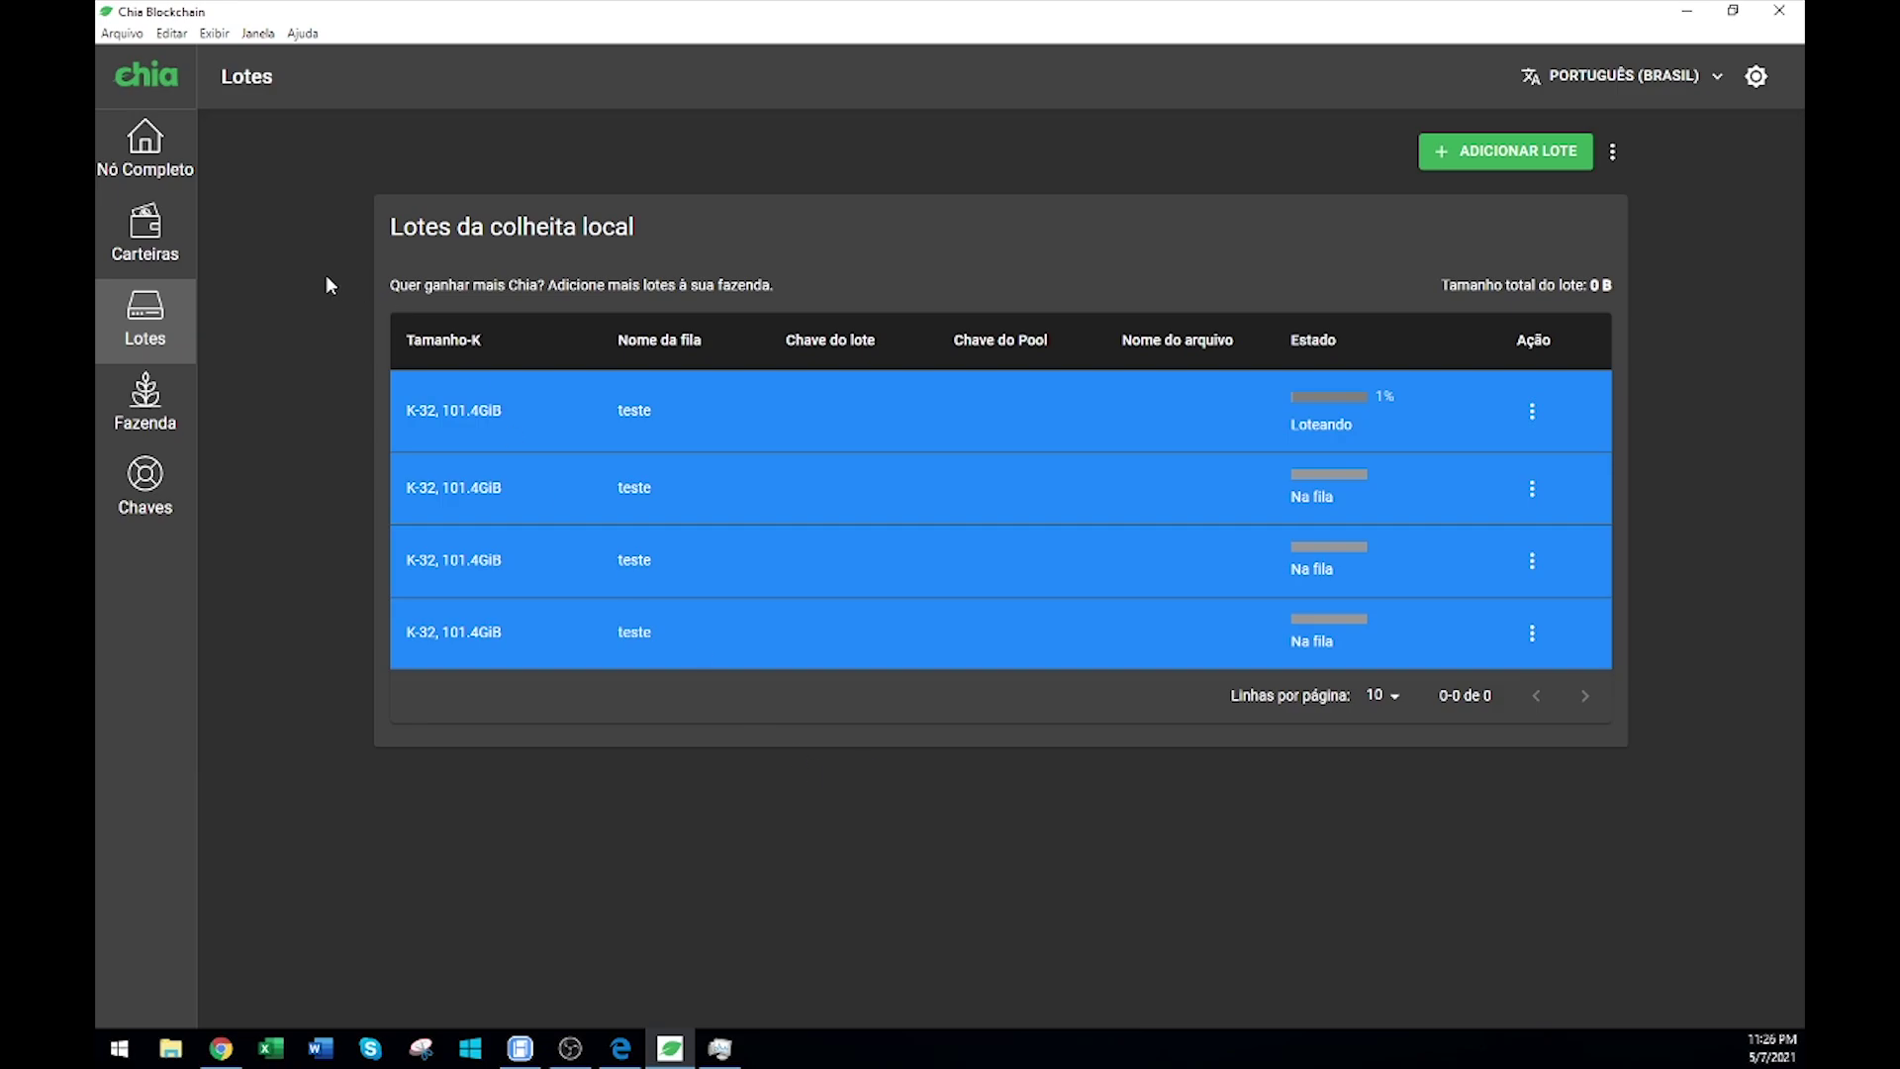
Examine the synchronization progress in the full node's status on the Nó Completo page.
click(144, 233)
click(144, 143)
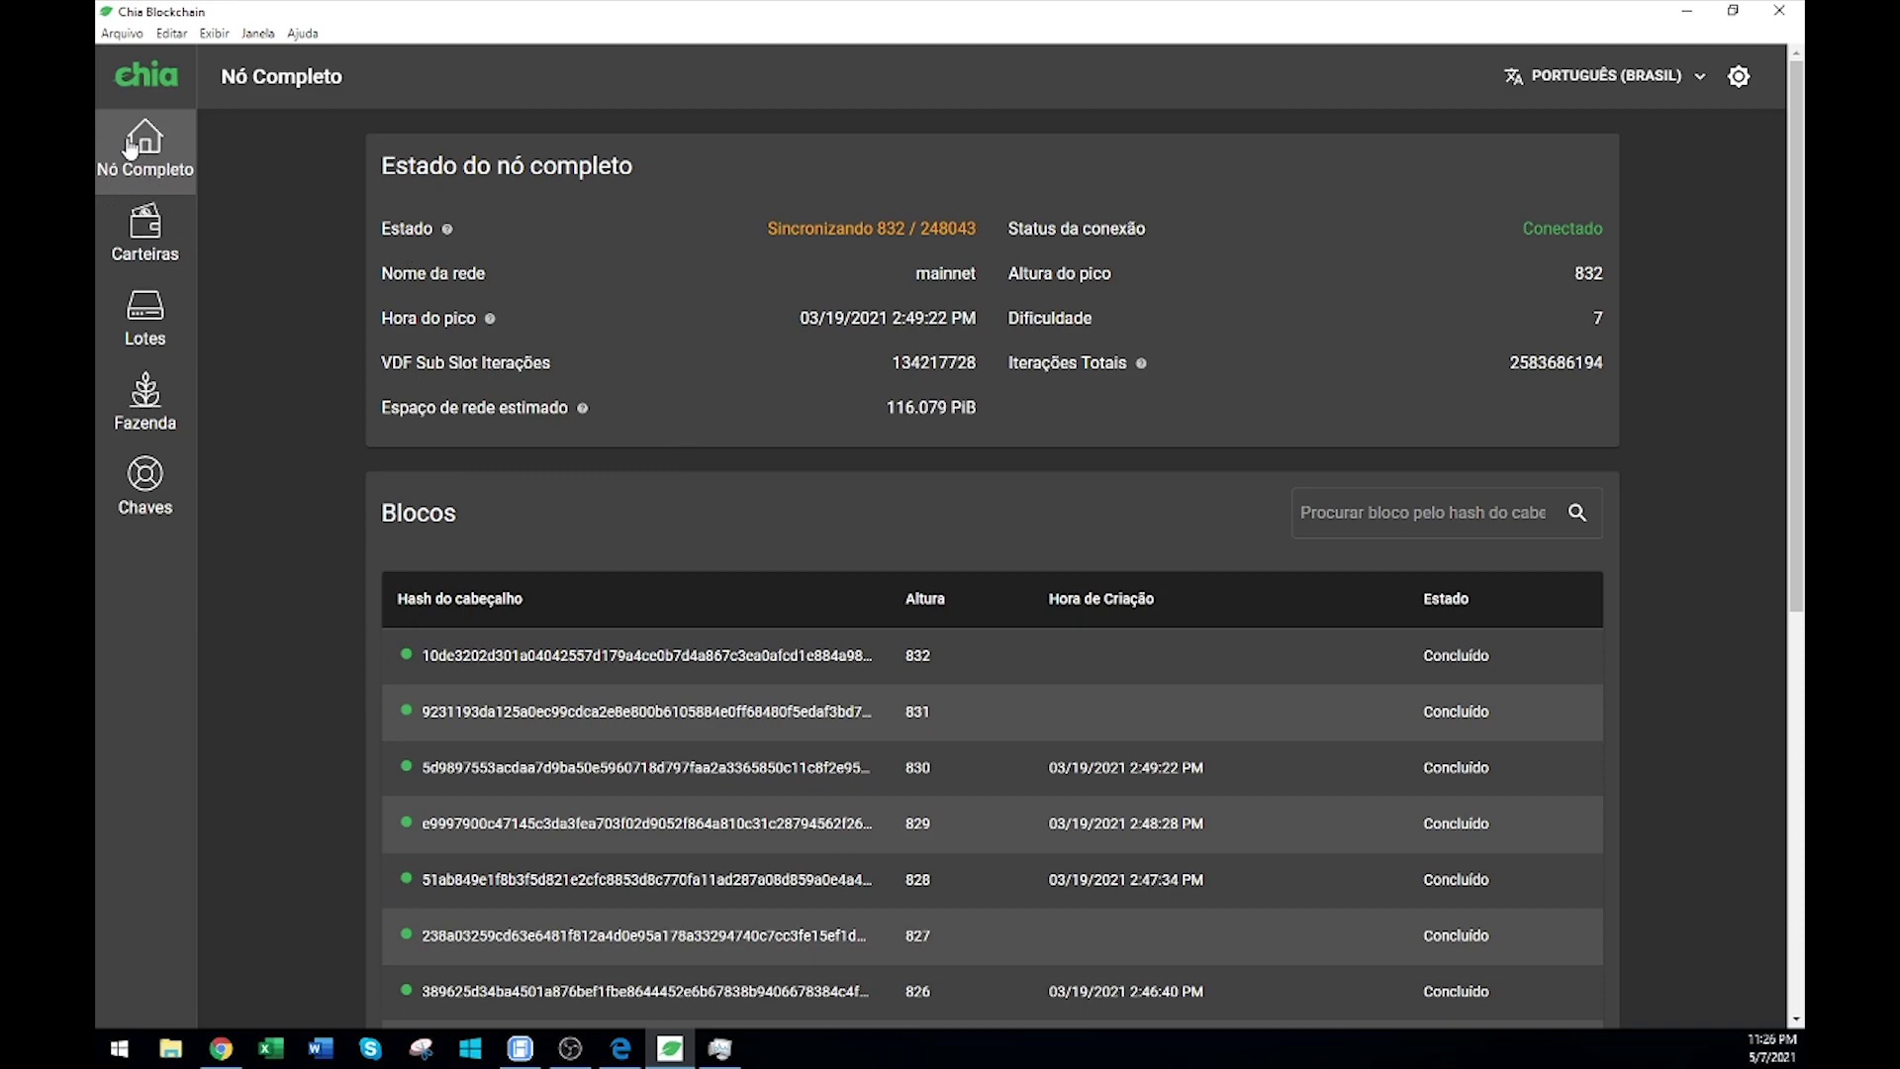
drag(785, 227, 1147, 229)
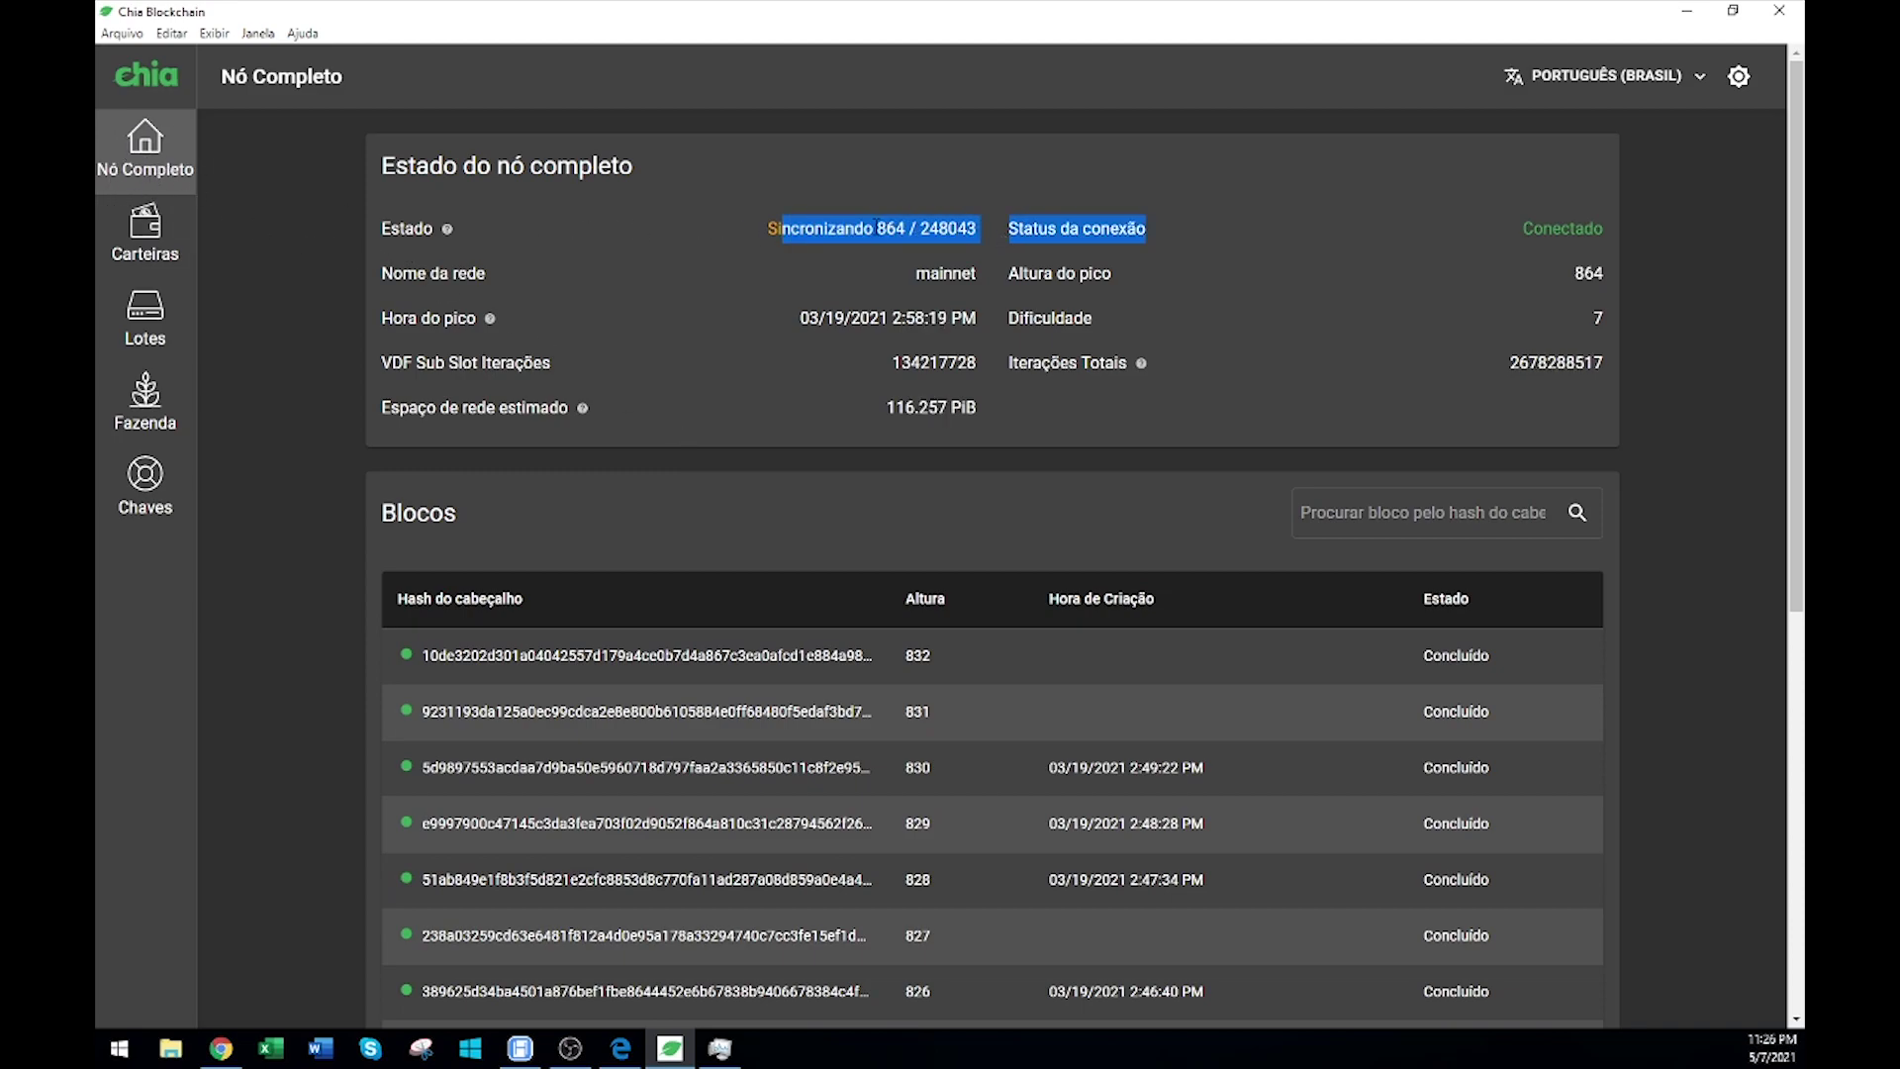
click(867, 225)
drag(768, 236, 1001, 226)
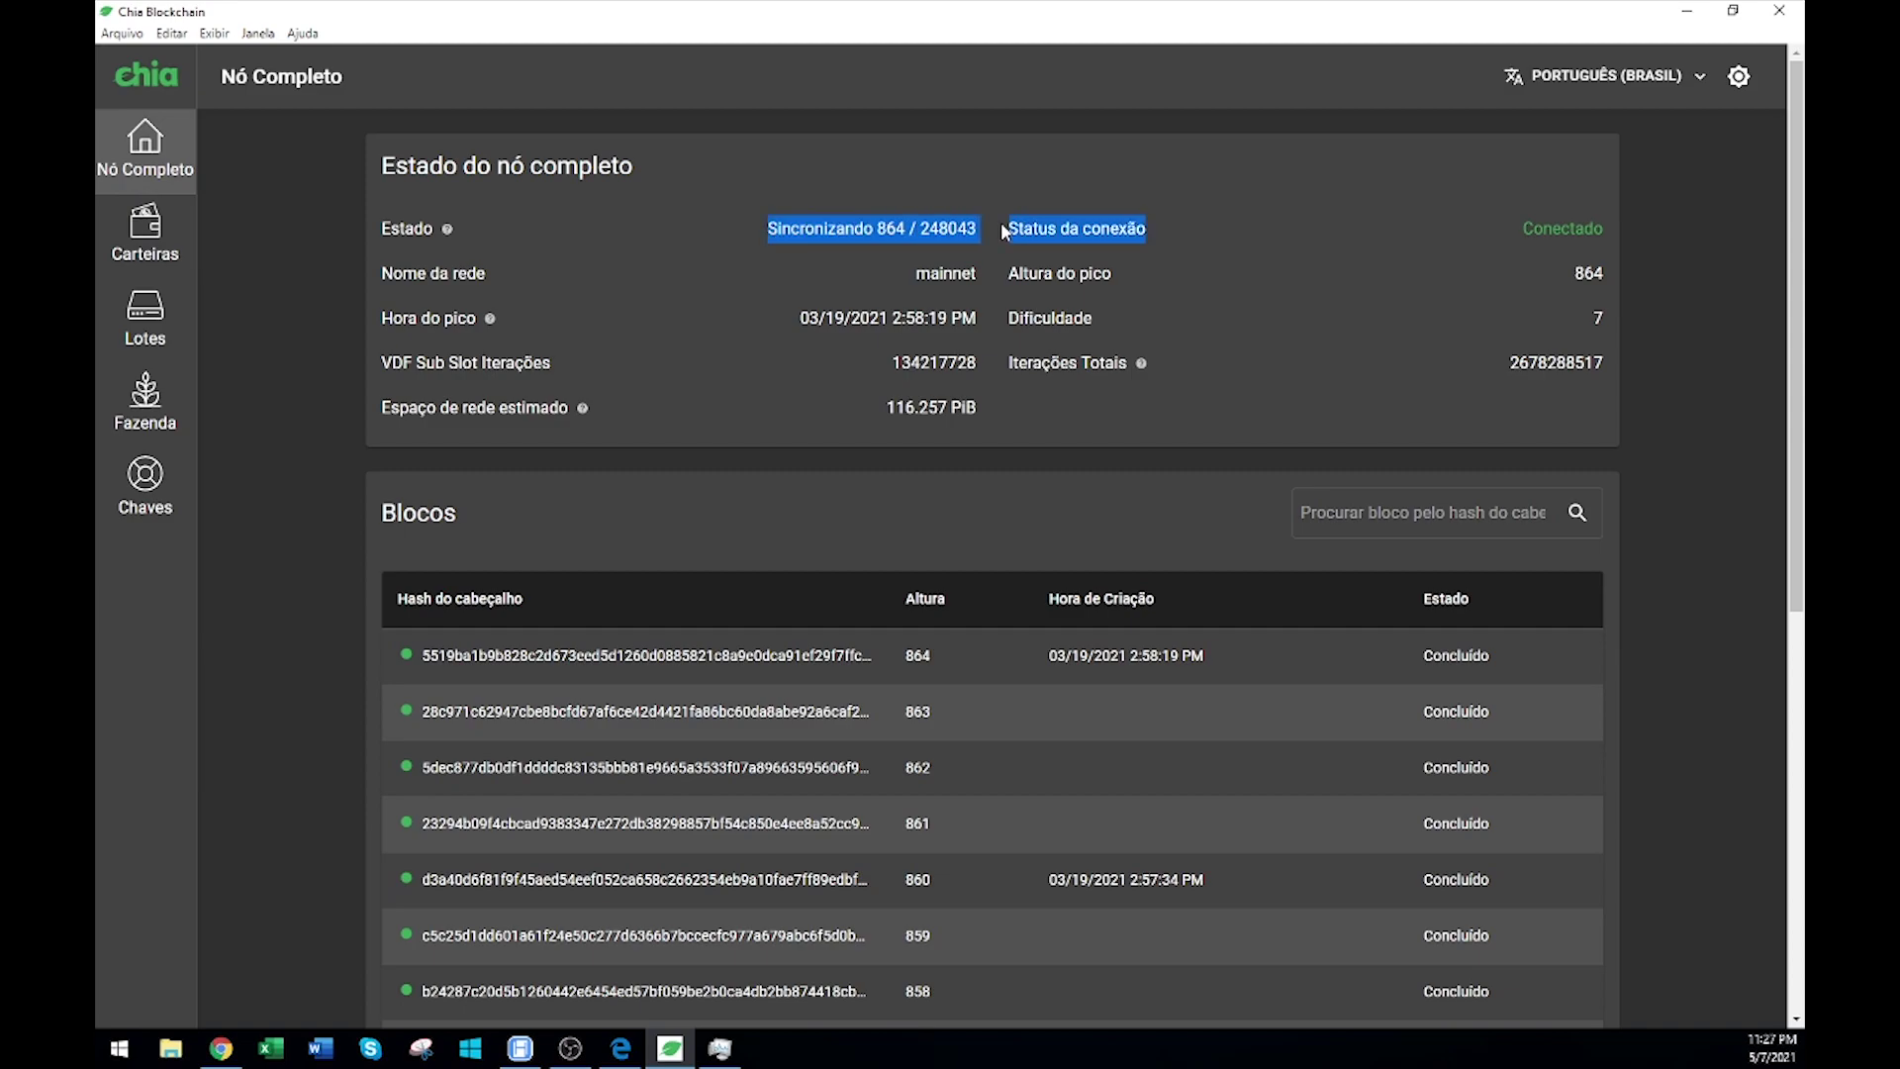
click(905, 234)
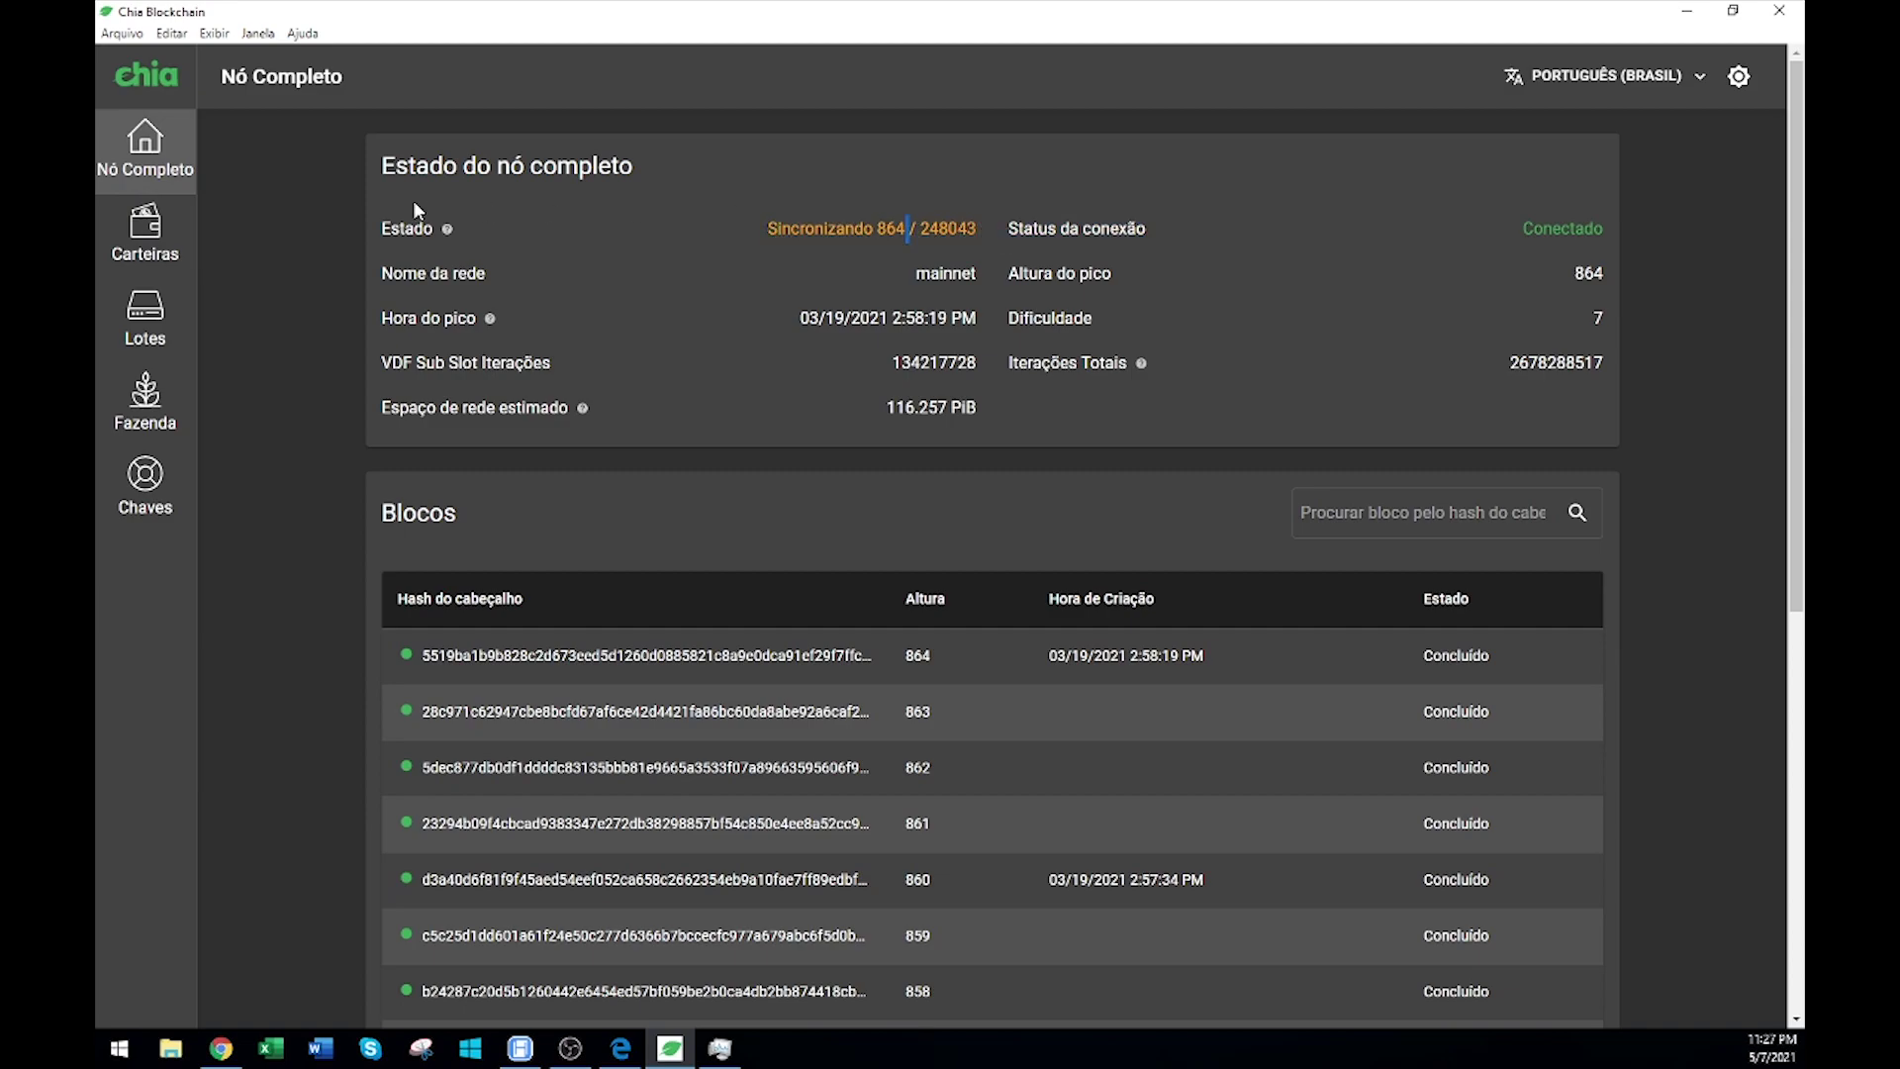
Review the Lotes and Fazenda pages, rechecking the node's synchronization progress on Nó Completo after each one.
click(168, 322)
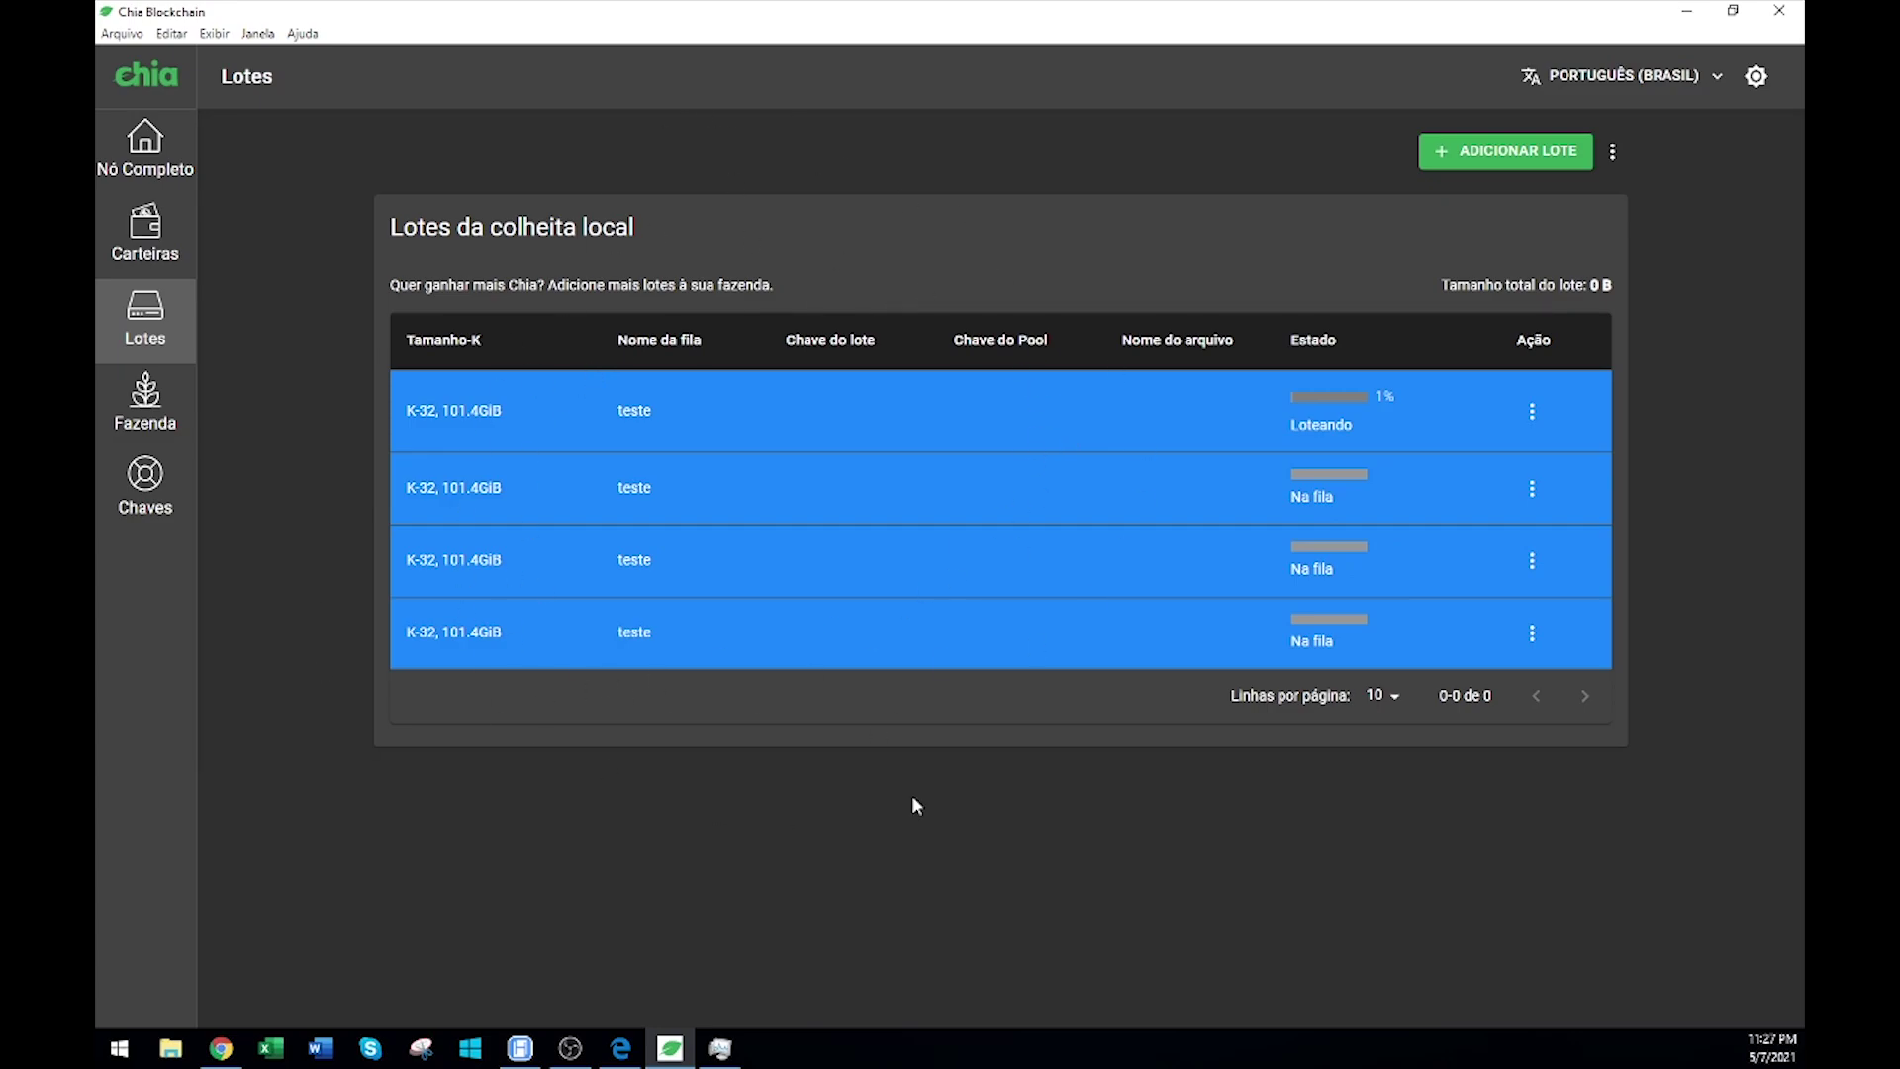
click(143, 170)
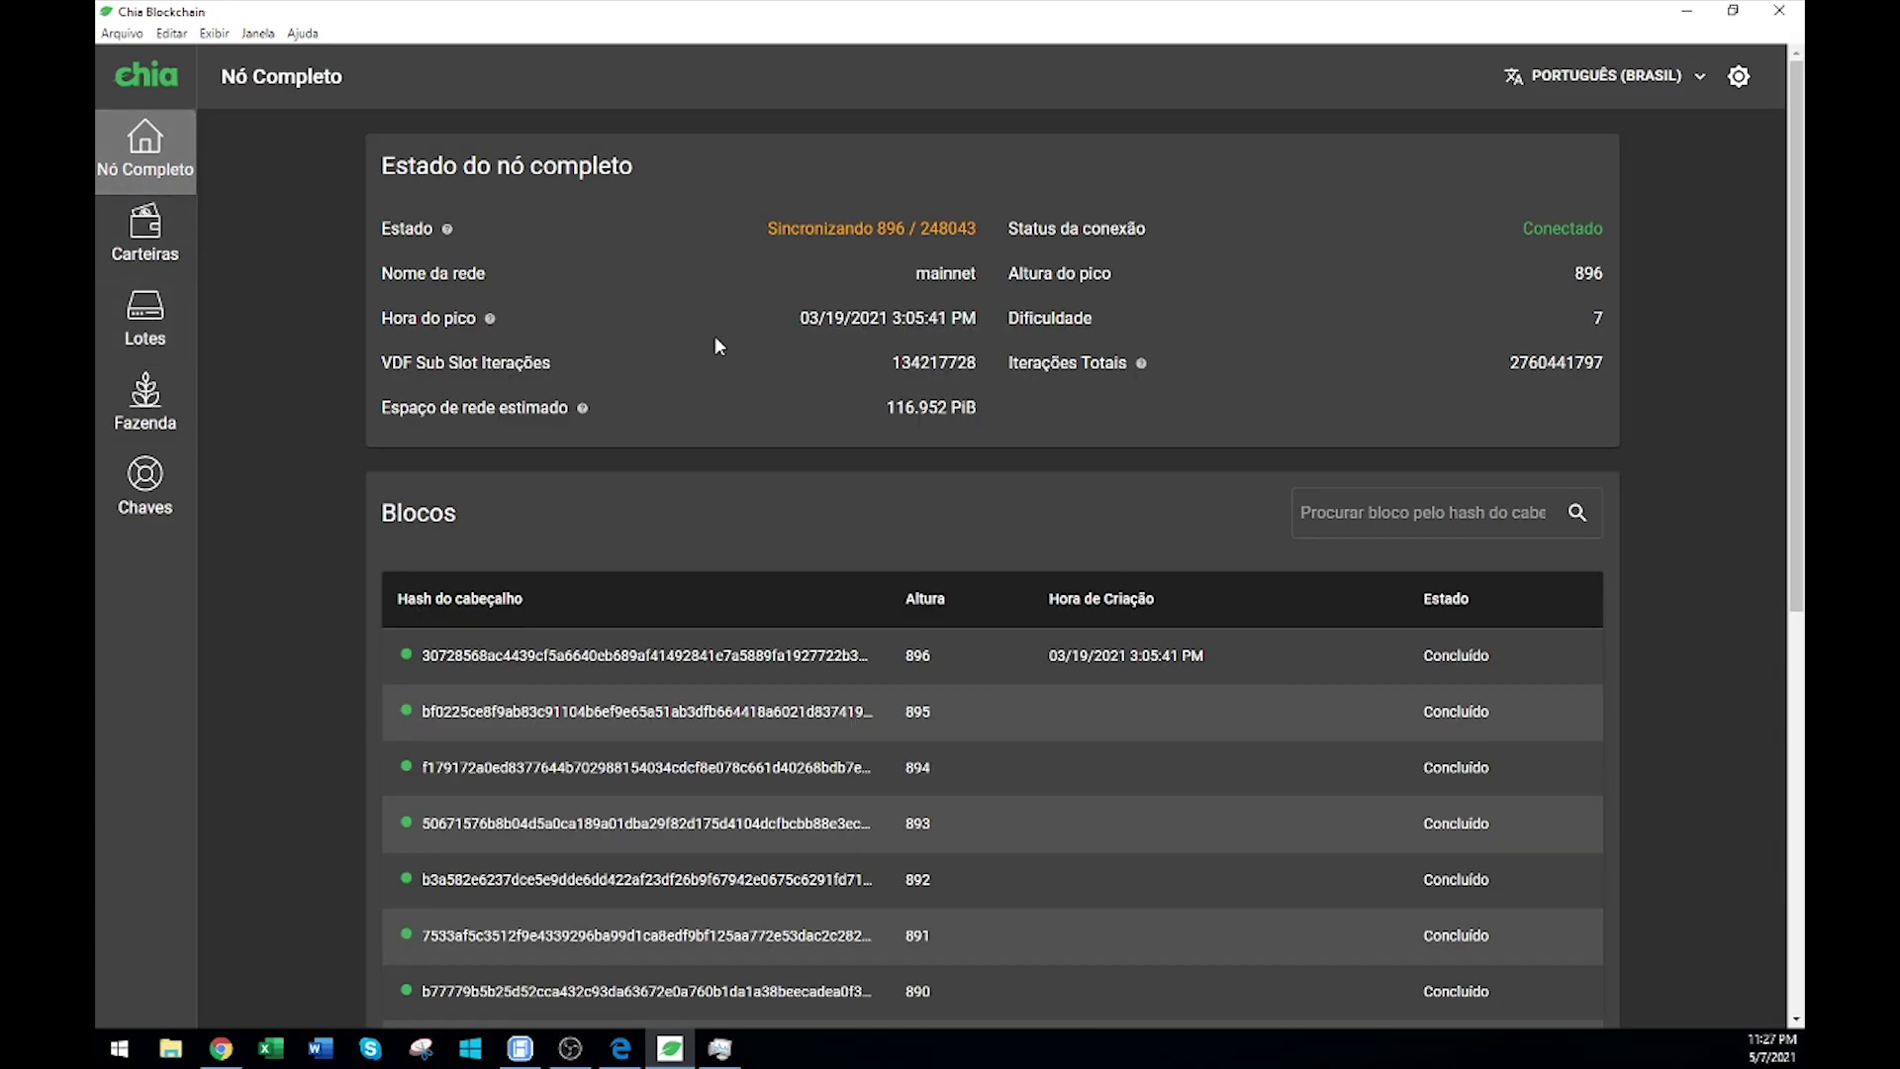
drag(803, 228, 938, 229)
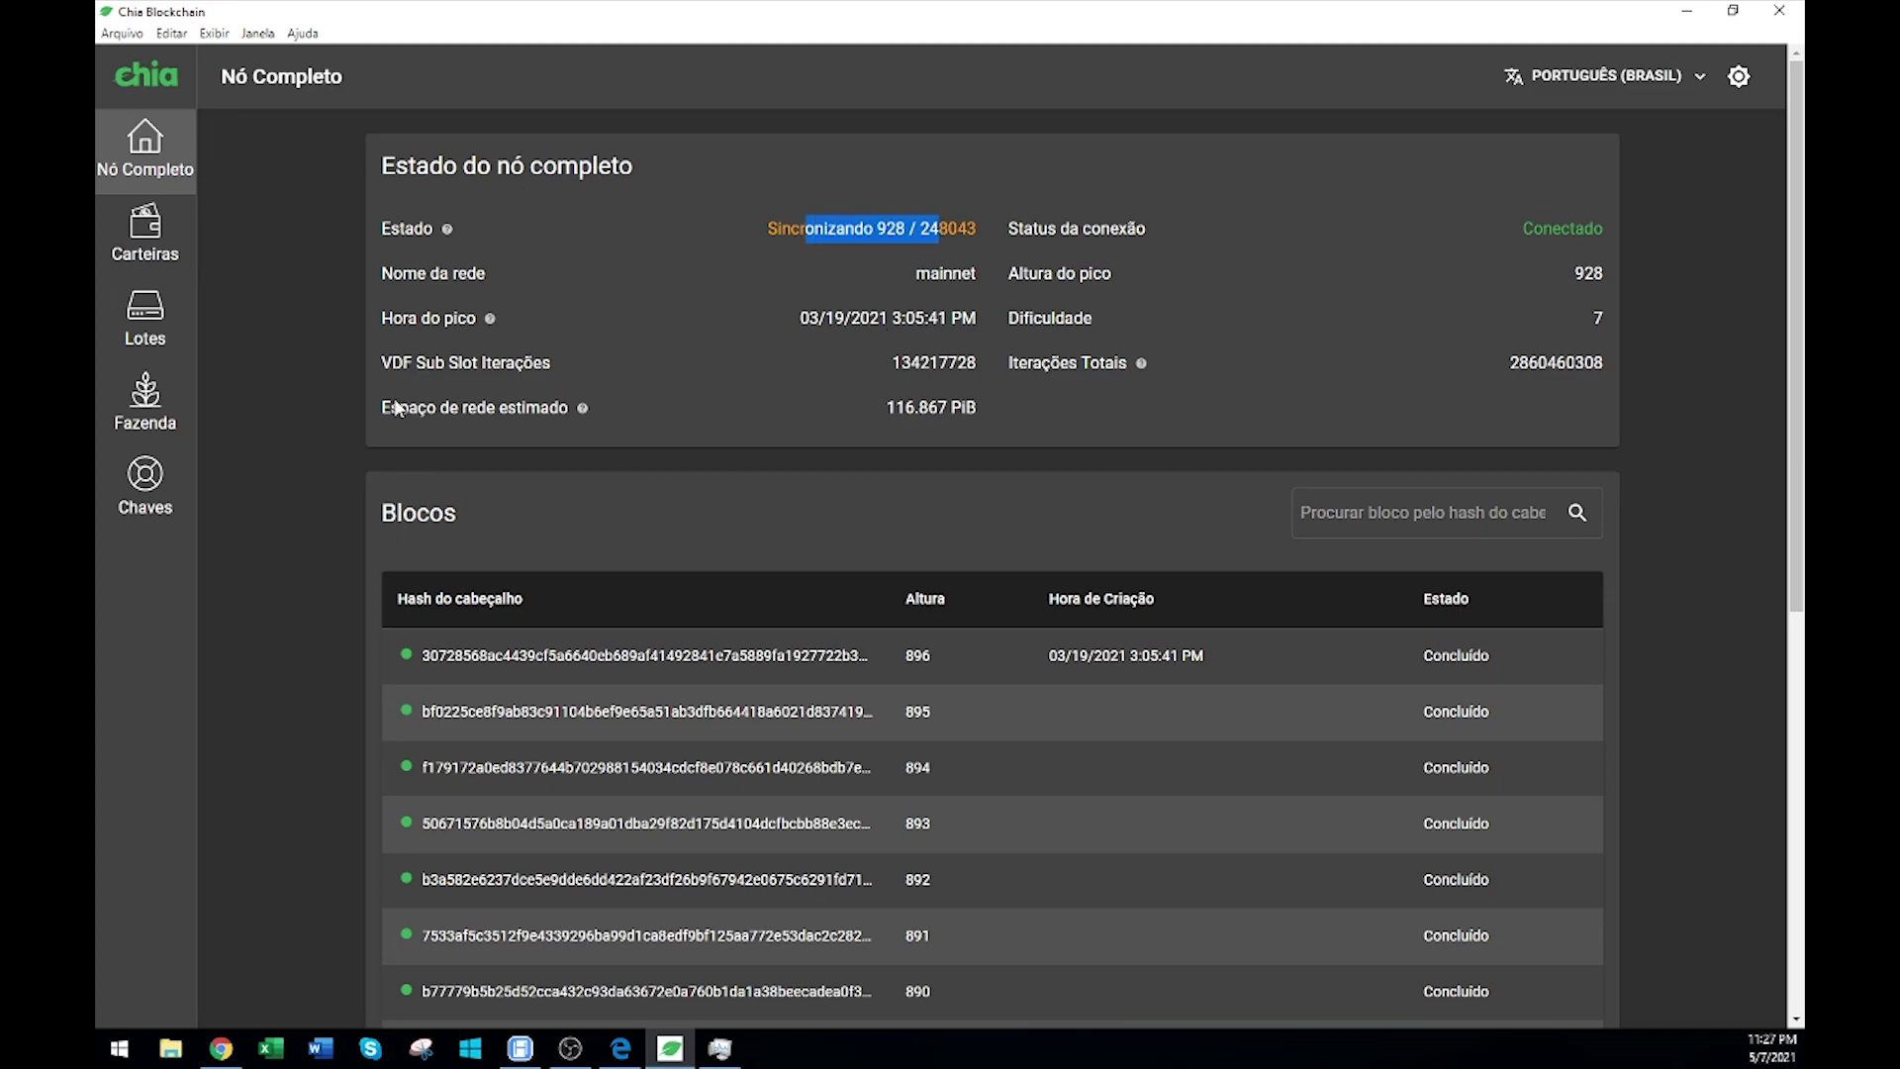
click(148, 420)
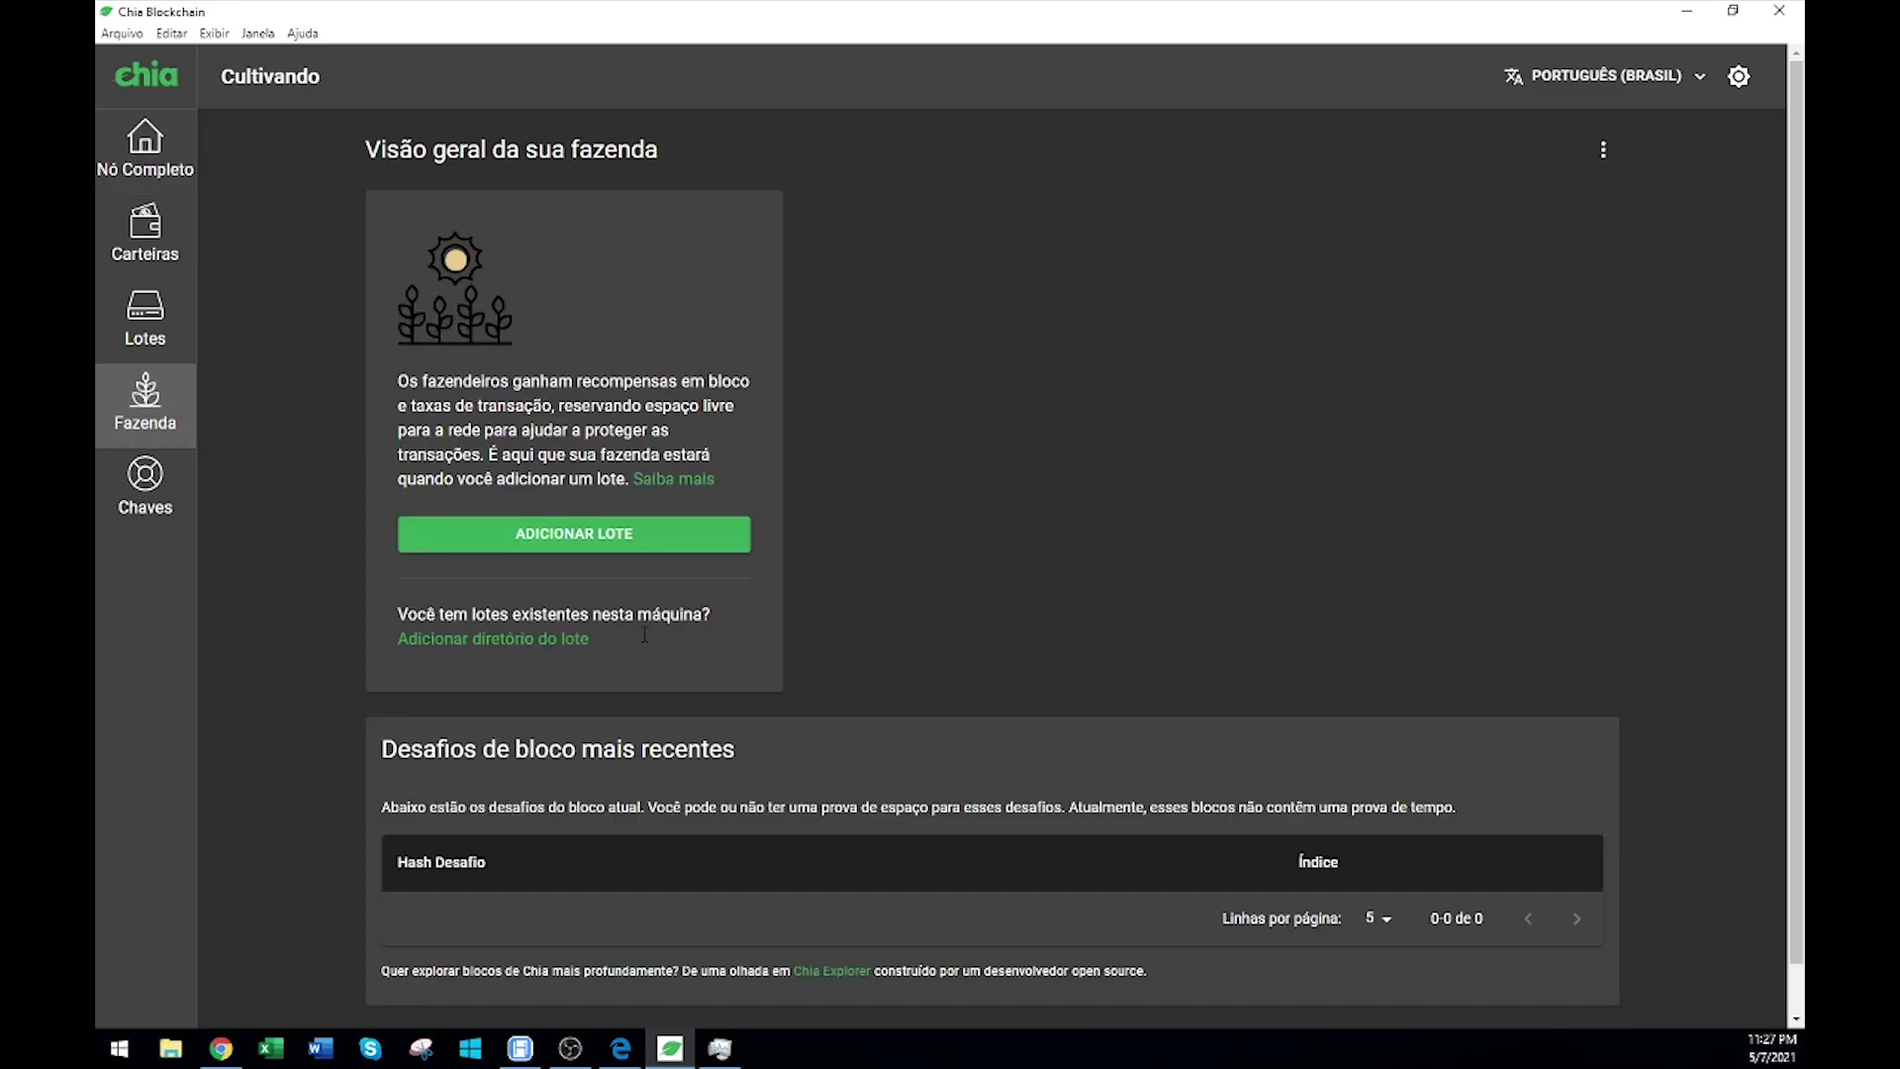
click(157, 172)
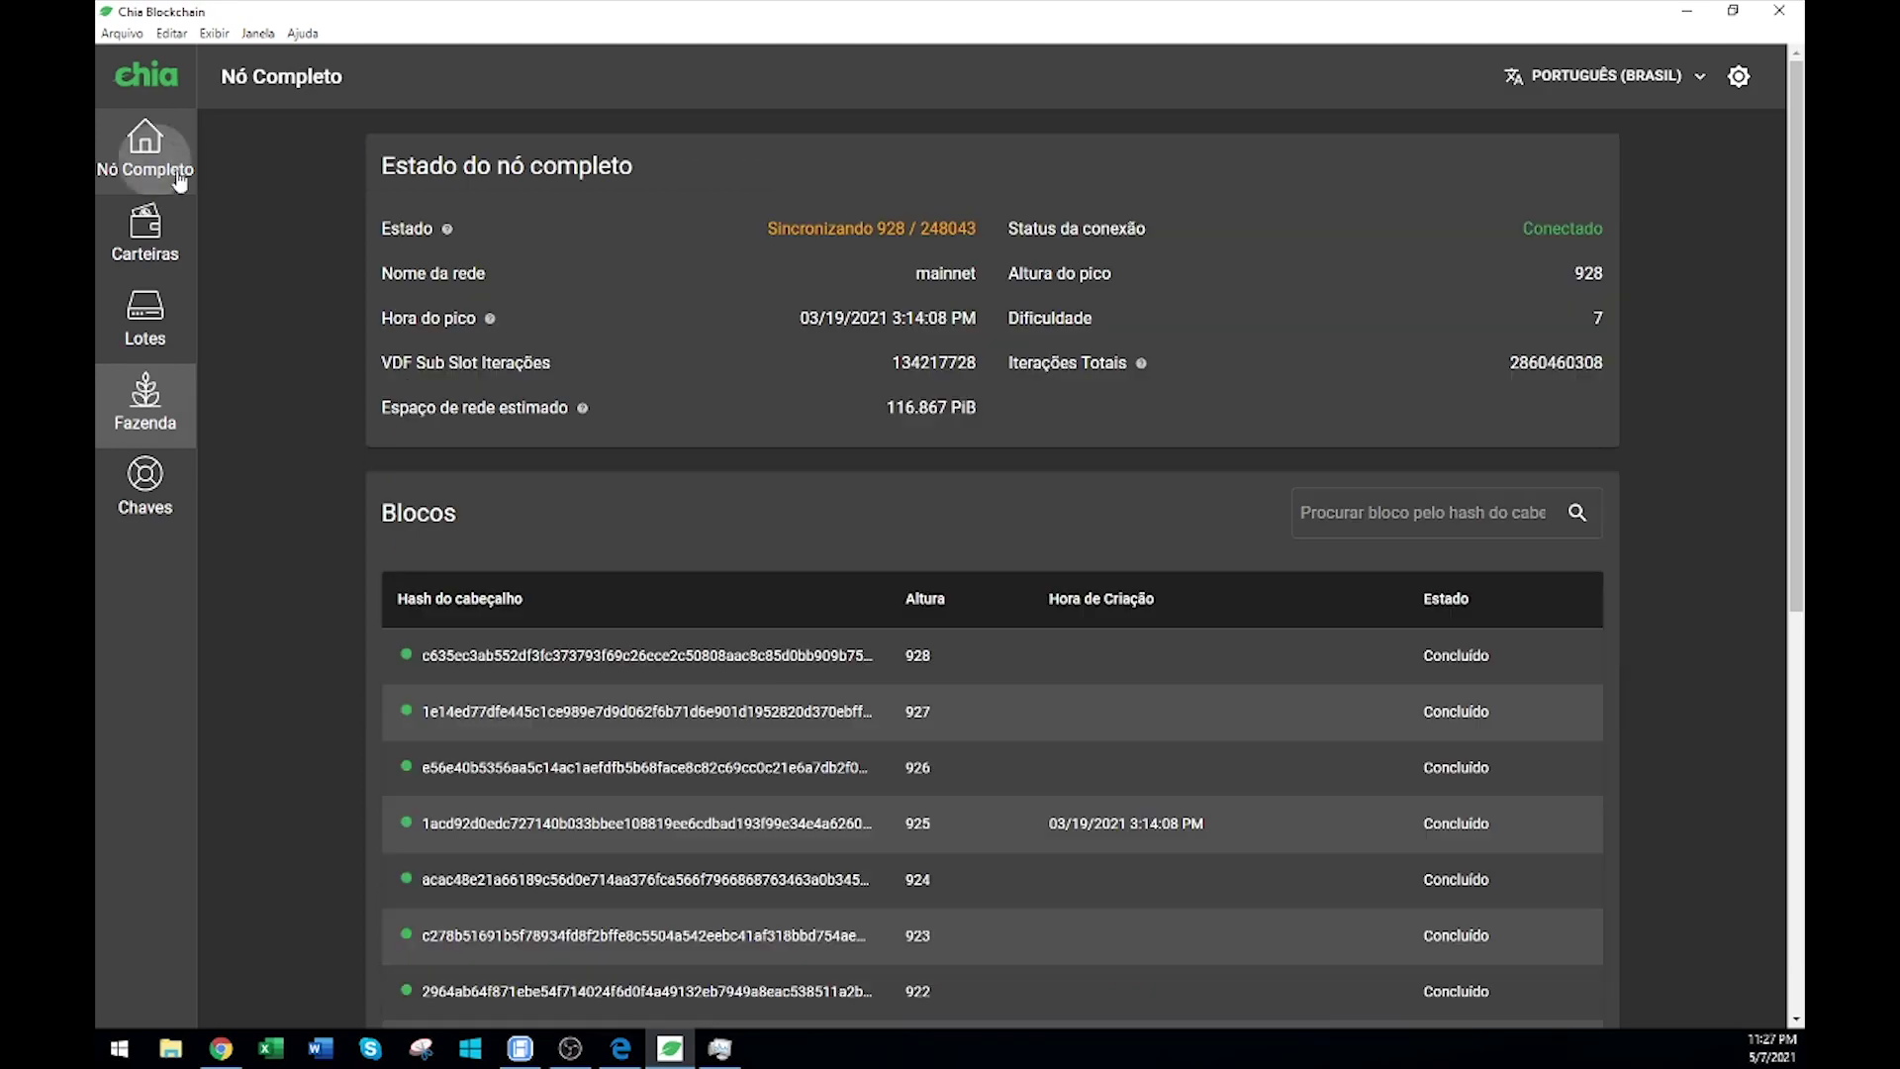
drag(782, 228, 959, 229)
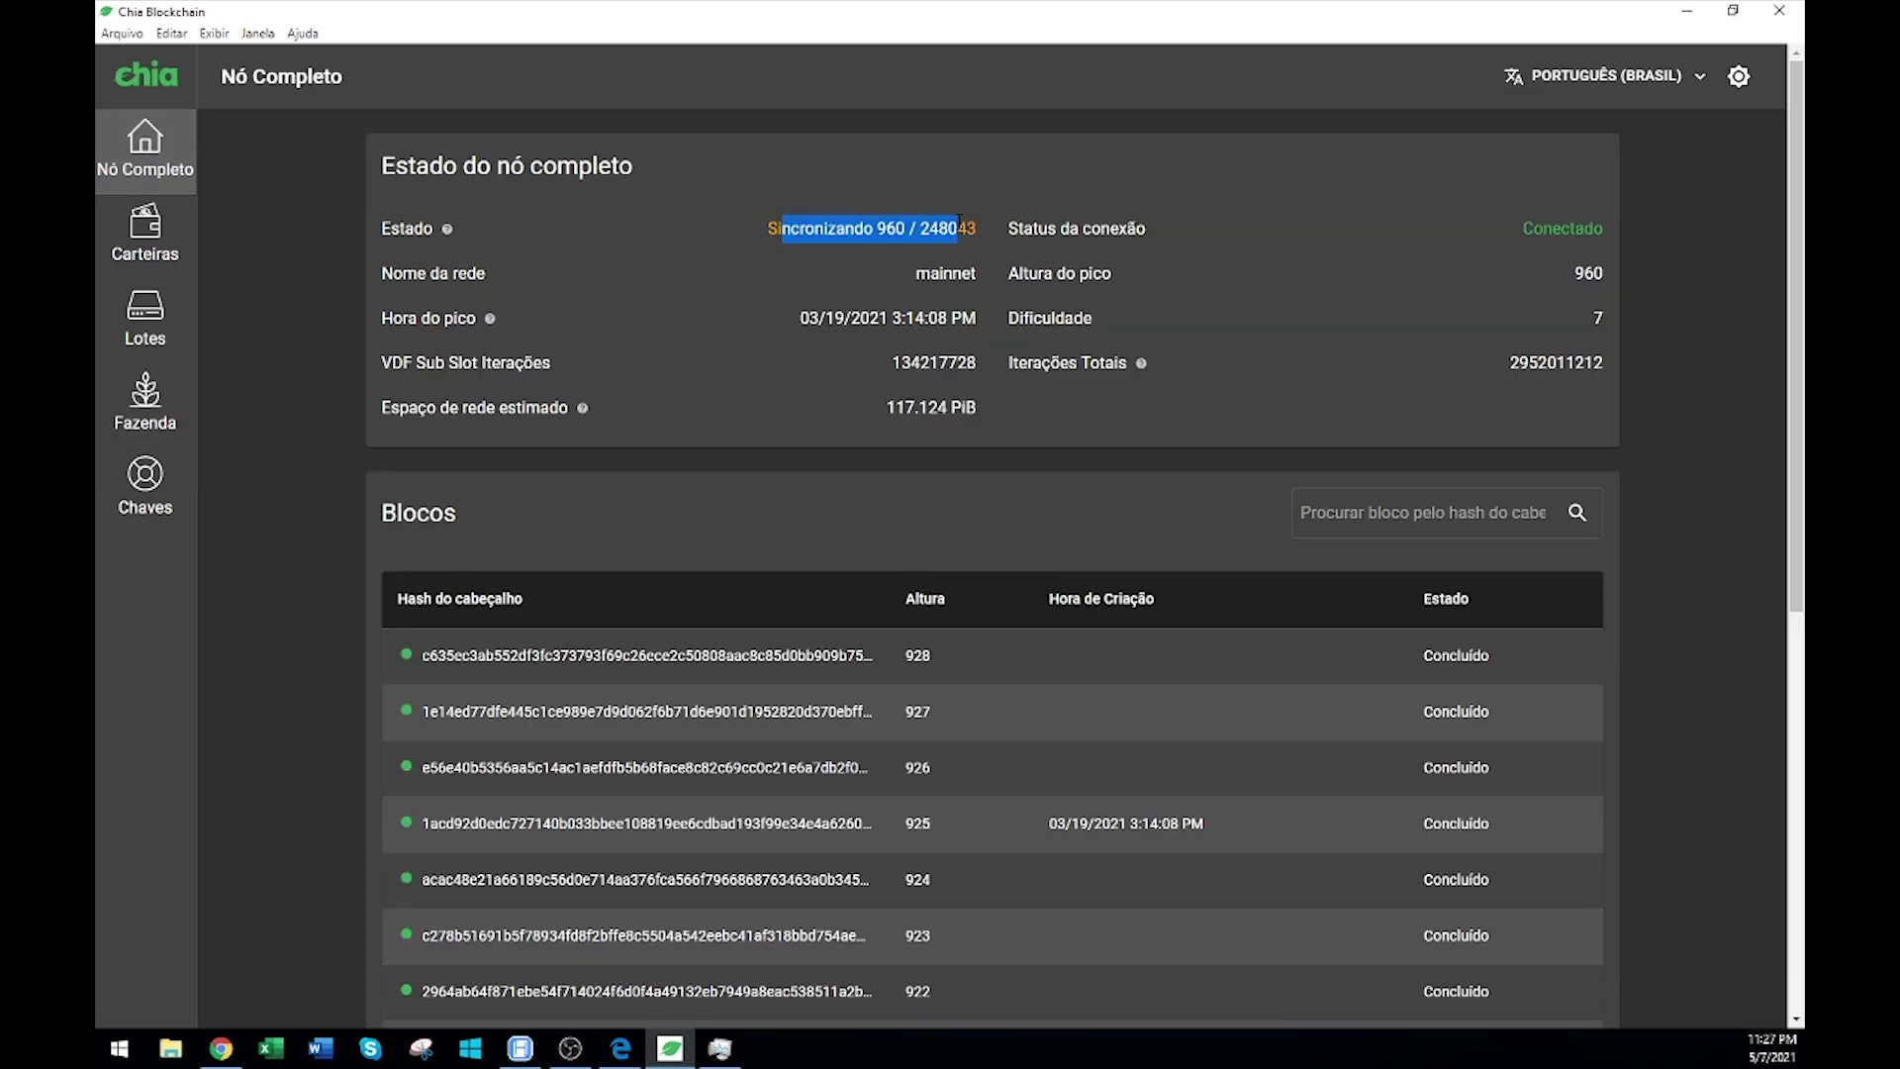